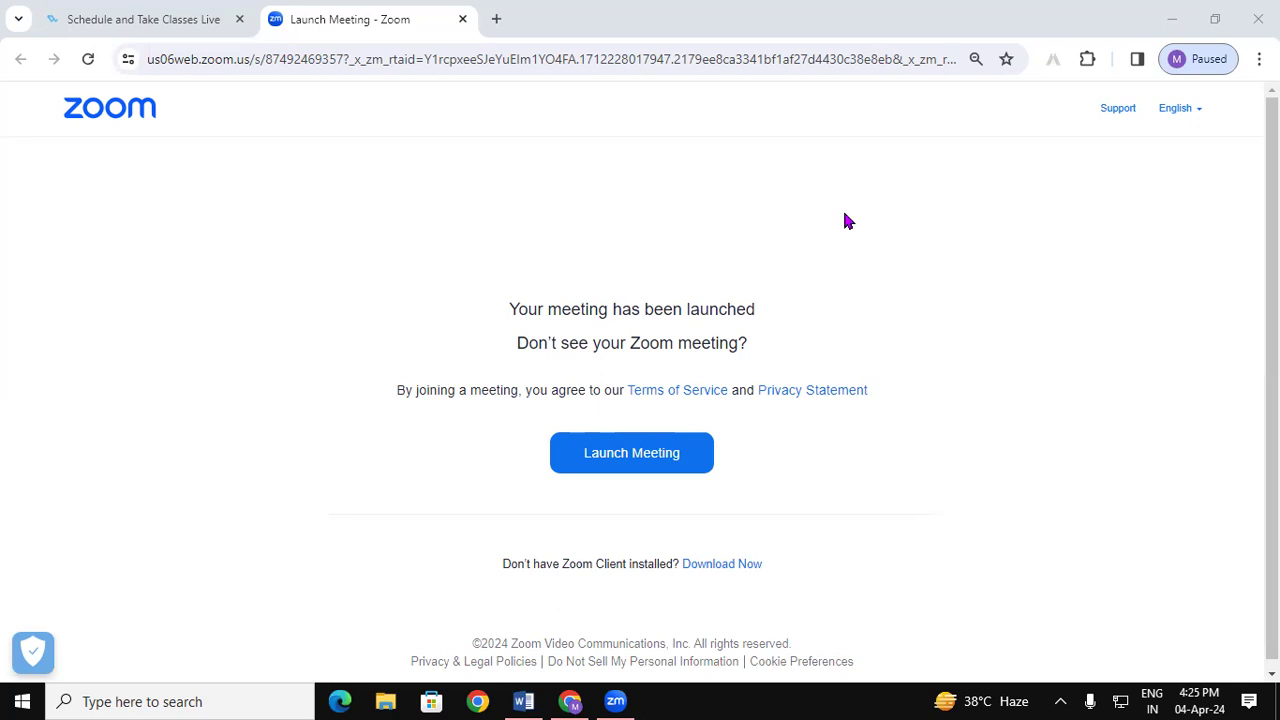
Switch from the Zoom launch page in Chrome to the blank Word document, Document1.
left_click(523, 701)
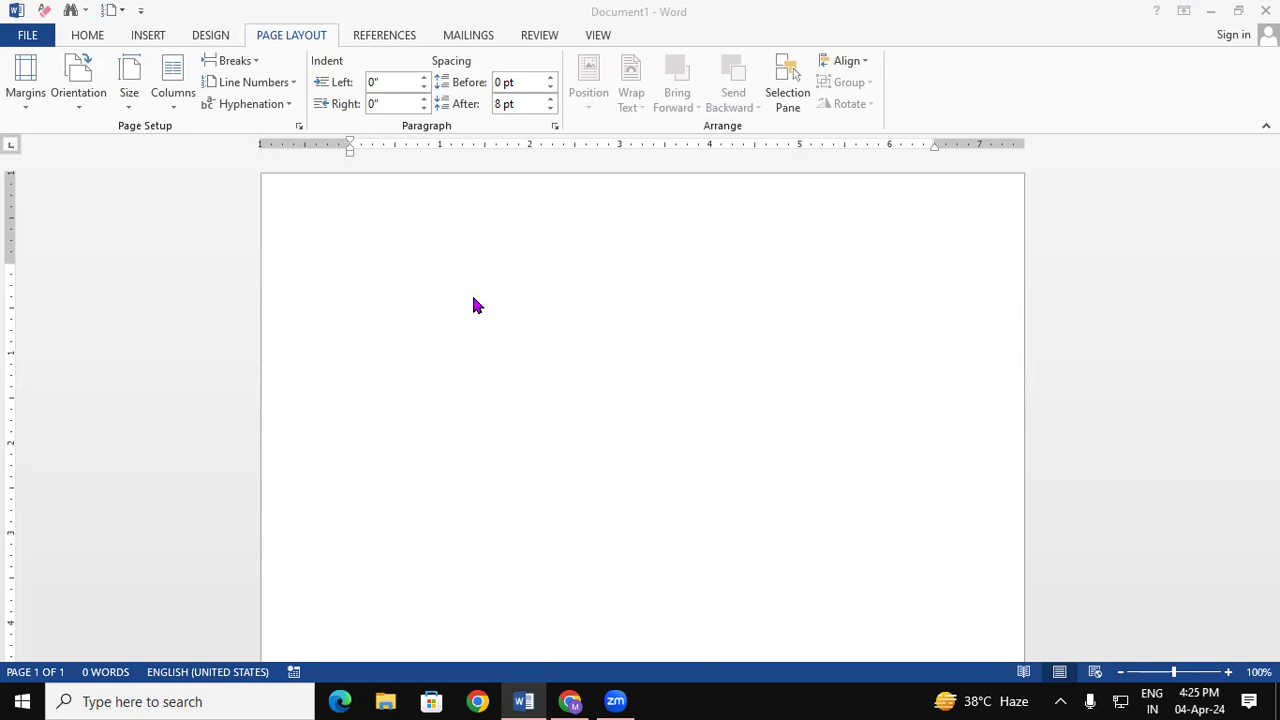
Generate five paragraphs of sample text on the empty page with =rand().
left_click(383, 263)
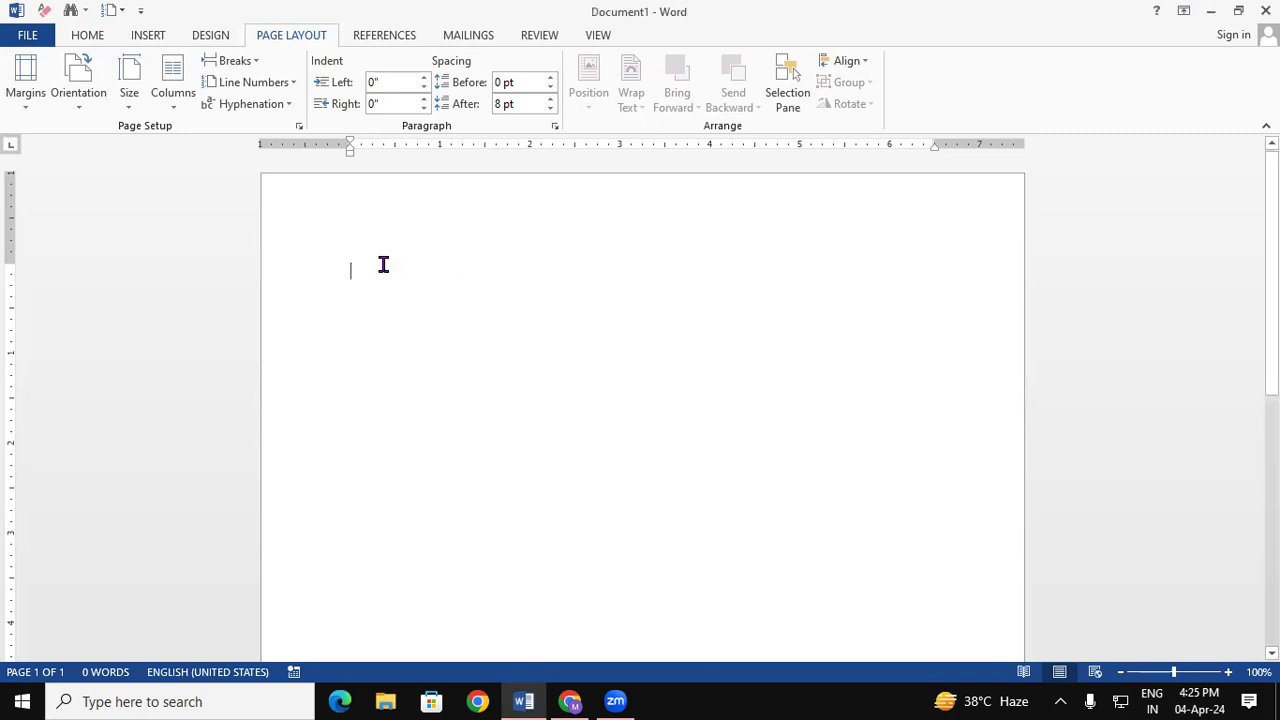
type("=rand()")
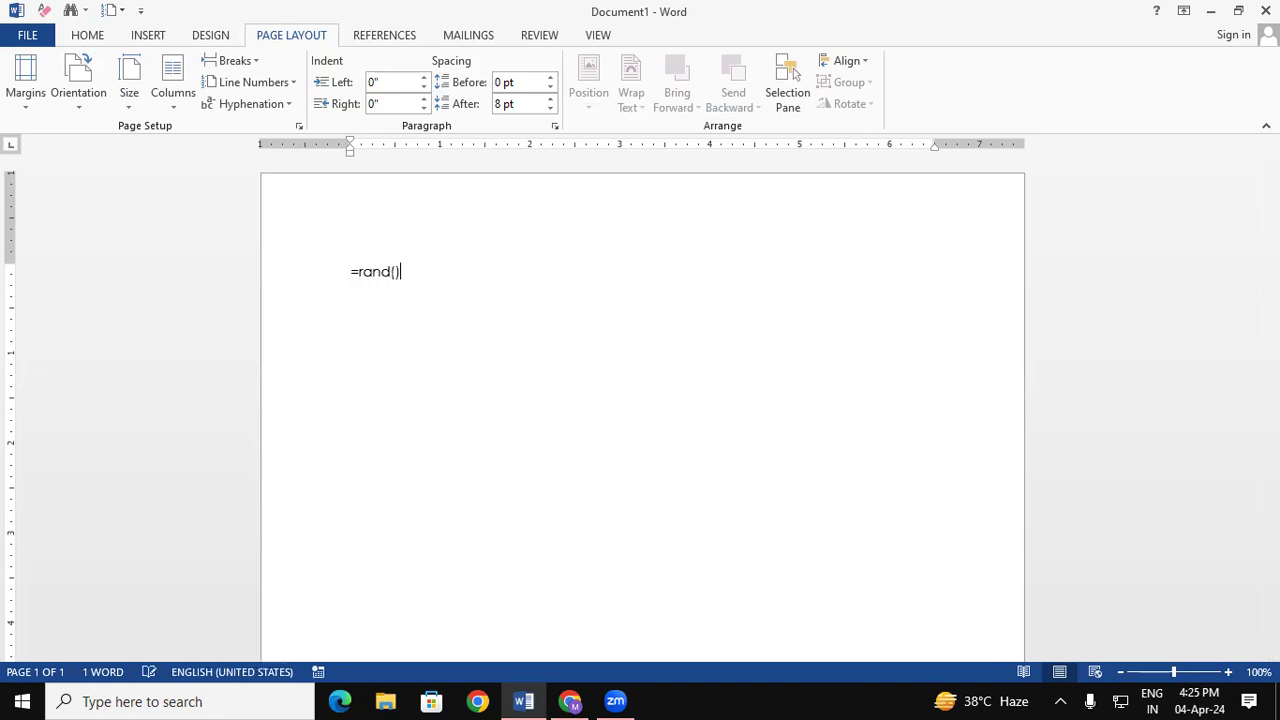
key("Return")
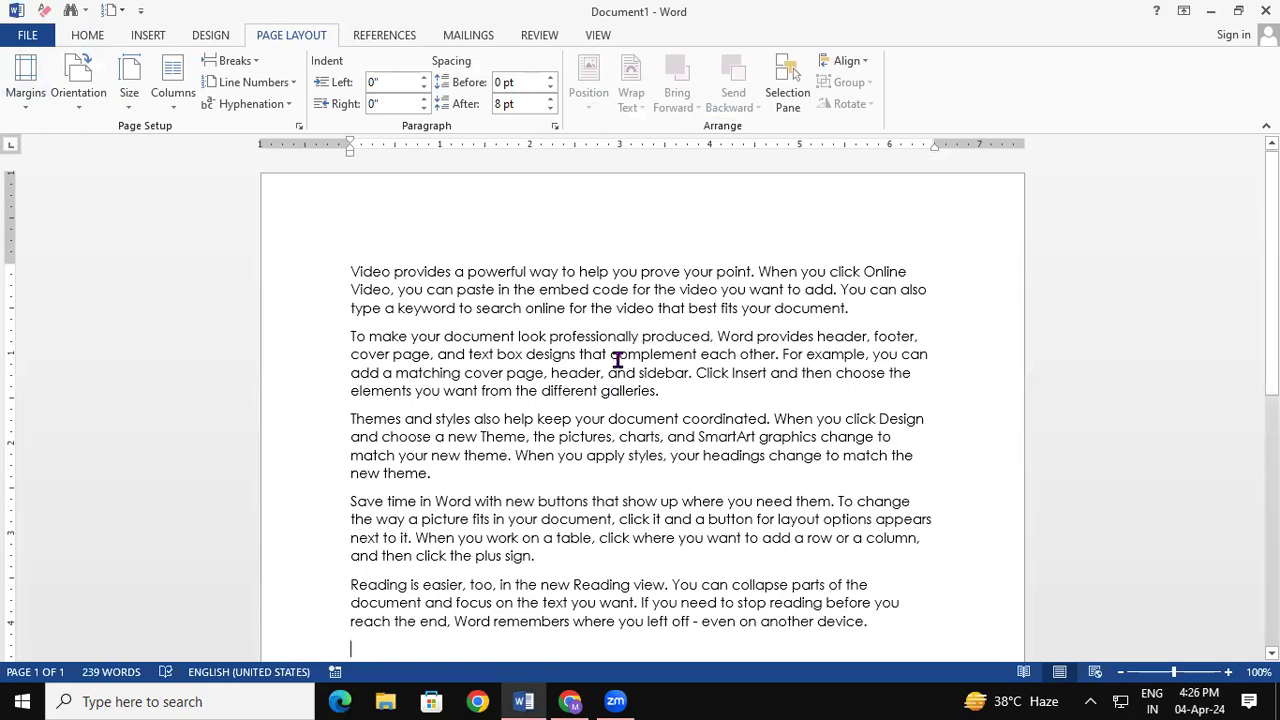
Apply Wide margins with 2-inch sides to the page.
left_click(27, 88)
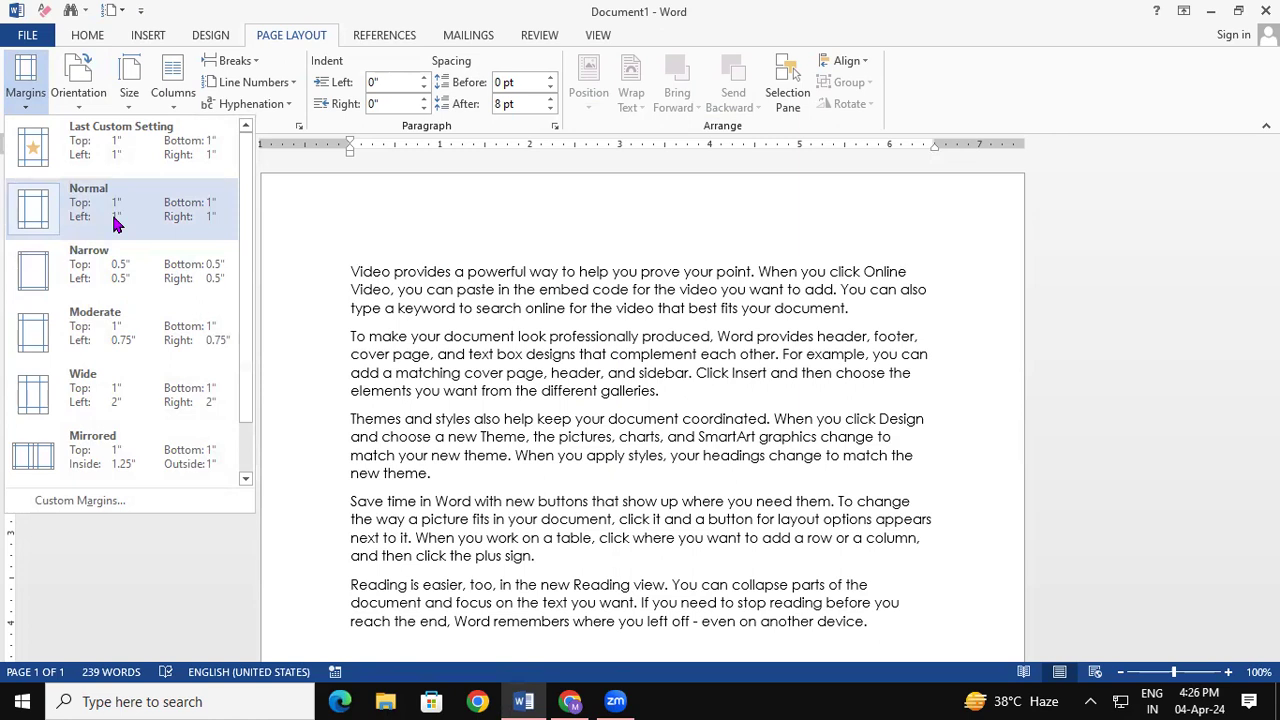
left_click(79, 290)
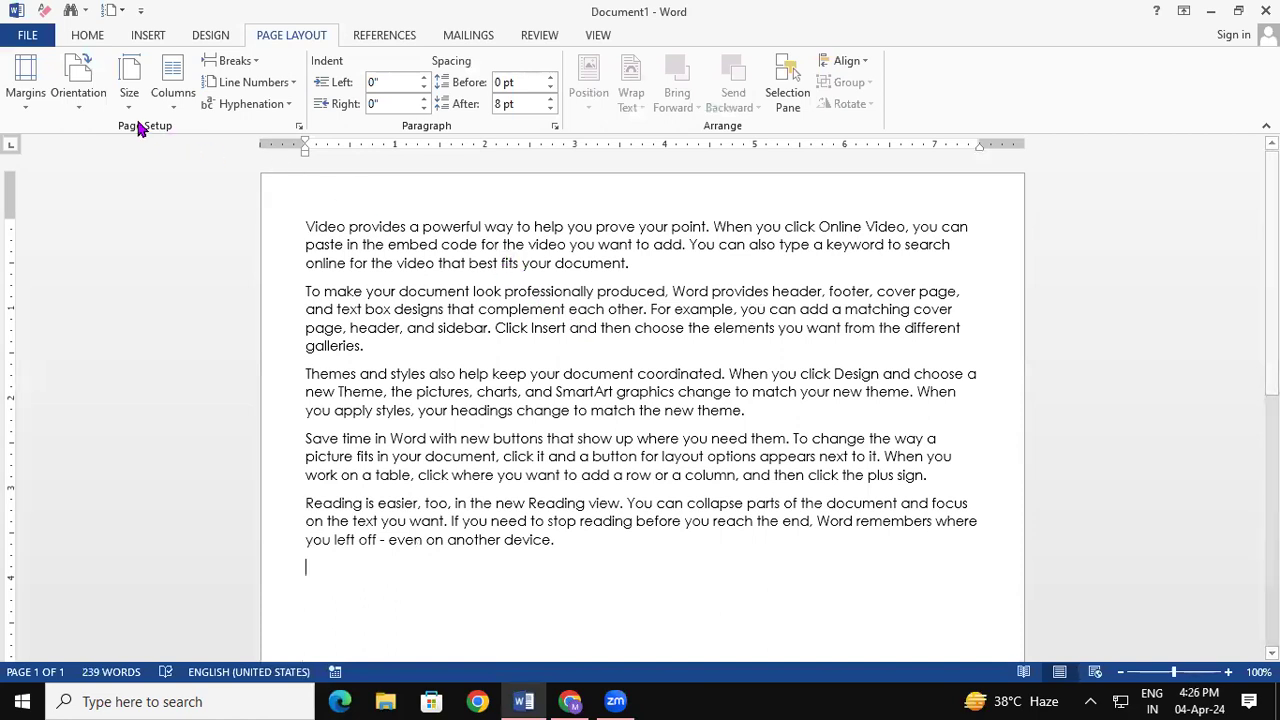
left_click(24, 80)
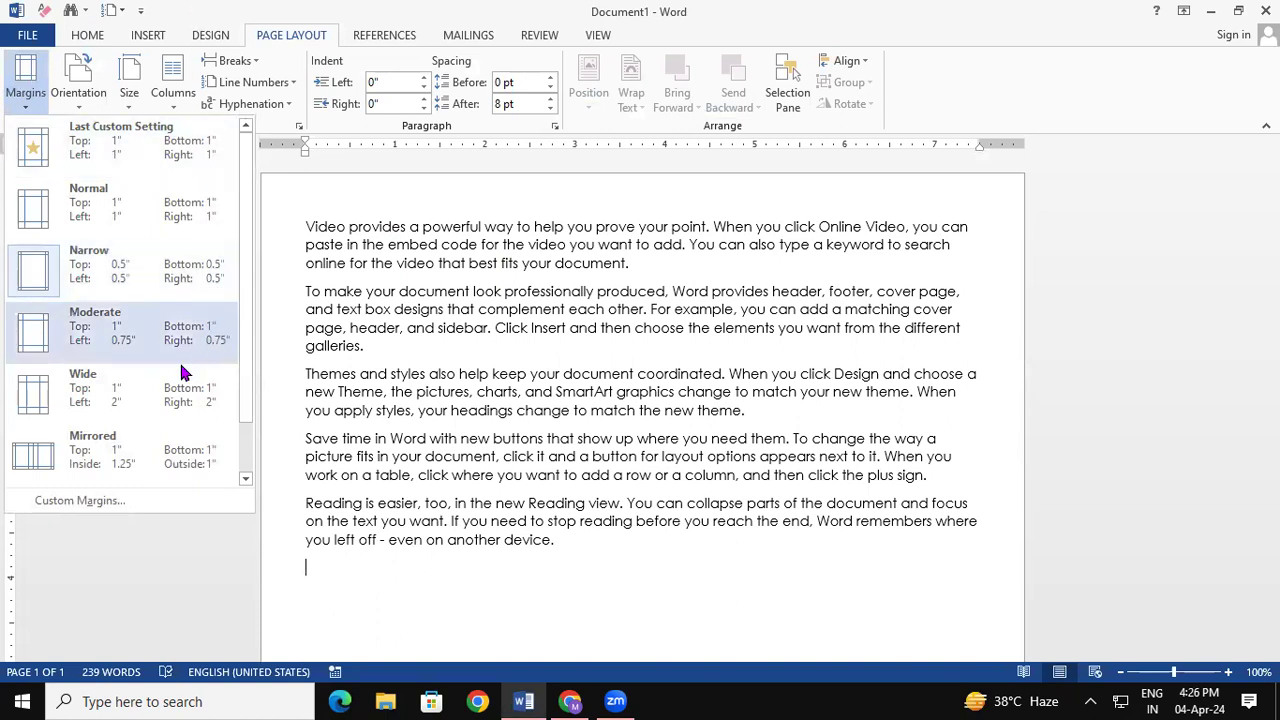
left_click(137, 396)
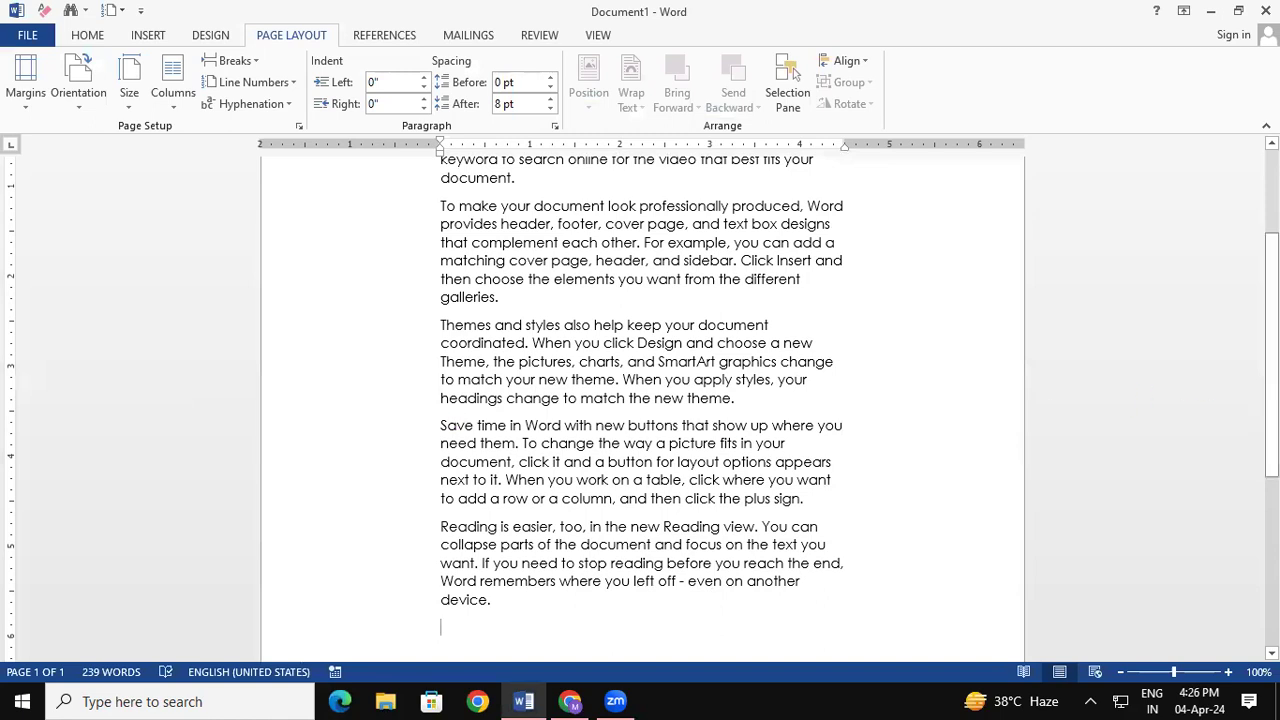
left_click_drag(1272, 354, 1272, 273)
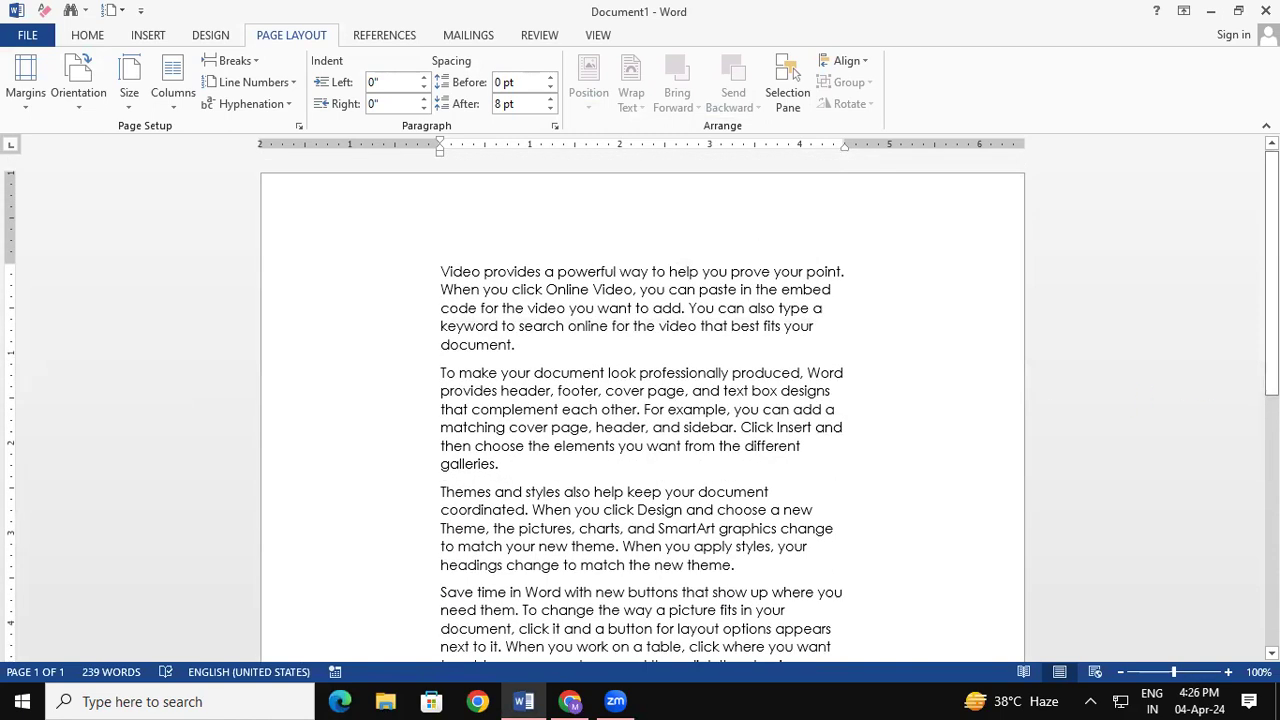
Restore Normal 1-inch margins on the page.
left_click(25, 80)
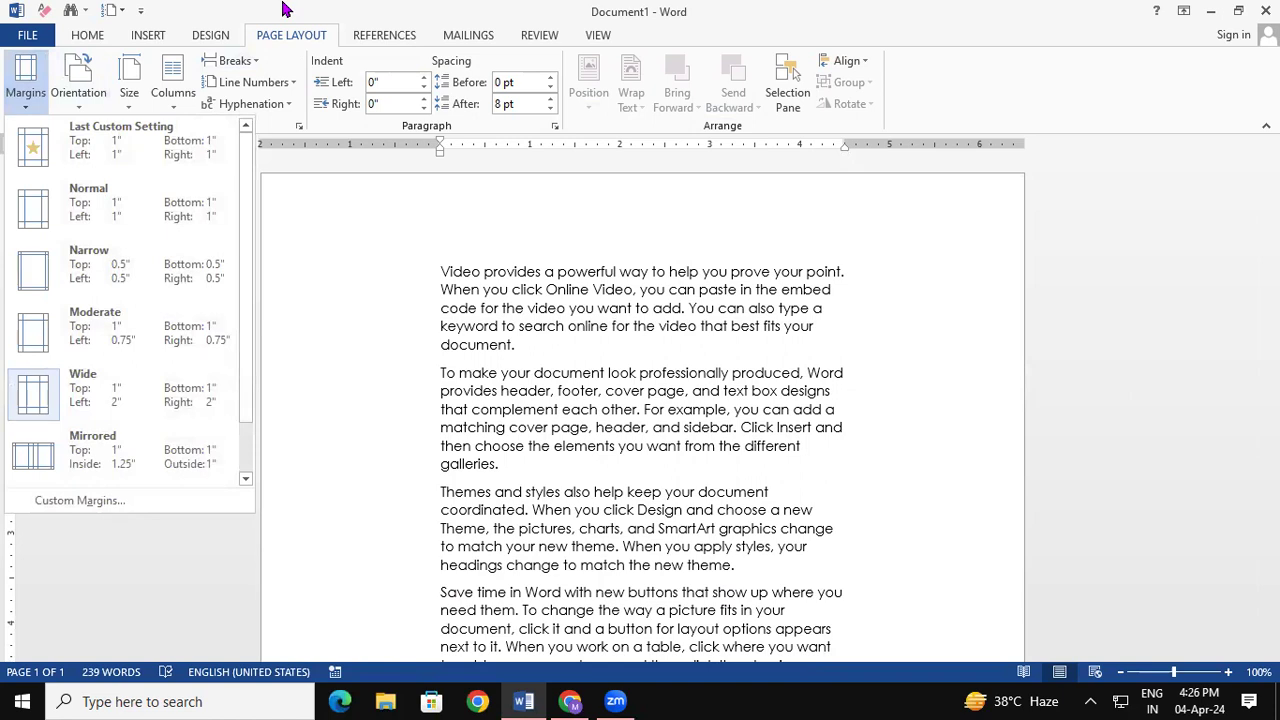
left_click(90, 222)
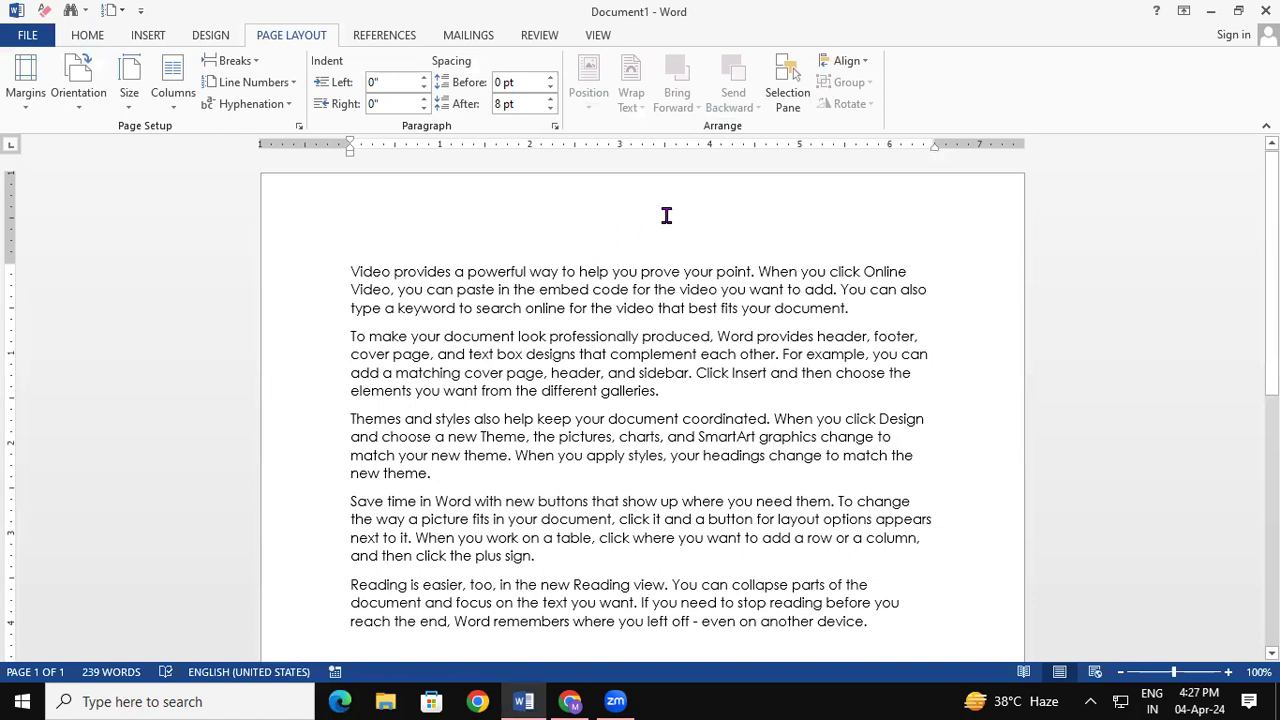
left_click(93, 90)
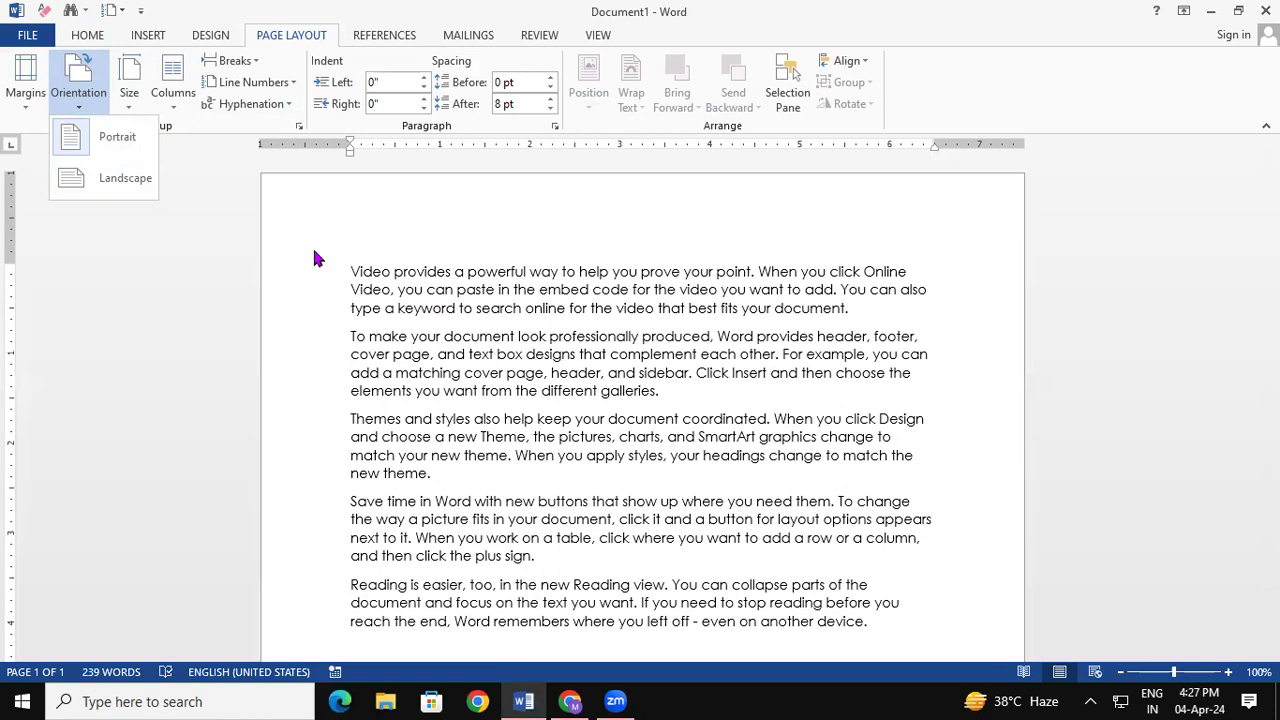
Switch the page to landscape, look it over, then return it to portrait.
left_click(130, 178)
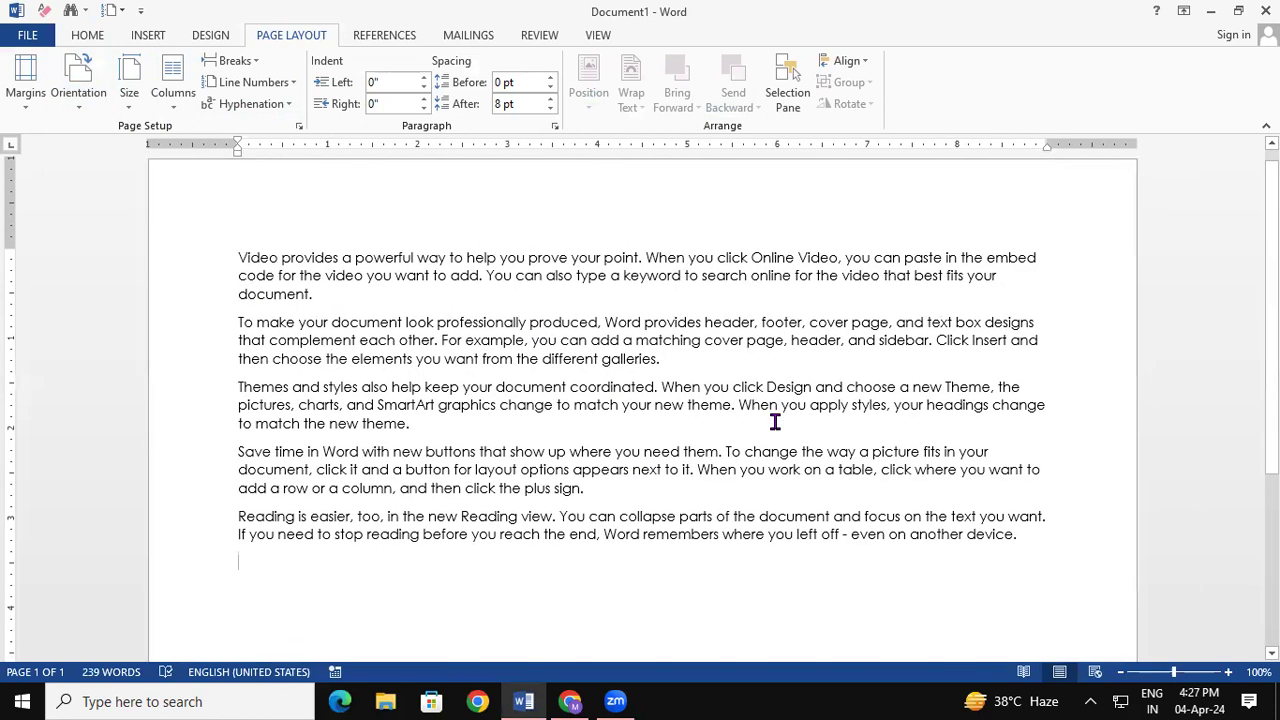
scroll(1245, 206, "down", 5)
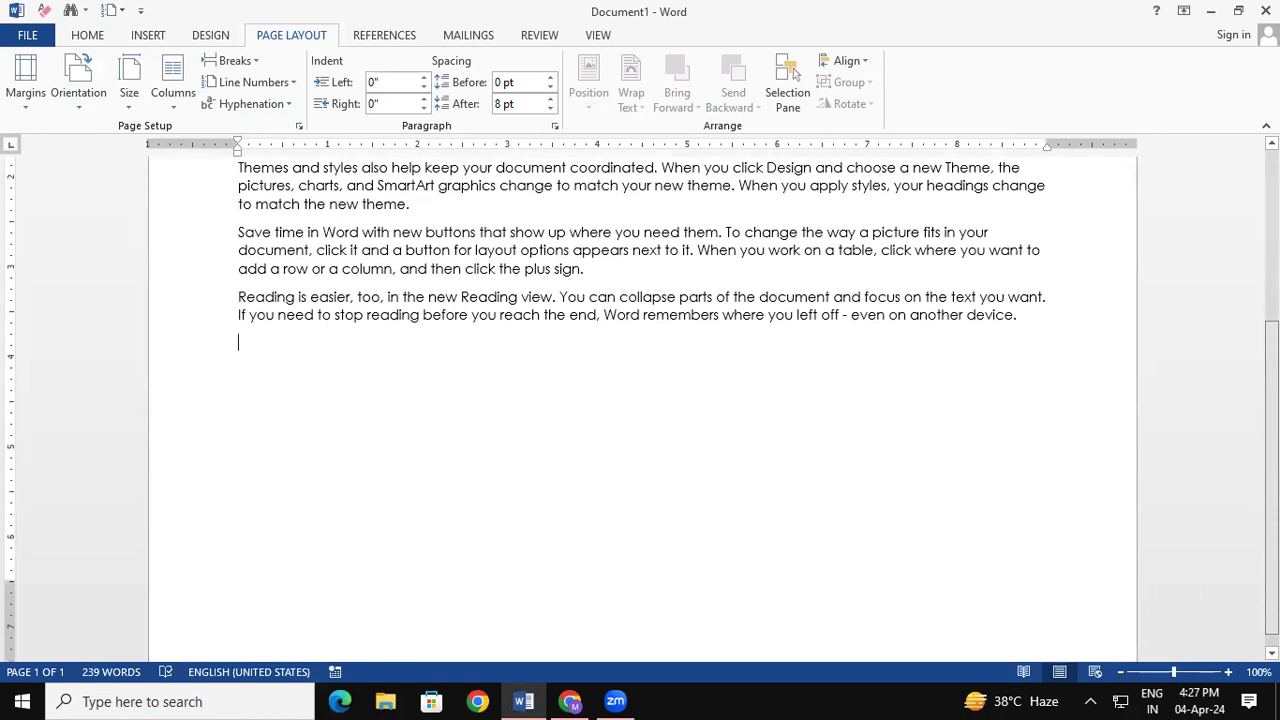
scroll(1245, 206, "up", 5)
scroll(1245, 206, "up", 1)
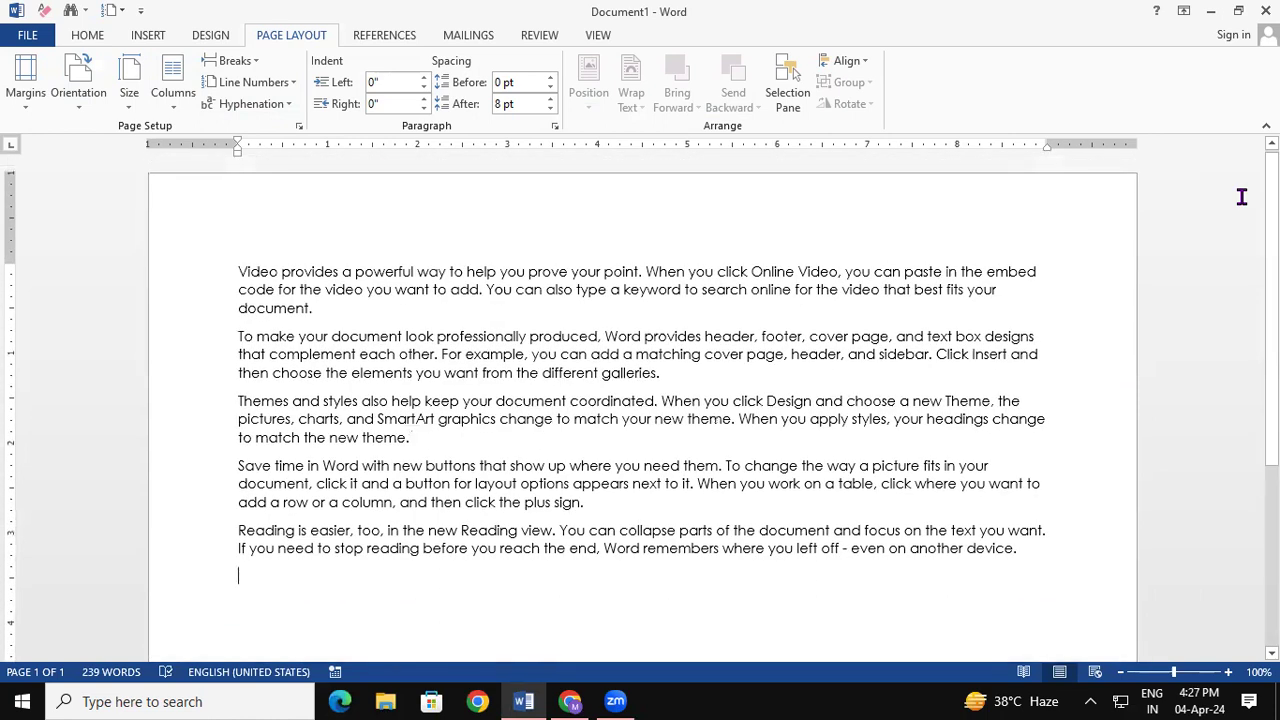
left_click(103, 97)
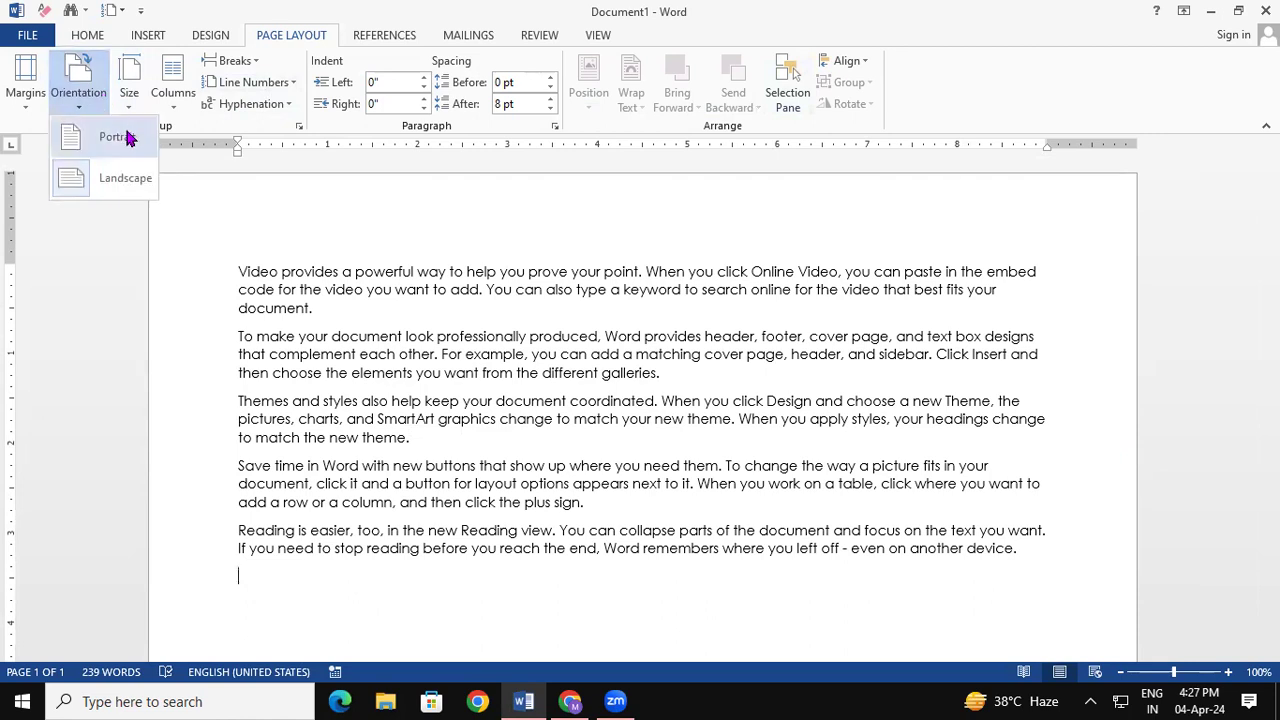
left_click(105, 137)
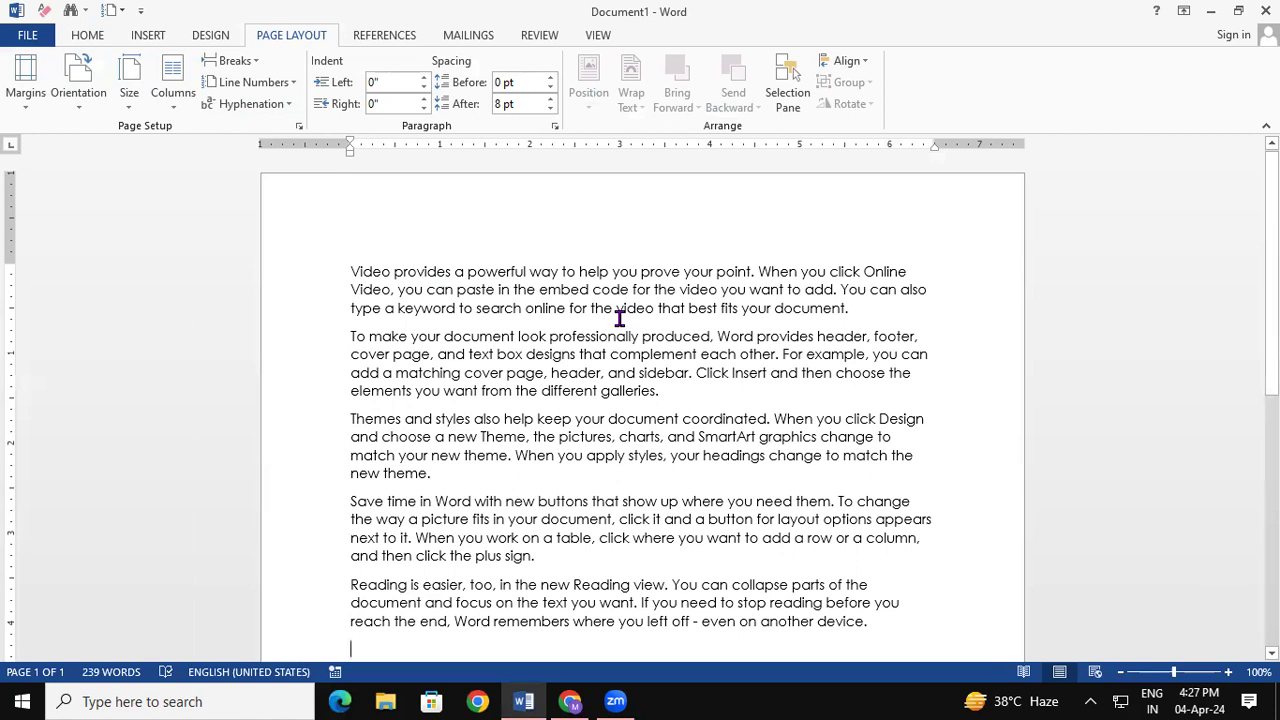
Preview landscape printing in Print settings, then set the page back to portrait.
key("ctrl+p")
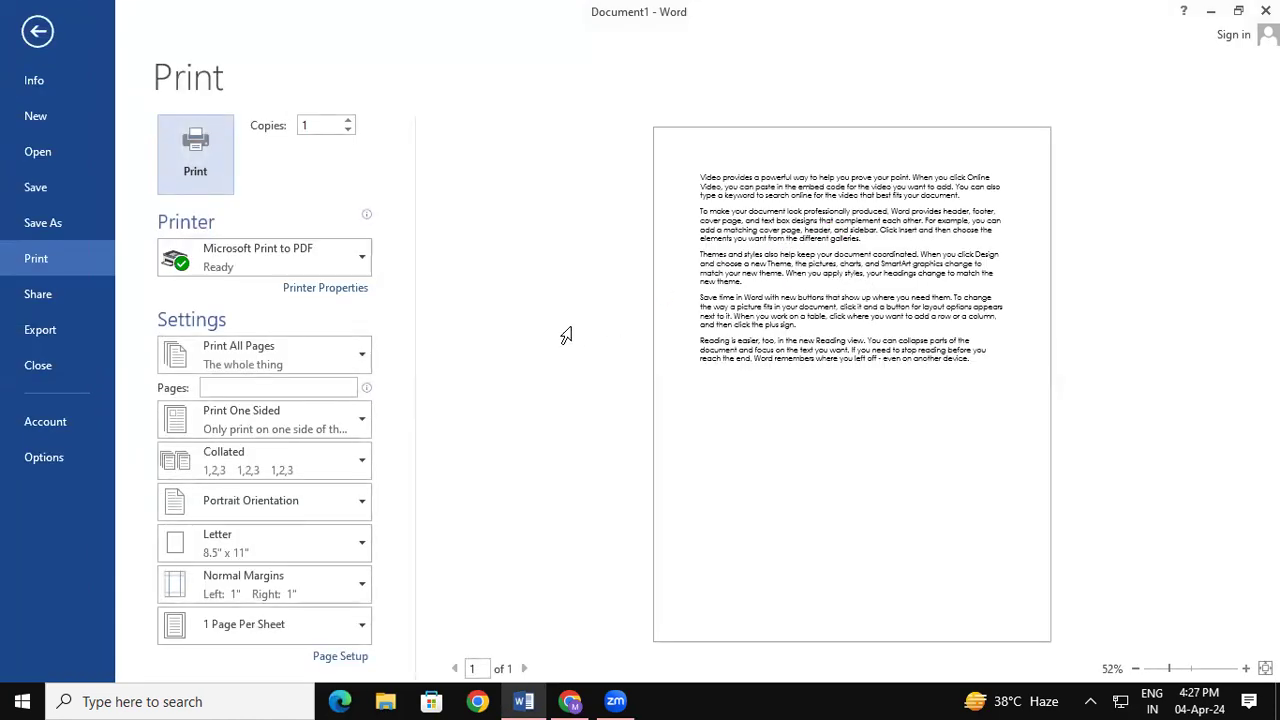
left_click(293, 508)
left_click(283, 588)
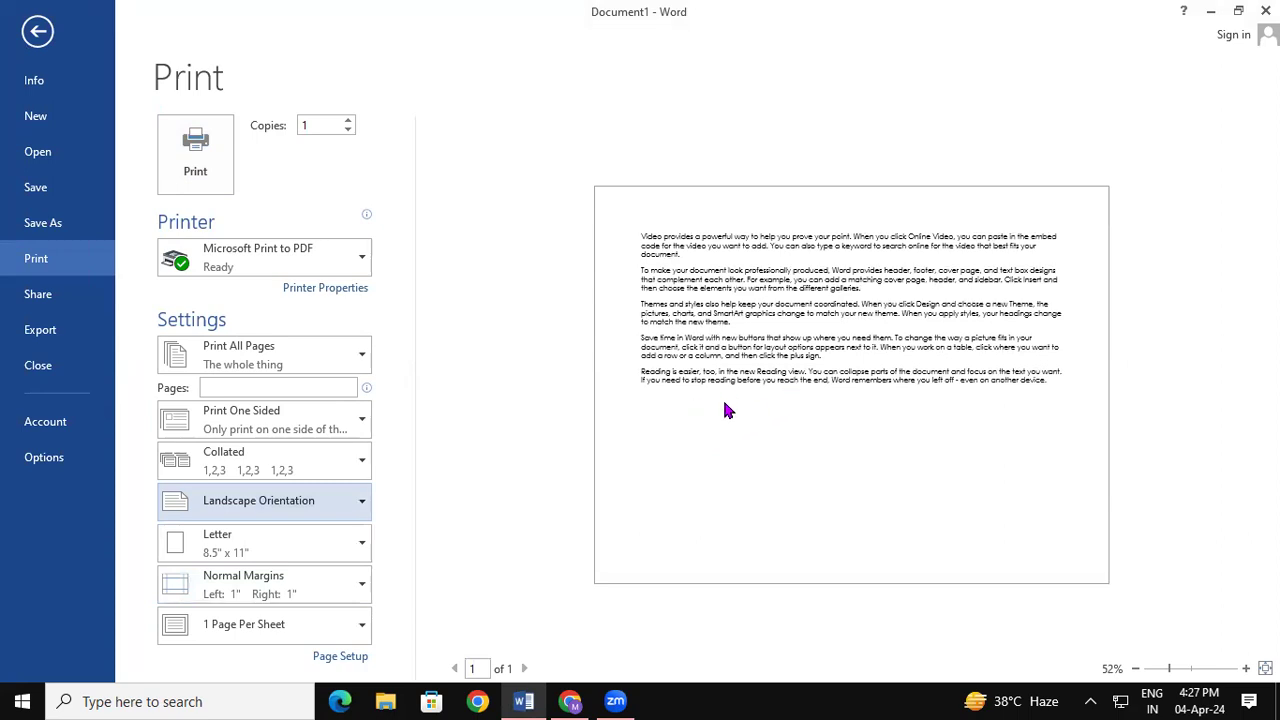
left_click(38, 28)
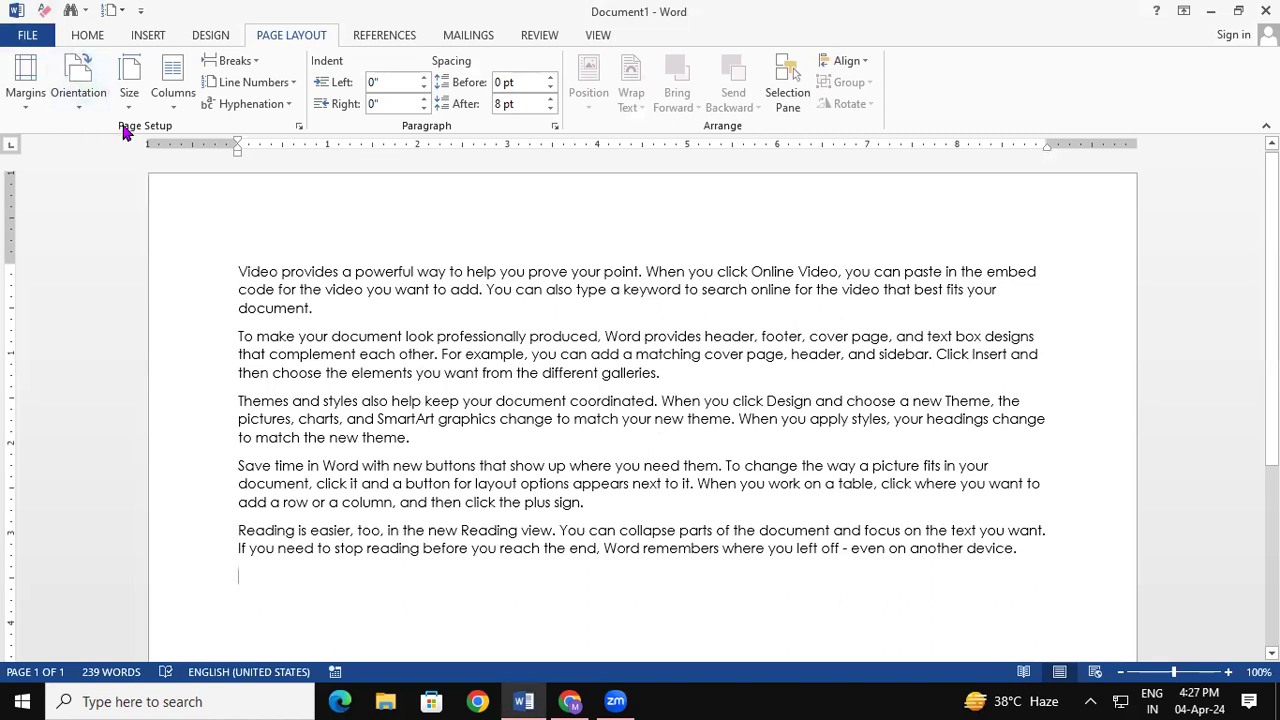
left_click(80, 92)
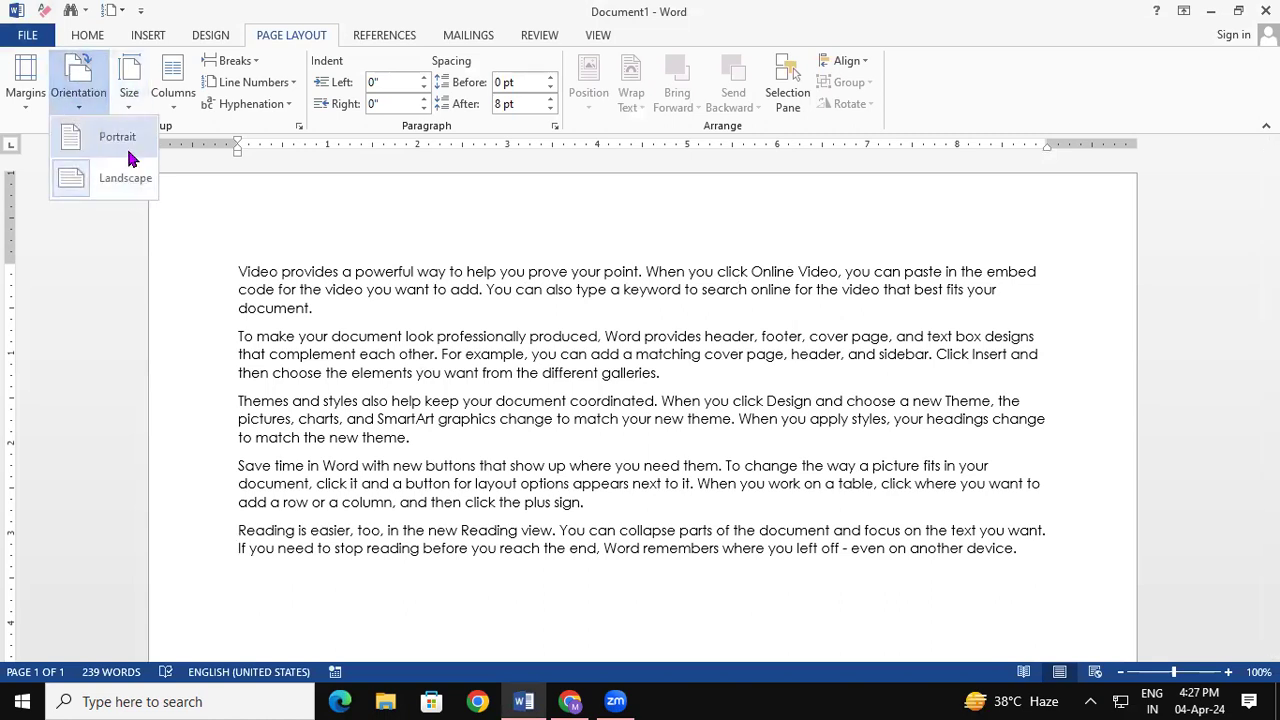
left_click(126, 145)
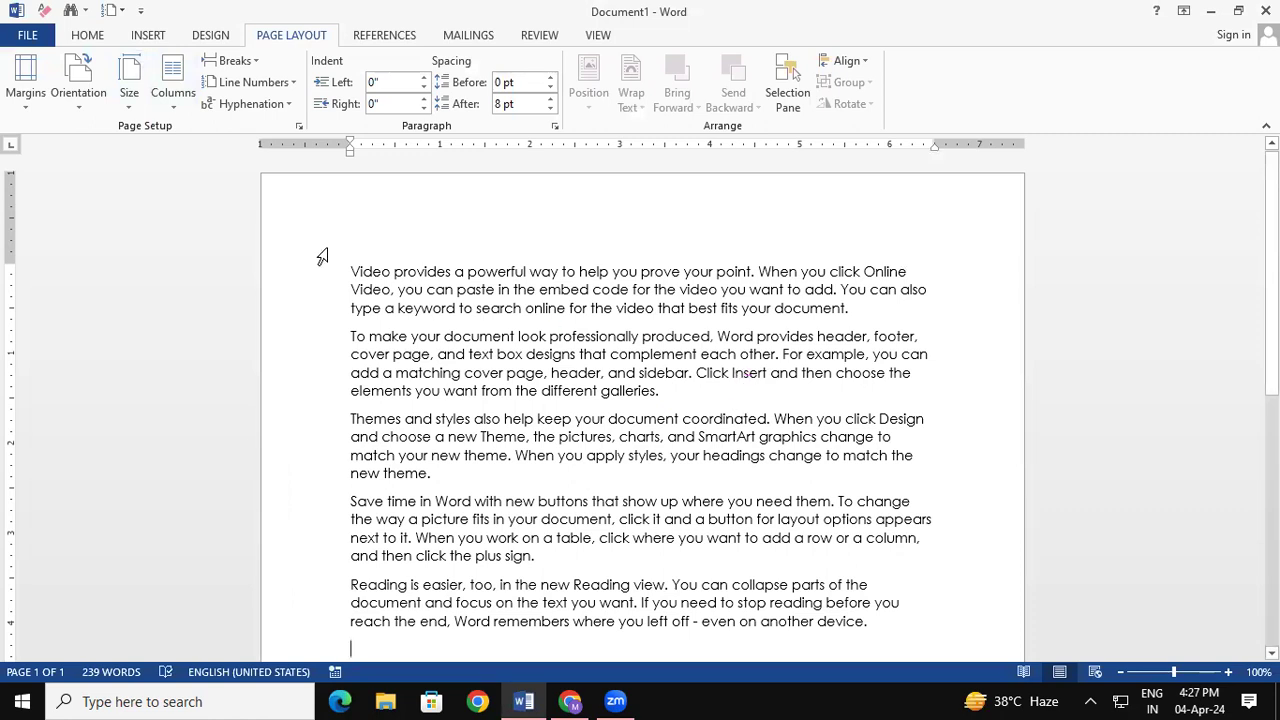
left_click(131, 92)
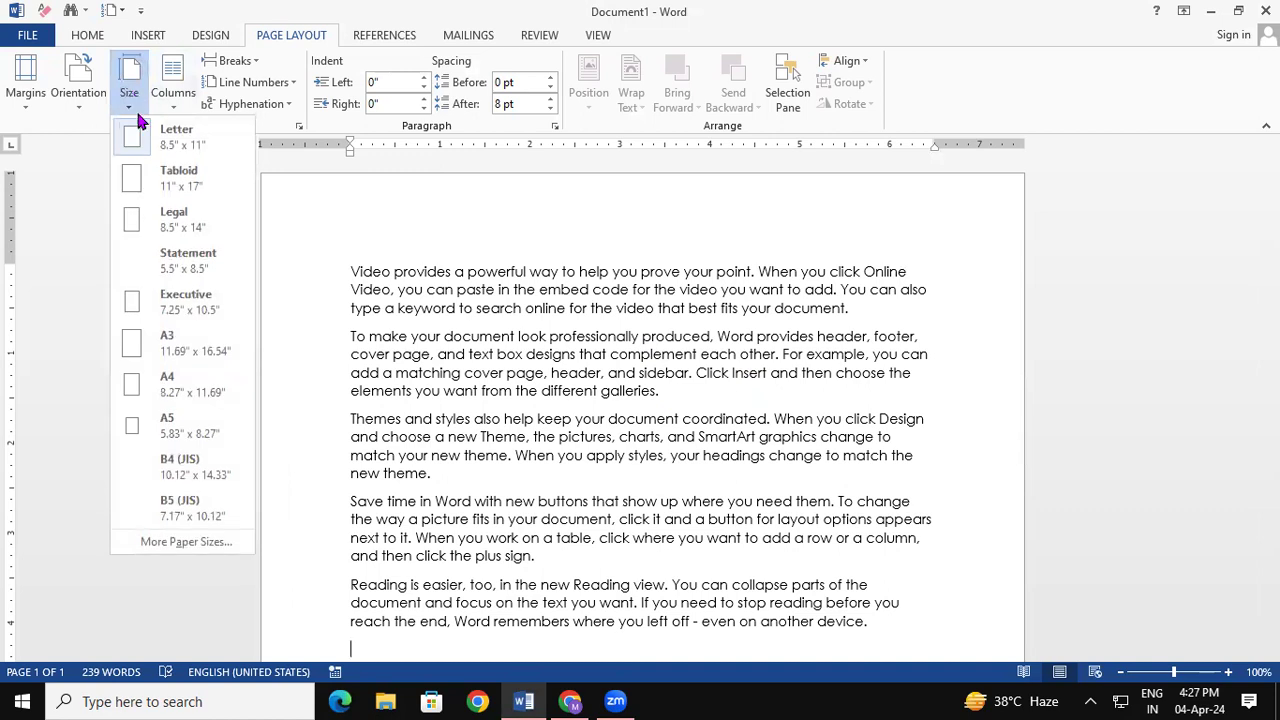
Try A4 and A5 paper sizes, then finish with Letter so the text fits one page.
left_click(168, 377)
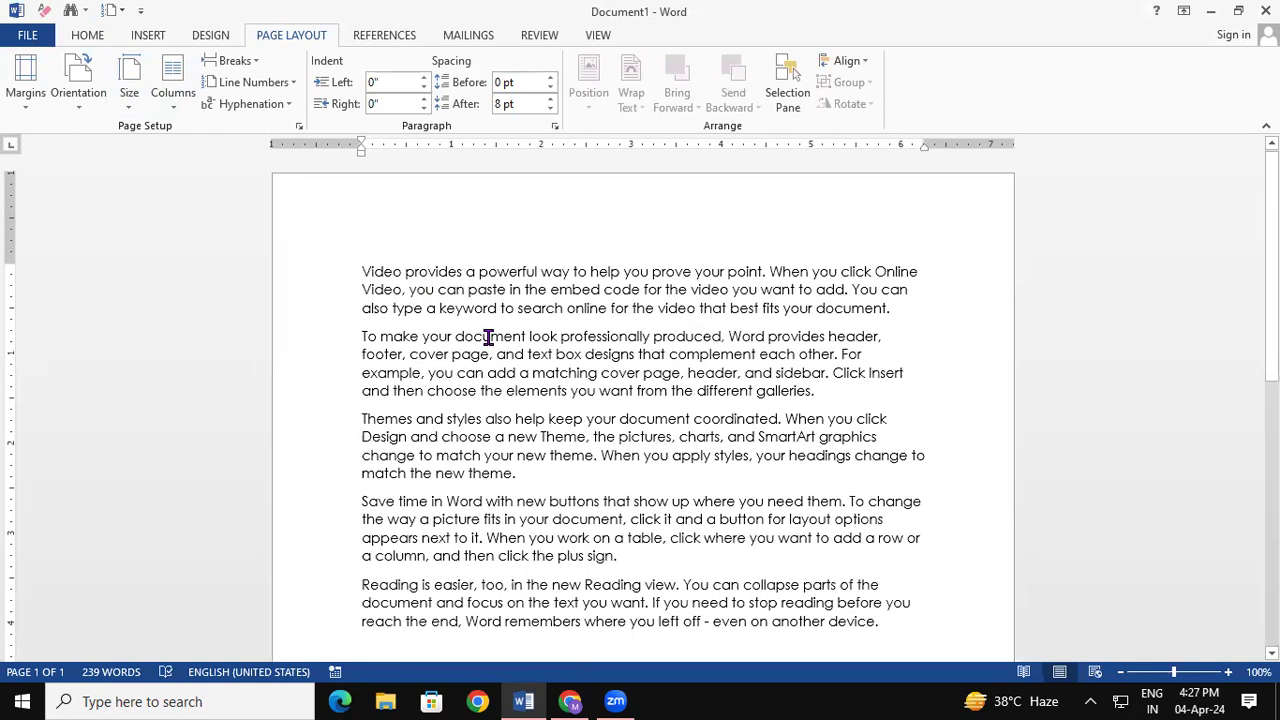
left_click(129, 80)
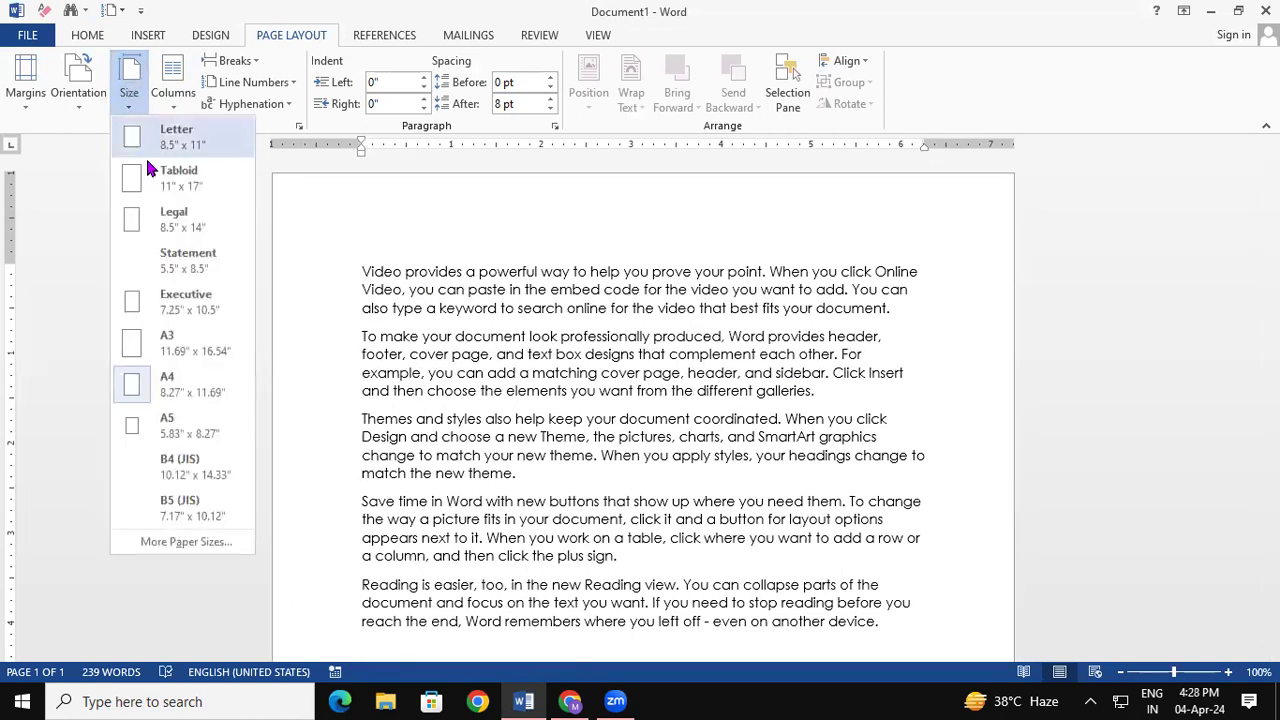
left_click(150, 424)
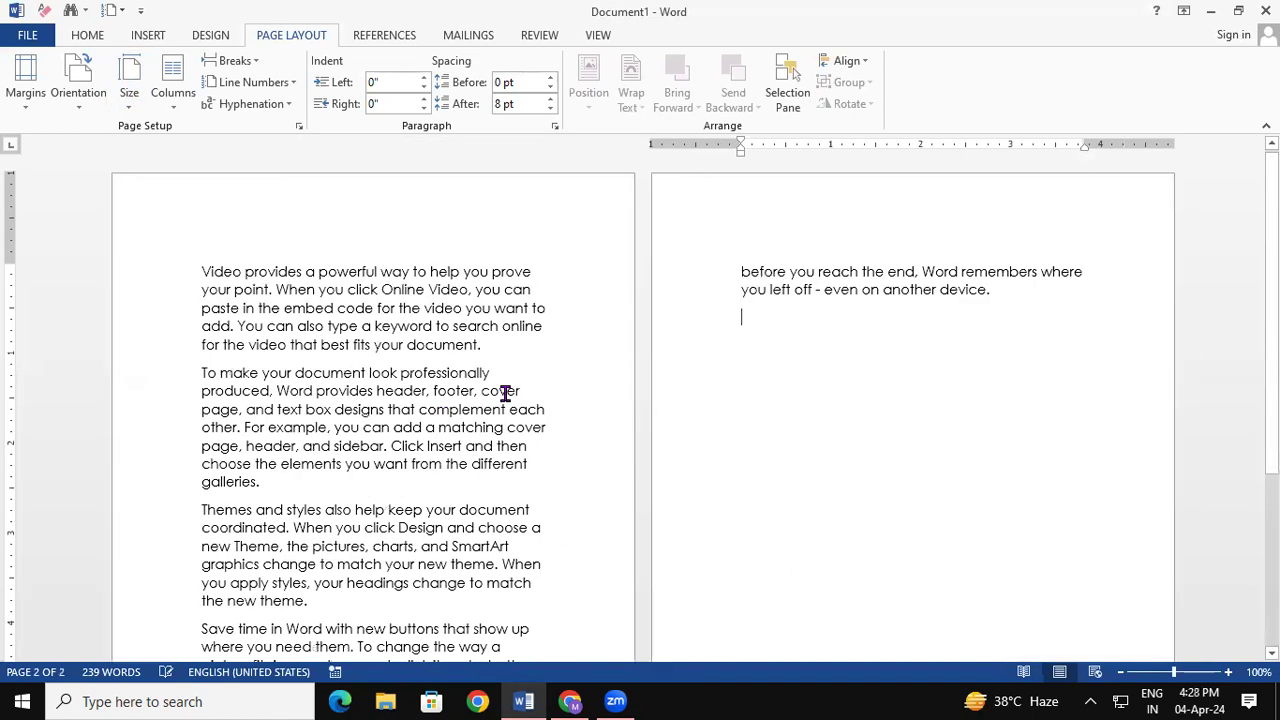
left_click(124, 85)
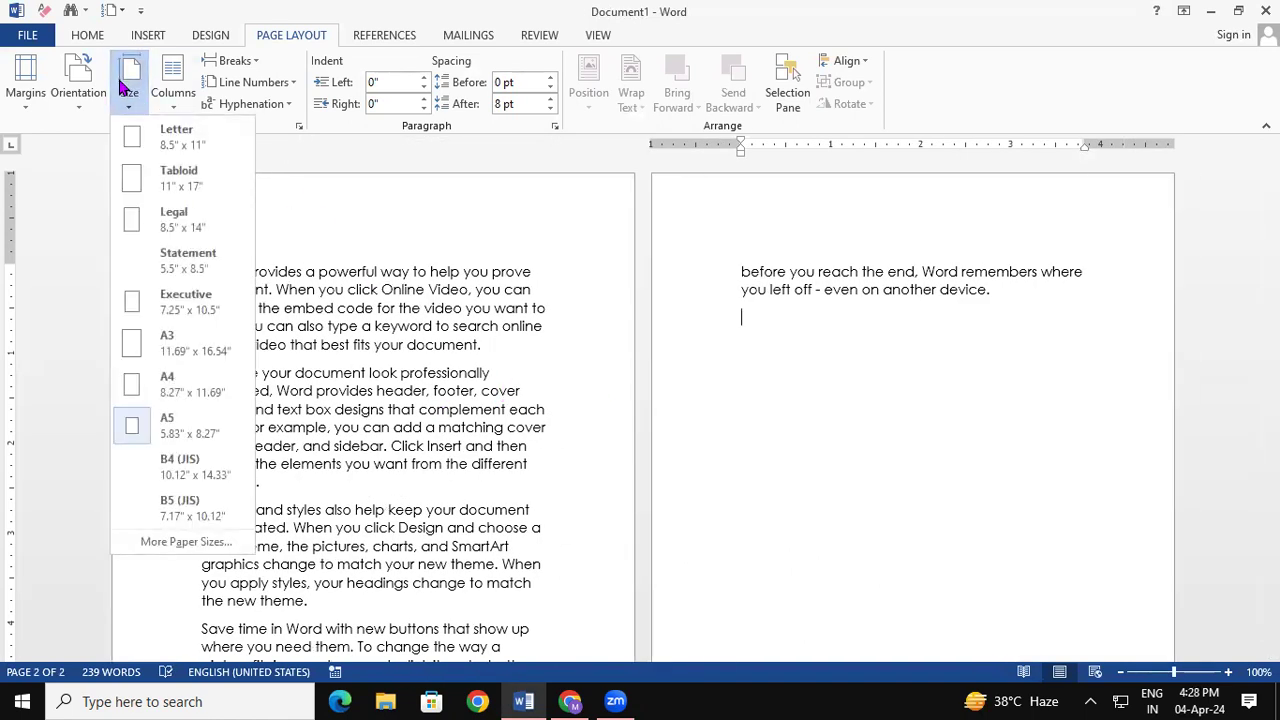
left_click(155, 145)
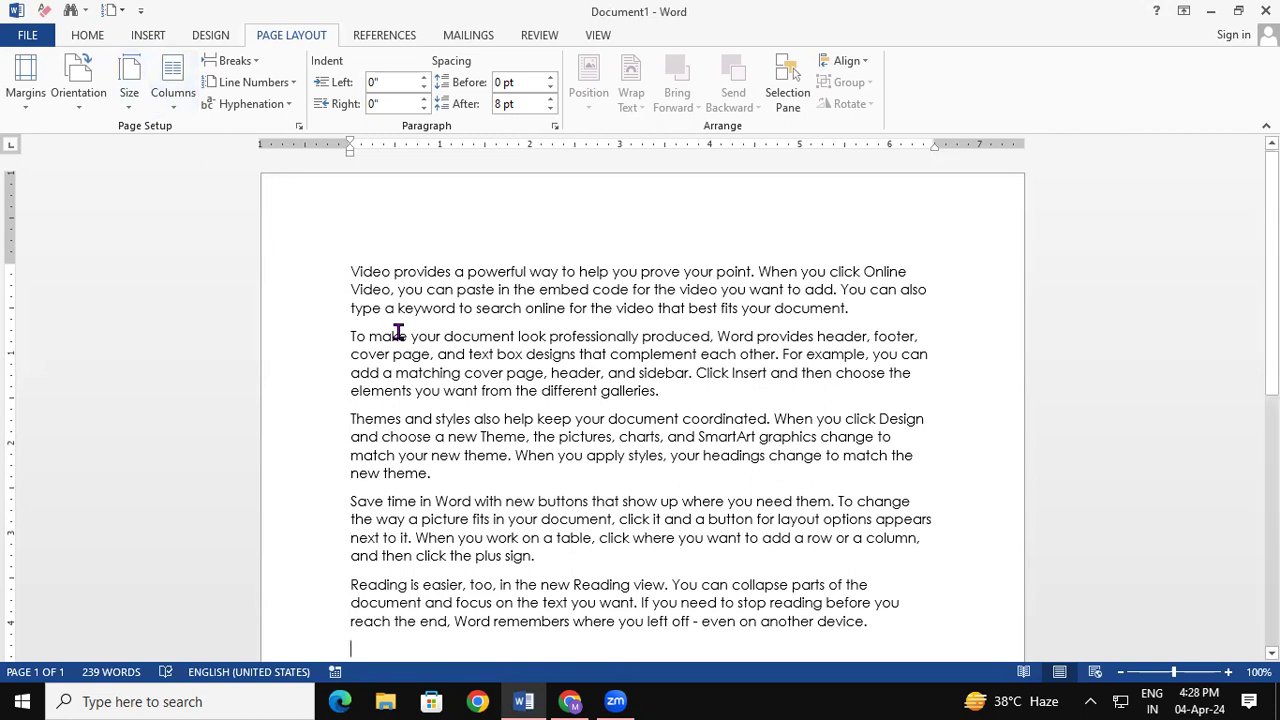
Replace the document with pasted text and select all of it.
key("ctrl+a")
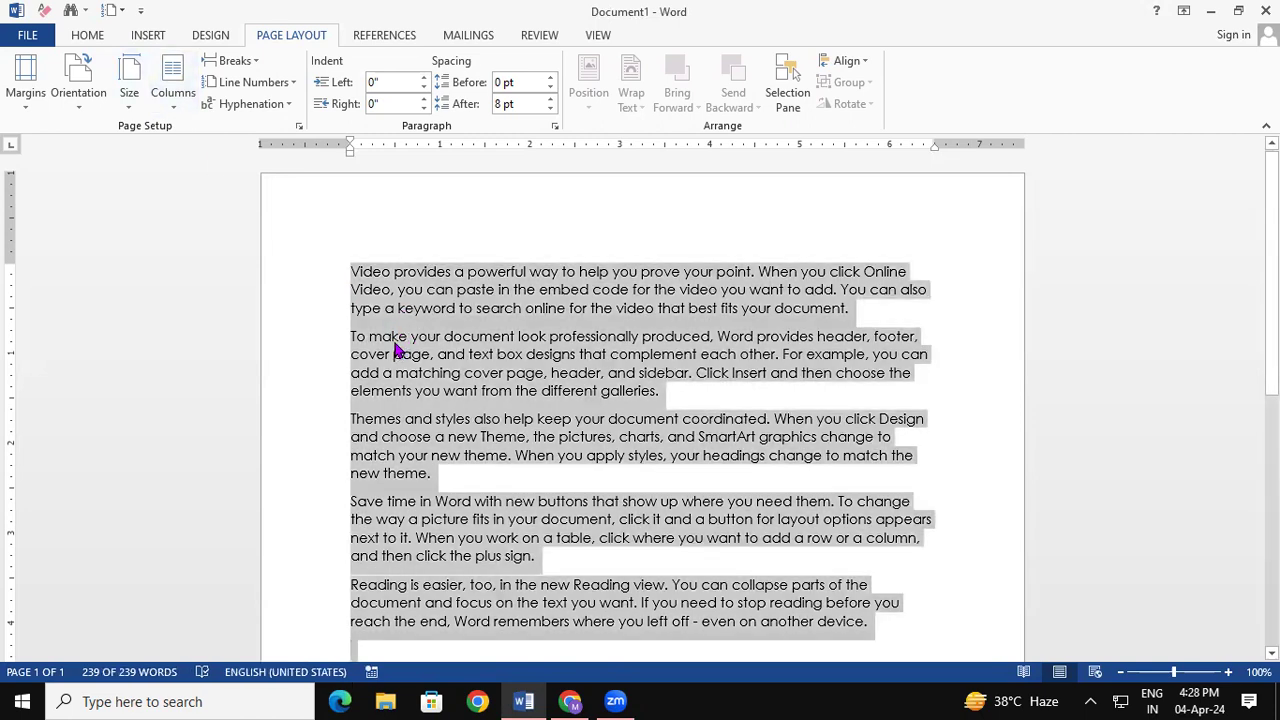
key("ctrl+v")
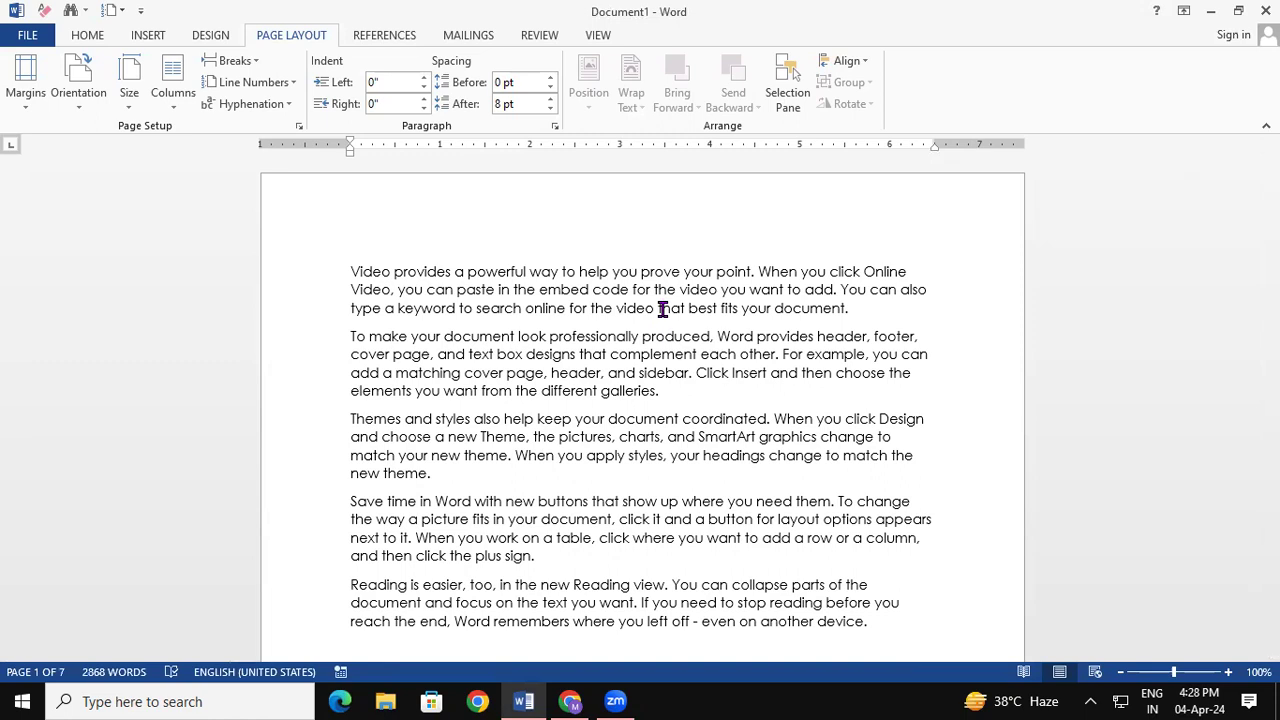
key("ctrl+a")
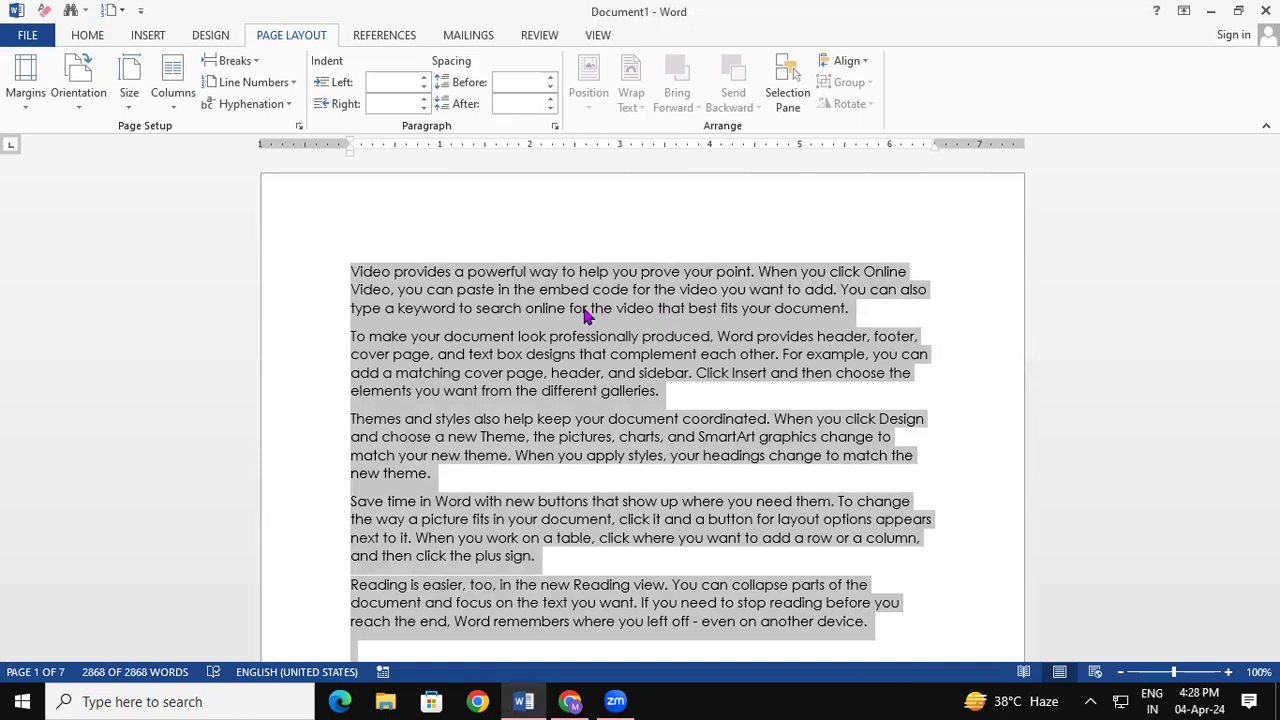
Lay the selected text out in three columns, then change it to two columns.
left_click(188, 82)
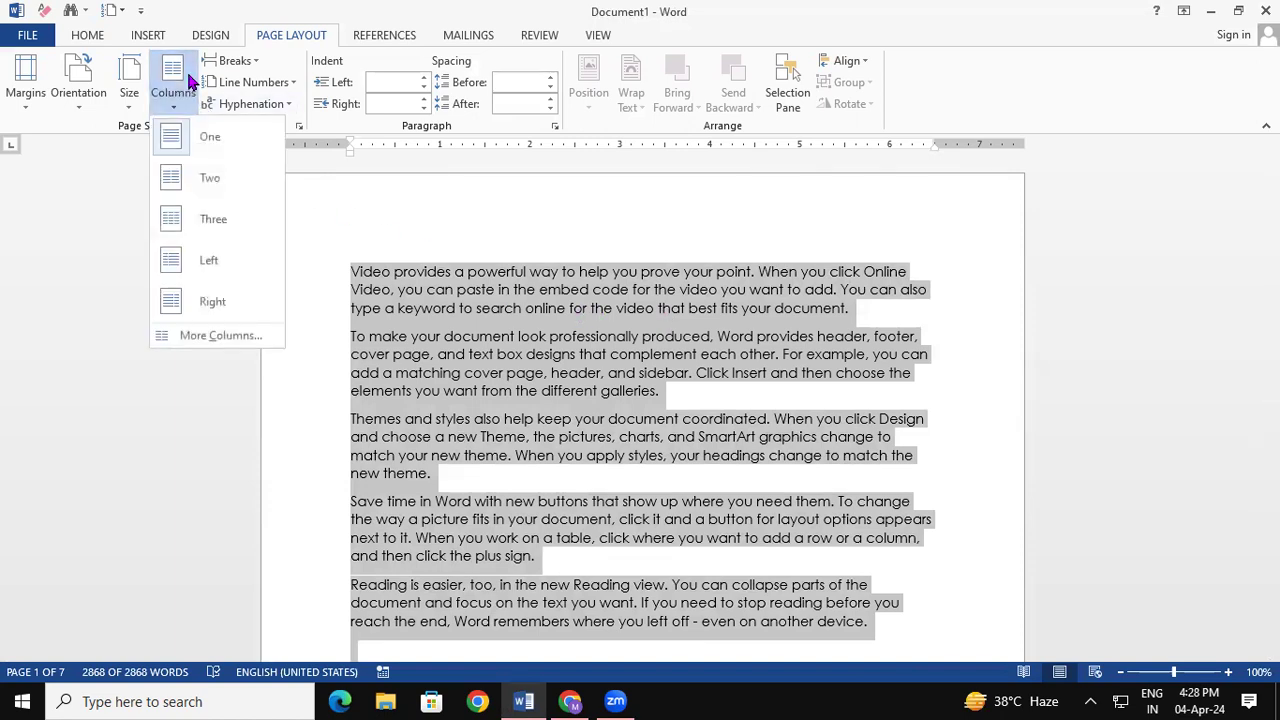
left_click(193, 220)
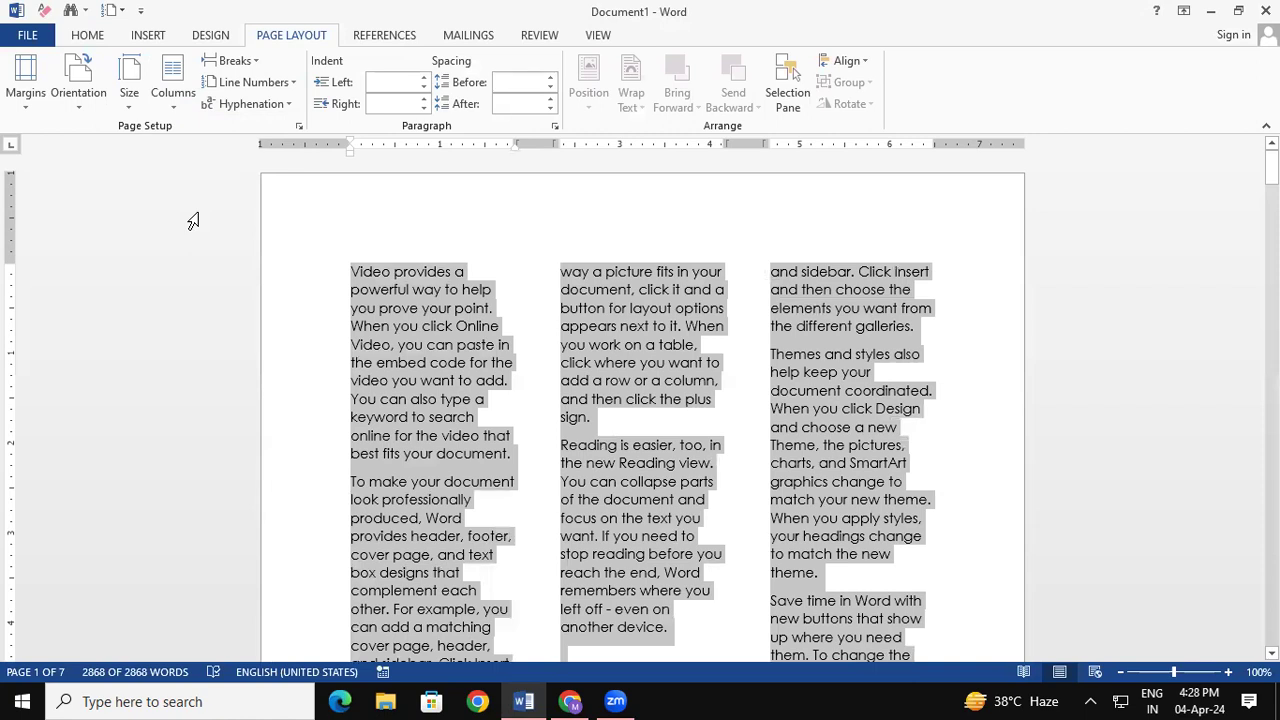
left_click(173, 88)
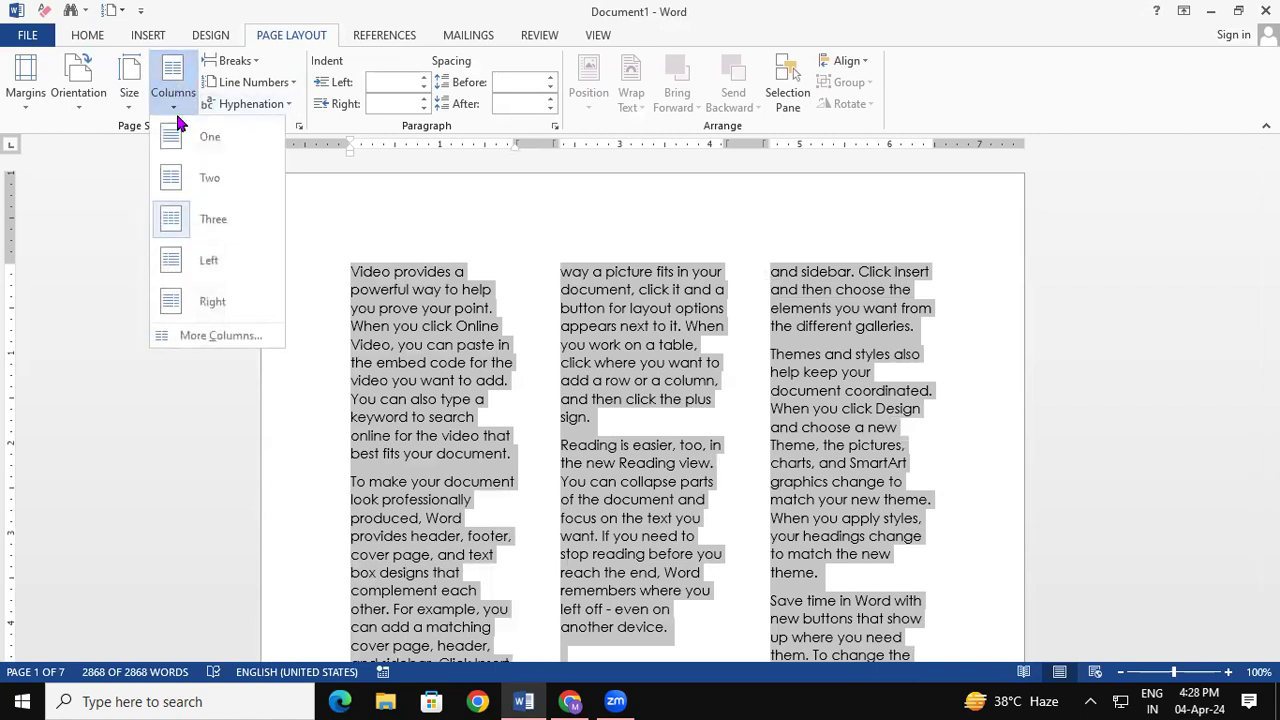
left_click(196, 187)
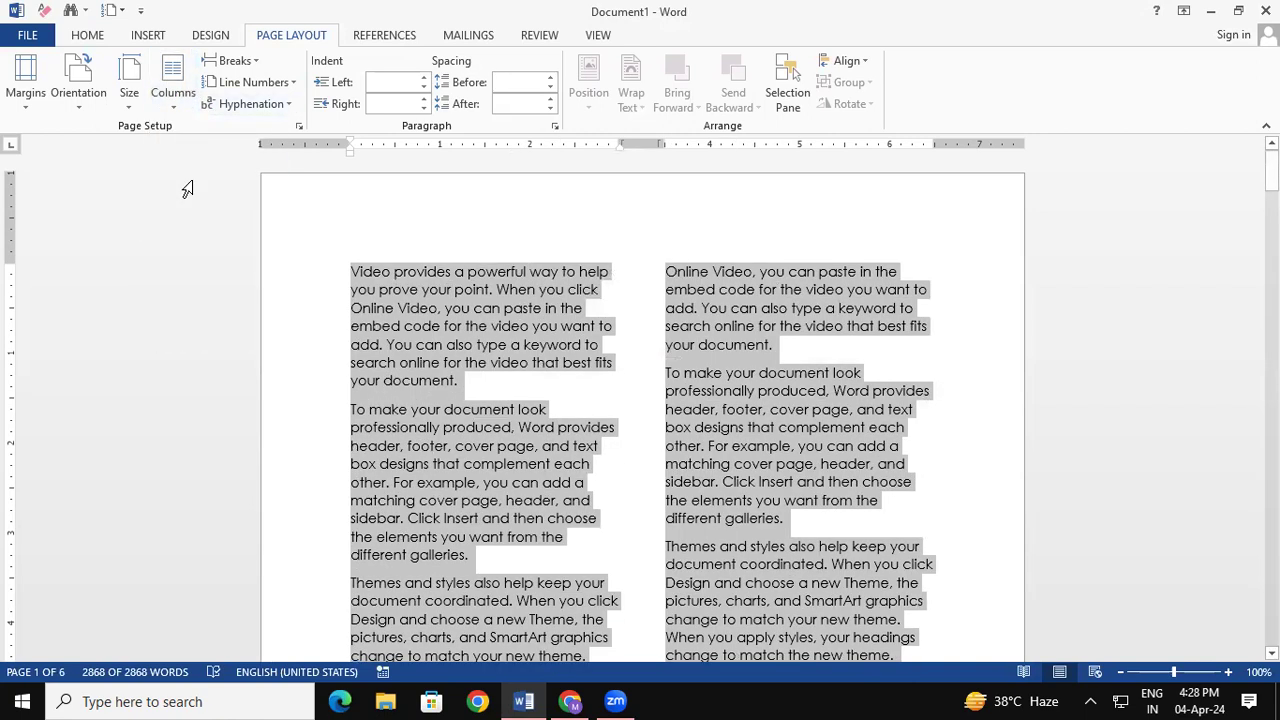
left_click(180, 88)
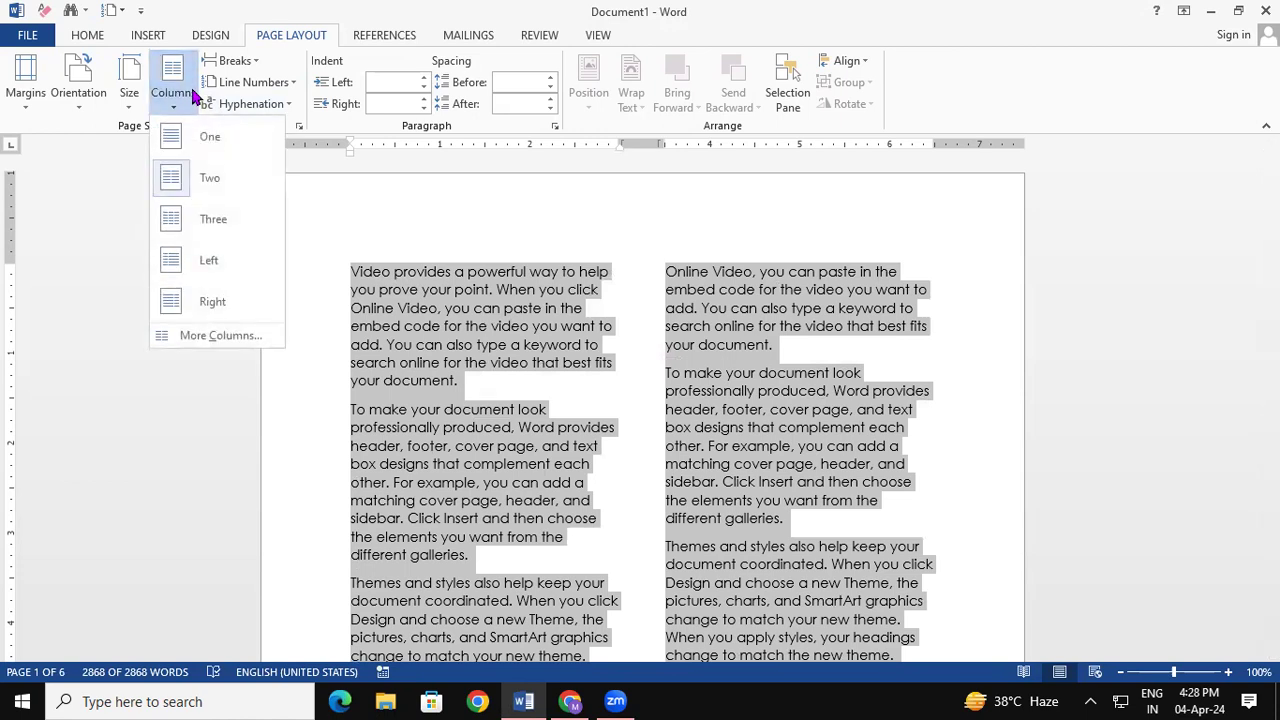
Set 12 columns in More Columns, giving 0.5" columns with 0.05" spacing.
left_click(205, 334)
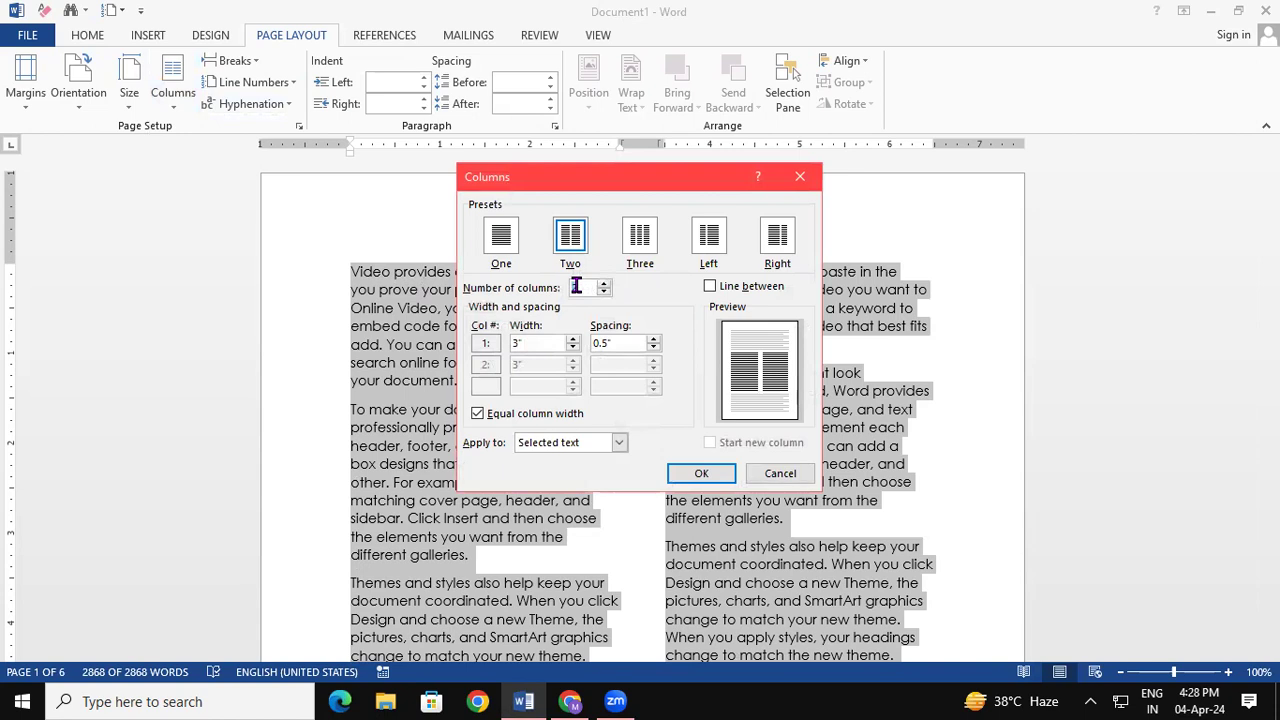
type("1")
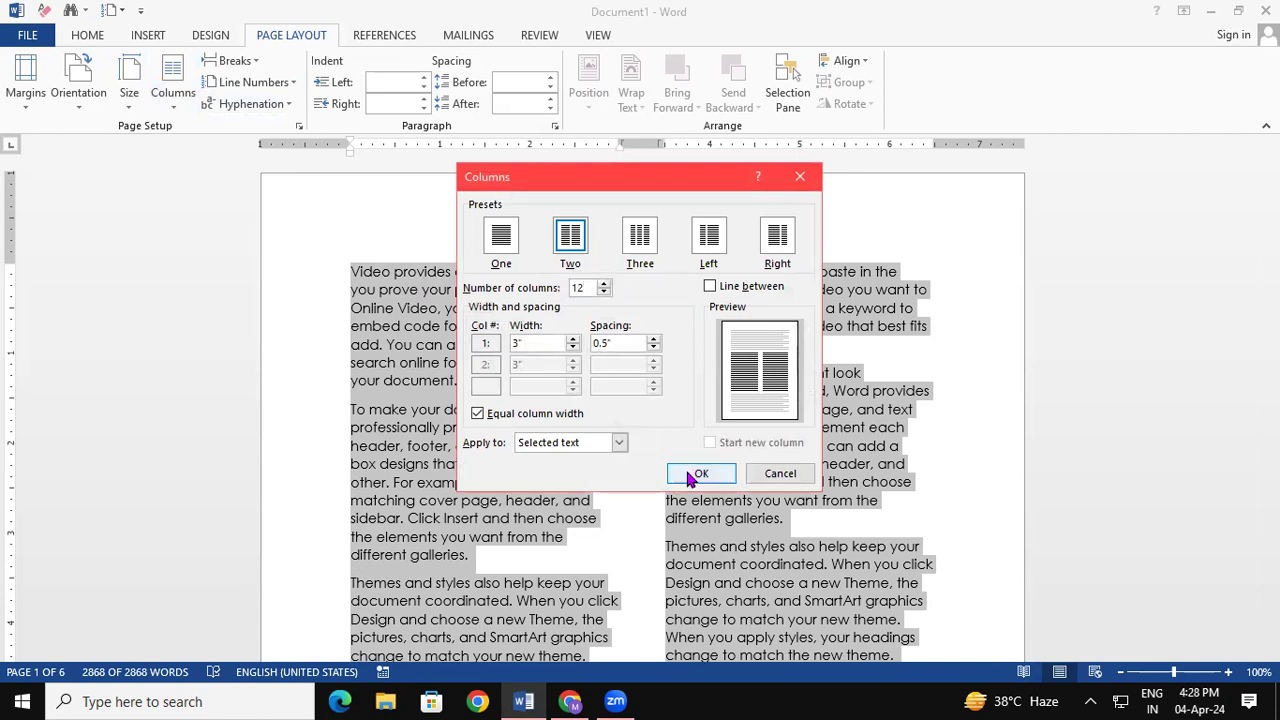
left_click(692, 474)
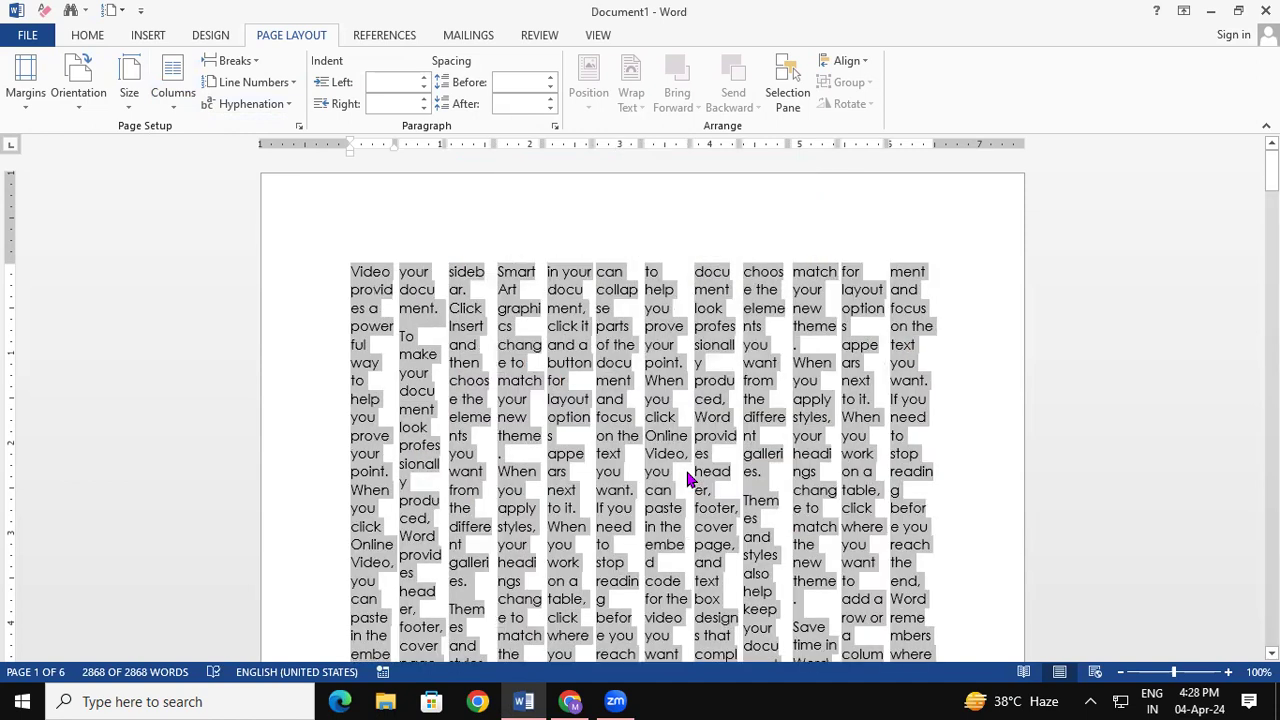
left_click(173, 92)
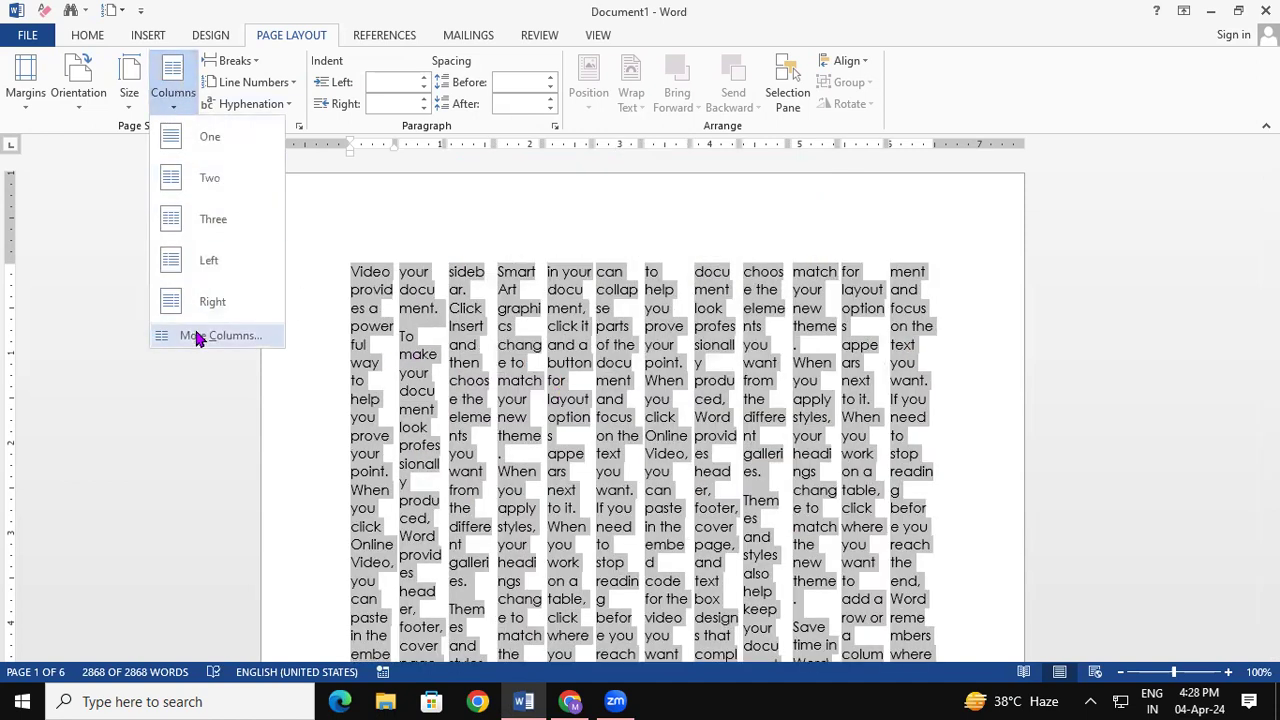
left_click(197, 336)
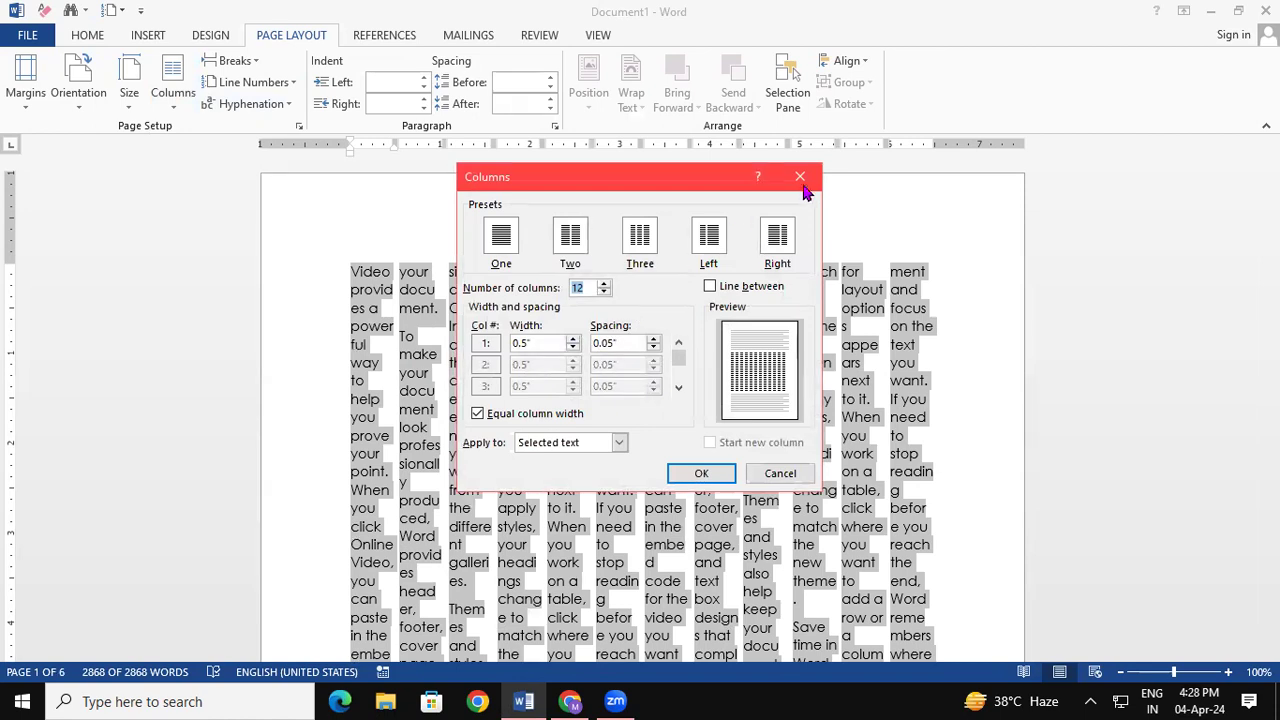
left_click(801, 180)
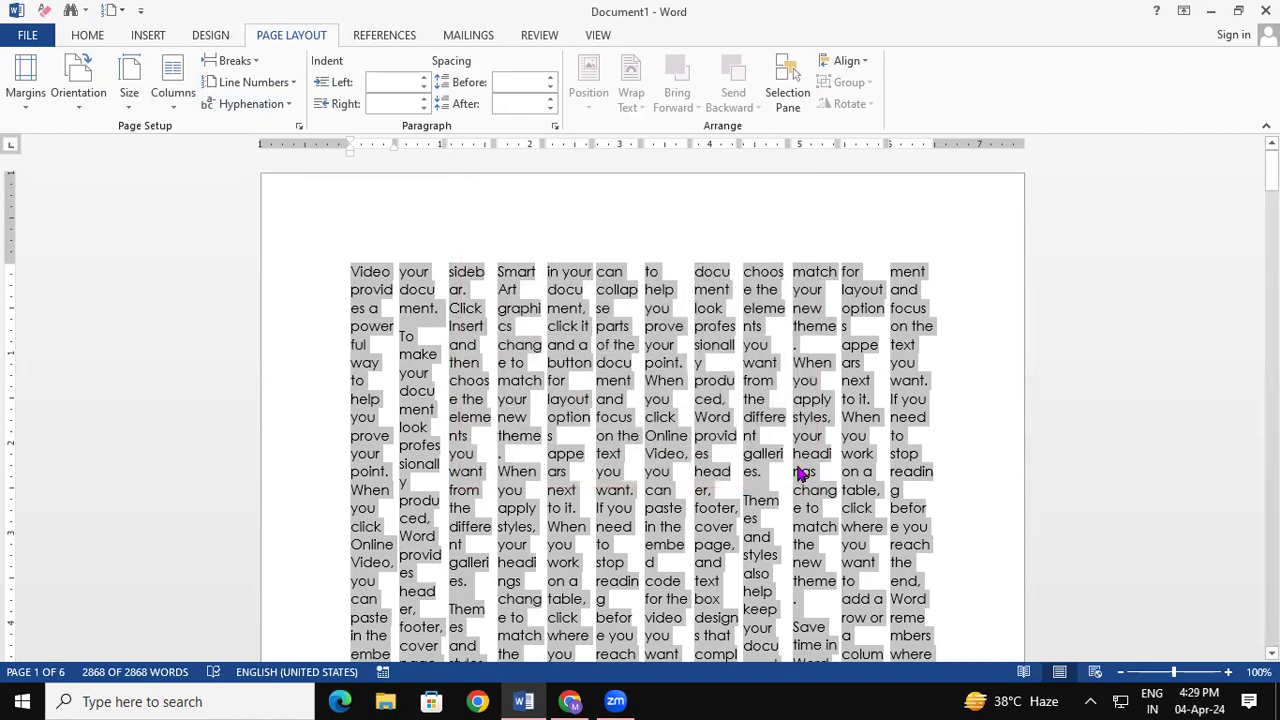
Set the 2868-word text back to one column, now spanning seven pages.
left_click(168, 98)
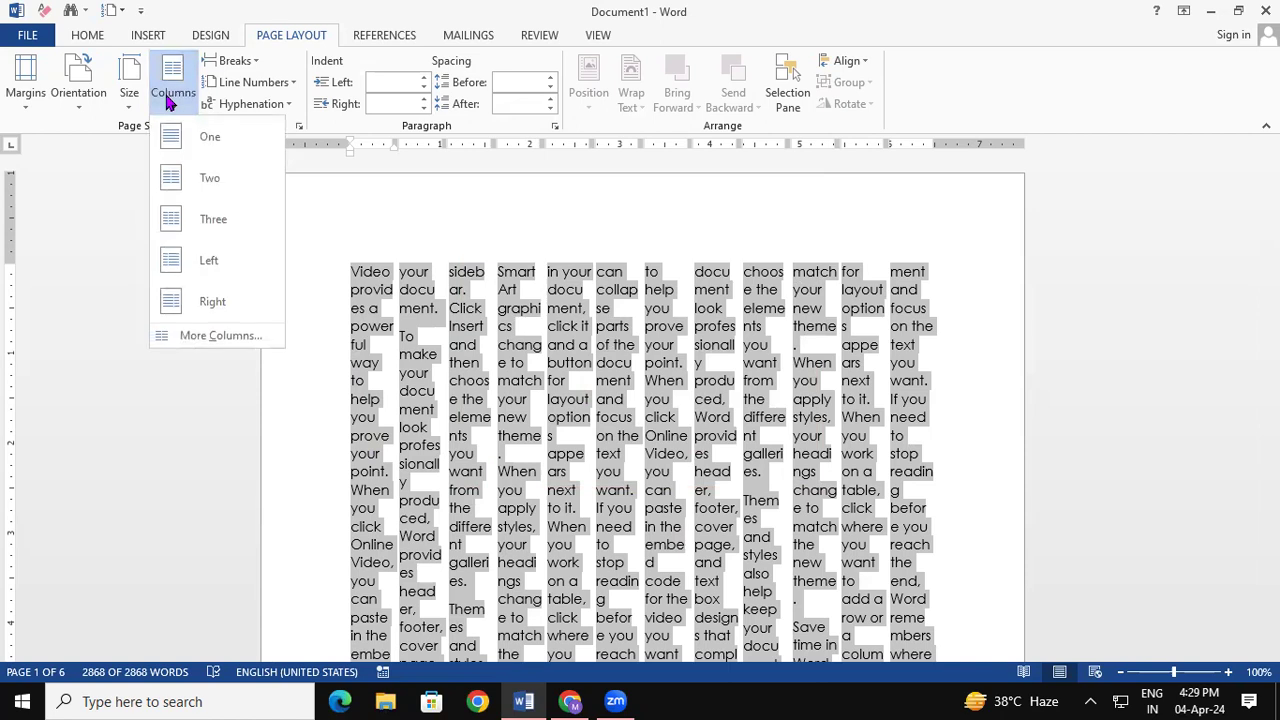
left_click(186, 140)
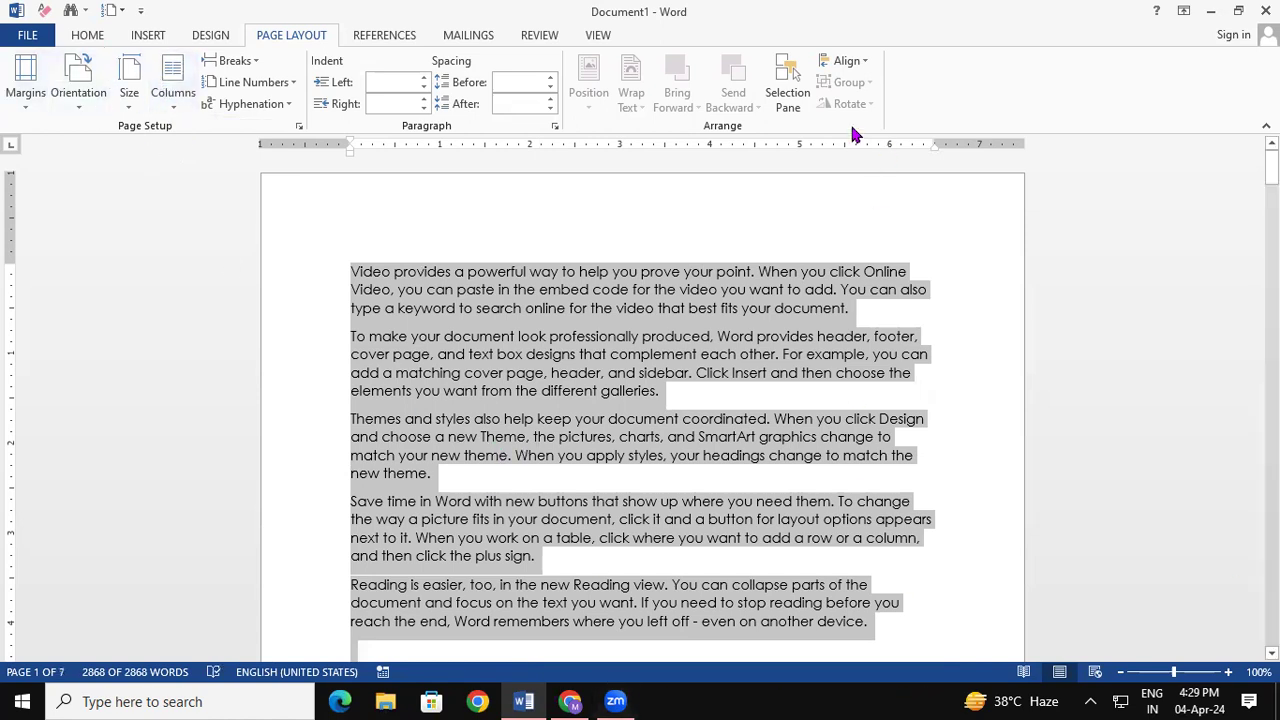
left_click(236, 61)
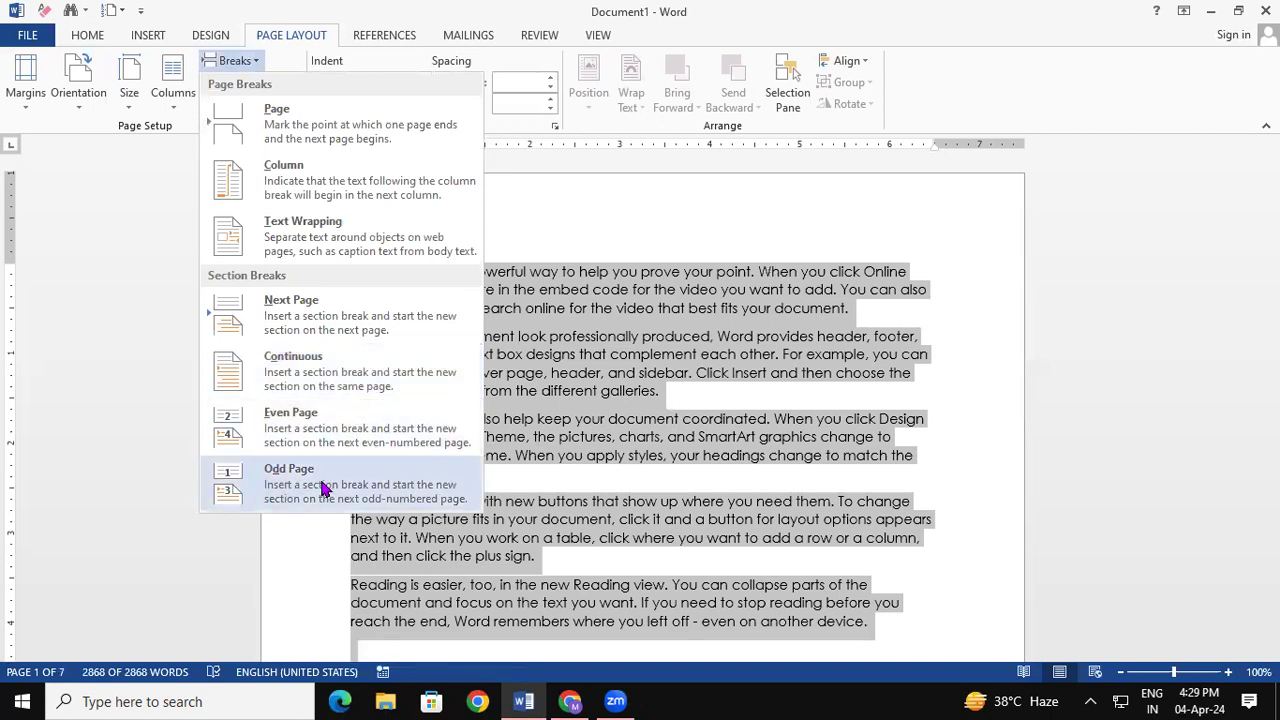
left_click(627, 447)
left_click(619, 437)
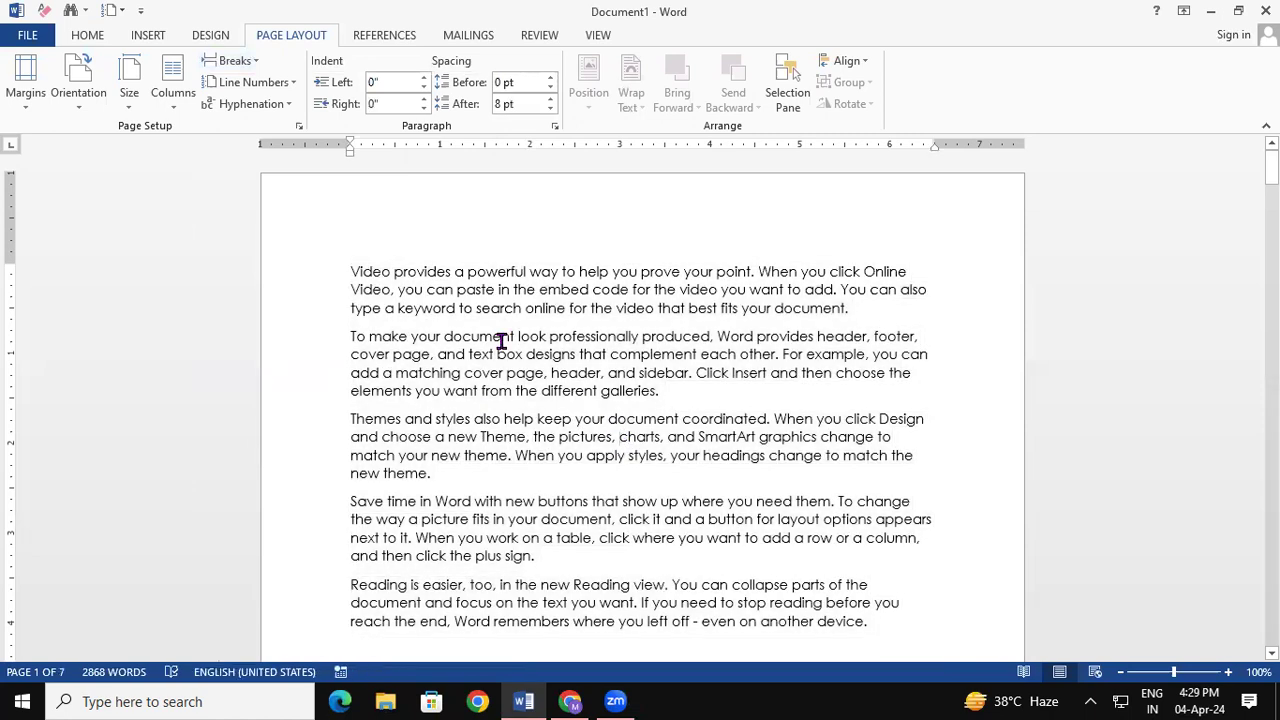
left_click(247, 61)
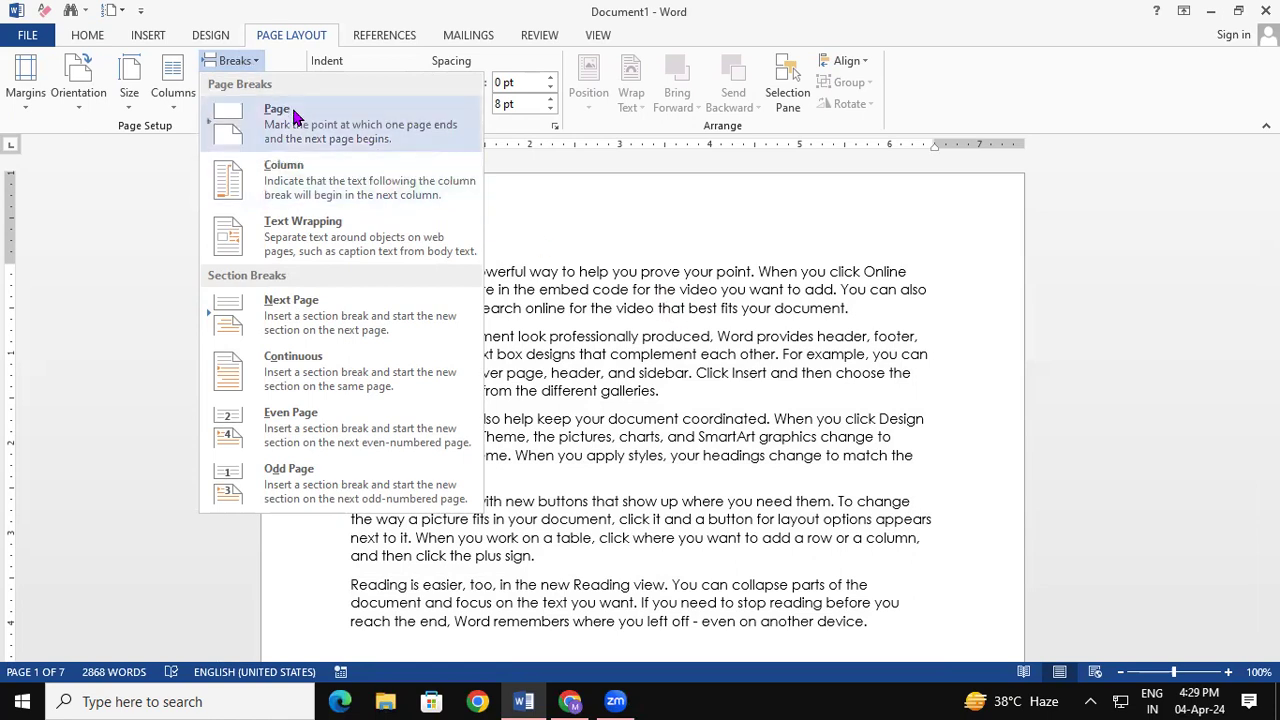
left_click(683, 403)
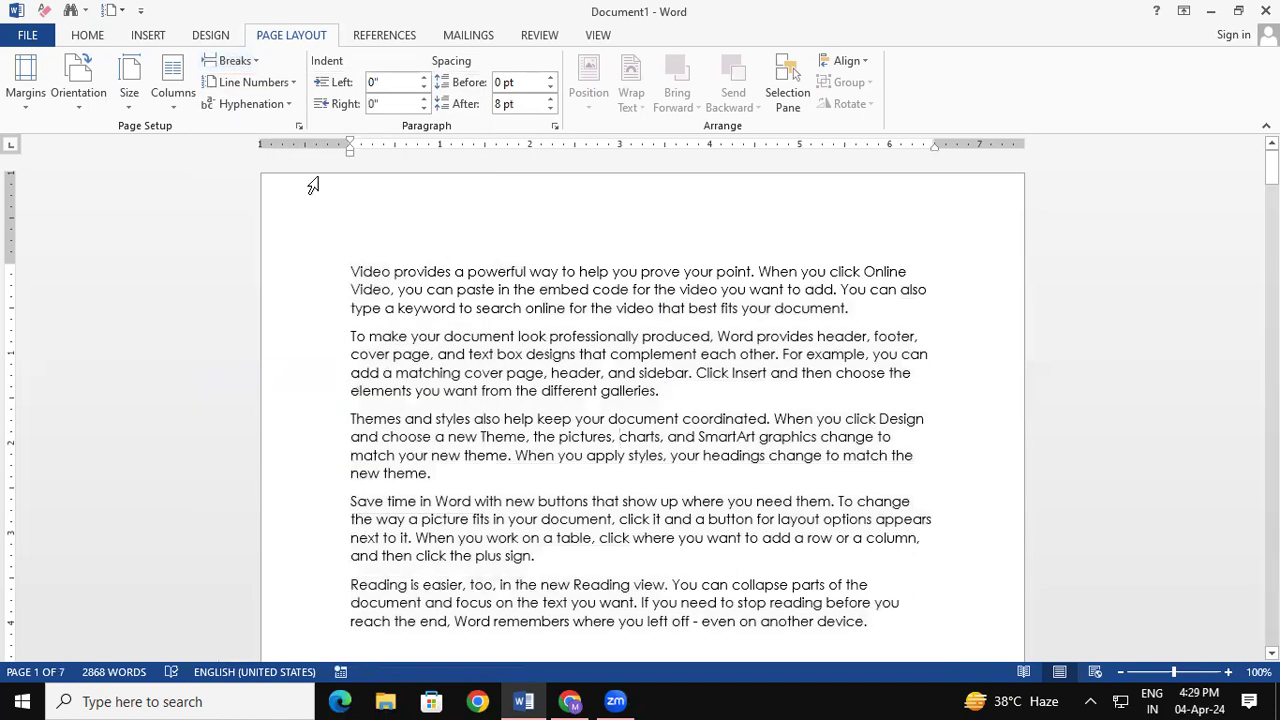
left_click(160, 35)
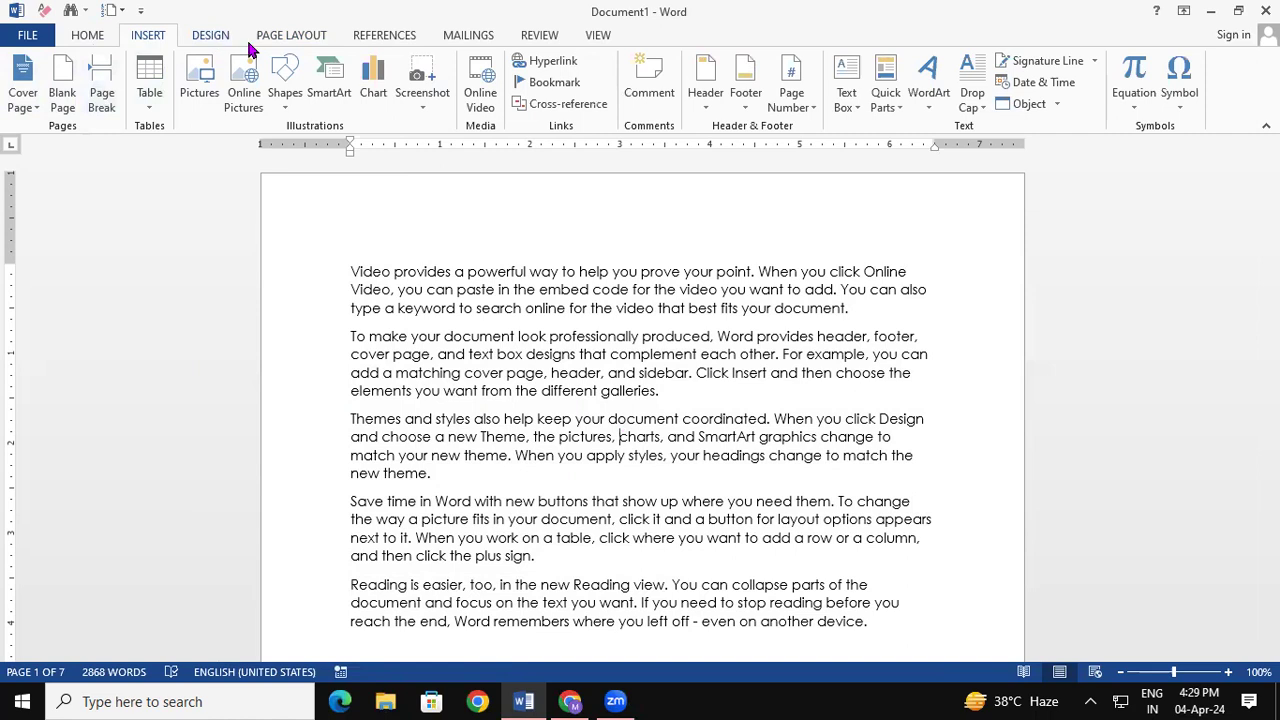
left_click(289, 40)
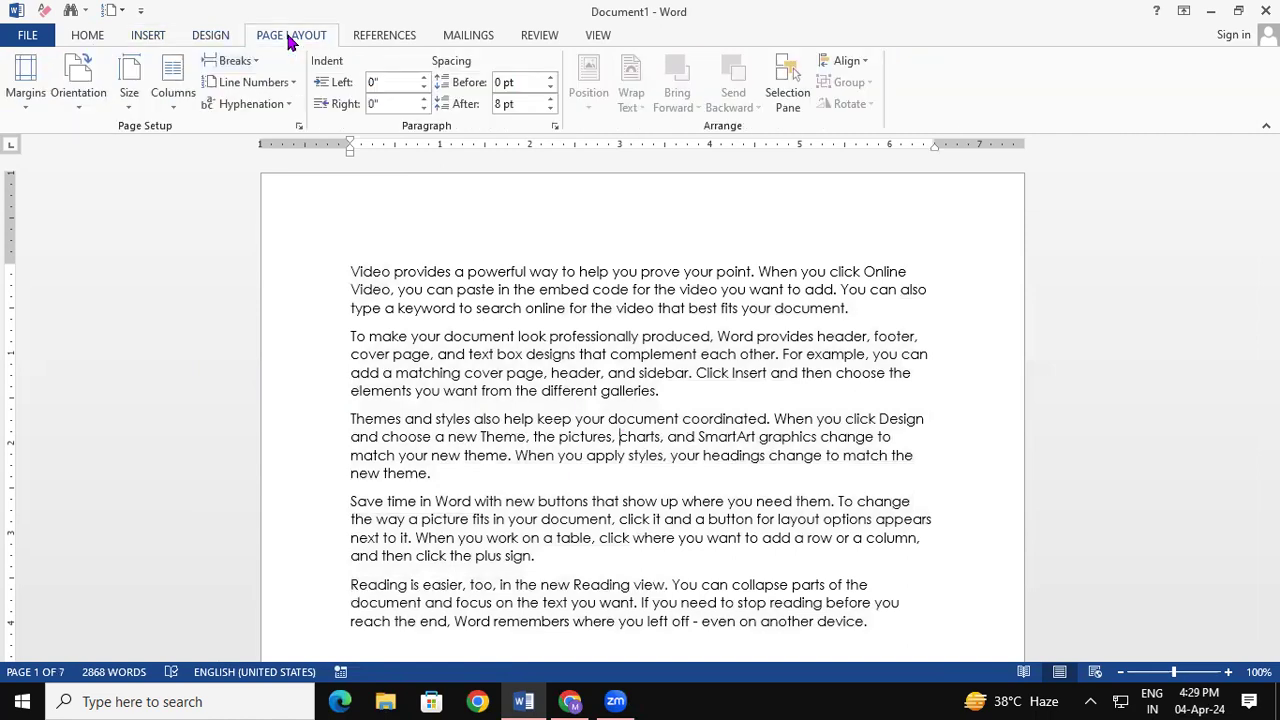
left_click(235, 61)
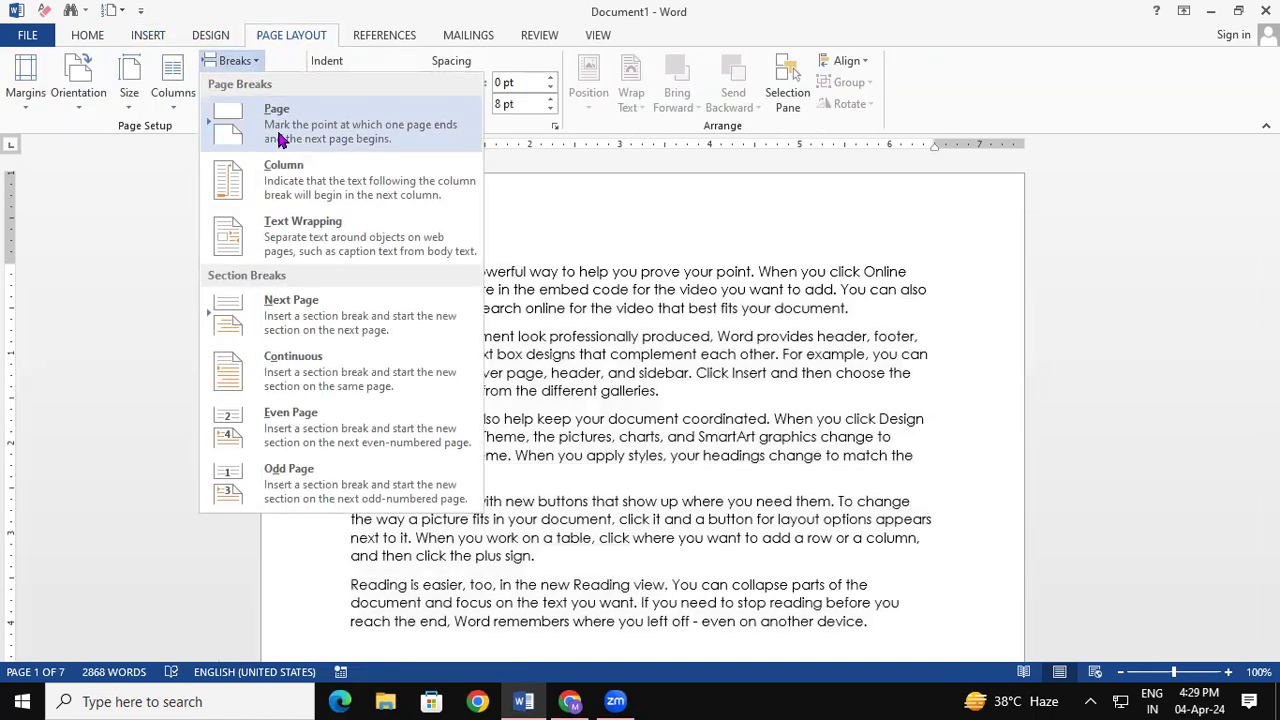
left_click(810, 448)
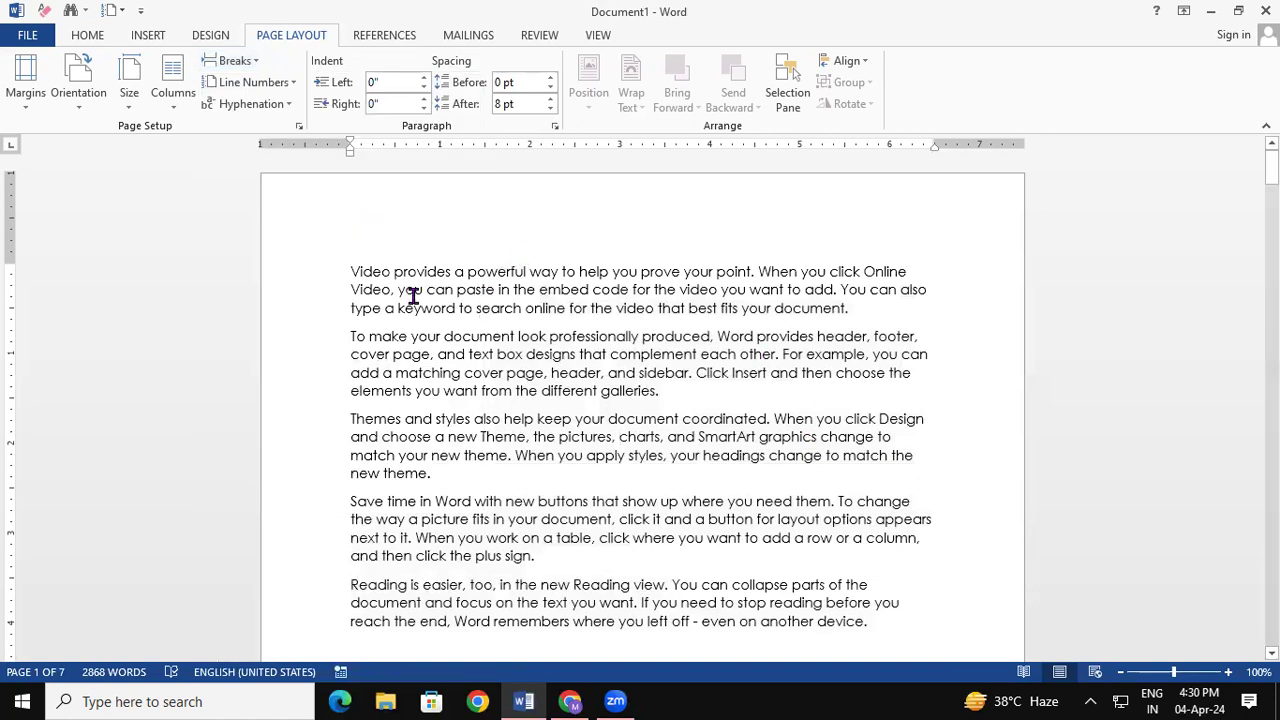
mouse_move(350, 270)
left_mouse_down()
mouse_move(660, 308)
mouse_move(852, 306)
left_mouse_up()
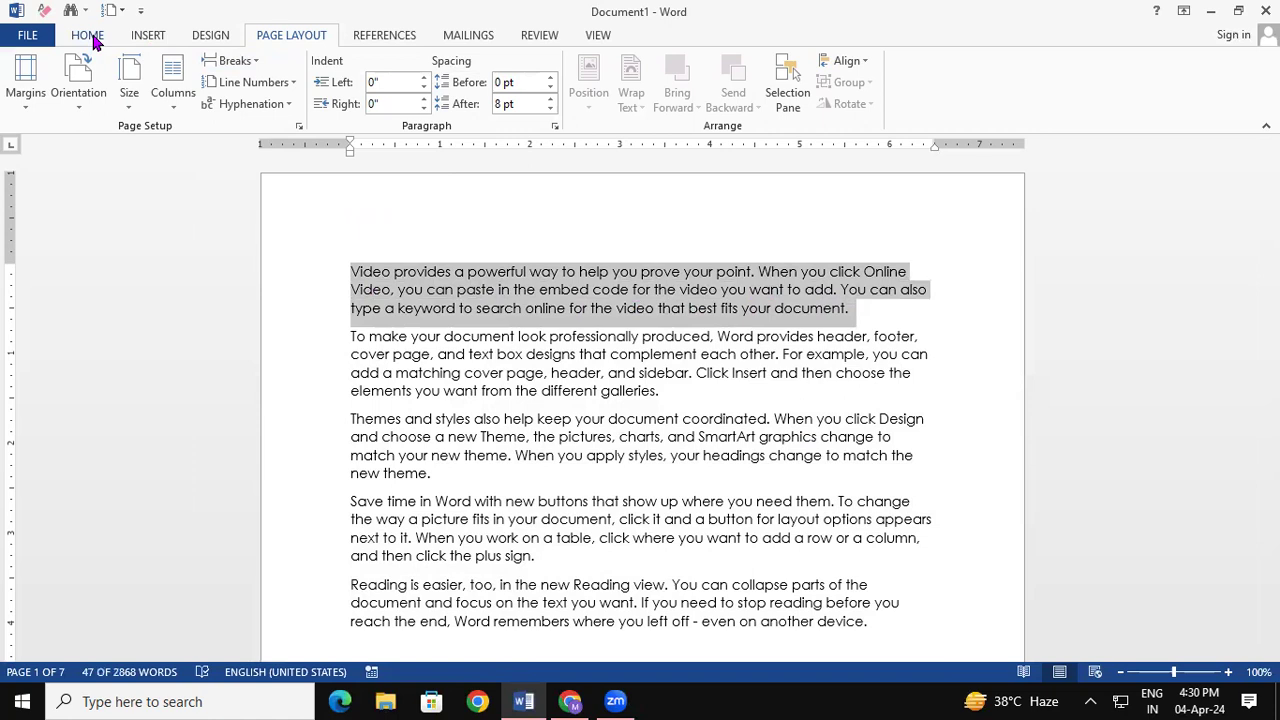
Colour the first paragraph red and enlarge the font of all the text.
left_click(88, 36)
left_click(367, 97)
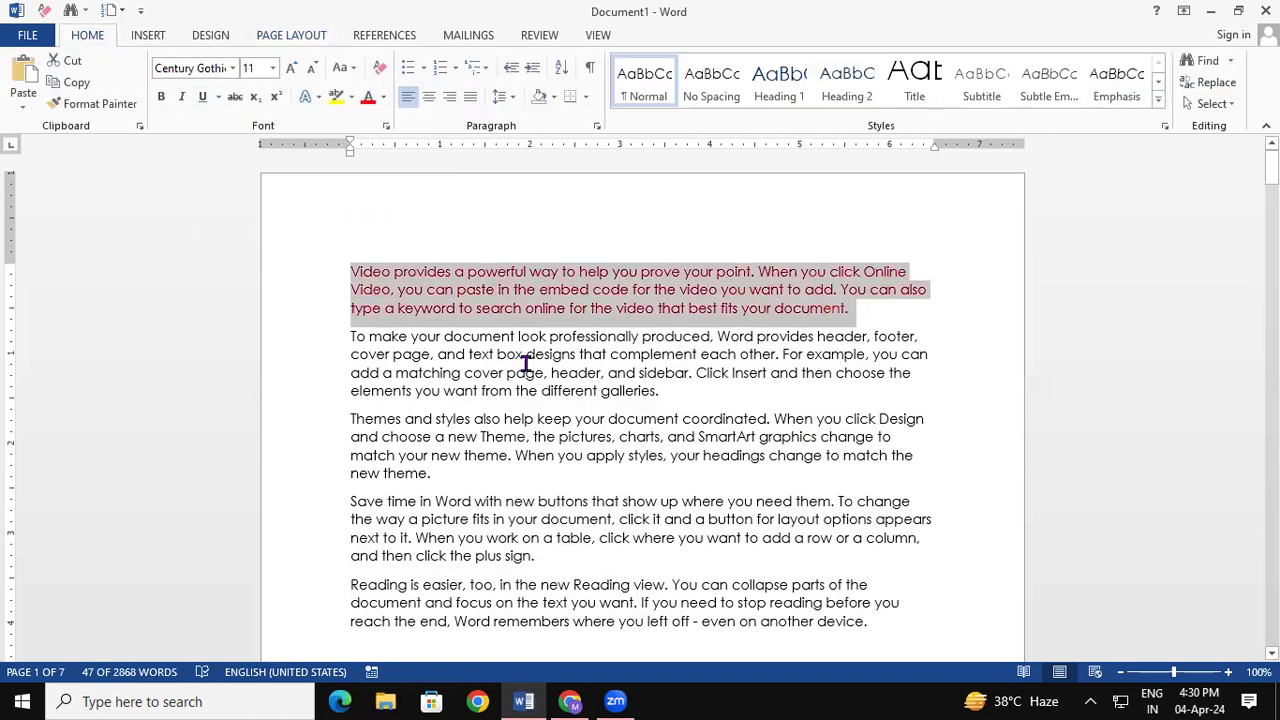
key("ctrl+a")
key("ctrl+shift+period")
key("ctrl+shift+period")
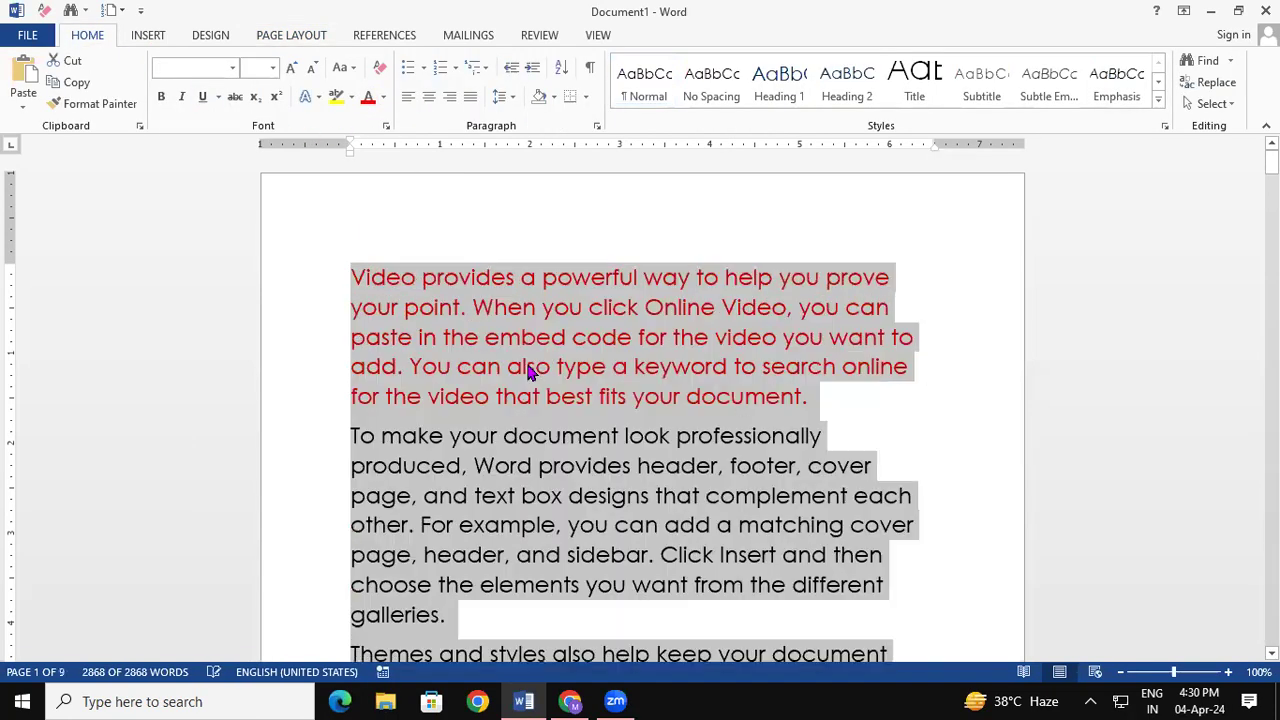
Select the red first paragraph to check it, then place the cursor after it.
left_click(568, 500)
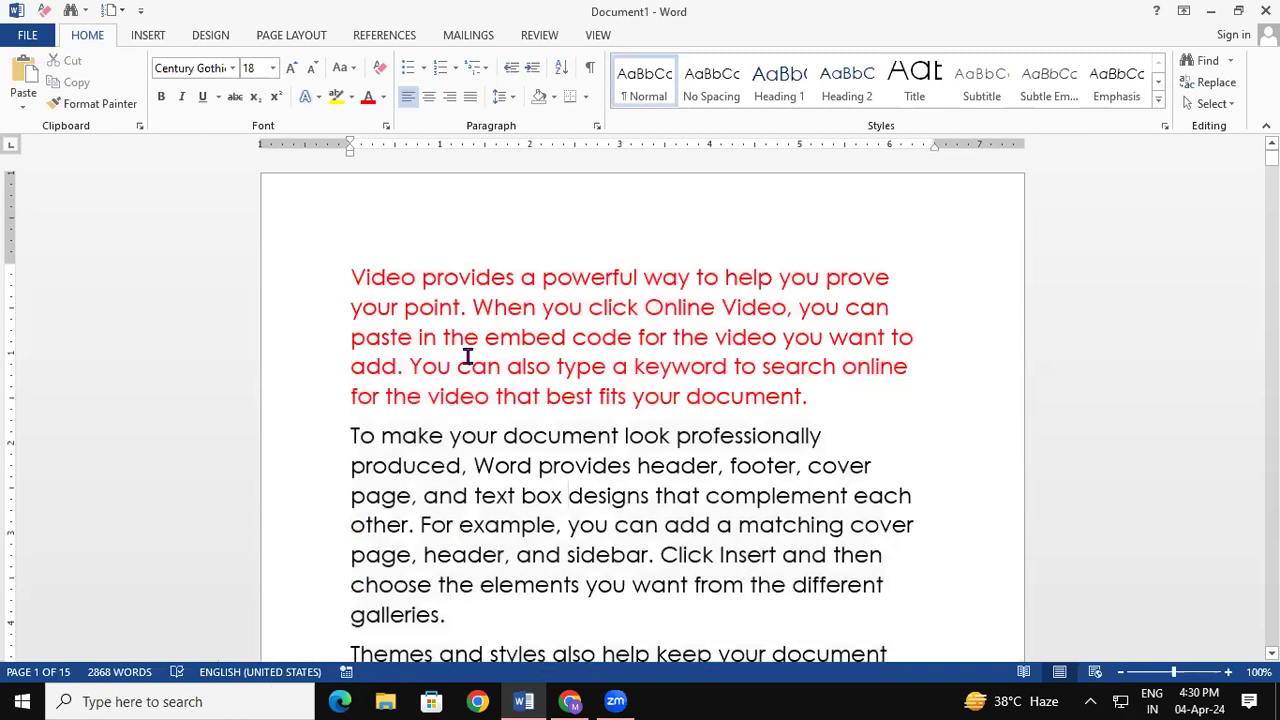
left_click_drag(349, 275, 866, 397)
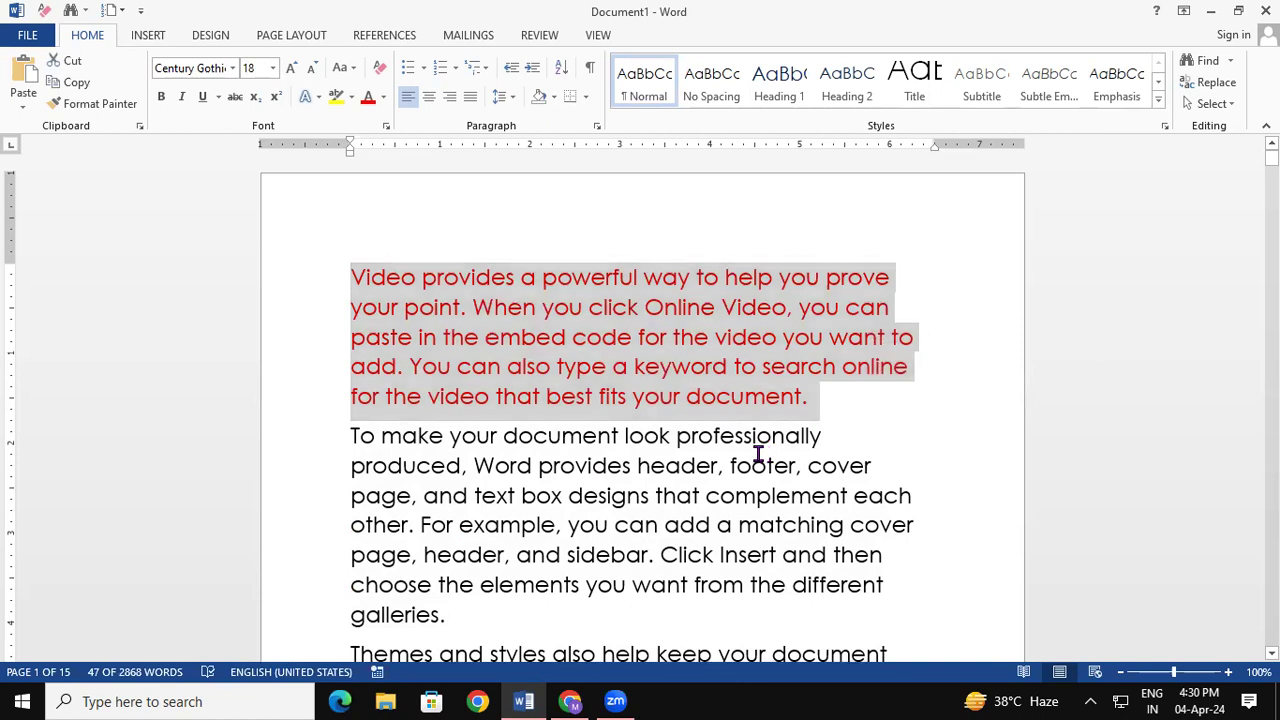
left_click(766, 460)
left_click(814, 397)
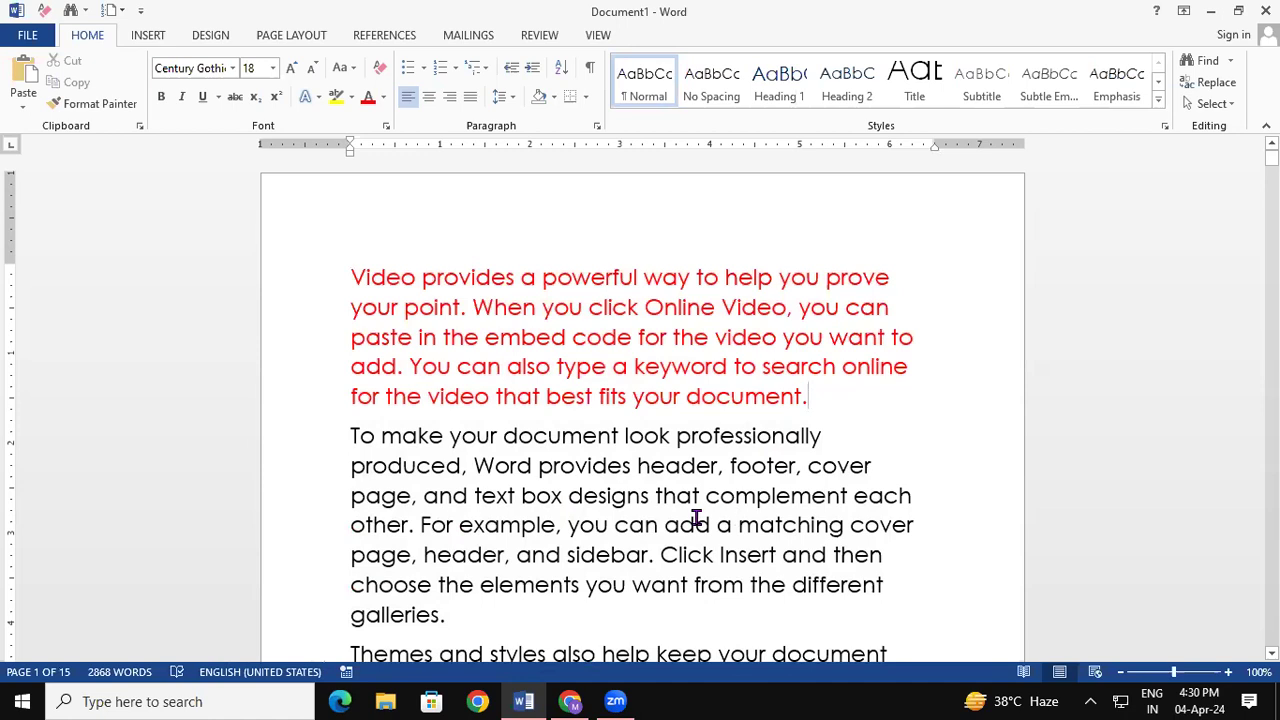
left_click(302, 36)
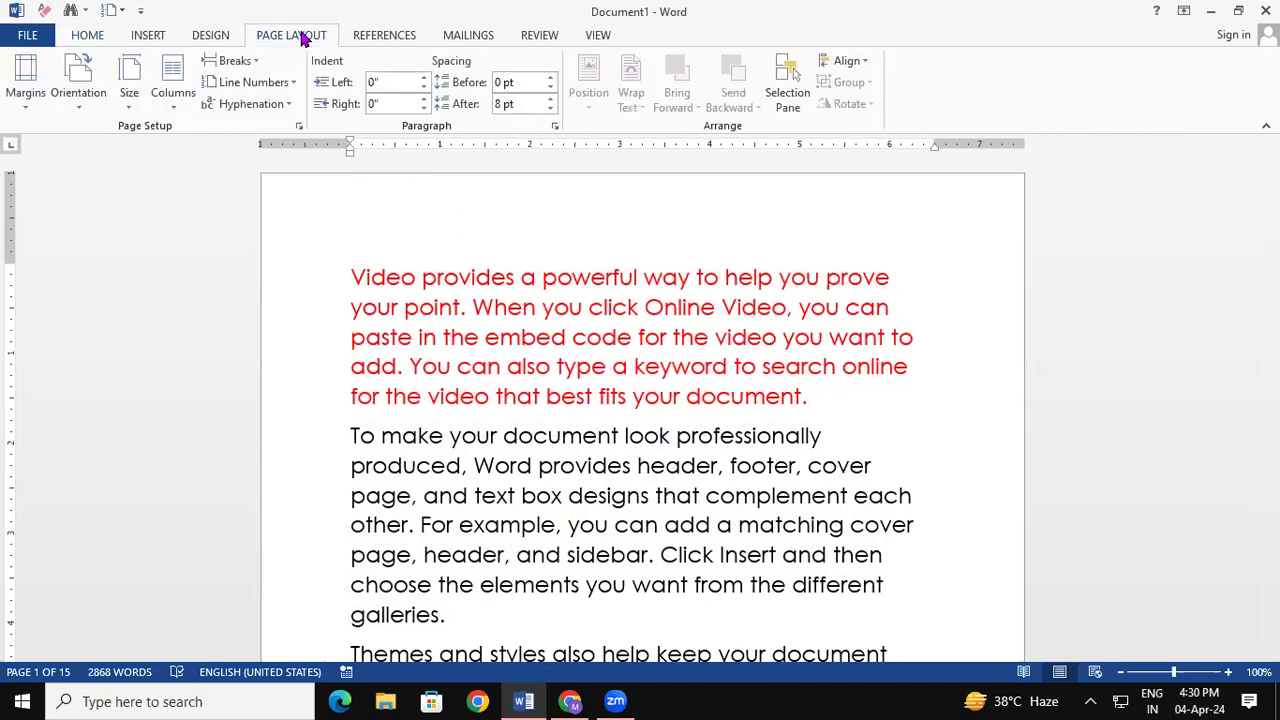
left_click(230, 62)
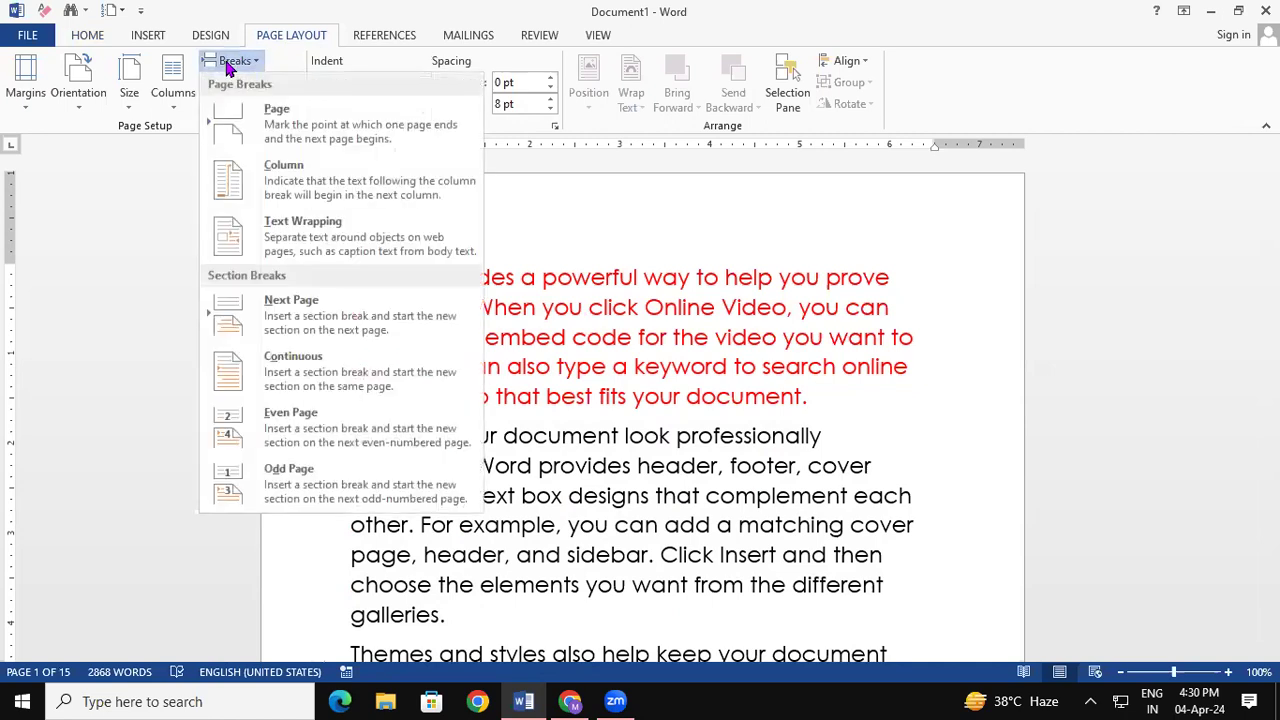
left_click(278, 137)
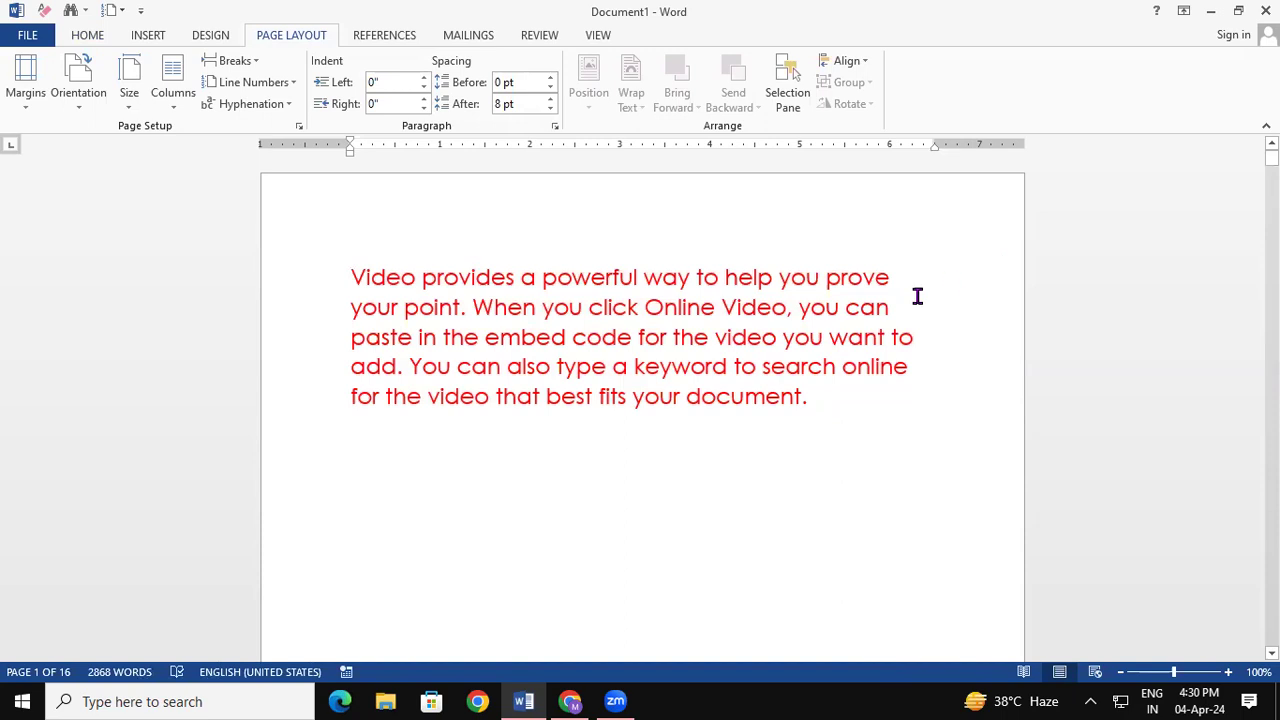
left_click(634, 367)
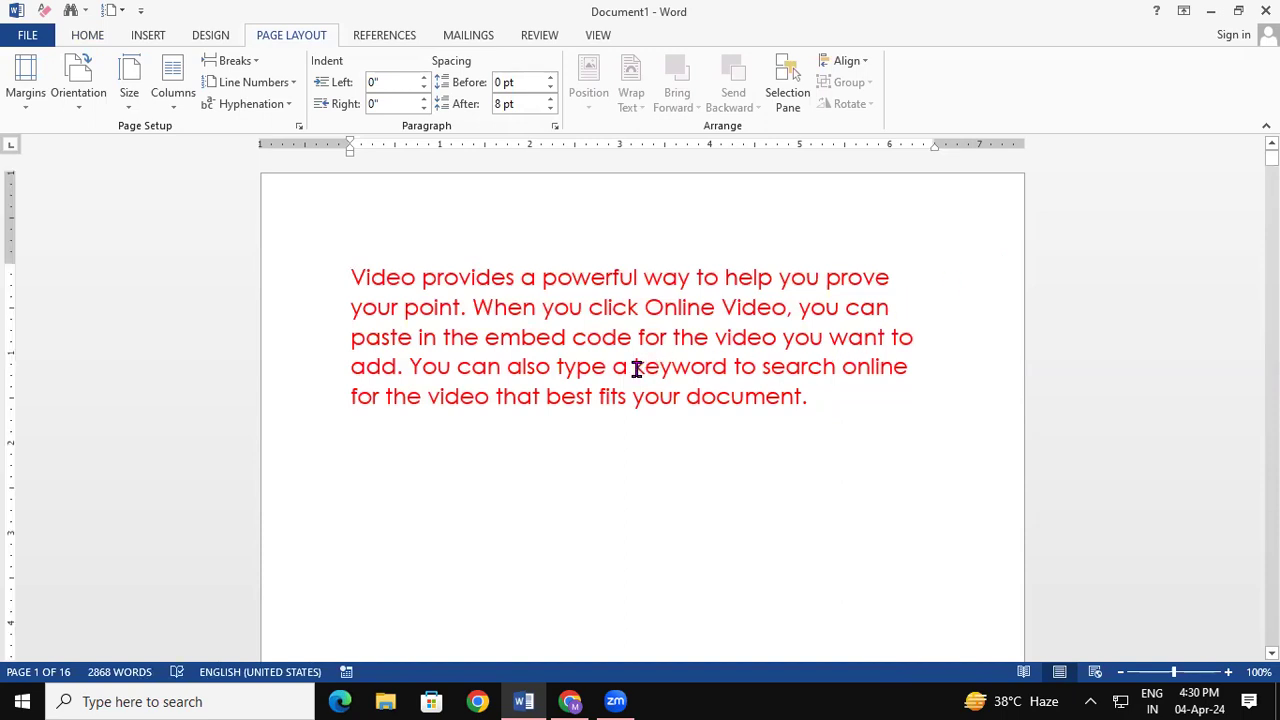
left_click(236, 62)
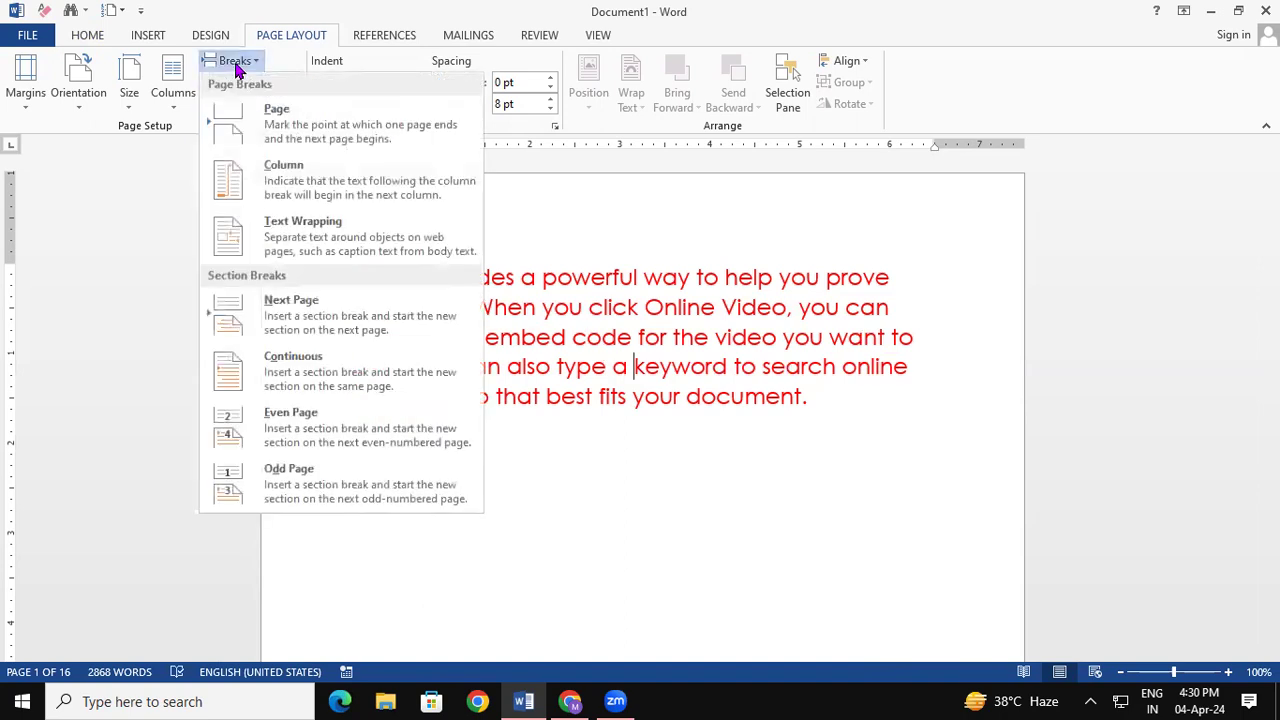
left_click(314, 126)
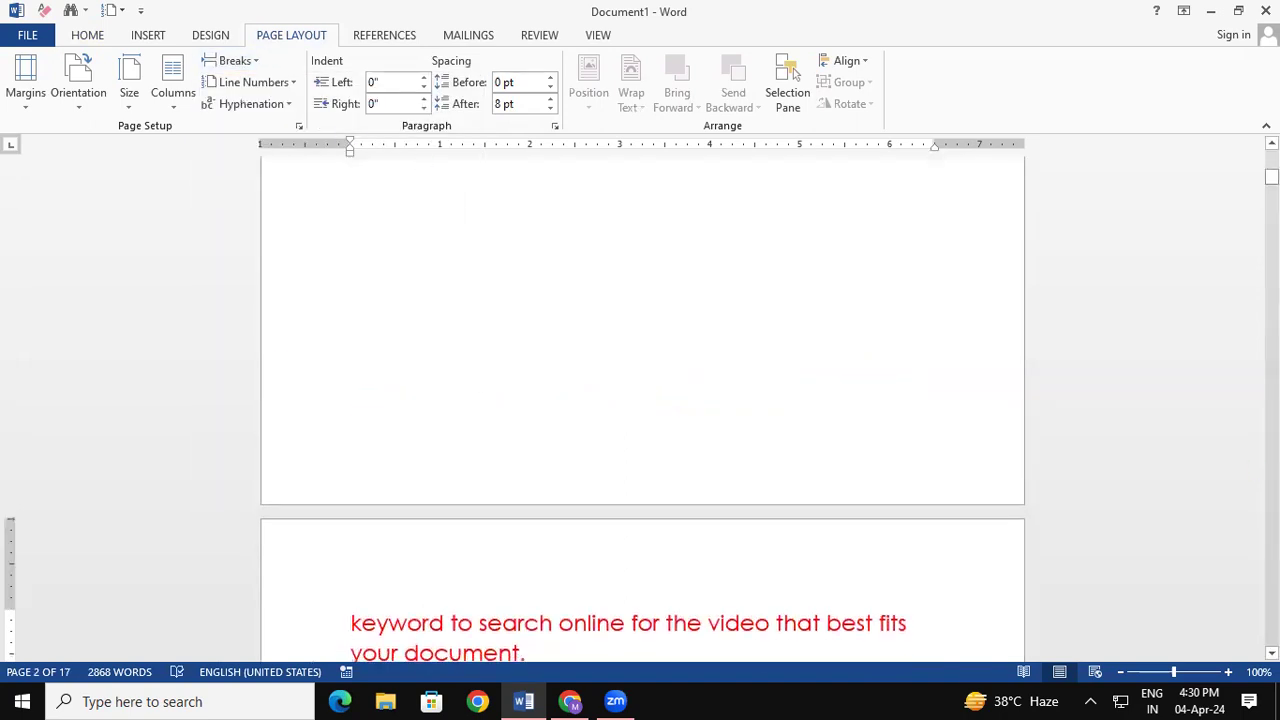
left_click_drag(1271, 177, 1271, 156)
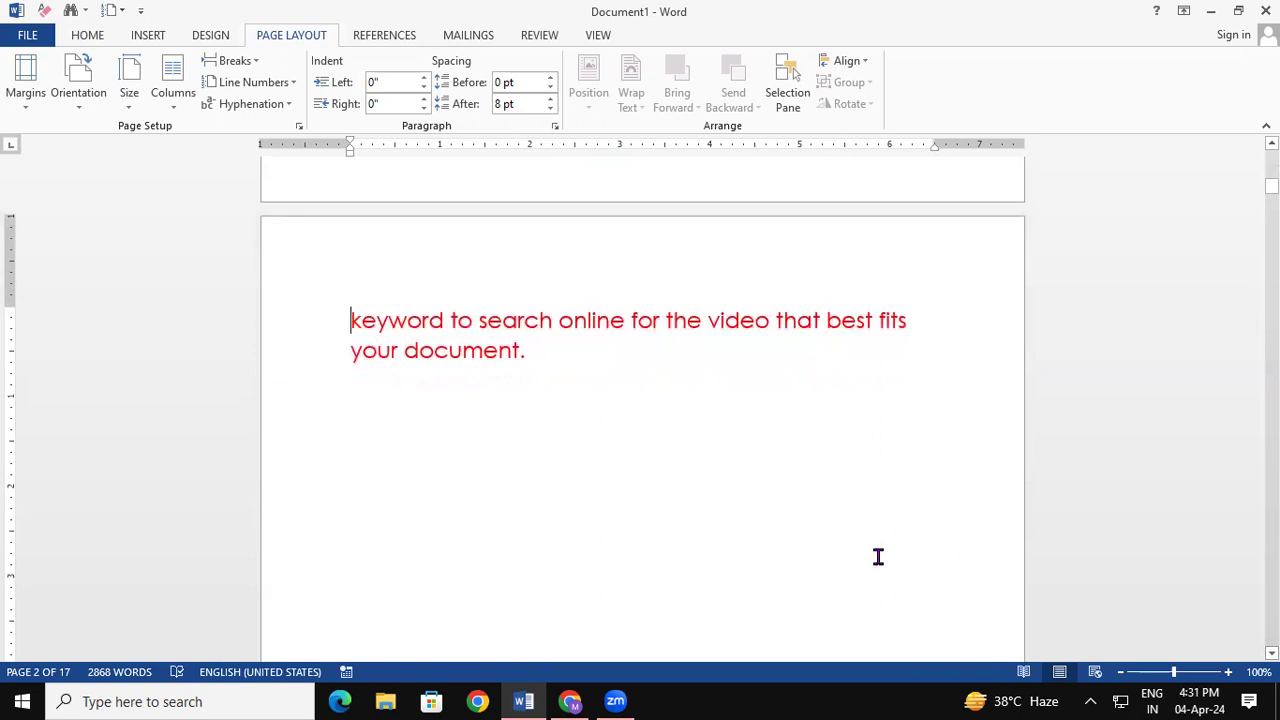
key("BackSpace")
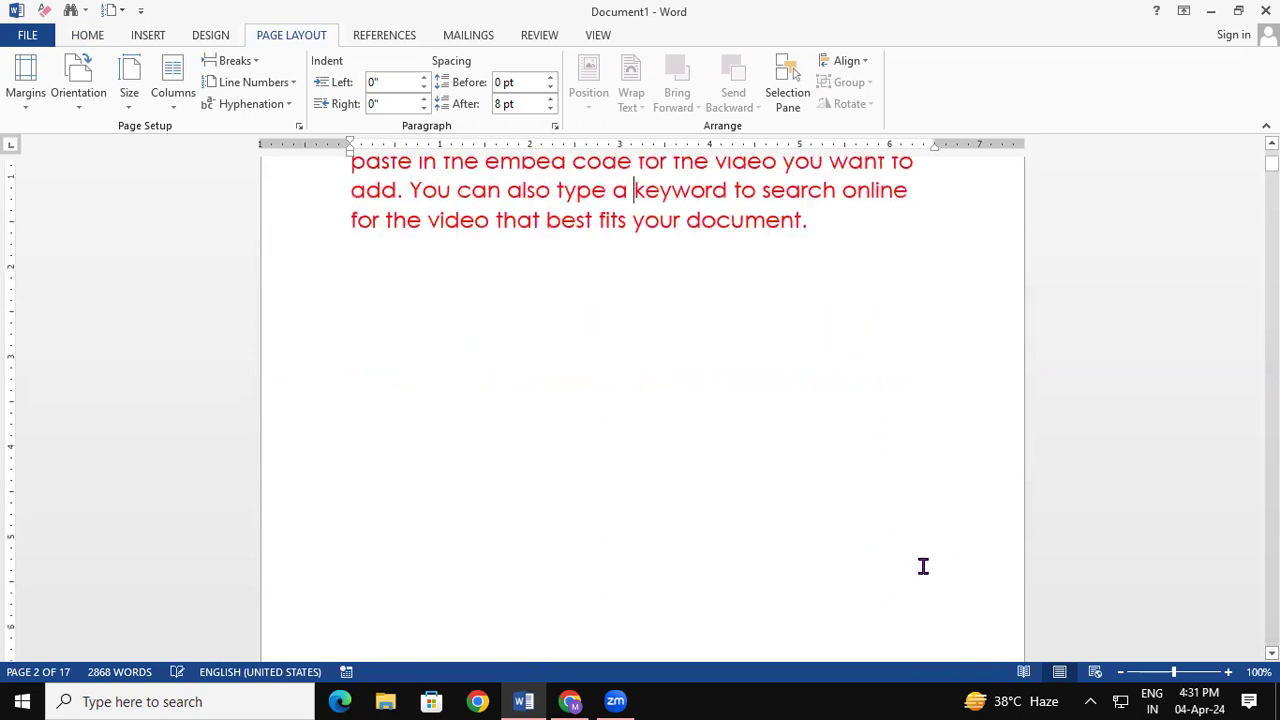
Glance at the Breaks list, then set the whole document to two columns across 14 pages.
left_click(235, 62)
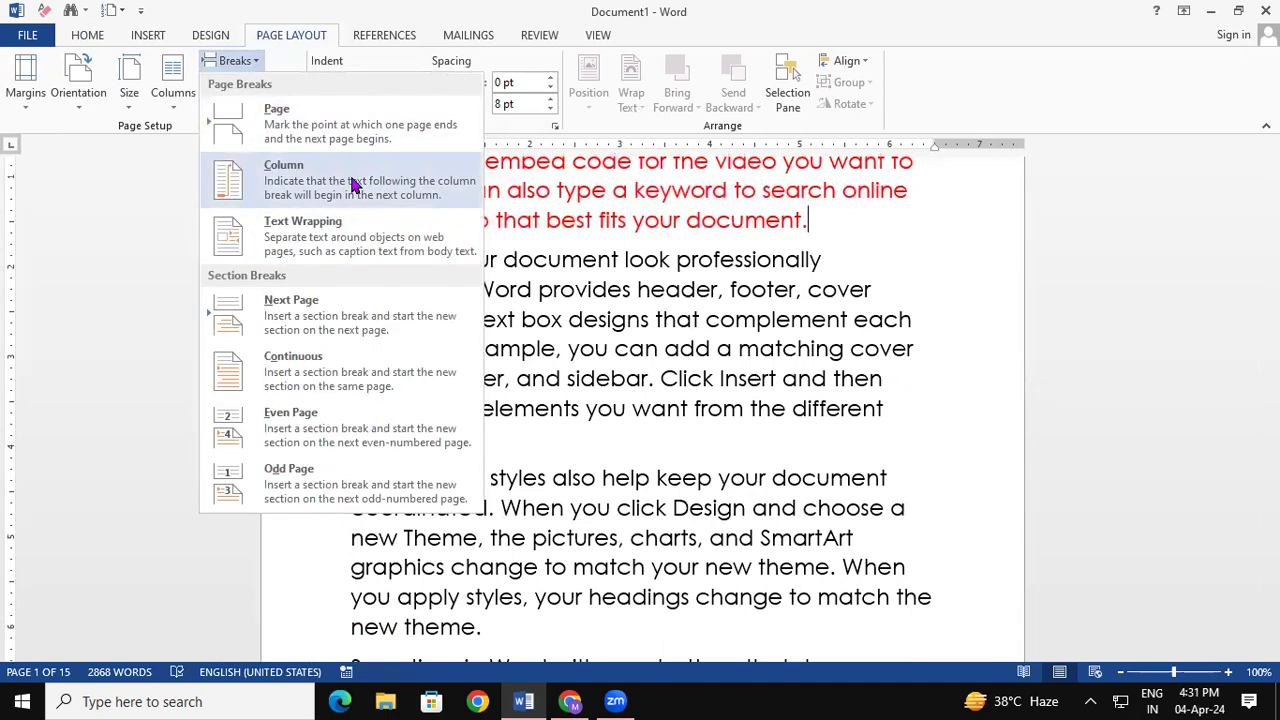
left_click(816, 322)
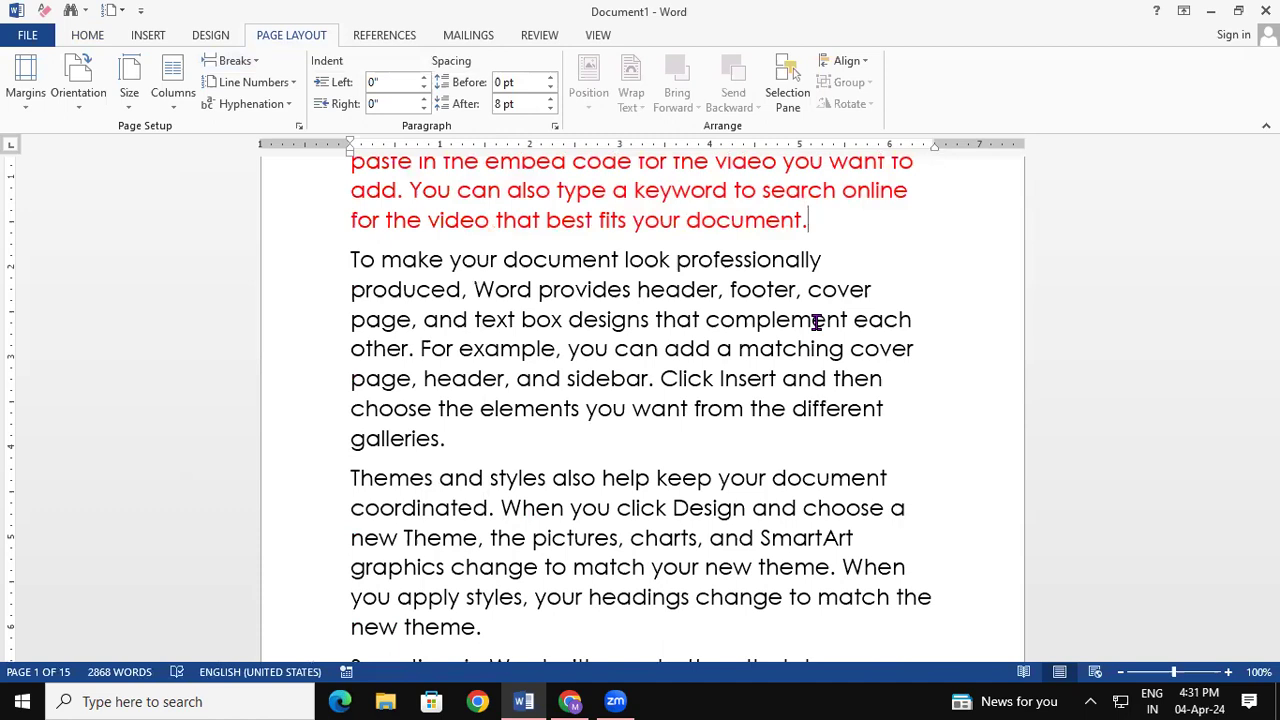
key("ctrl+a")
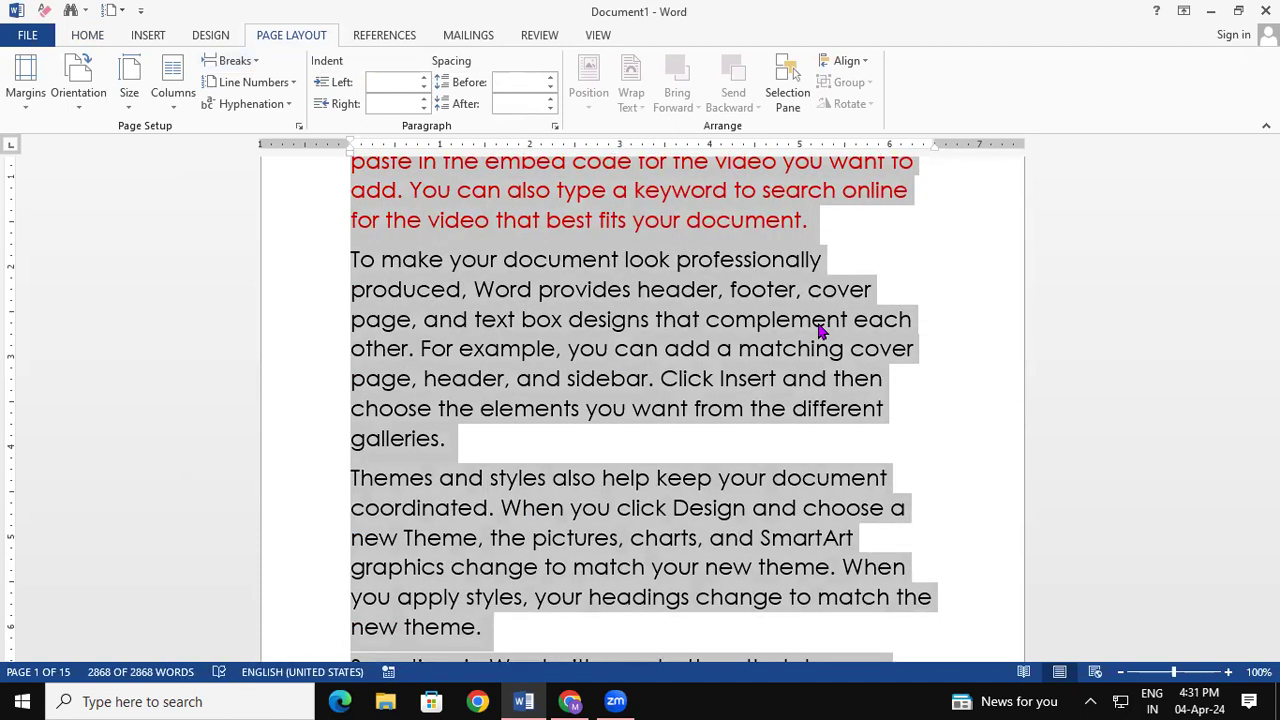
left_click(173, 72)
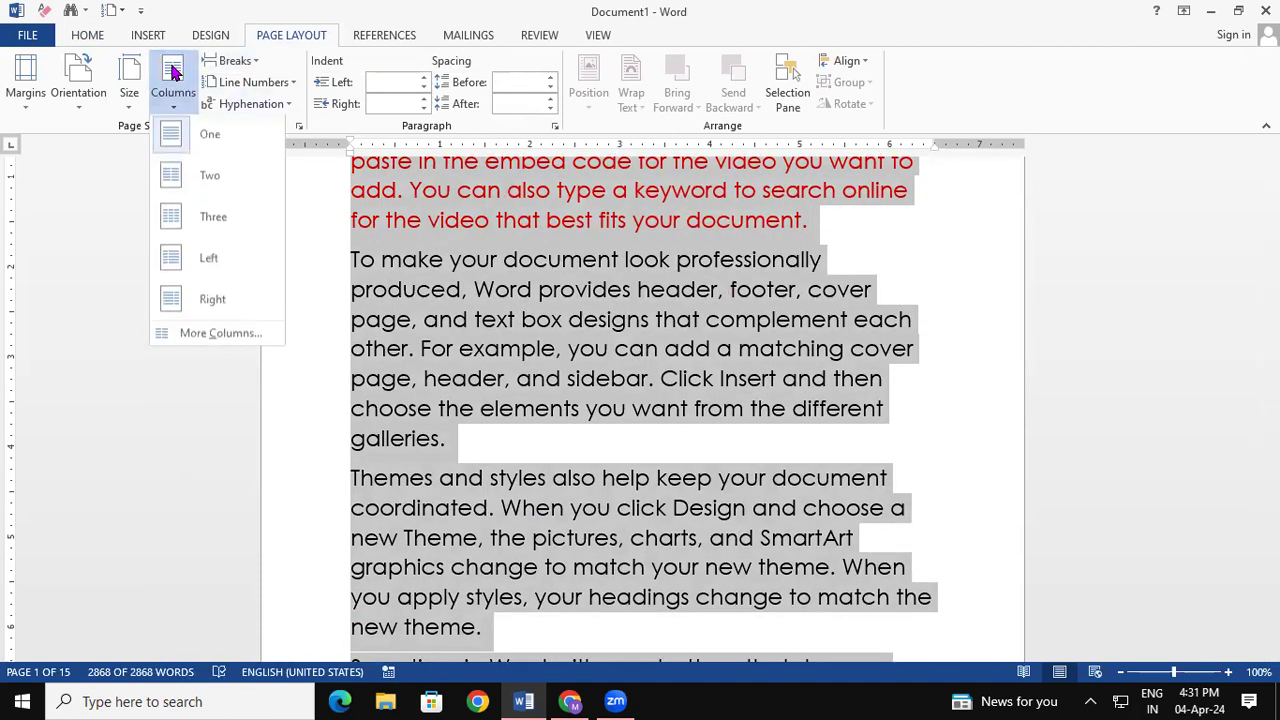
left_click(206, 178)
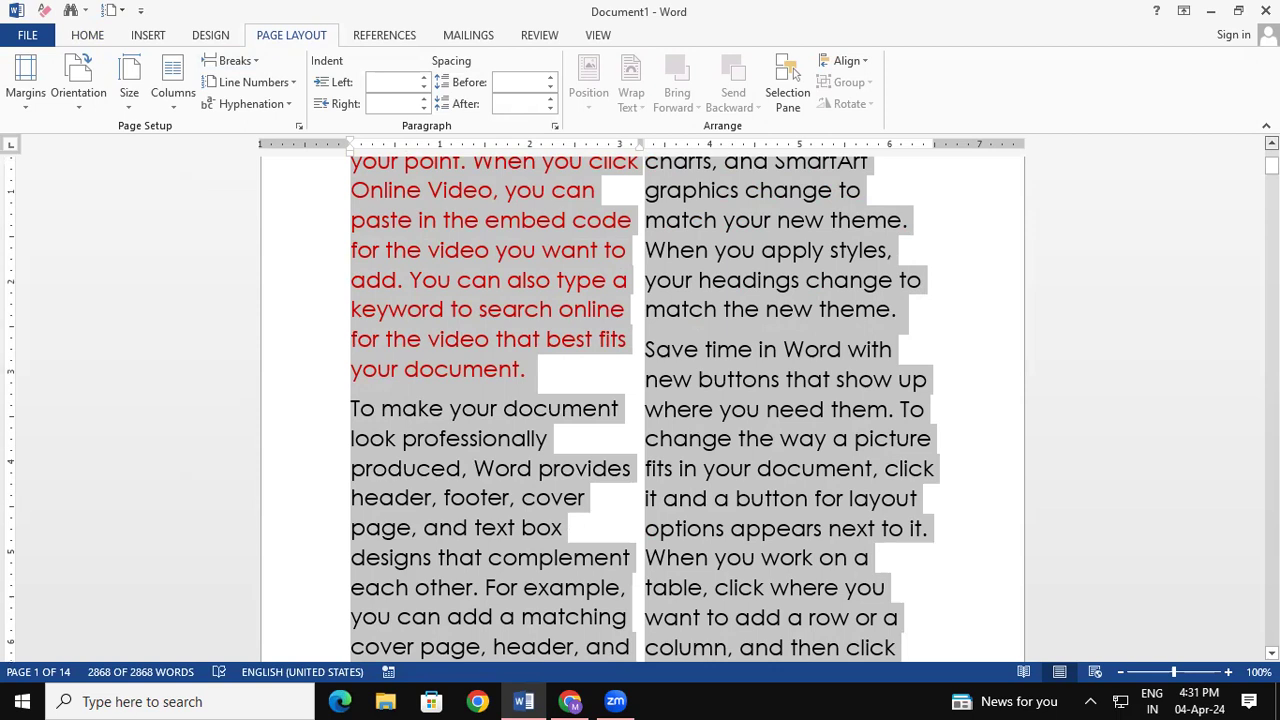
scroll(1155, 215, "up", 2)
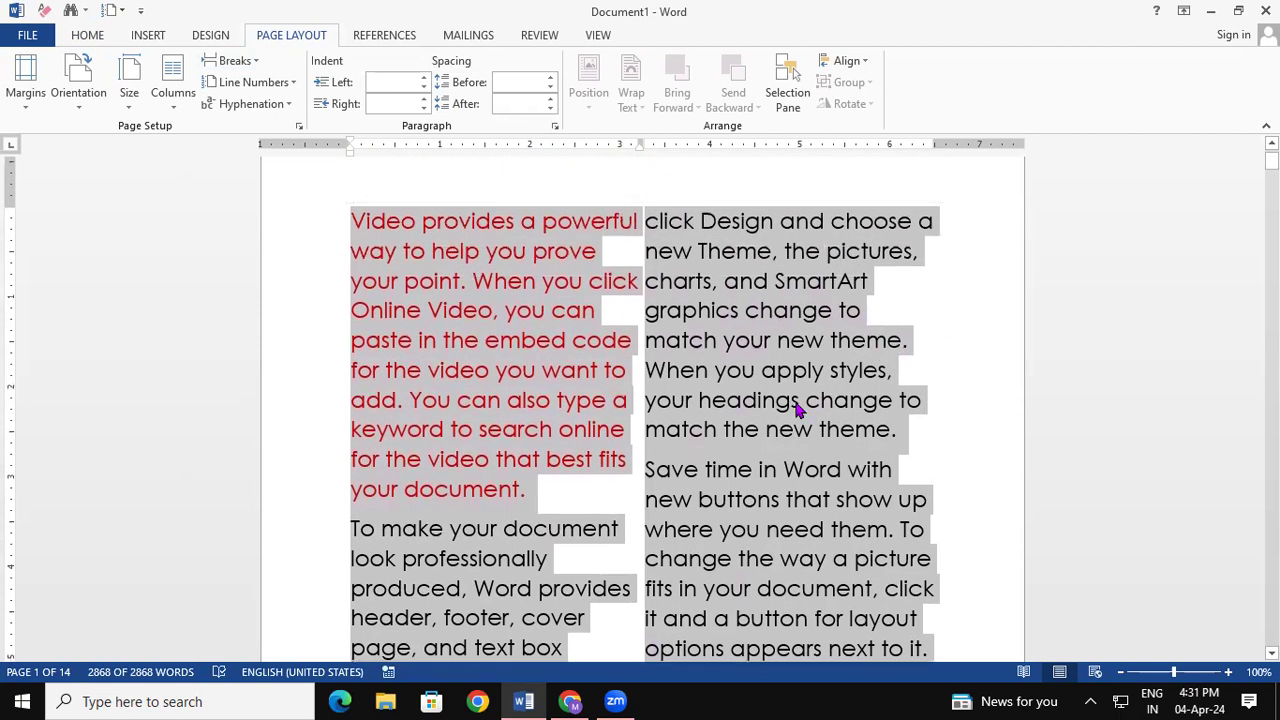
left_click(793, 405)
left_click(540, 505)
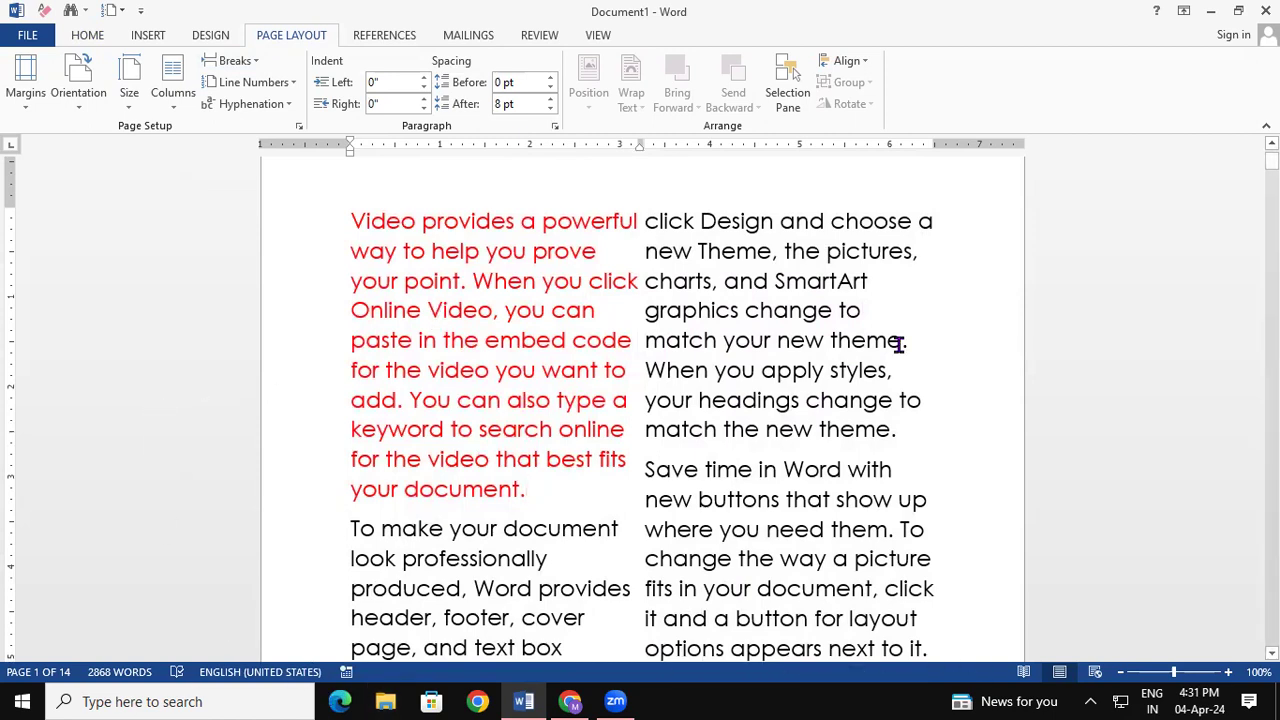
Insert a column break before 'want' so the red paragraph continues in the second column.
left_click(238, 62)
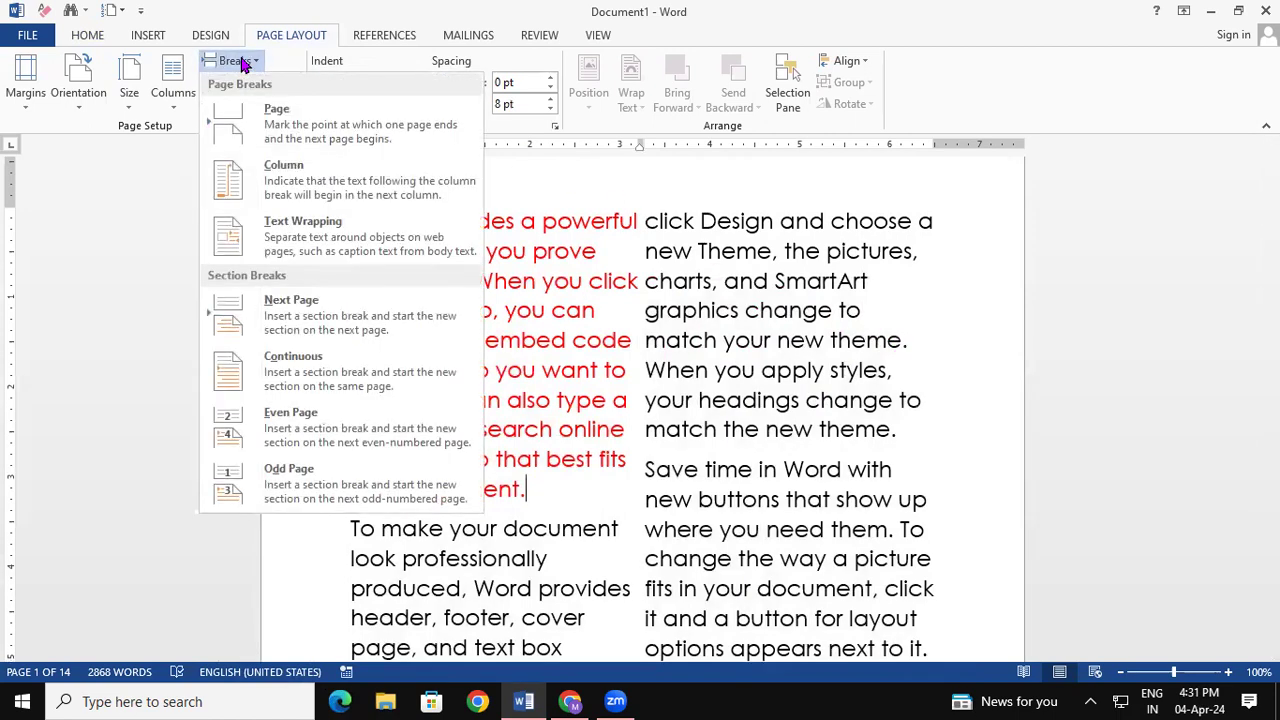
left_click(286, 180)
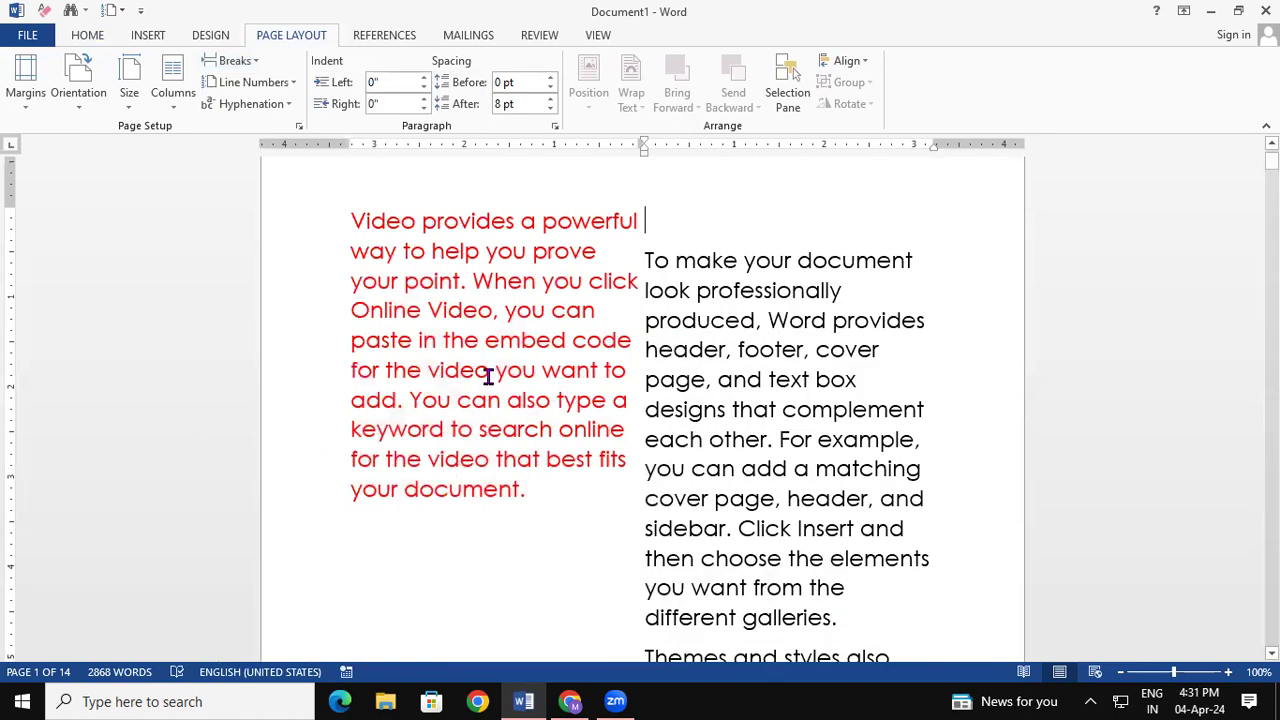
left_click(545, 375)
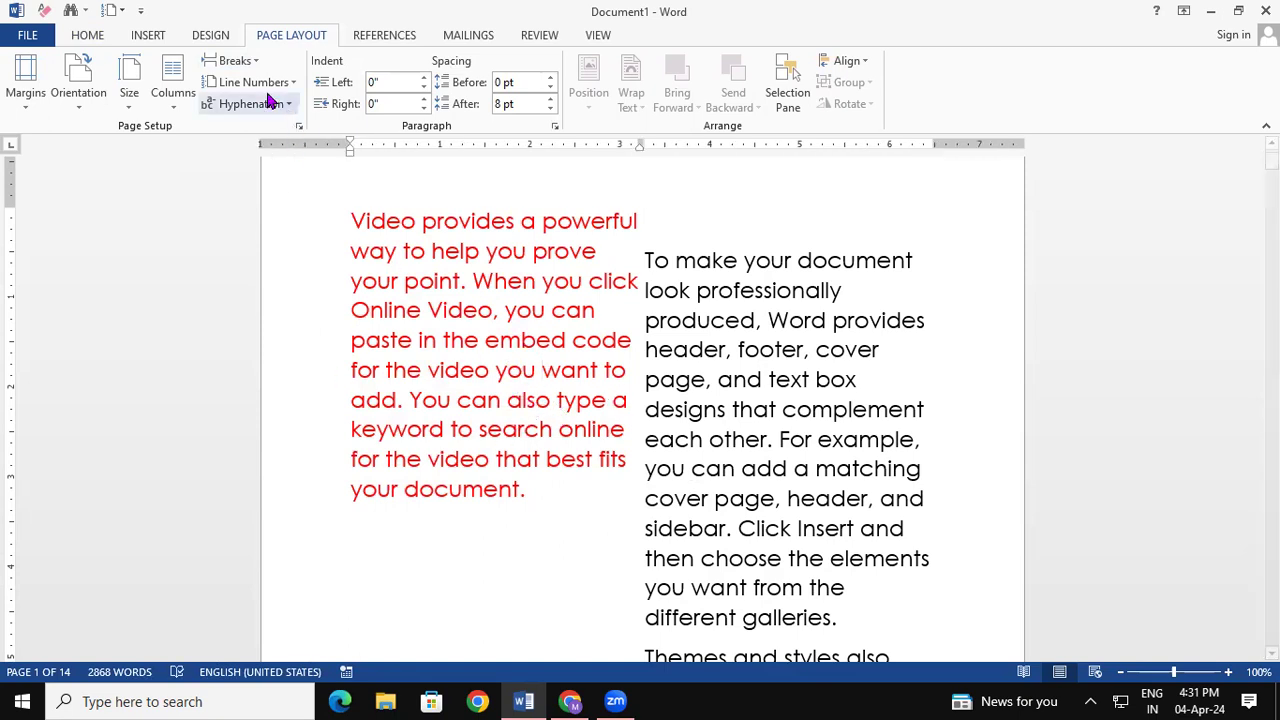
left_click(232, 61)
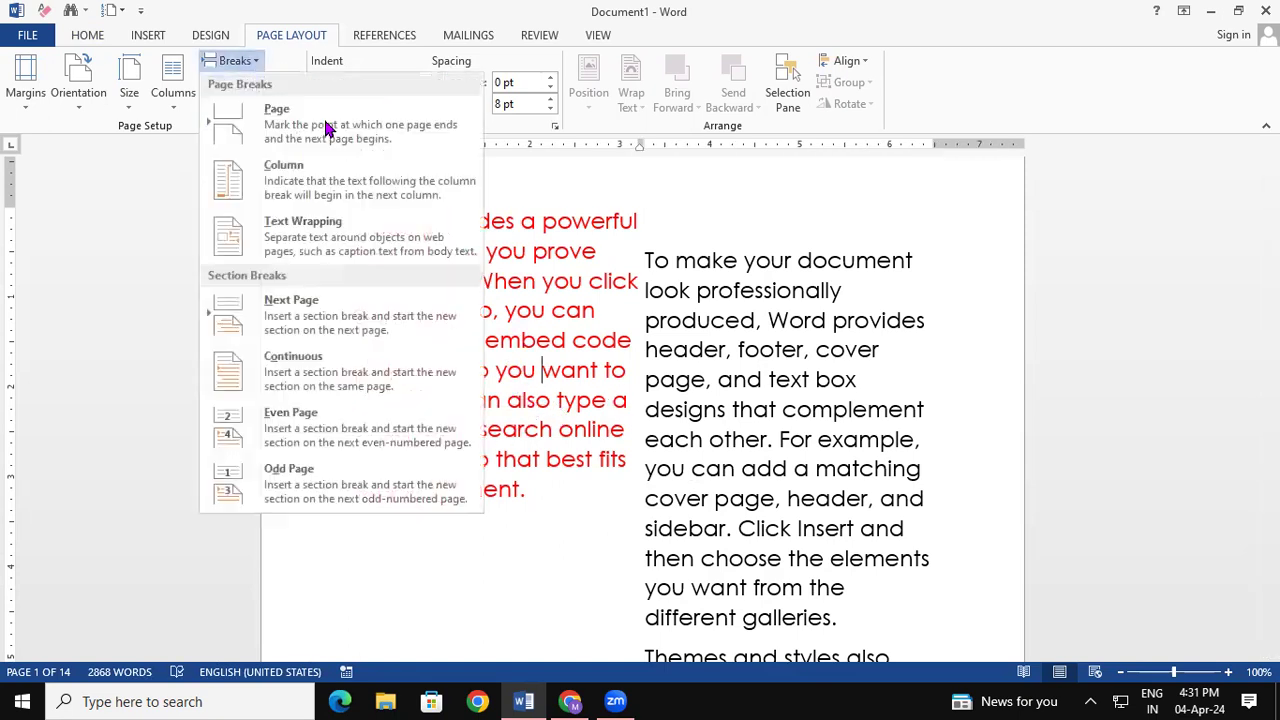
left_click(316, 181)
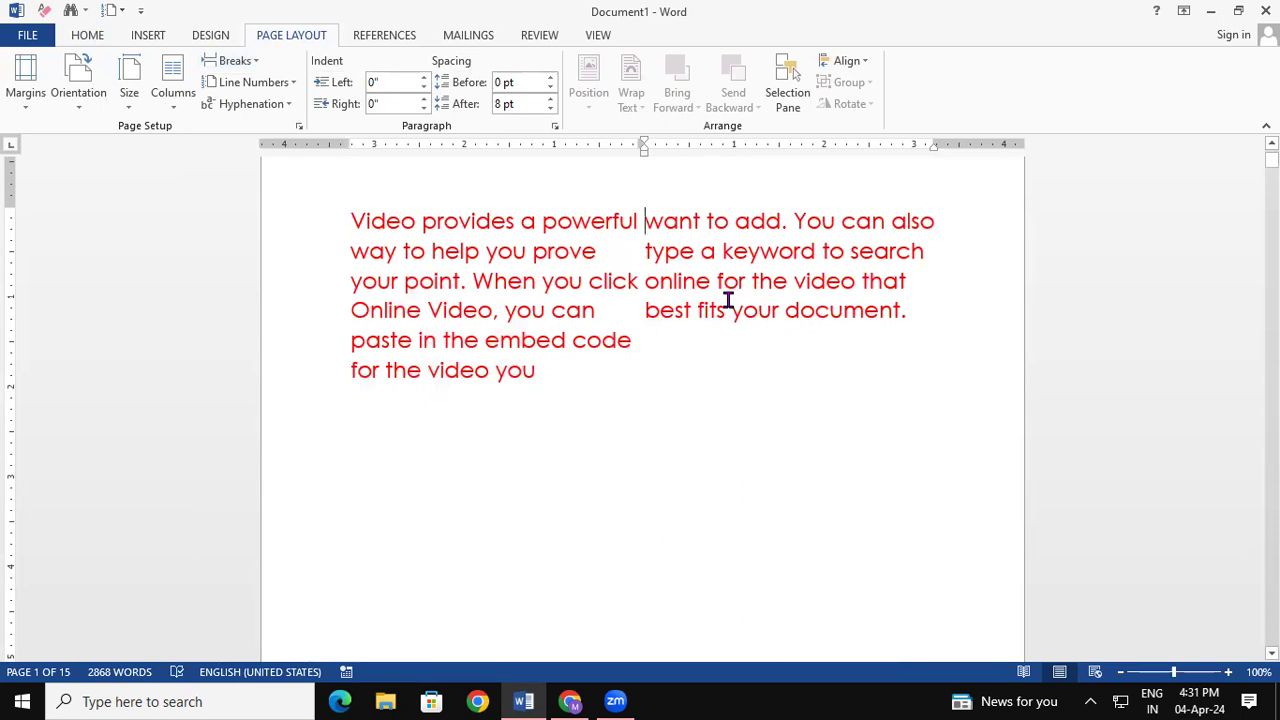
left_click(248, 66)
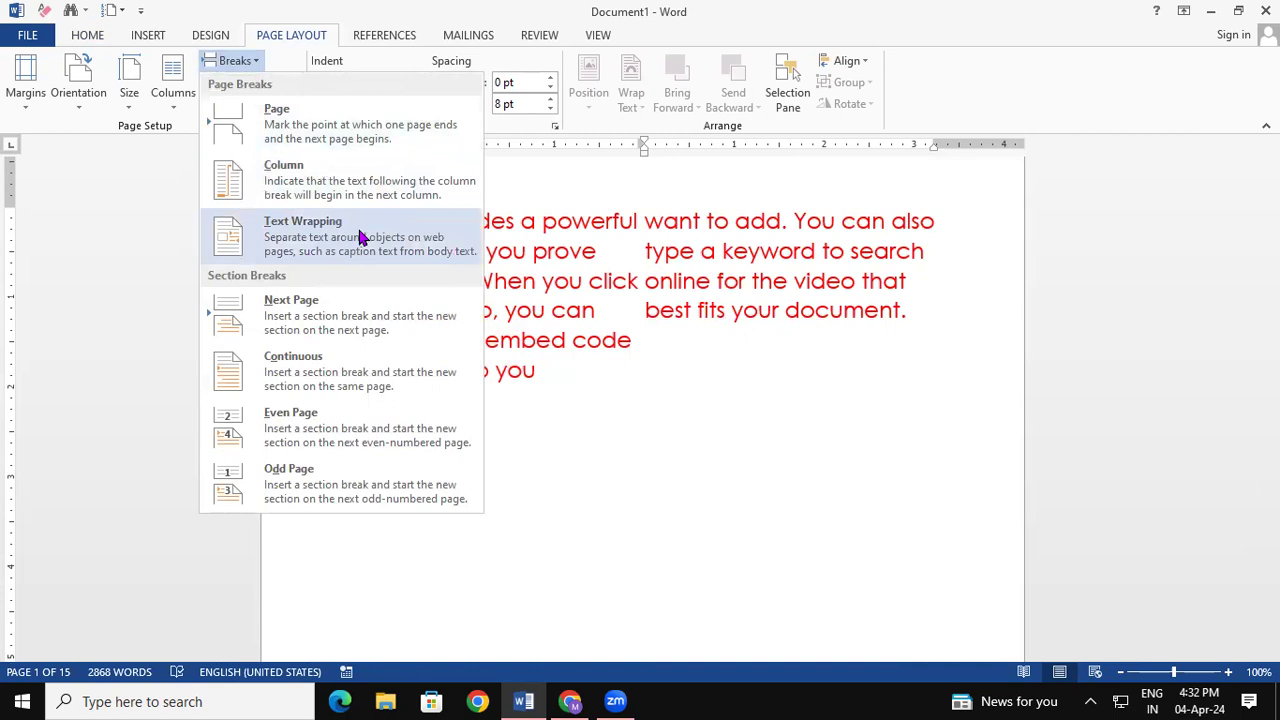
Restore the single-column layout and enlarge all document text with Ctrl+Shift+>.
left_click(863, 440)
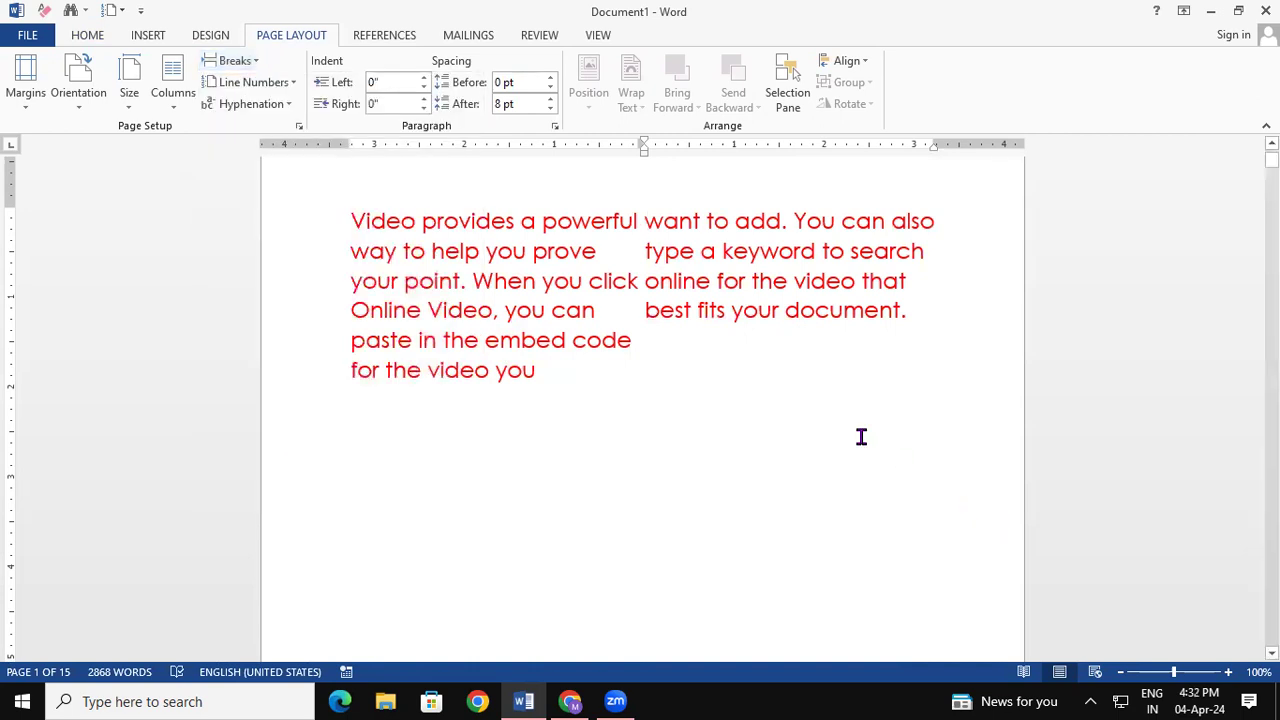
key("ctrl+a")
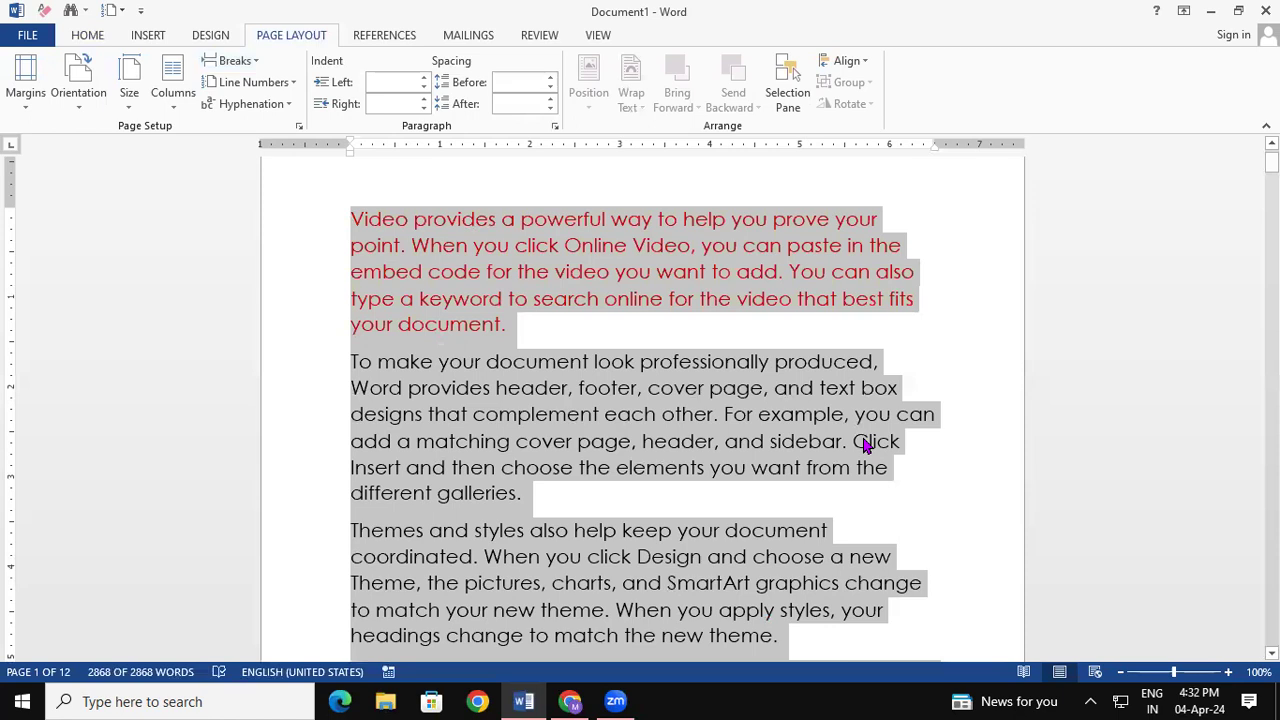
left_click(949, 298)
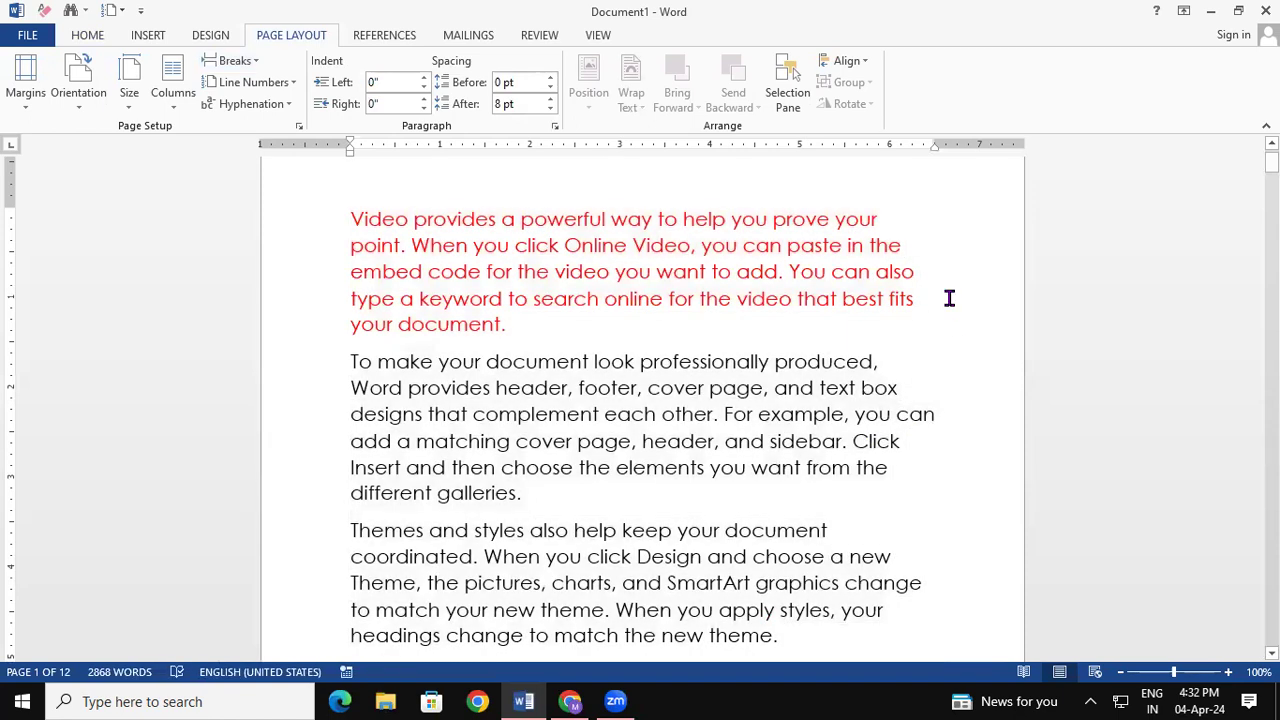
key("ctrl+a")
key("ctrl+shift+period")
key("ctrl+shift+period")
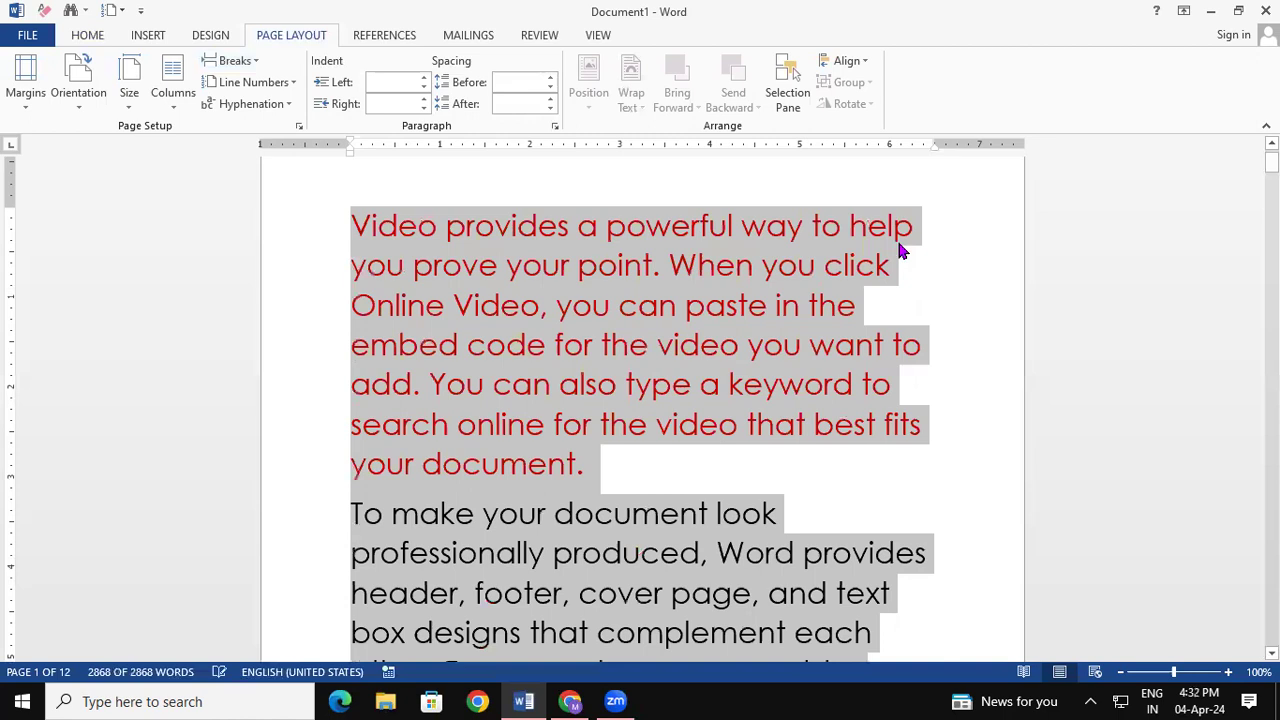
left_click(835, 350)
Try a new paragraph after 'click' at 'Online Video', then rejoin it.
left_click(888, 265)
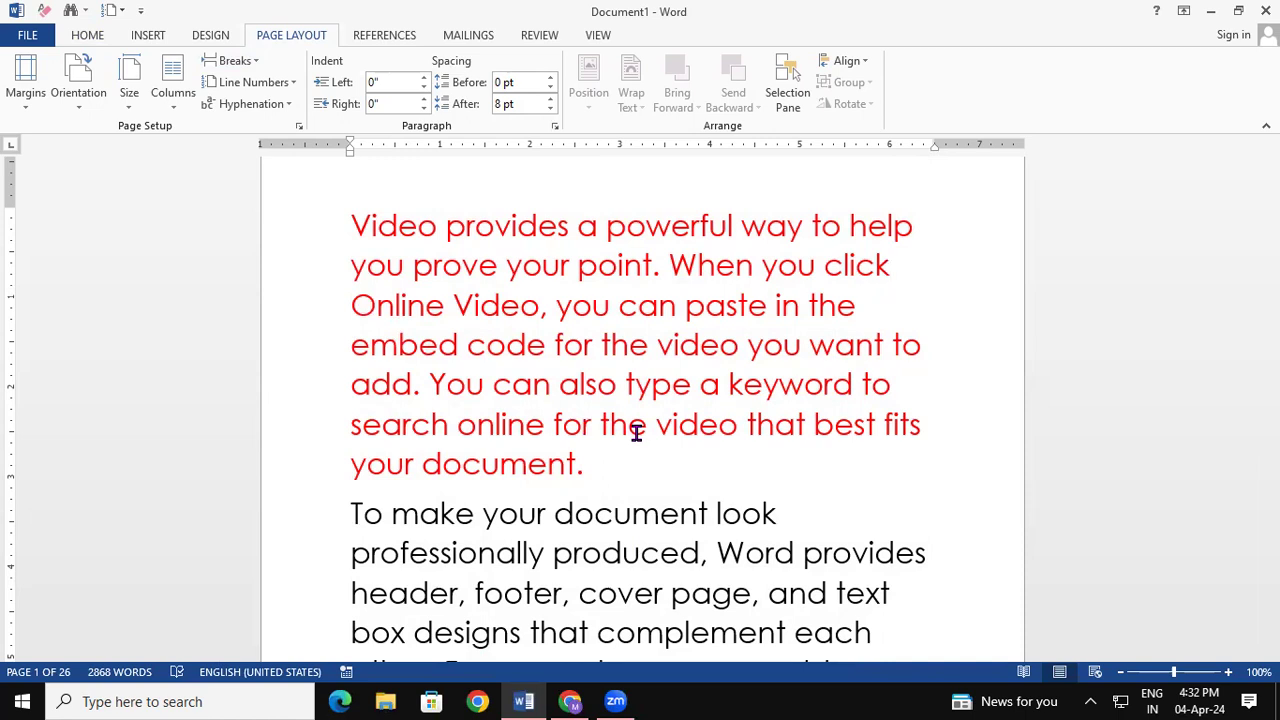
key("Return")
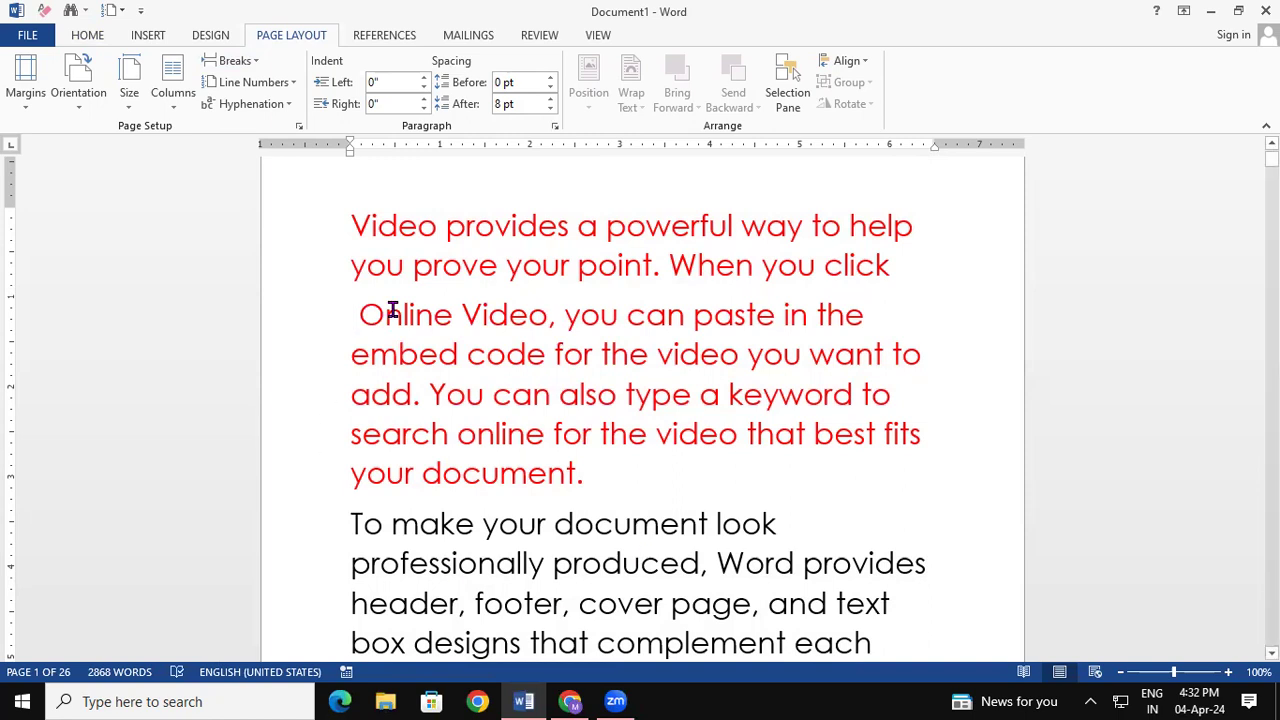
key("BackSpace")
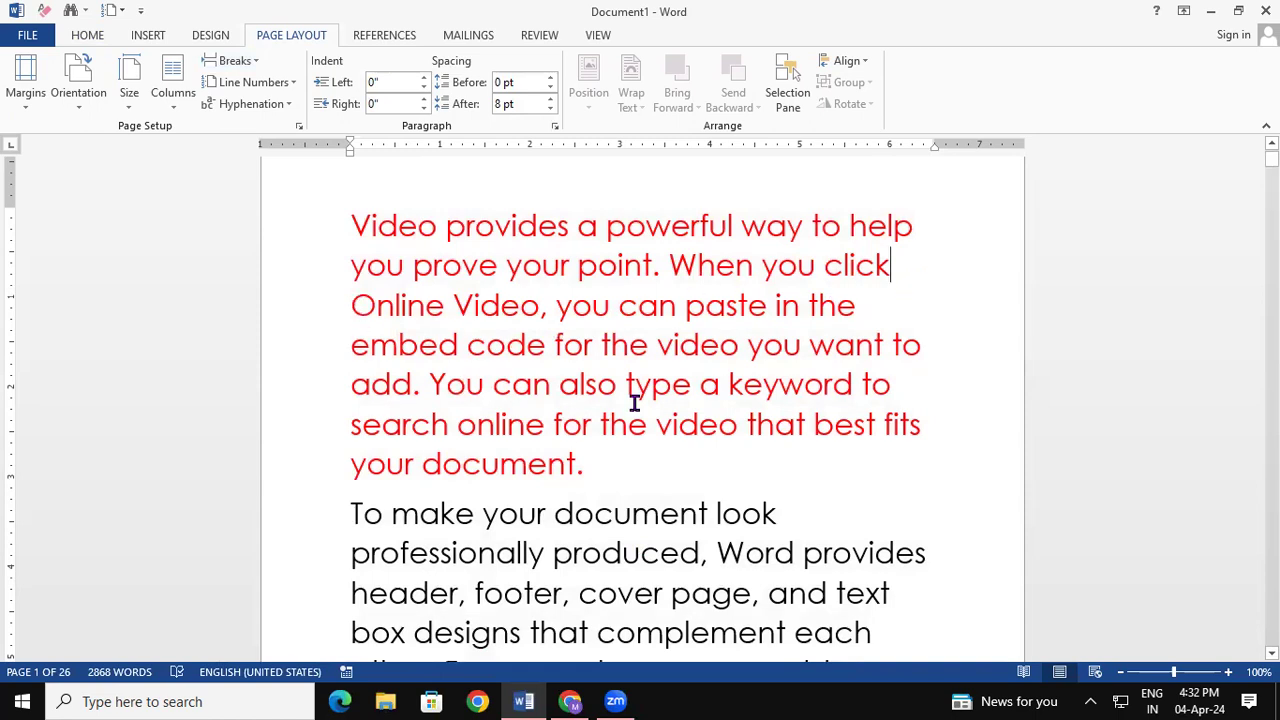
left_click(243, 60)
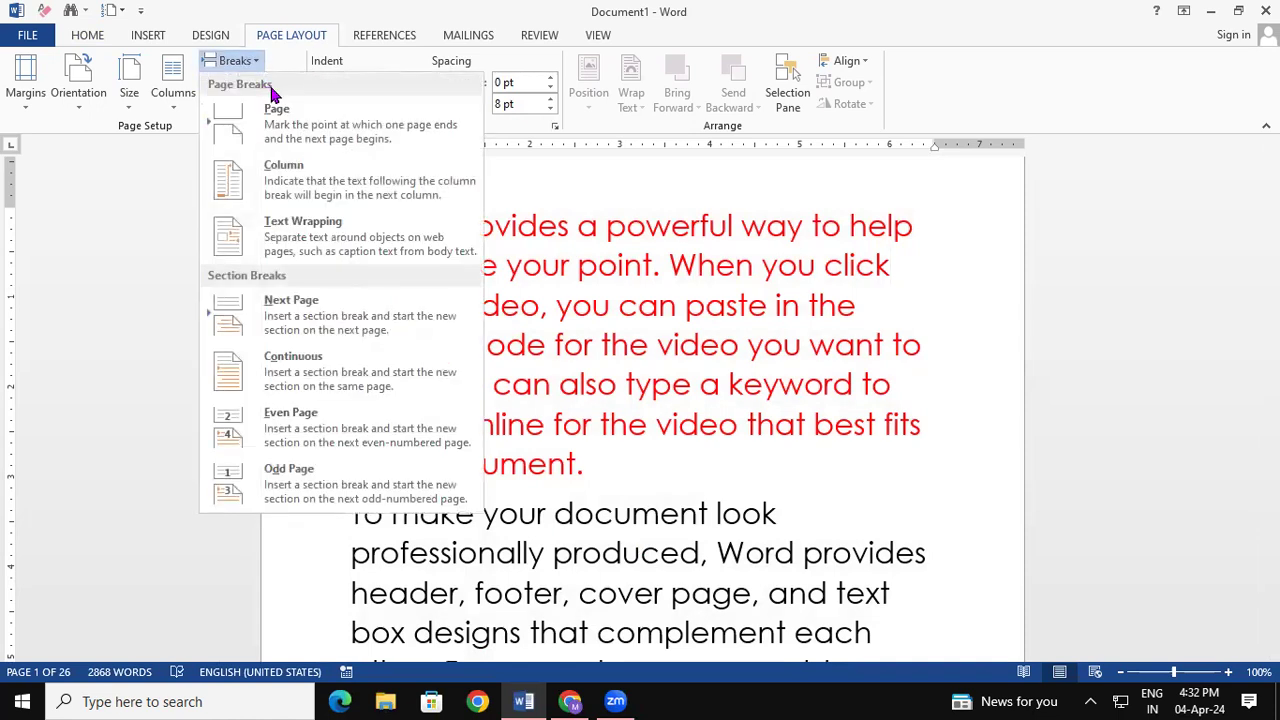
Try text-wrapping breaks after 'click' and before 'add', then undo to remove the stray space.
left_click(313, 237)
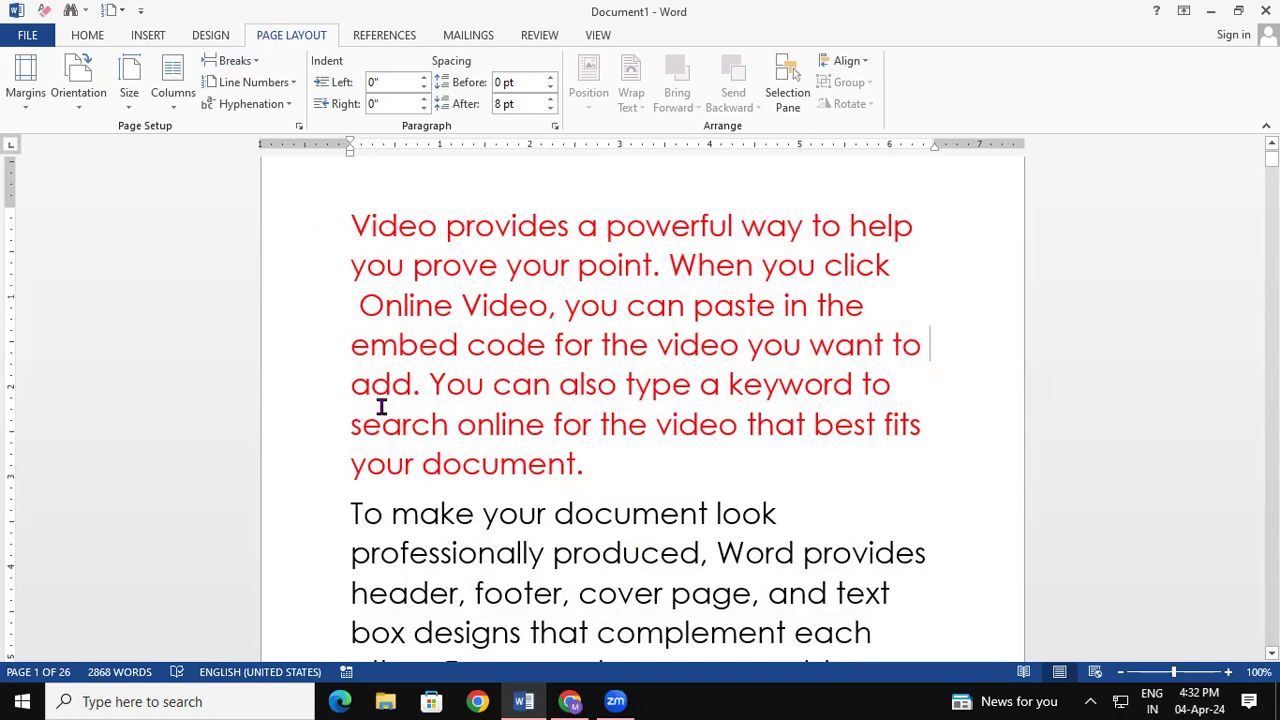
left_click(255, 65)
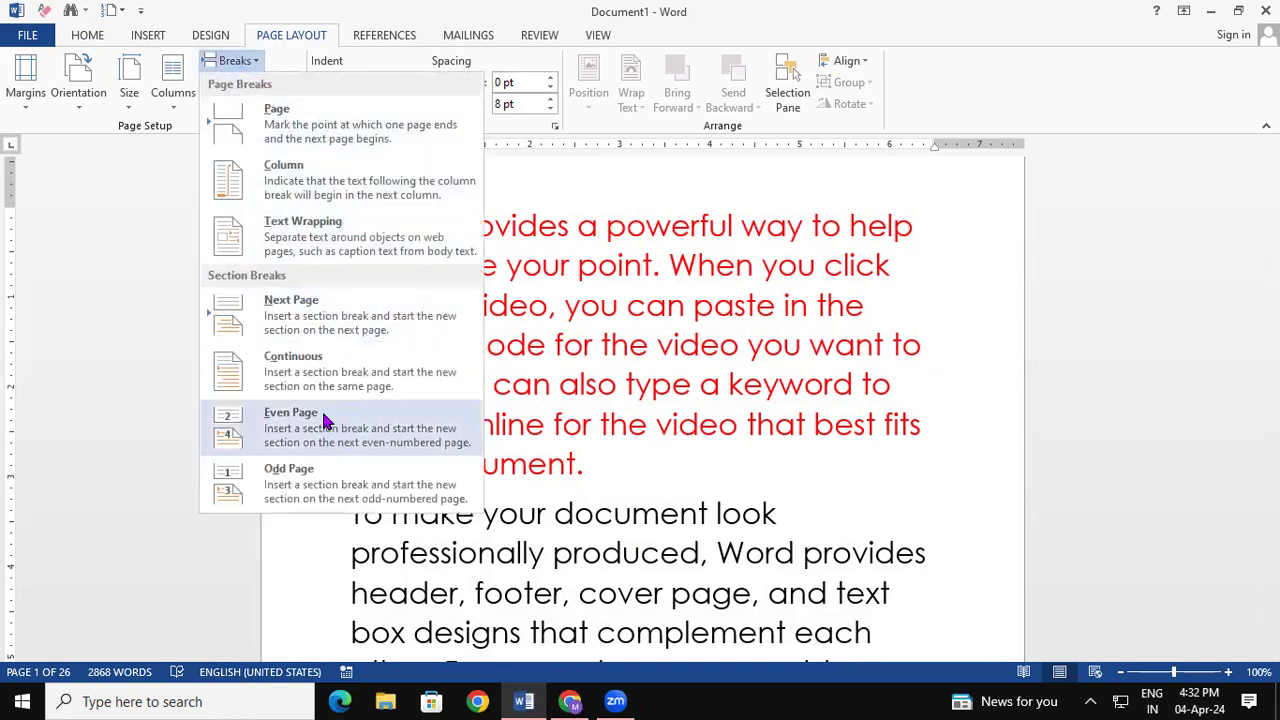
left_click(343, 221)
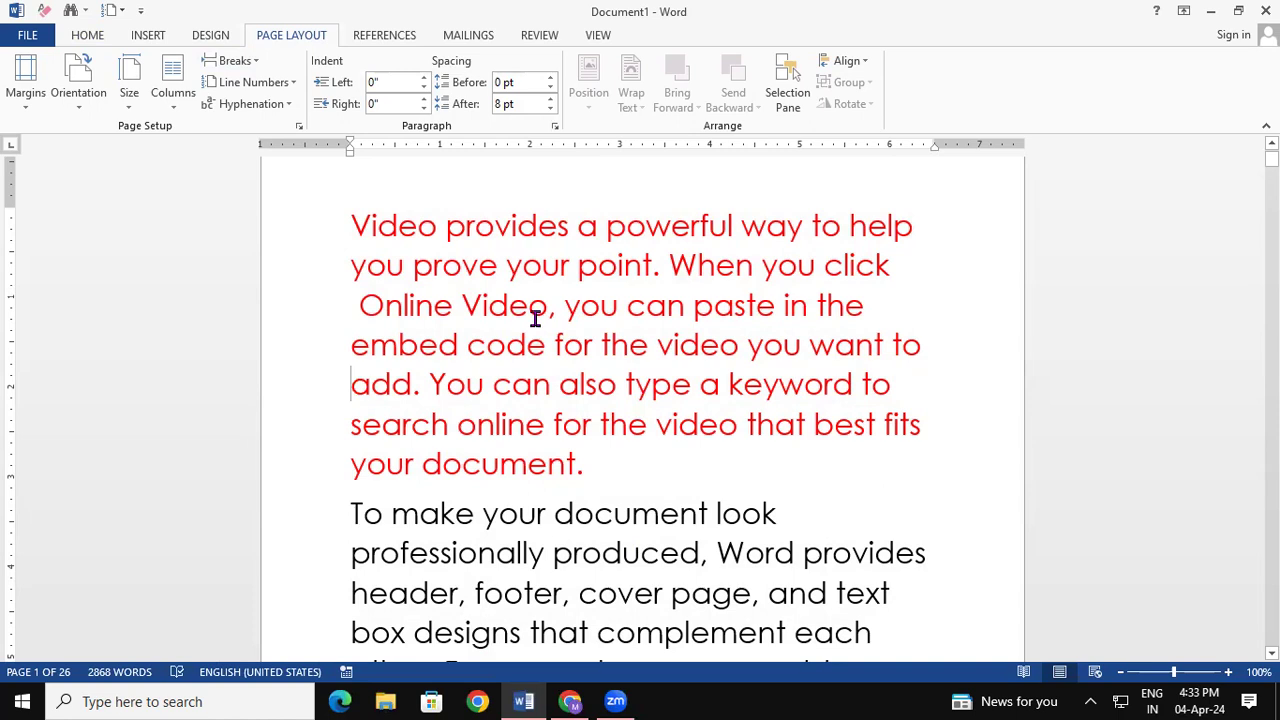
left_click(228, 68)
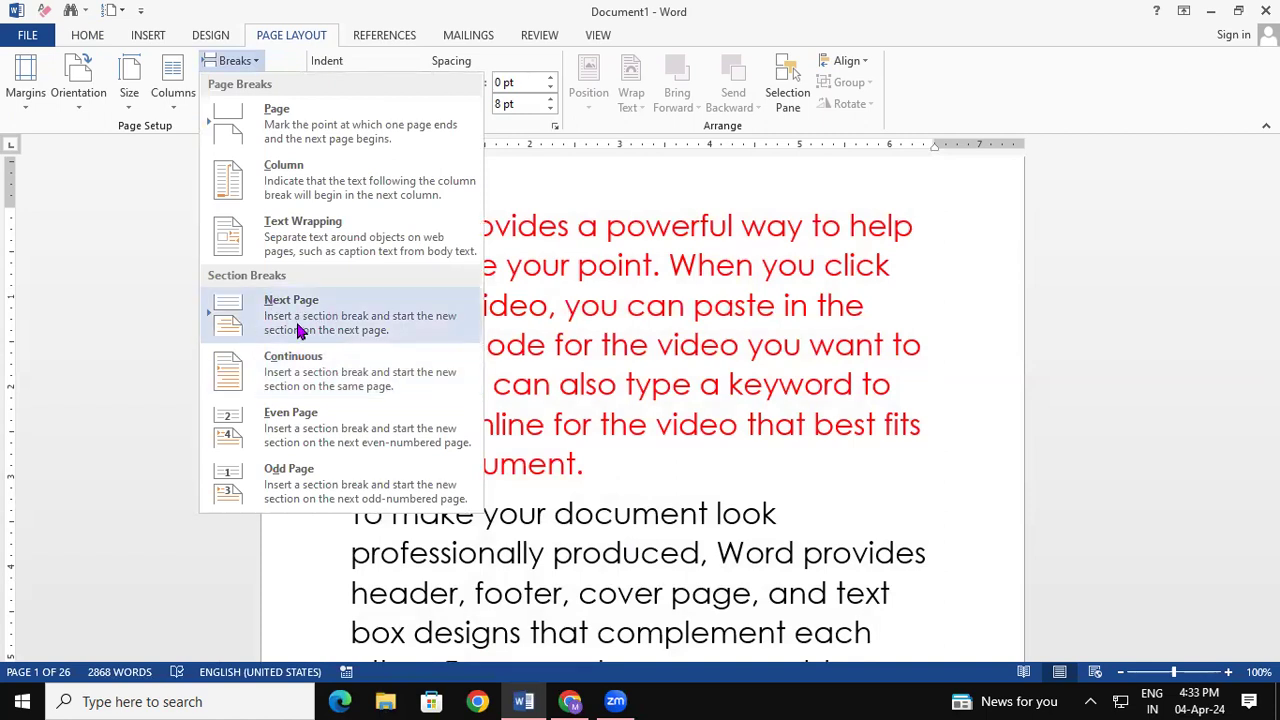
left_click(562, 395)
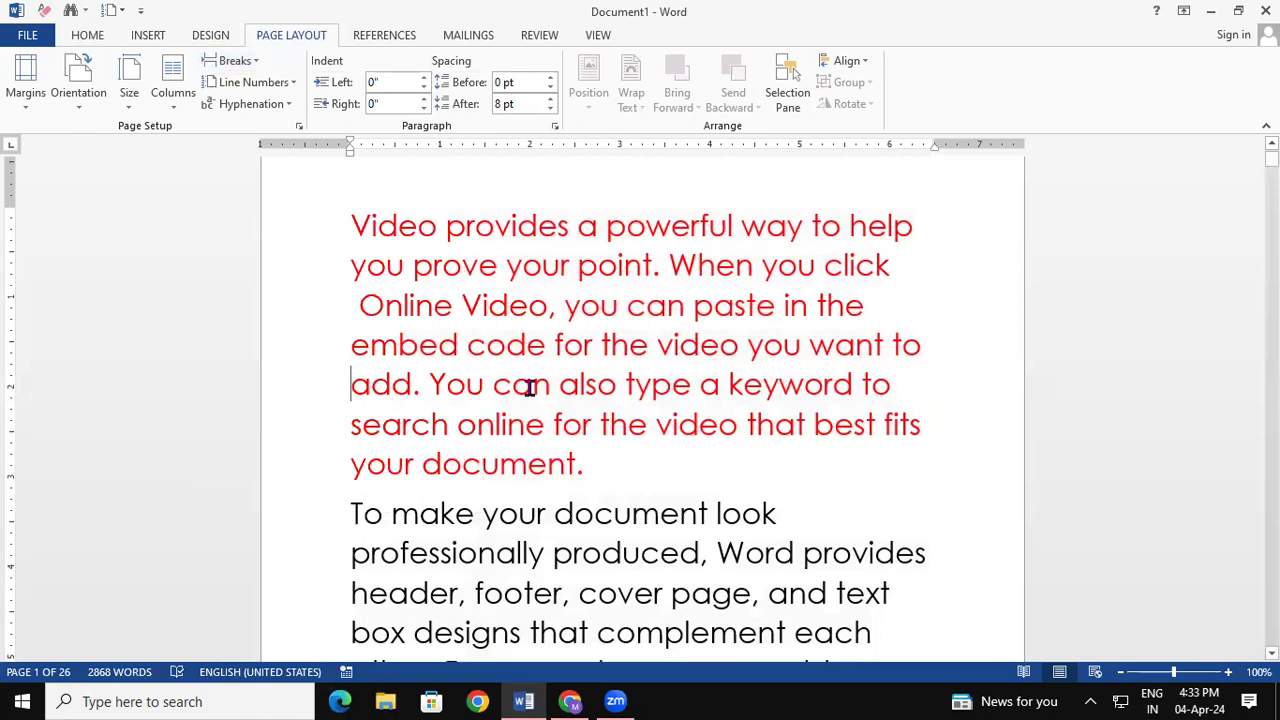
key("ctrl+z")
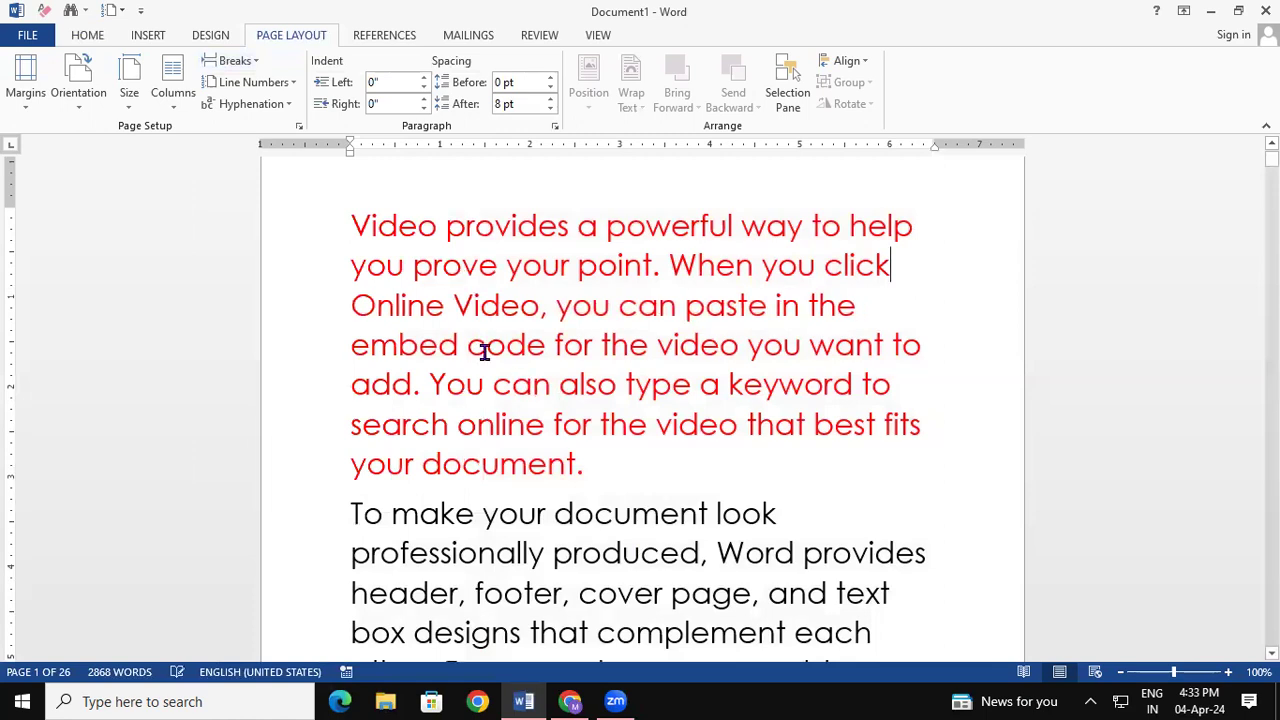
left_click(158, 38)
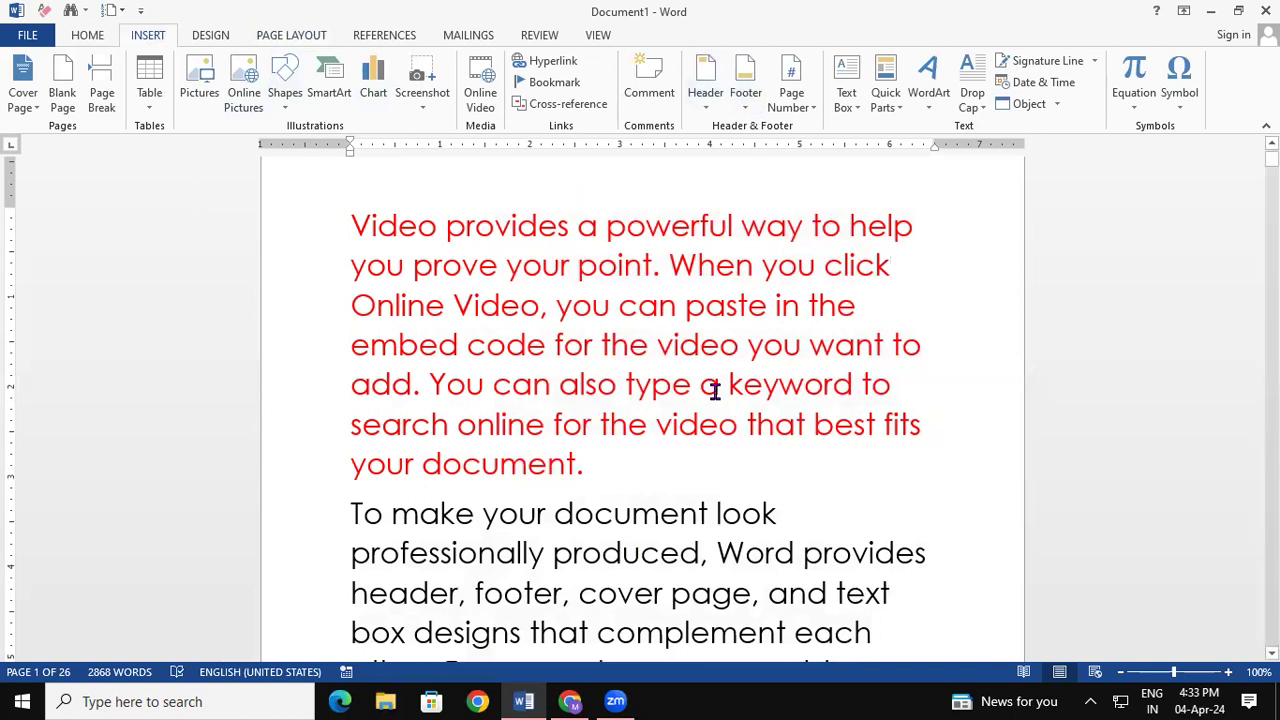
Insert a Next Page section break after 'choose a new Theme, the' and review the pages.
left_click_drag(1271, 158, 1271, 168)
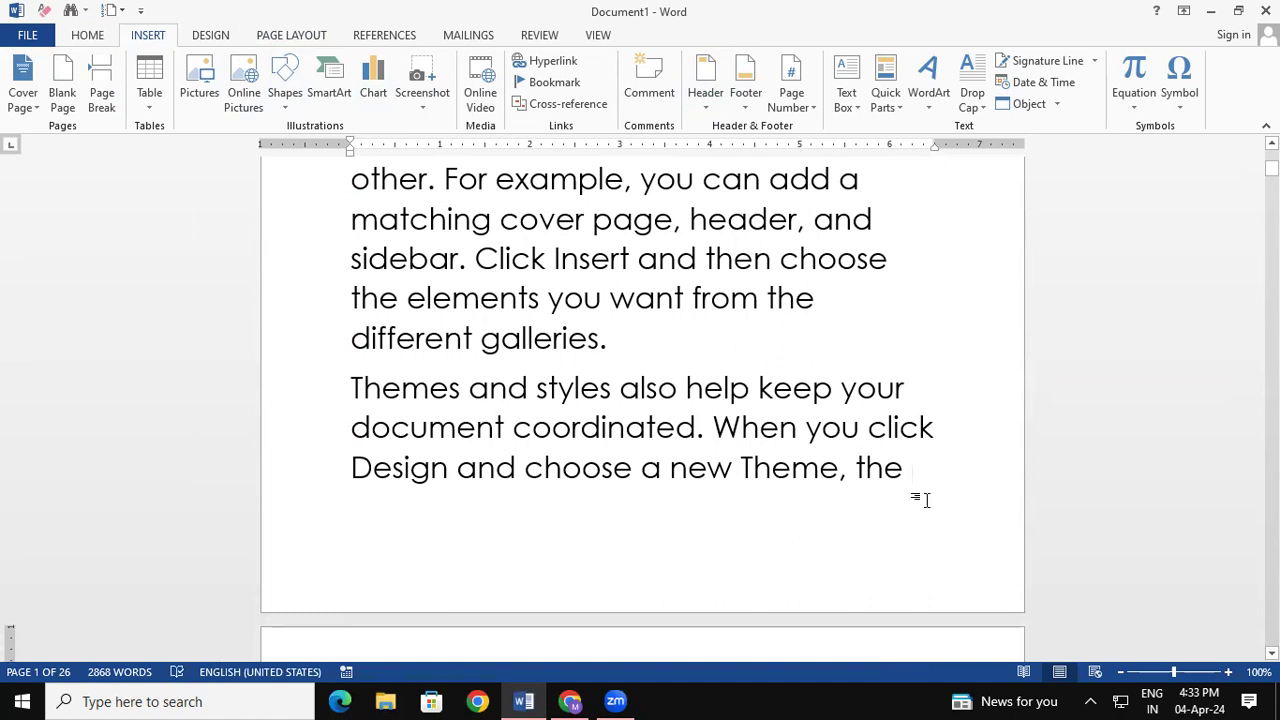
scroll(925, 500, "down", 1)
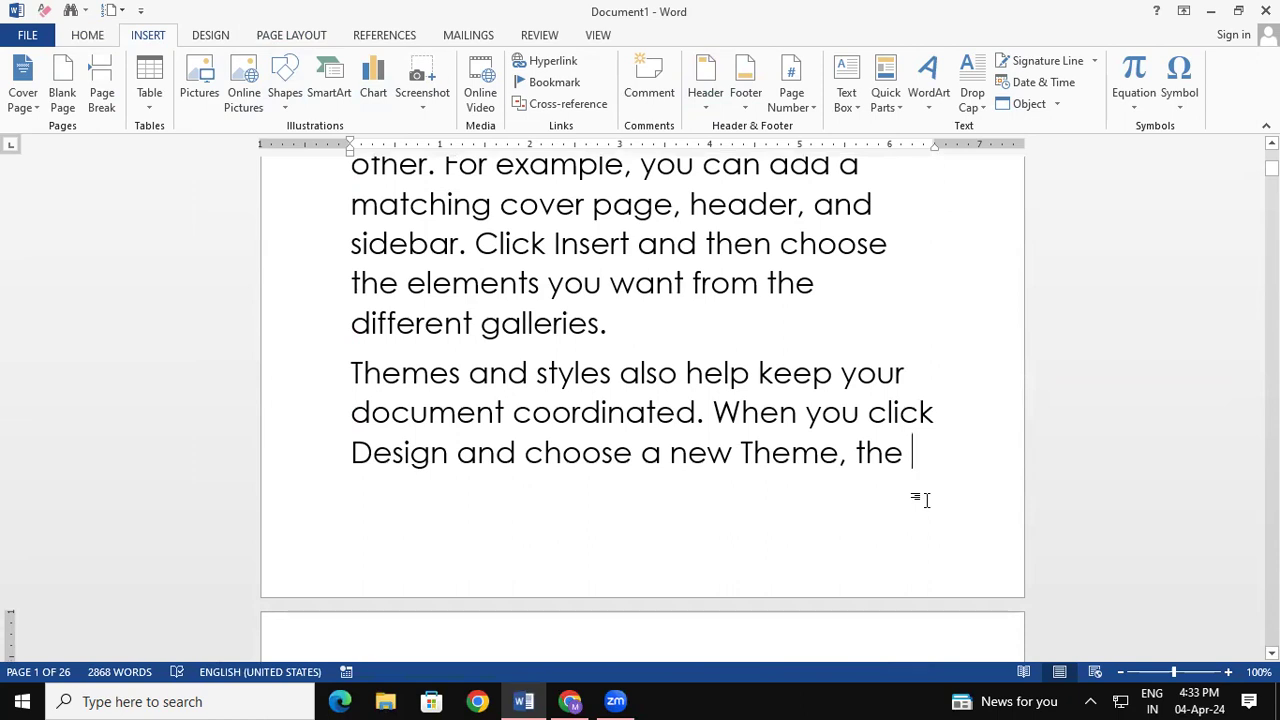
left_click(309, 37)
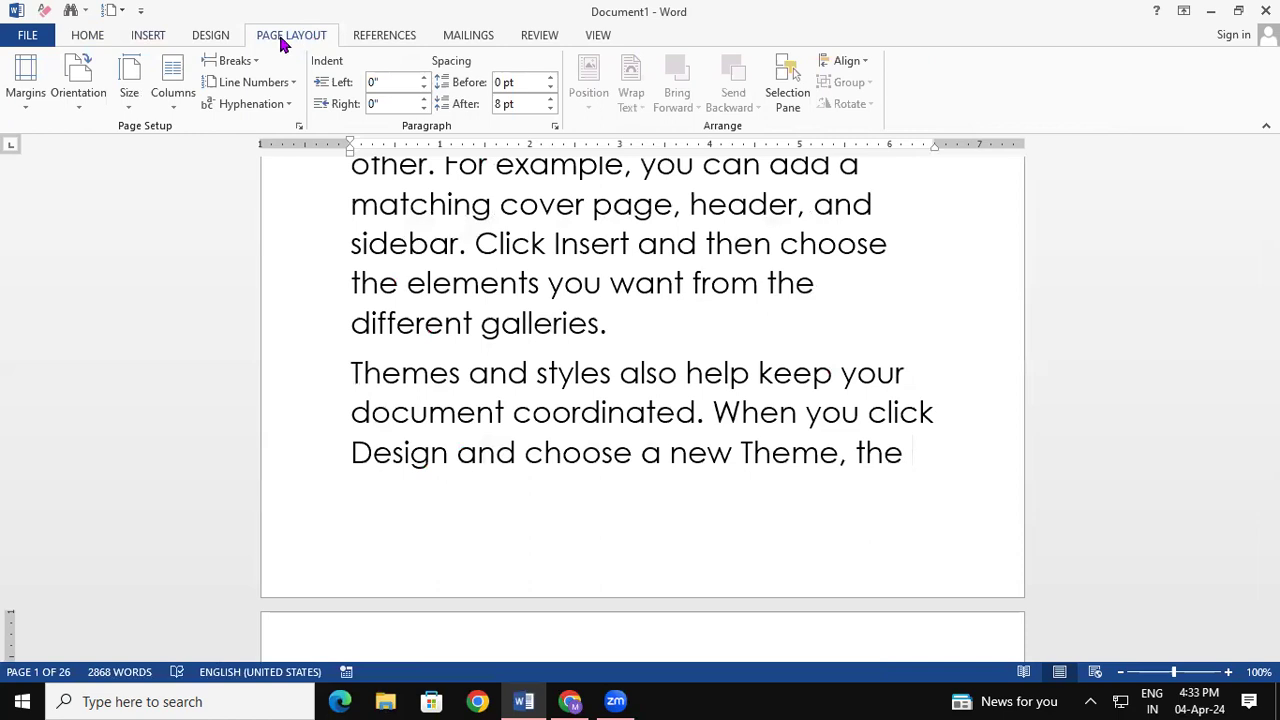
left_click(245, 66)
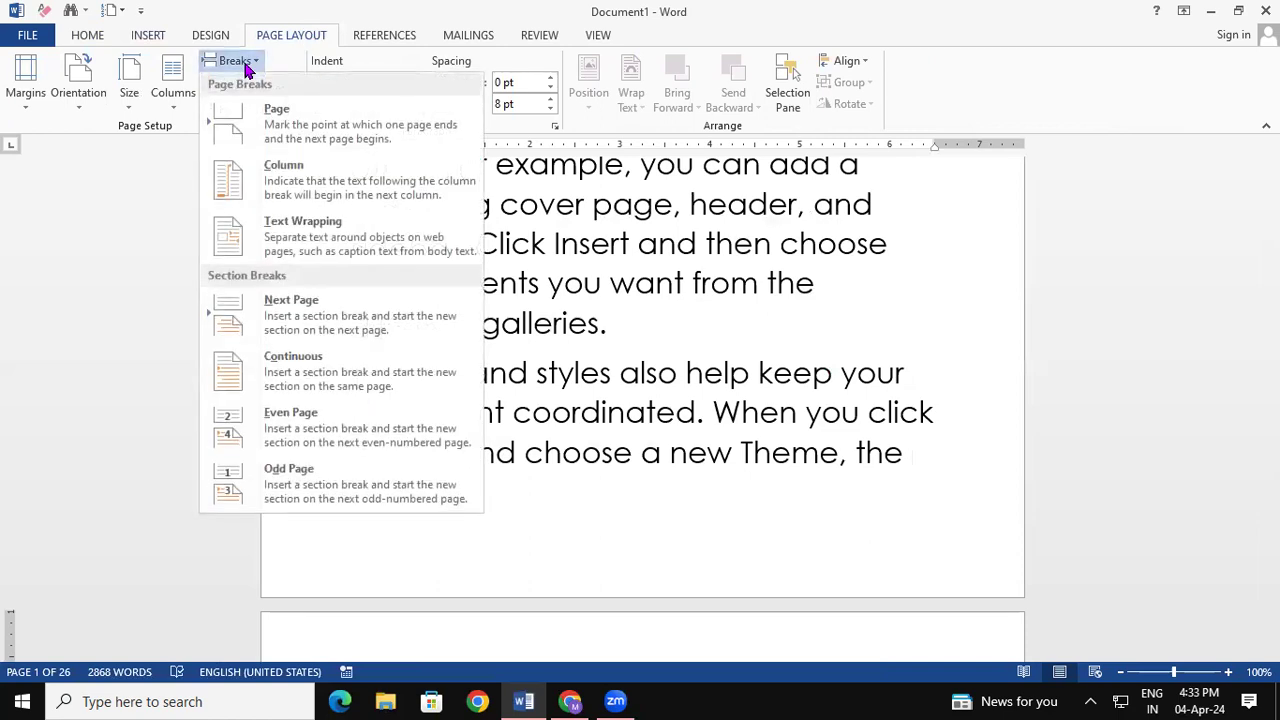
left_click(307, 322)
left_click_drag(1271, 170, 1232, 200)
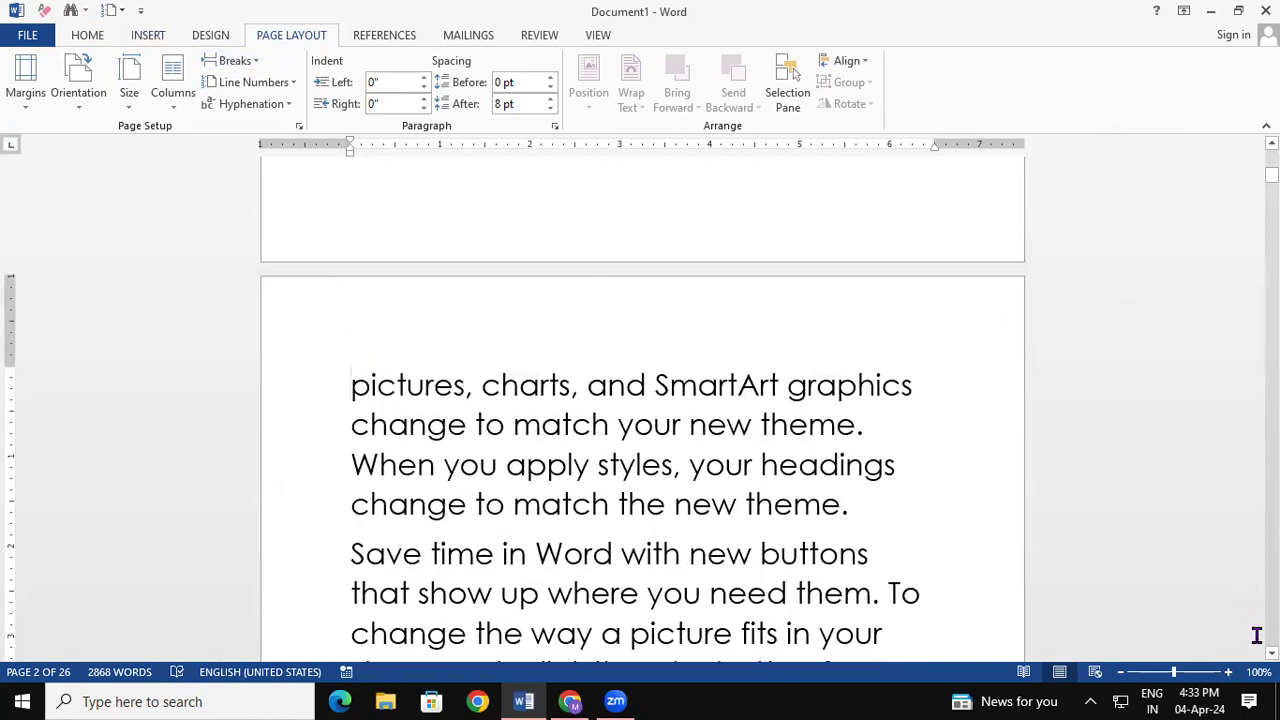
left_click(1271, 653)
scroll(640, 410, "down", 1)
scroll(640, 410, "down", 1)
scroll(640, 410, "down", 1)
scroll(640, 410, "down", 1)
scroll(681, 311, "down", 2)
scroll(681, 311, "down", 3)
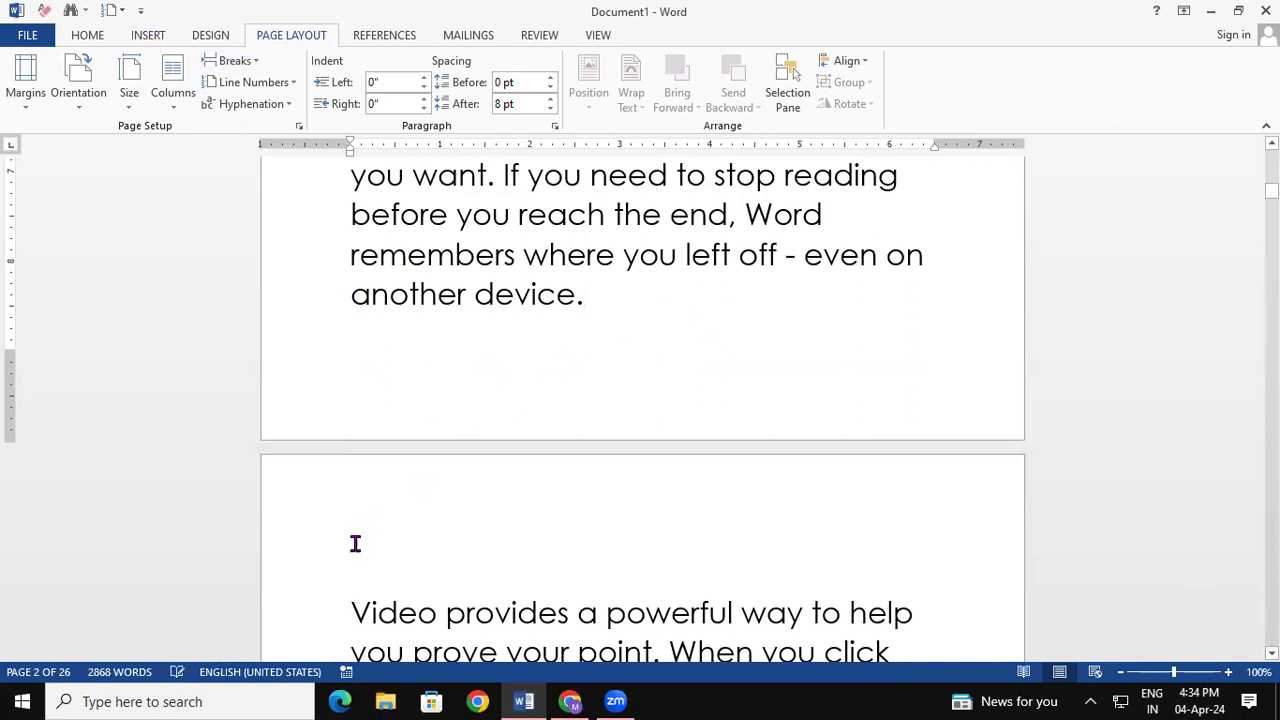
Insert a Next Page section break after 'another device.', then undo the break edits.
left_click(245, 62)
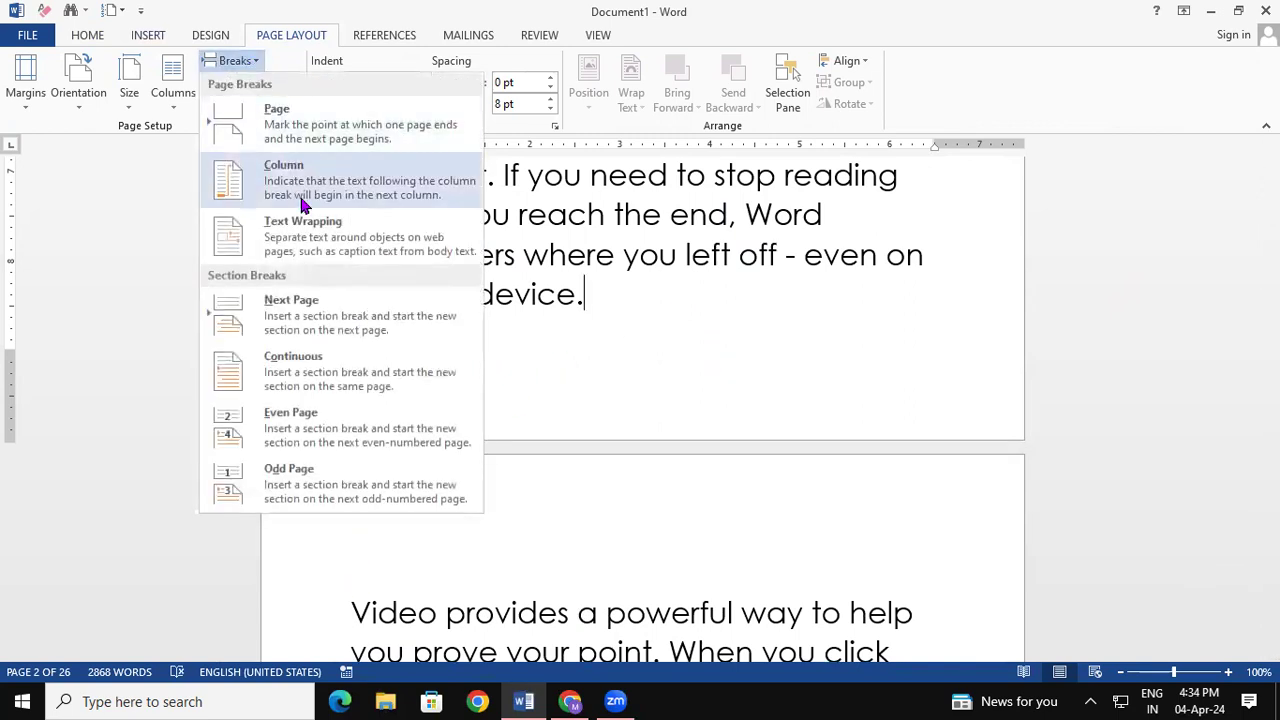
left_click(318, 326)
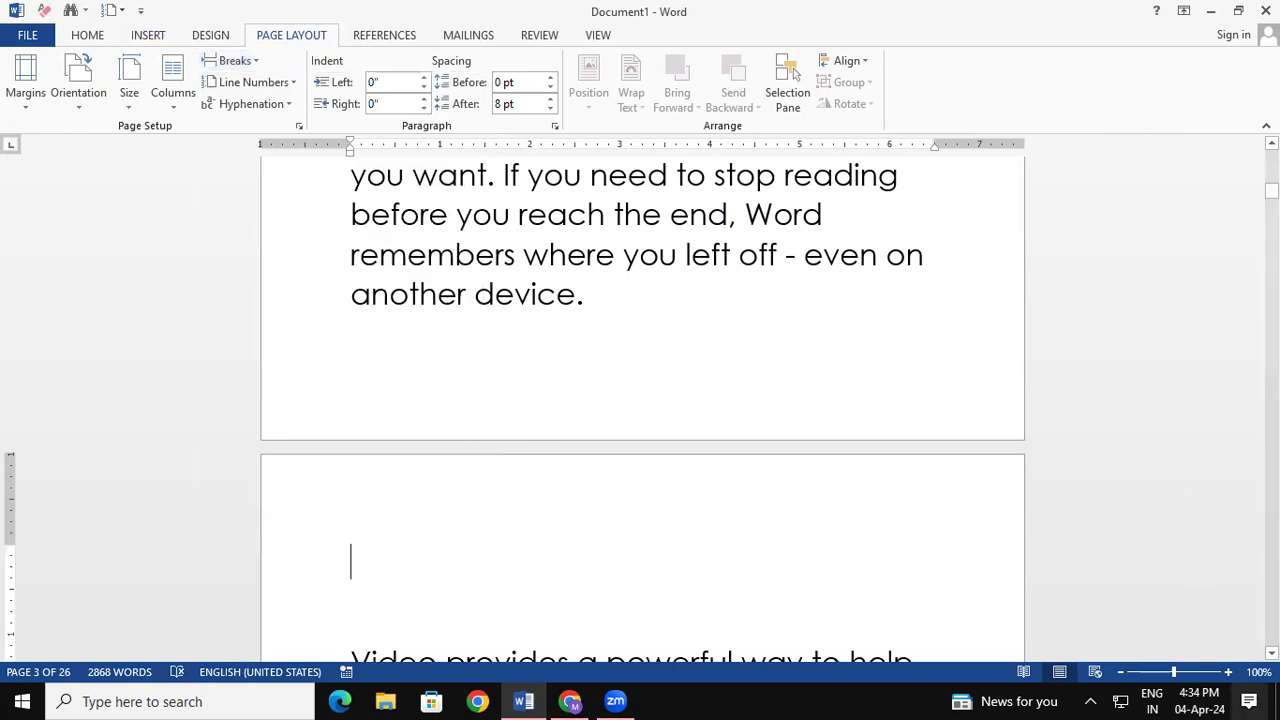
scroll(640, 400, "down", 5)
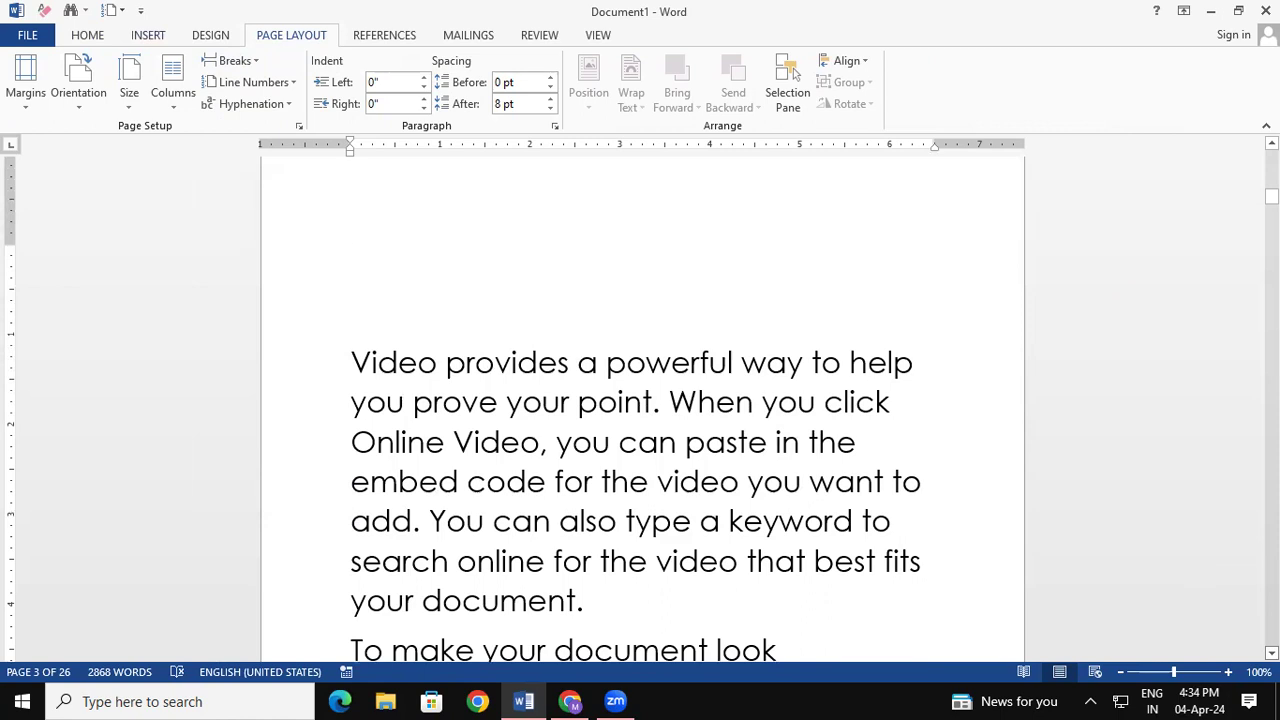
left_click(248, 62)
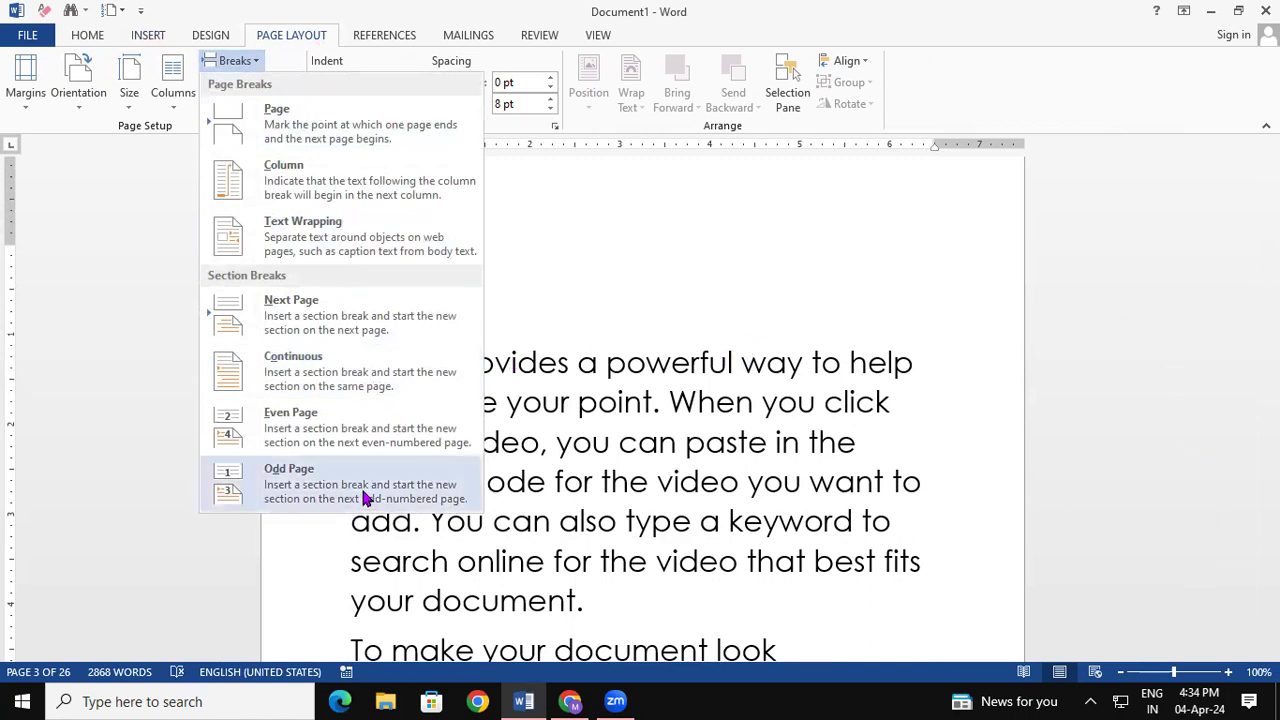
left_click(645, 452)
key("ctrl+z")
key("ctrl+z")
key("ctrl+z")
key("ctrl+z")
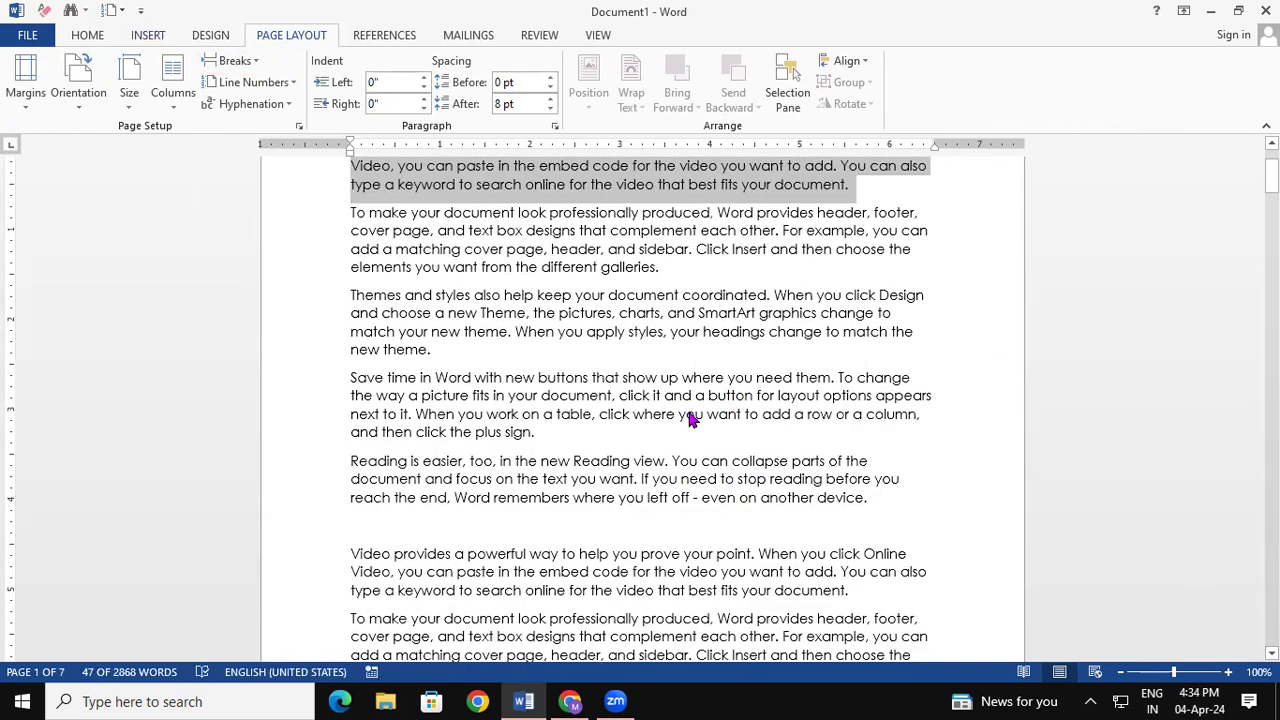
Enlarge all document text with Ctrl+], shrinking it to 15 pages, and place the caret before 'video'.
key("ctrl+a")
key("ctrl+bracketright")
key("ctrl+bracketright")
key("ctrl+bracketright")
left_click(793, 374)
scroll(640, 408, "up", 2)
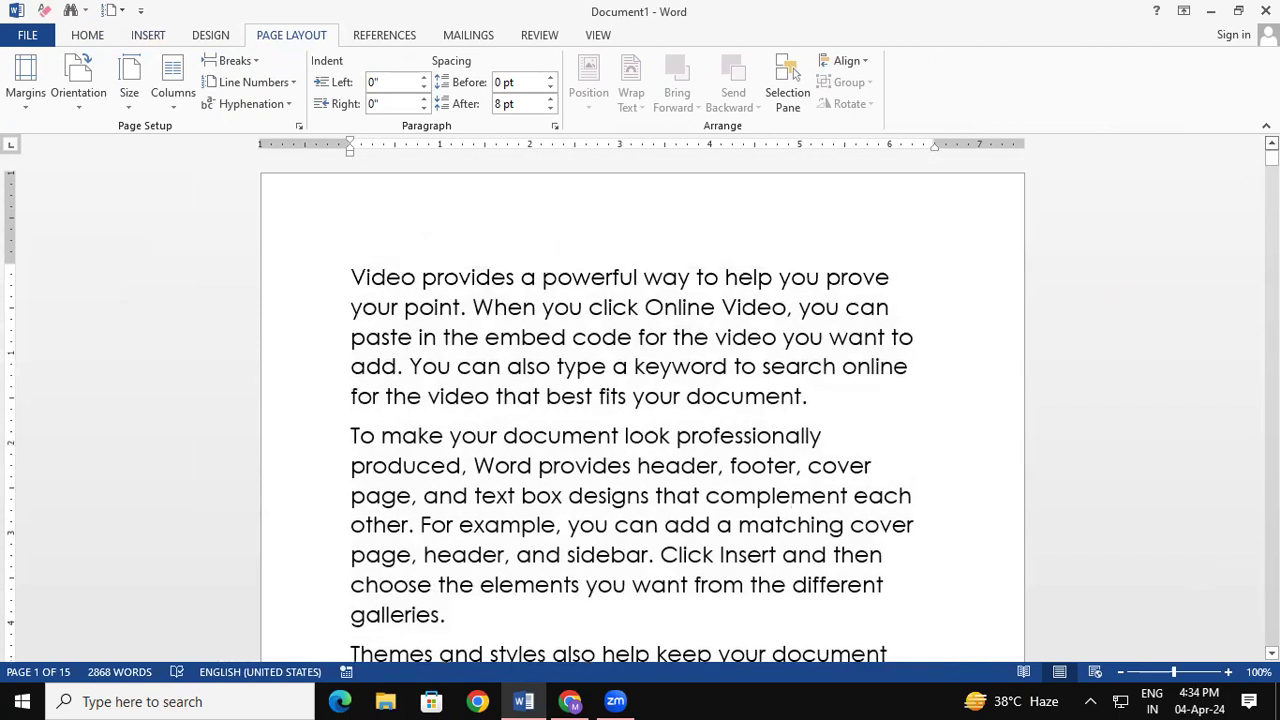
left_click(716, 340)
left_click(258, 66)
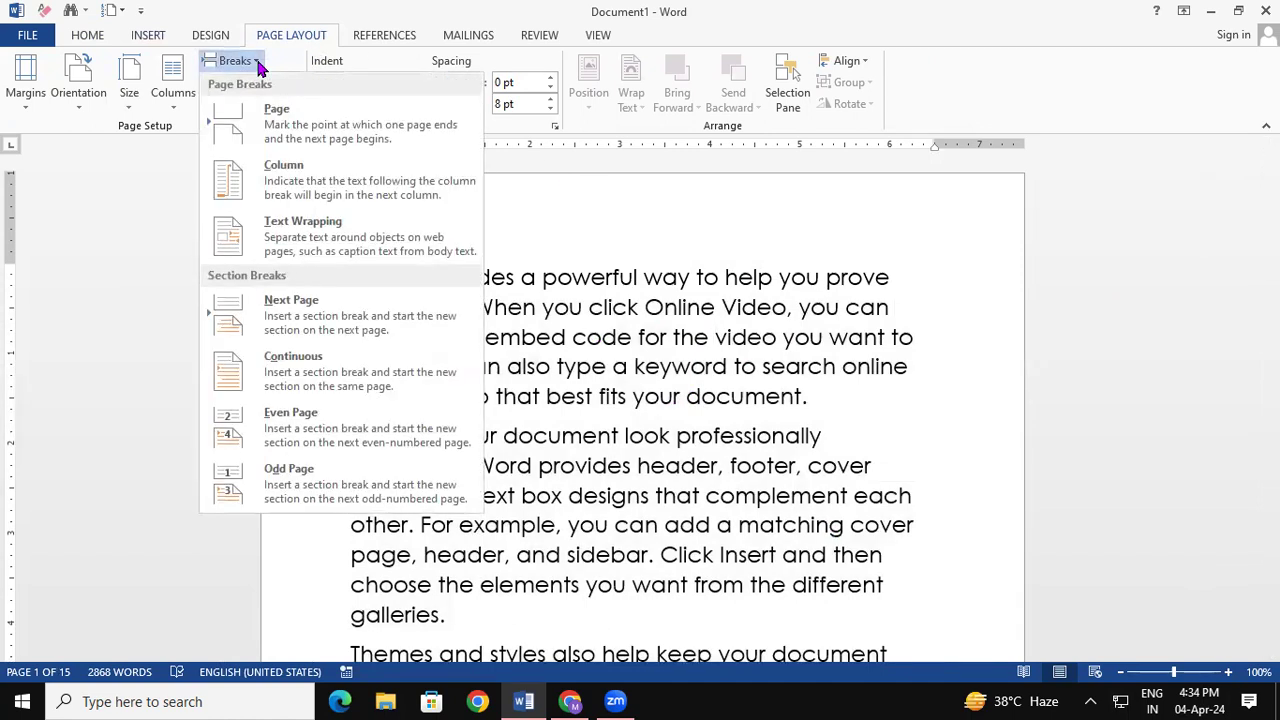
Insert continuous section breaks before 'video you want to add' and before 'a keyword'.
left_click(320, 374)
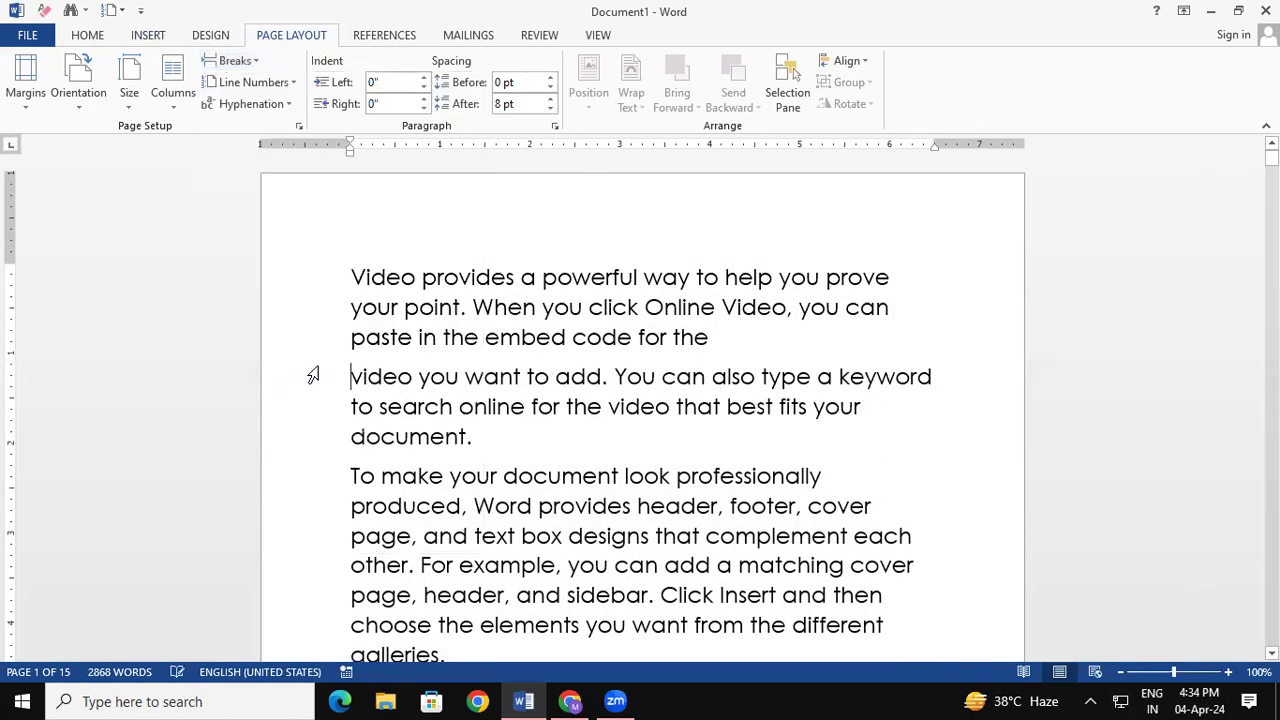
left_click(811, 376)
left_click(235, 60)
left_click(309, 384)
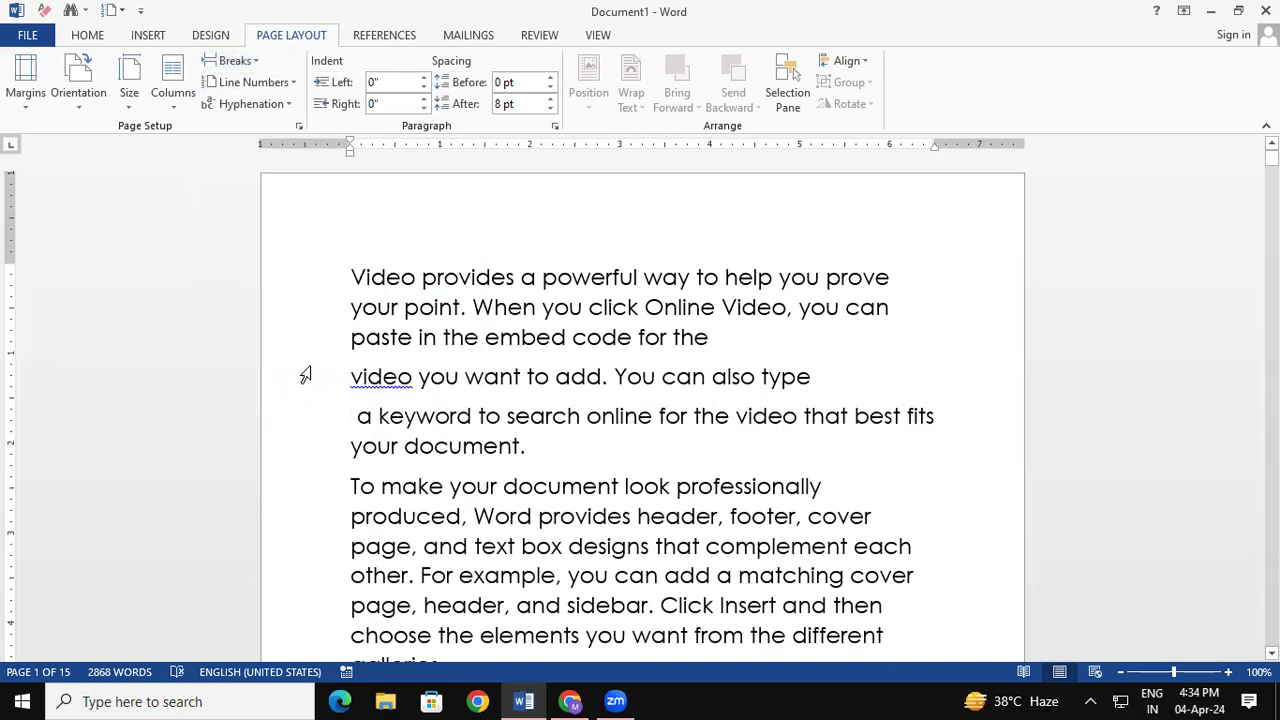
scroll(750, 312, "down", 3)
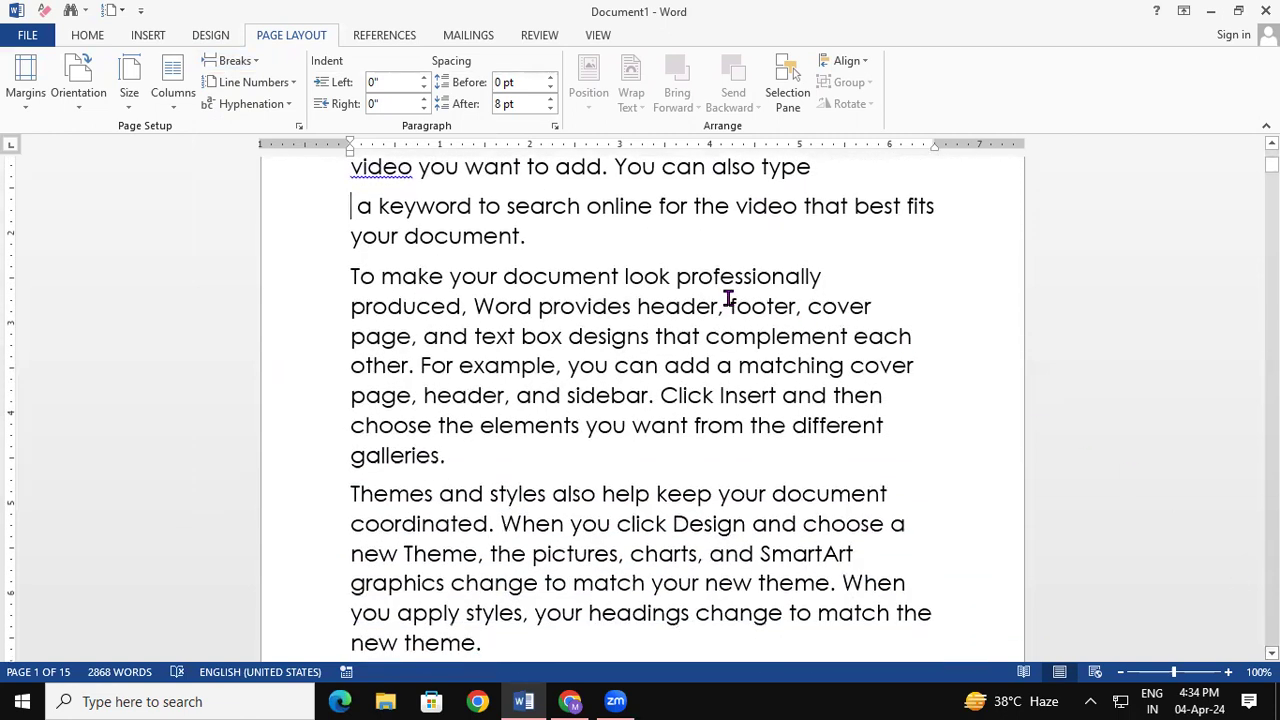
left_click(729, 304)
left_click(658, 395)
left_click(251, 68)
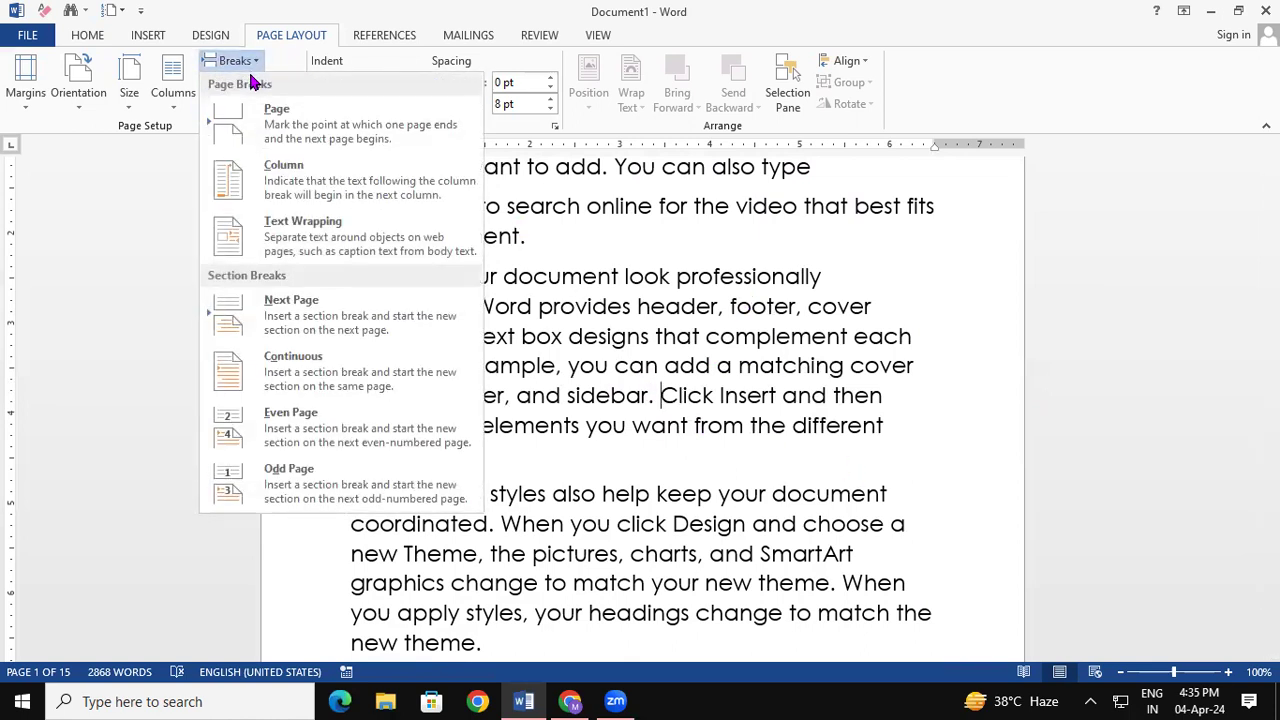
Start a continuous section before 'Click Insert' and select the nearby text.
left_click(286, 390)
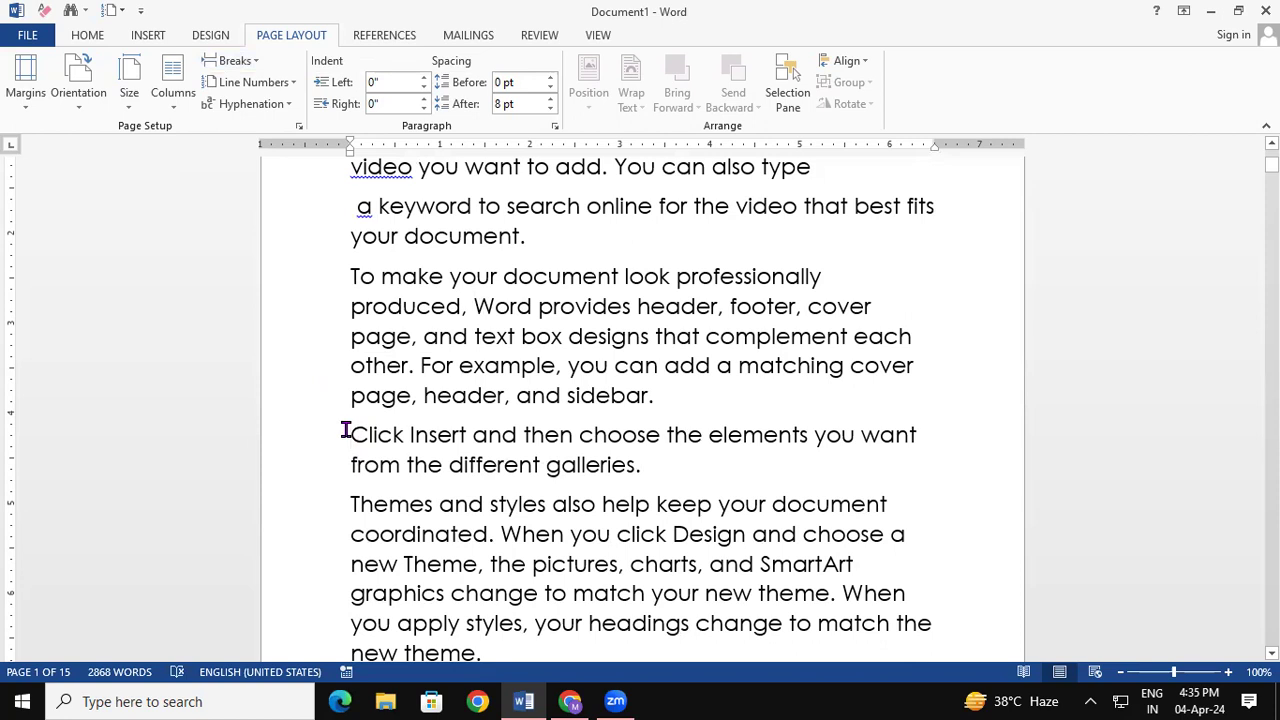
left_click_drag(345, 430, 640, 465)
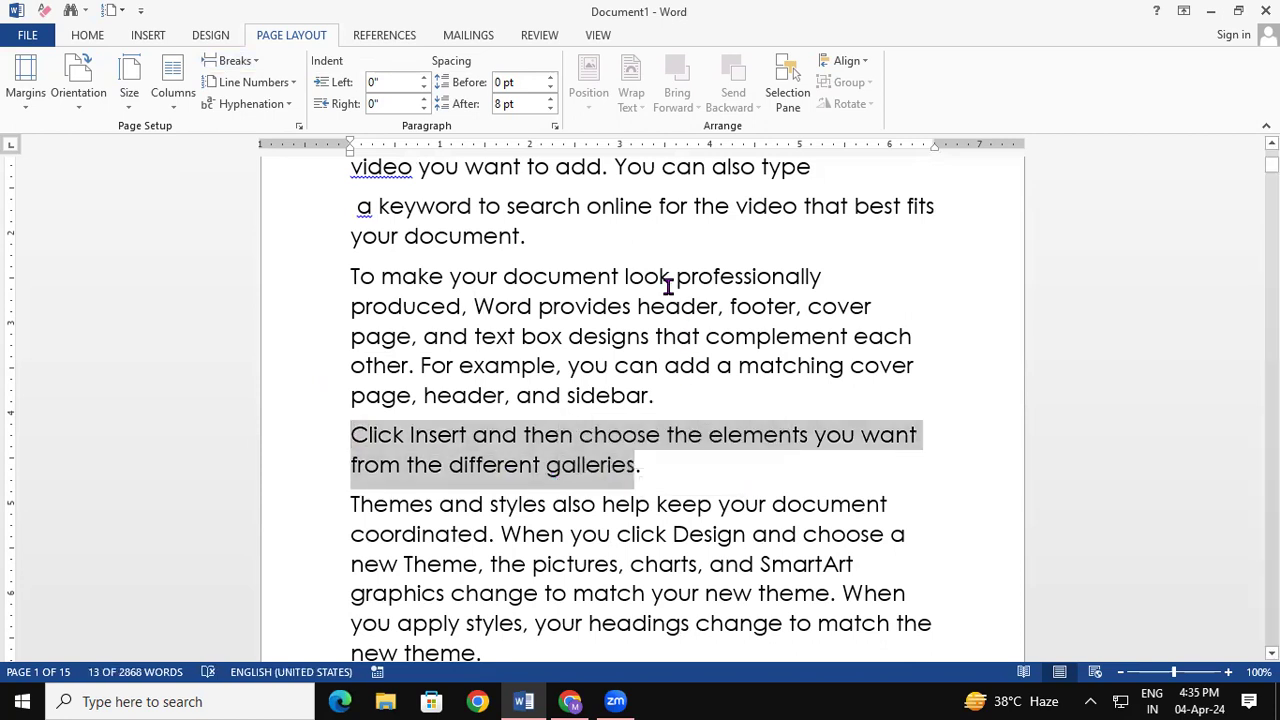
left_click_drag(698, 336, 637, 306)
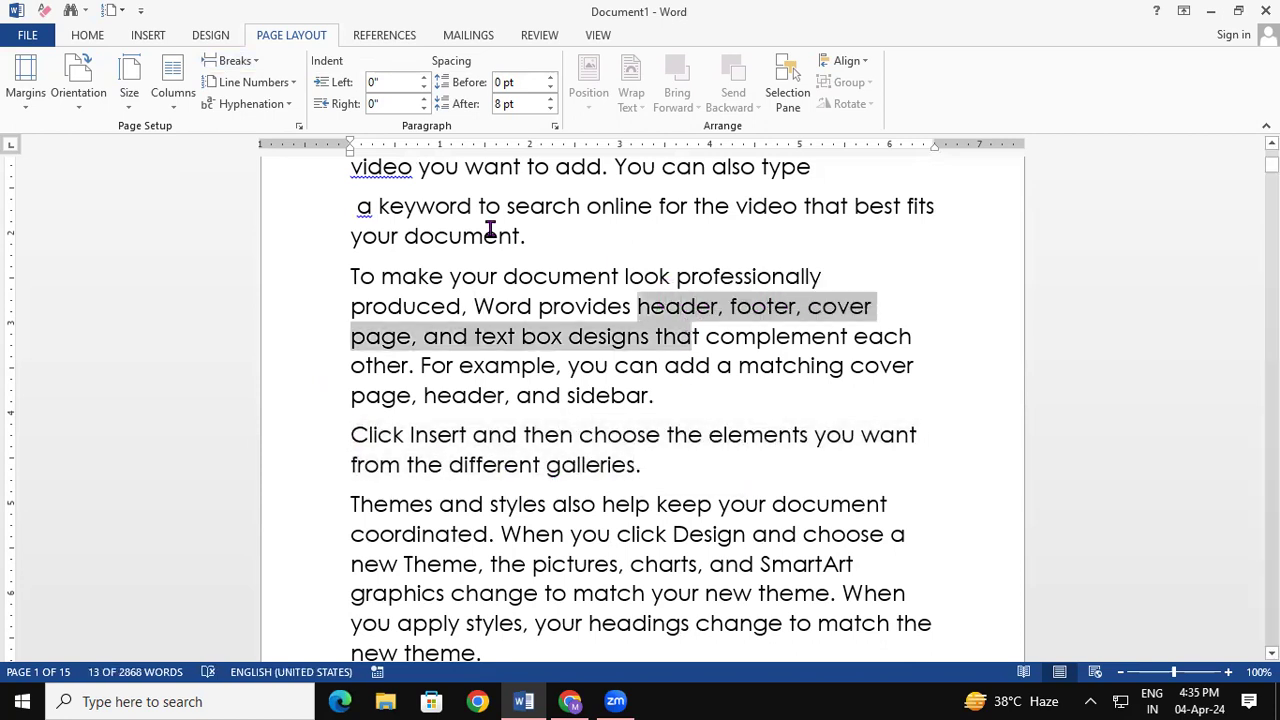
Open a new blank document with Ctrl+N.
left_click(236, 62)
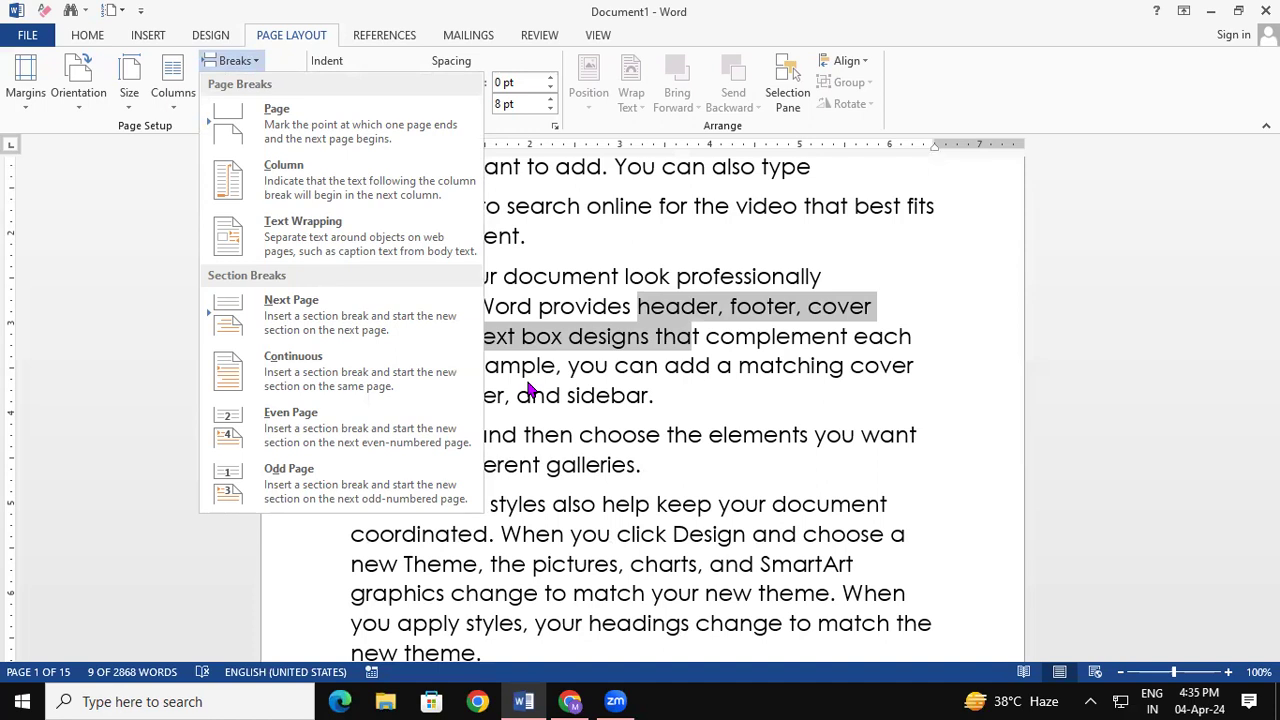
left_click(795, 380)
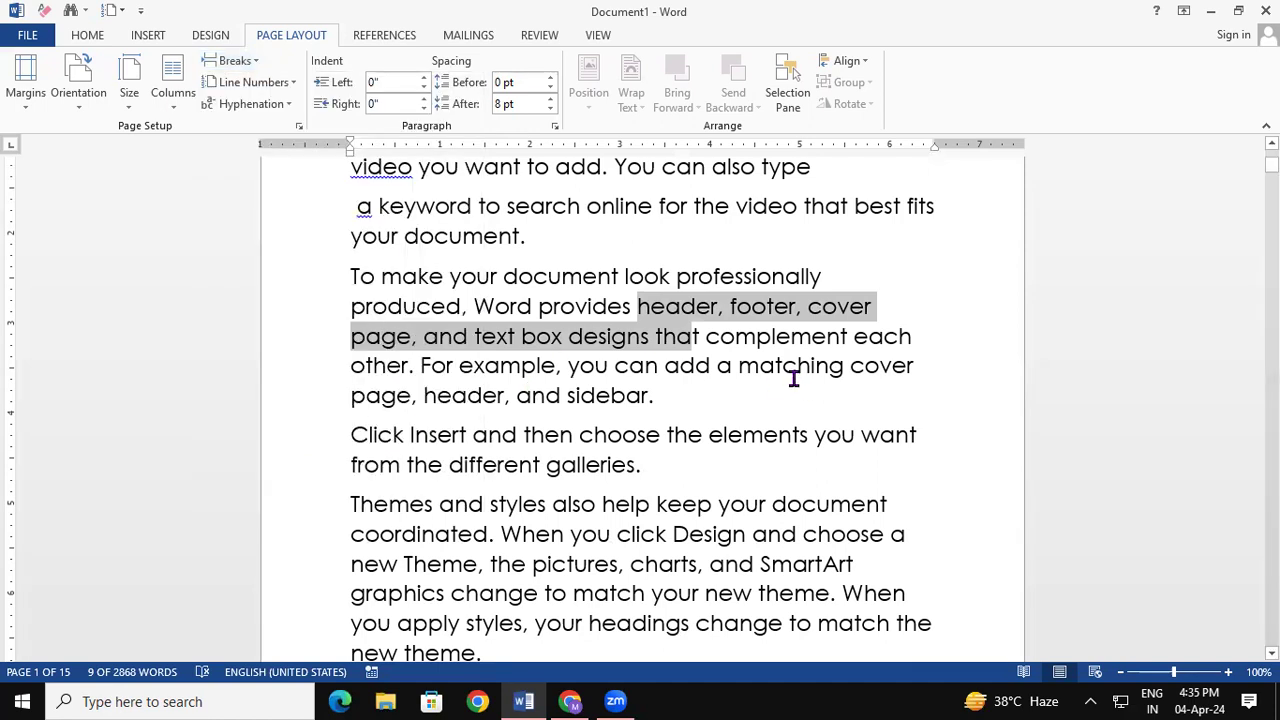
key("ctrl+n")
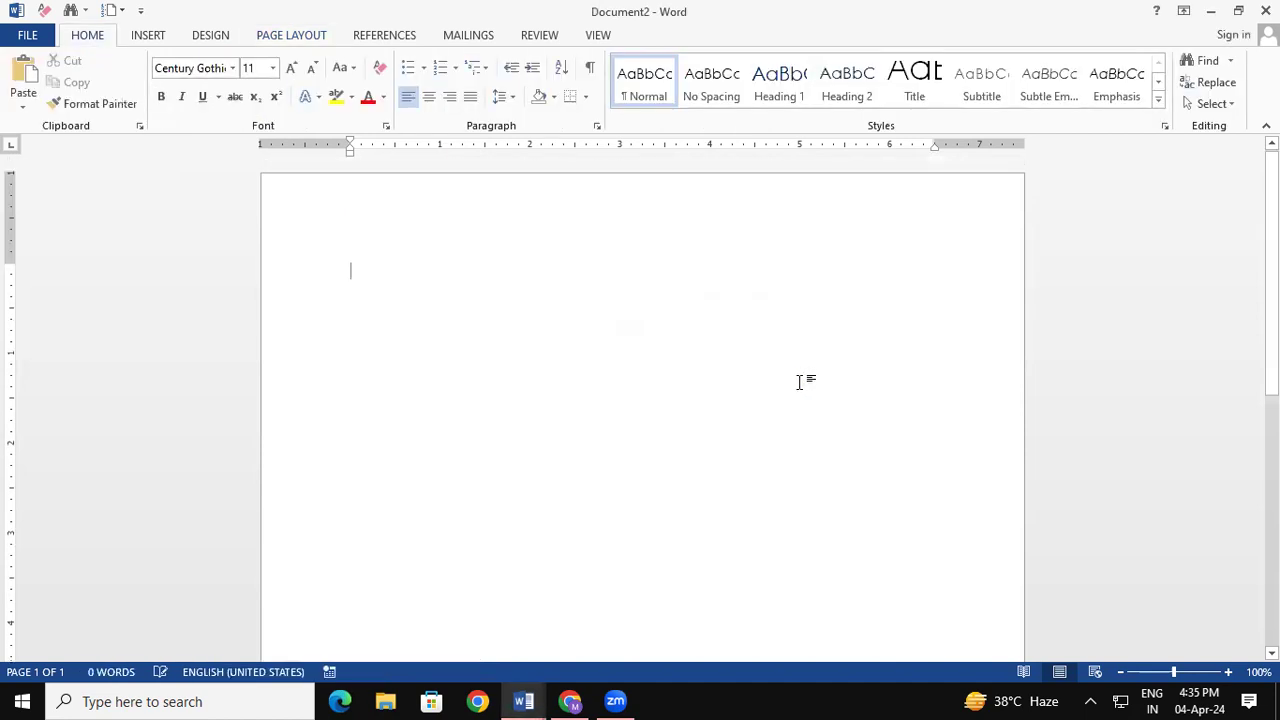
Add a blank page to the new document.
left_click(158, 36)
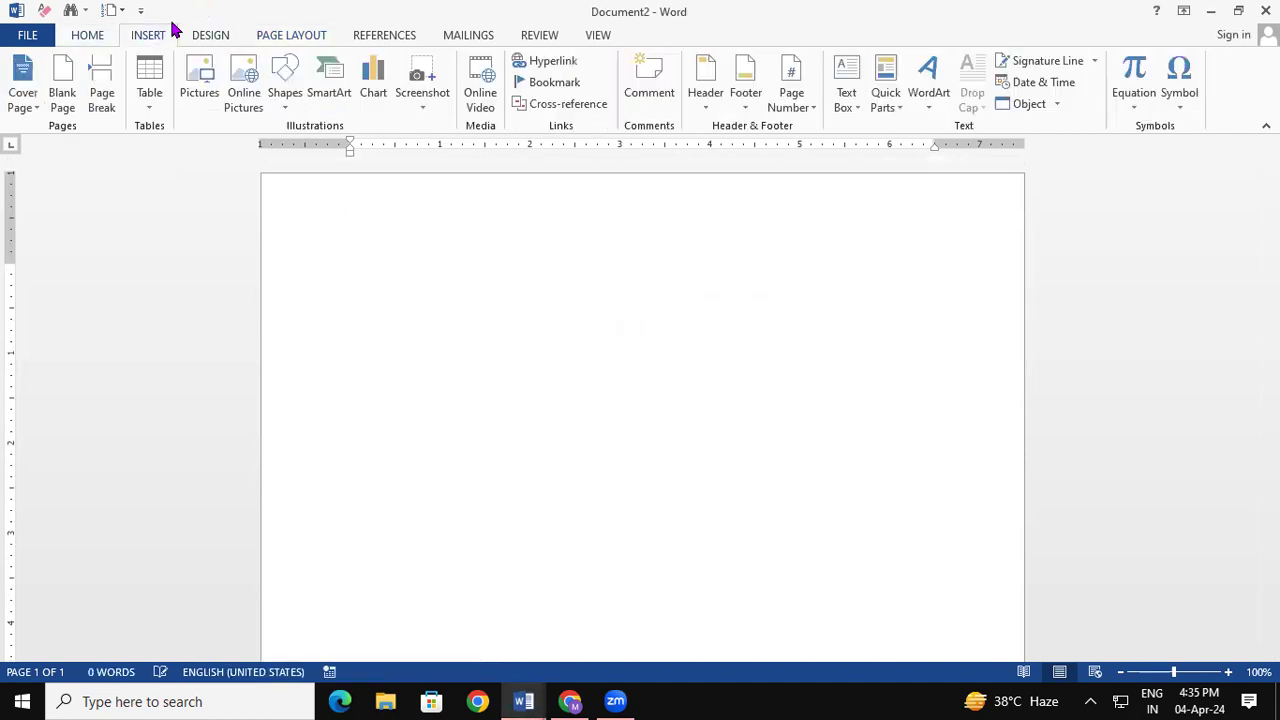
left_click(72, 92)
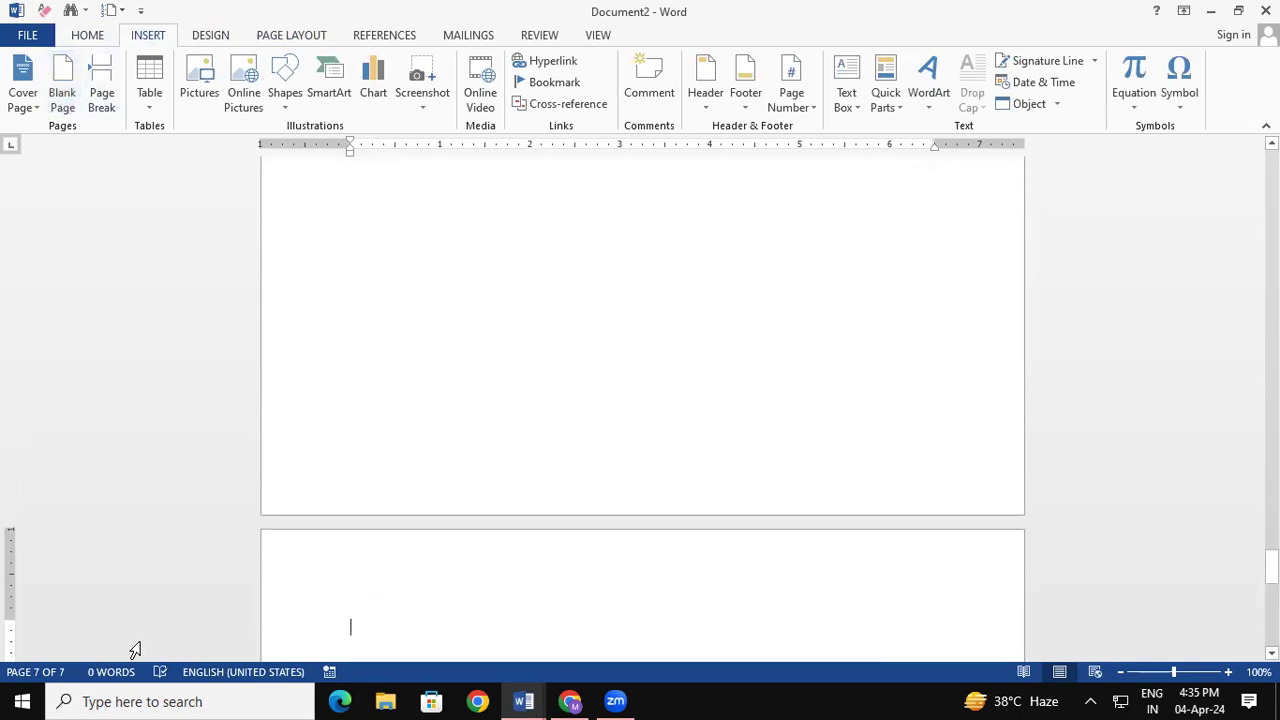
left_click(100, 700)
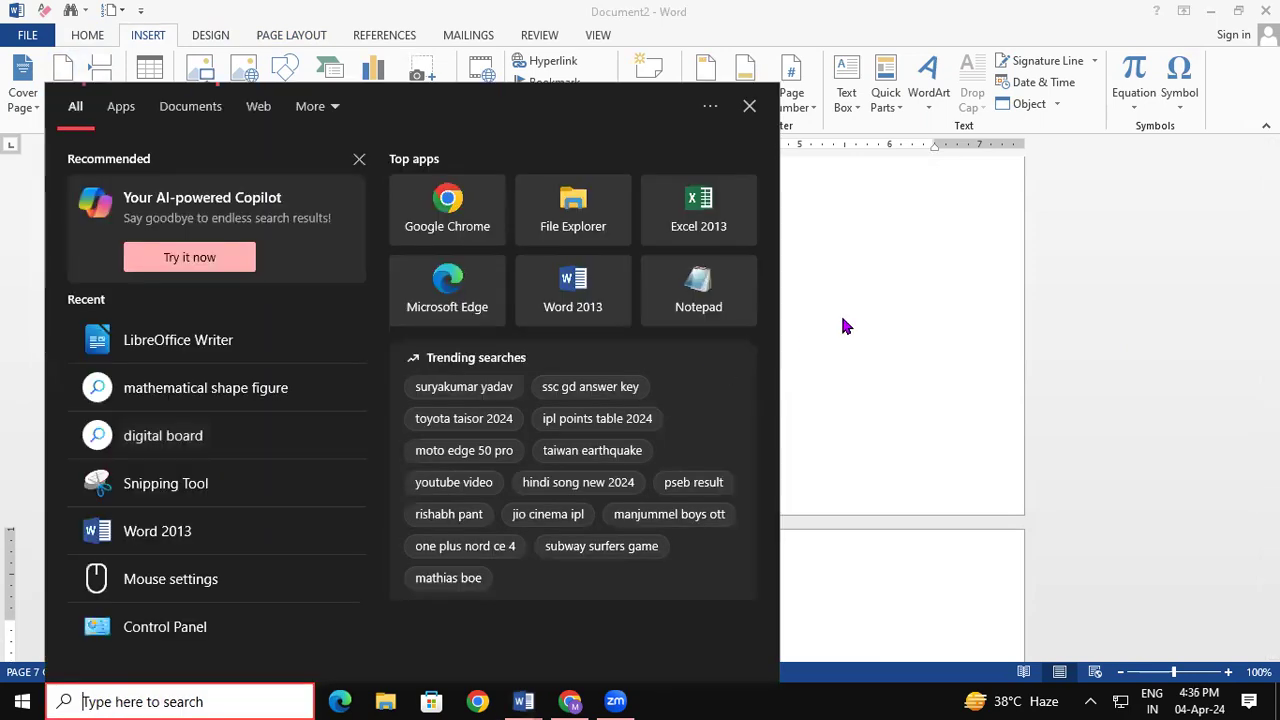
left_click(843, 324)
left_click_drag(1271, 566, 1271, 170)
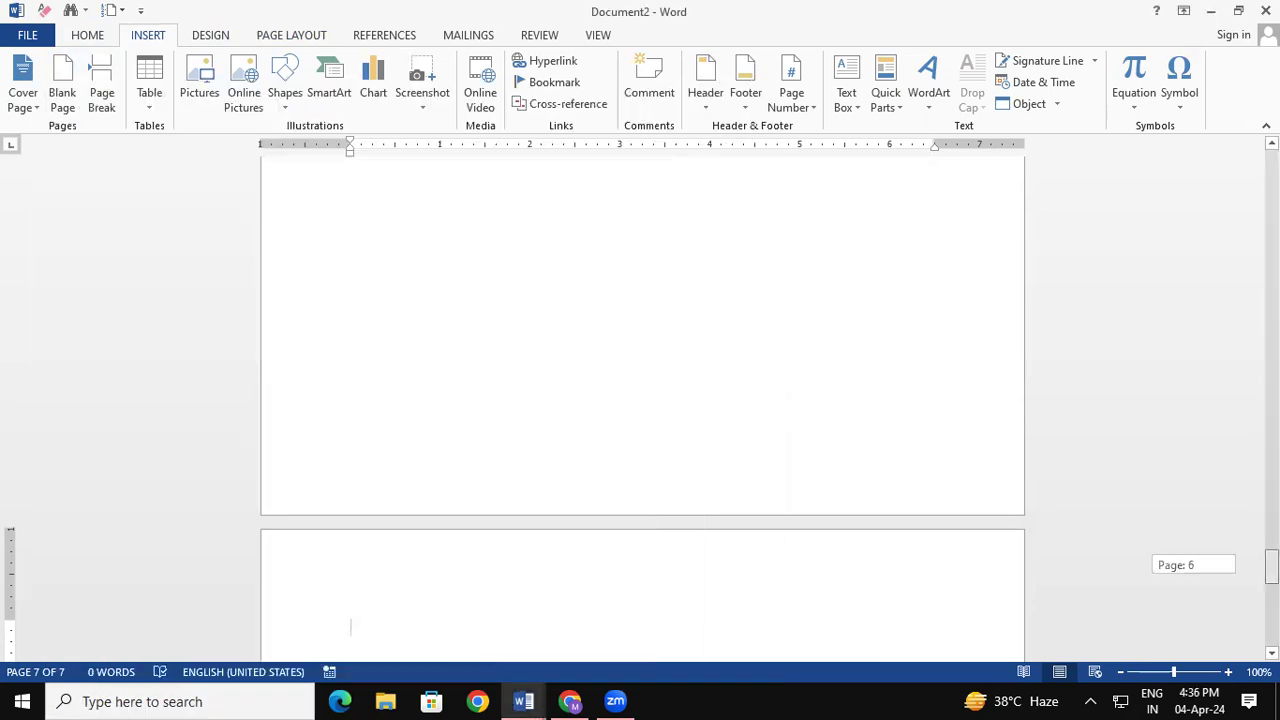
Insert an Odd Page section break at the start of page 1, growing it to nine pages.
left_click(363, 244)
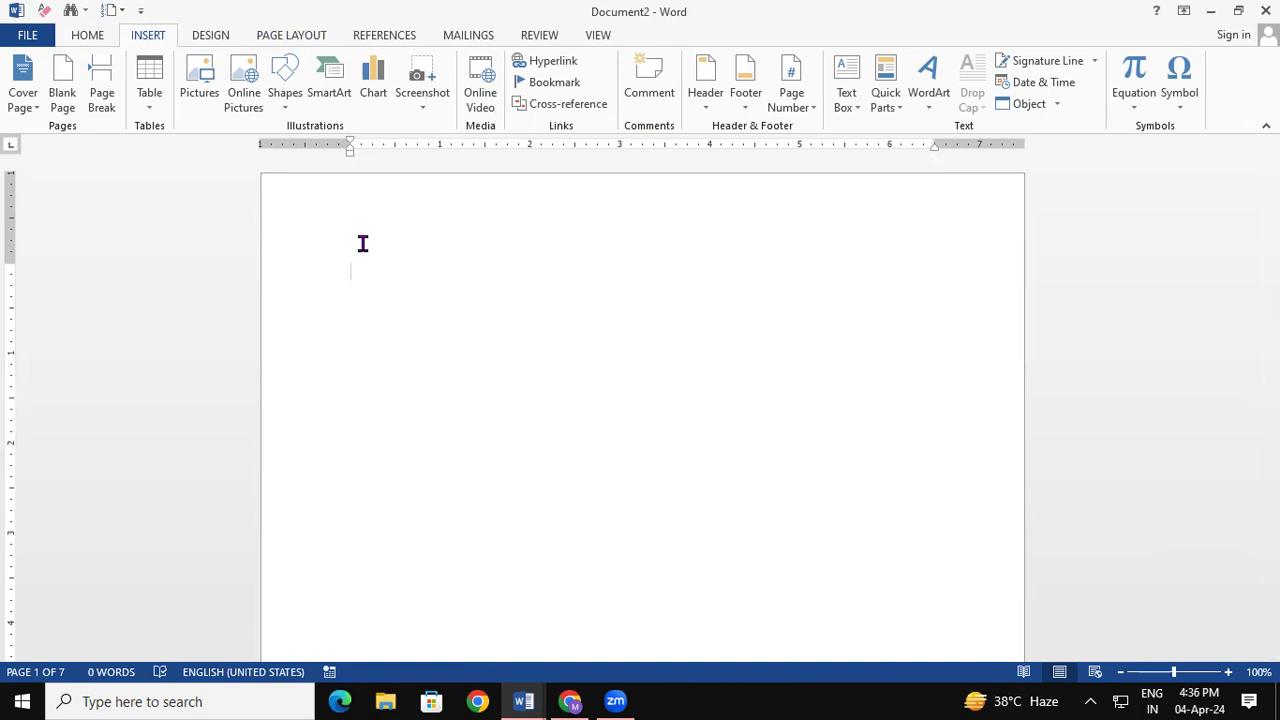
left_click(305, 36)
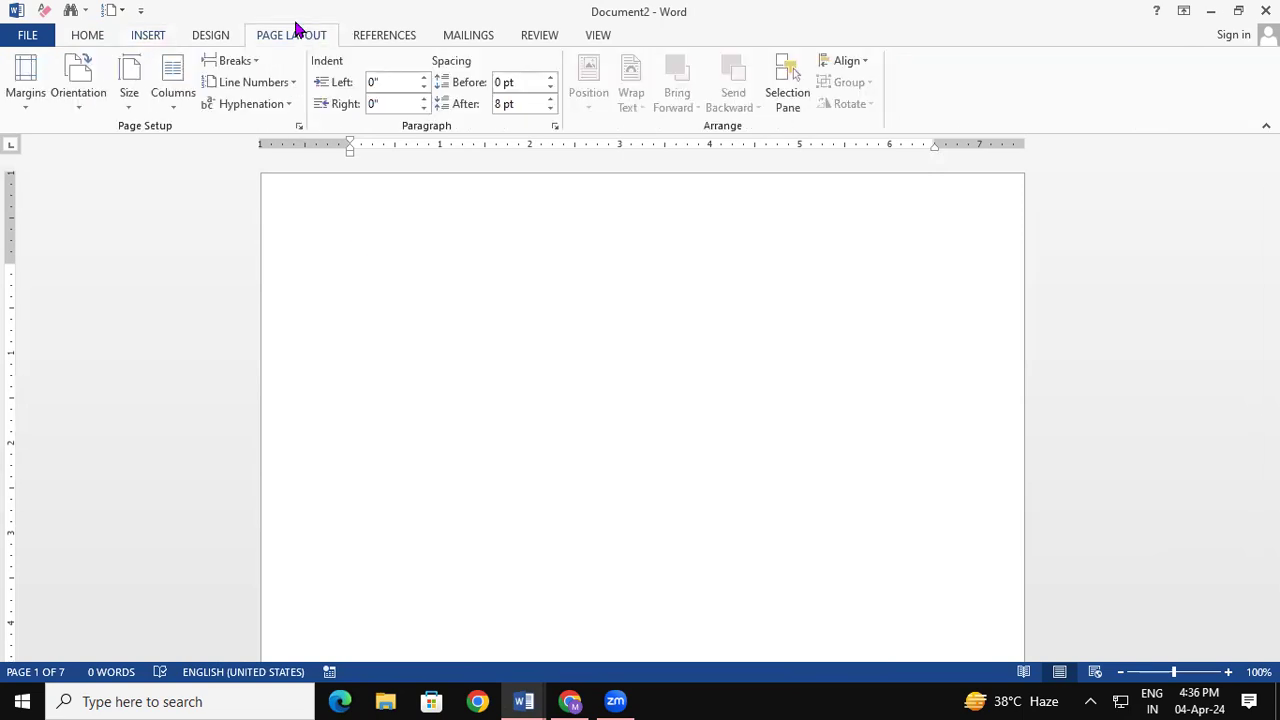
left_click(232, 61)
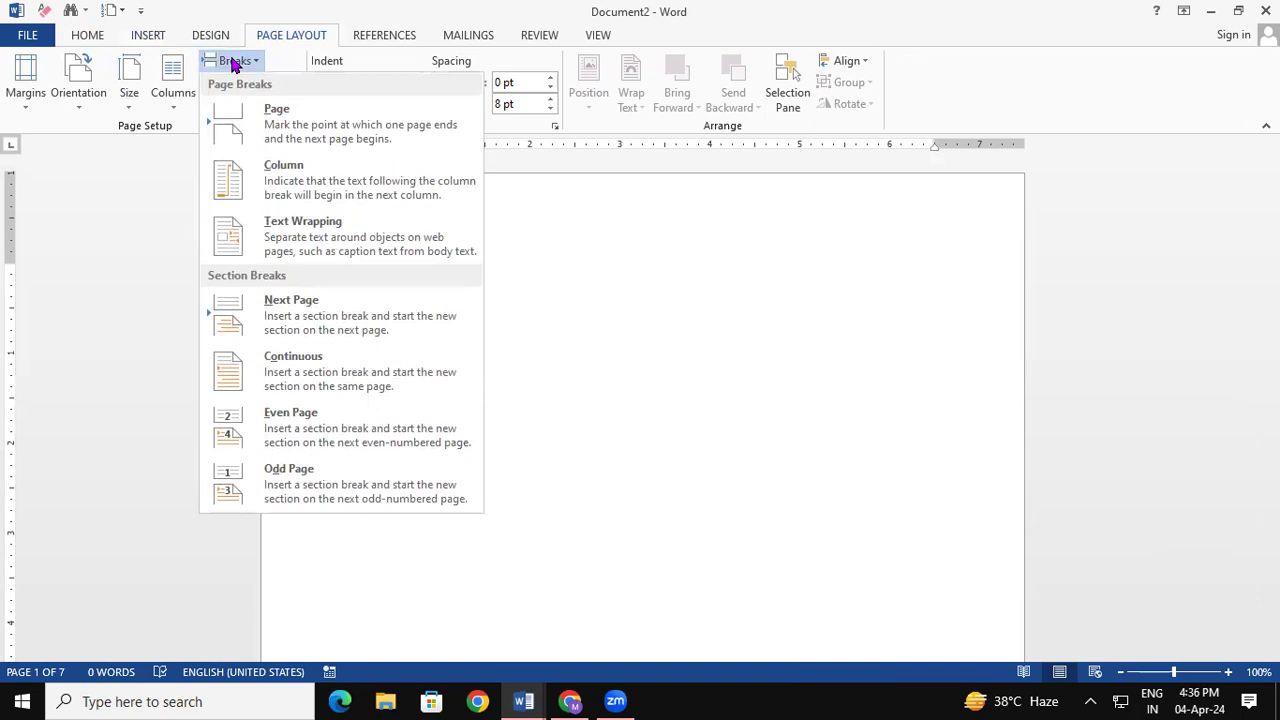
left_click(330, 495)
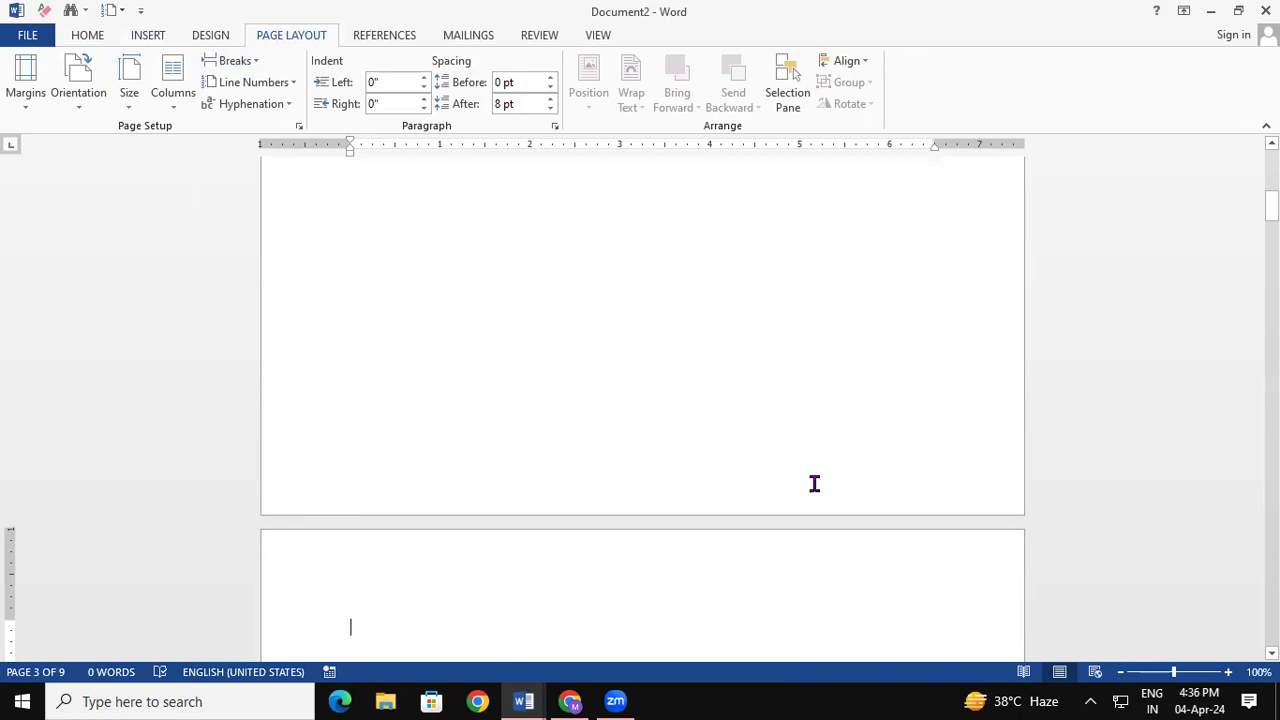
left_click_drag(1271, 205, 1271, 232)
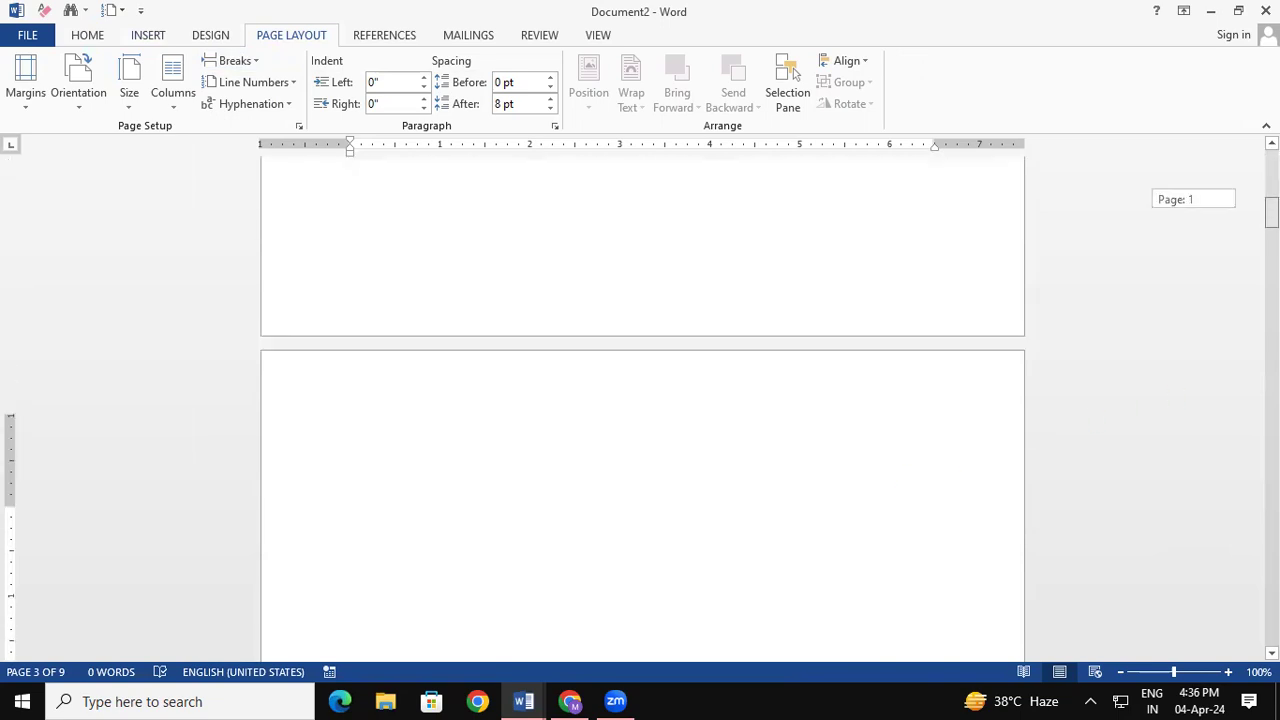
left_click_drag(1271, 232, 1271, 211)
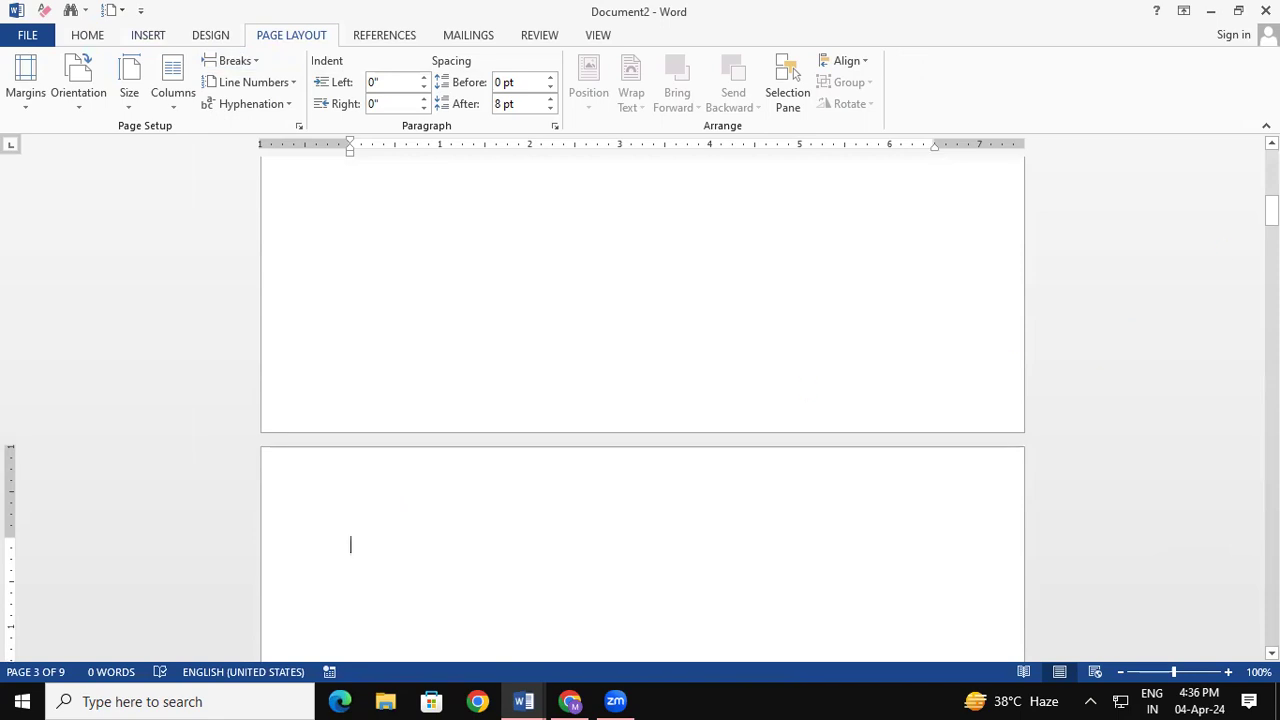
left_click_drag(1271, 211, 1271, 170)
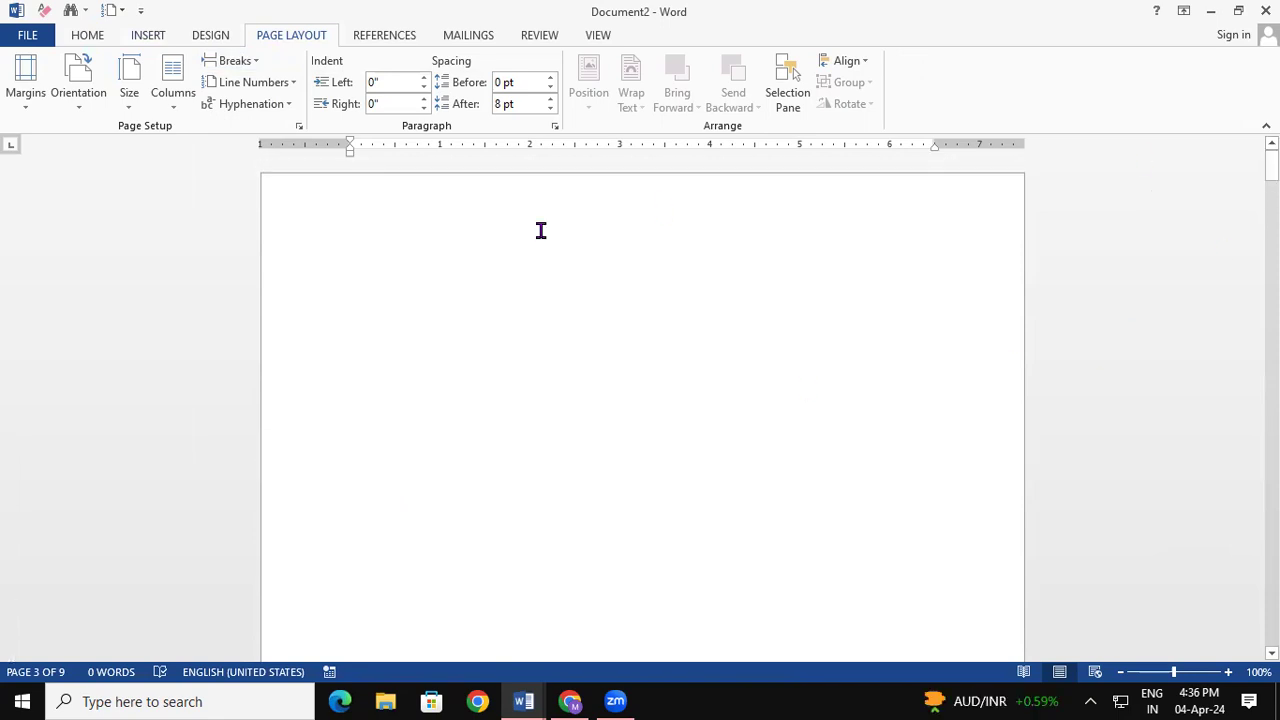
Jump to the end of the document and open the Go To dialog.
double_click(494, 267)
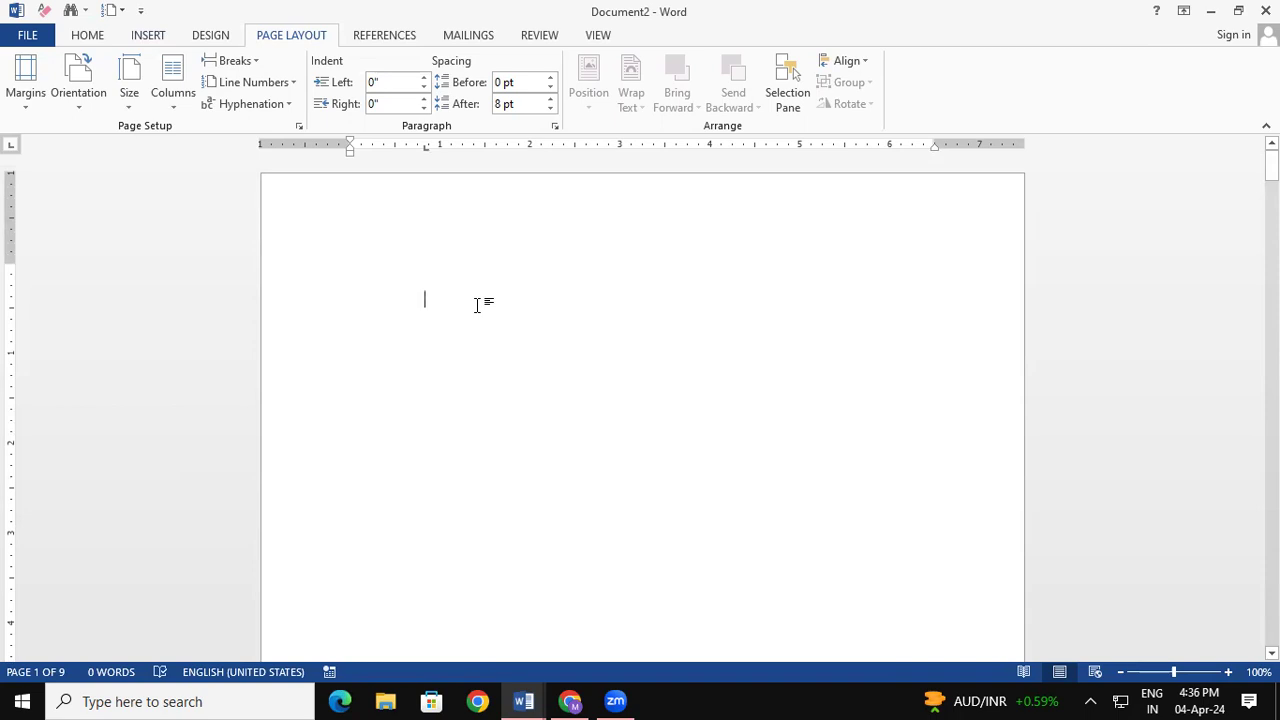
key("ctrl+End")
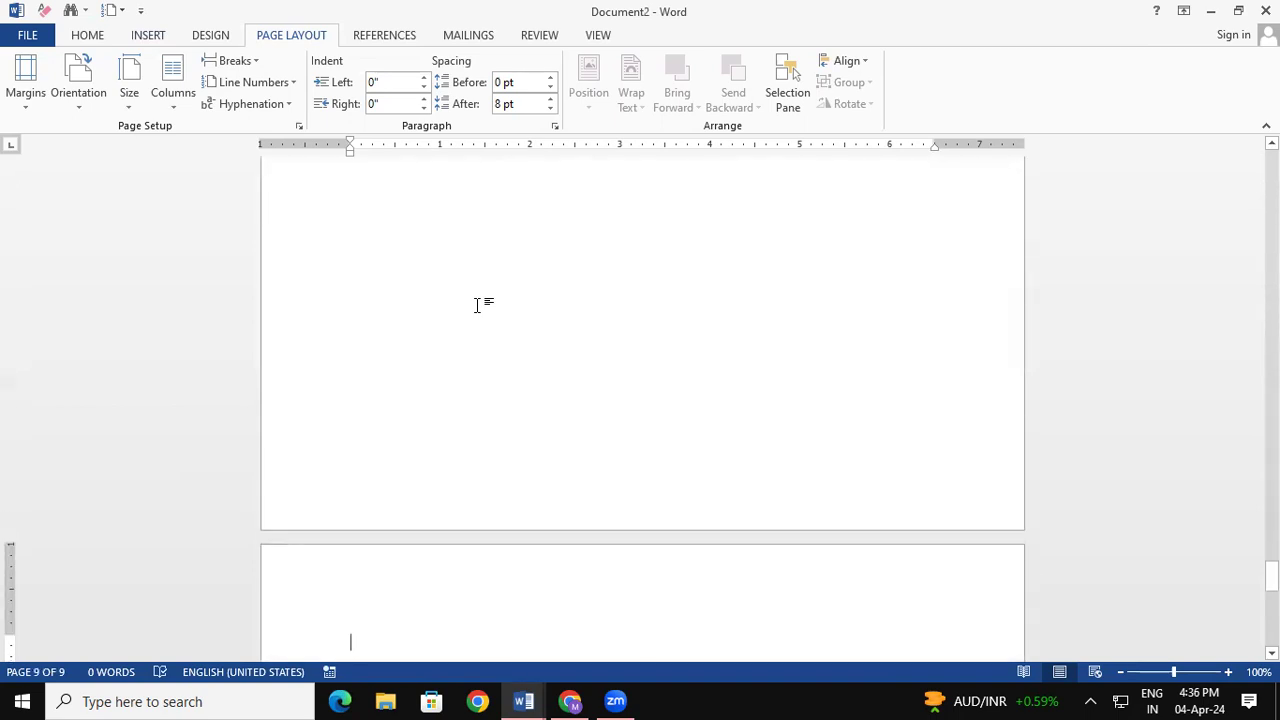
key("ctrl+g")
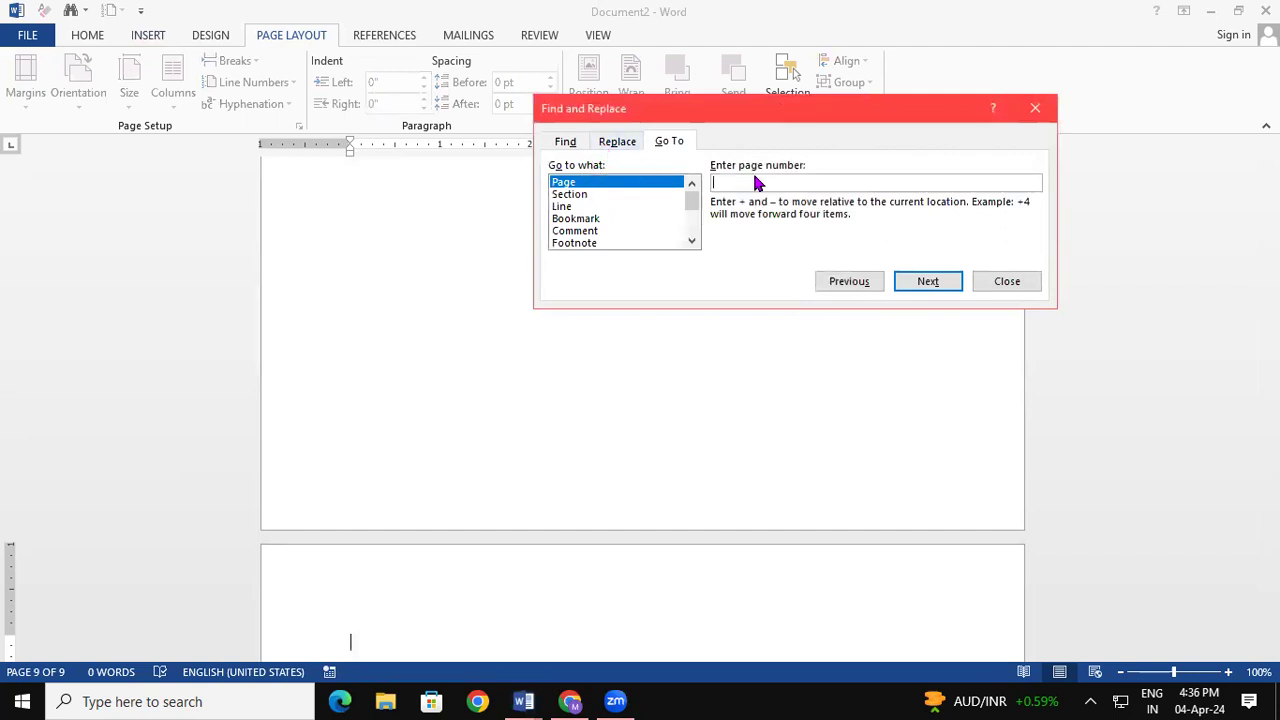
Go to page 2 via Go To, then close the dialog.
type("2")
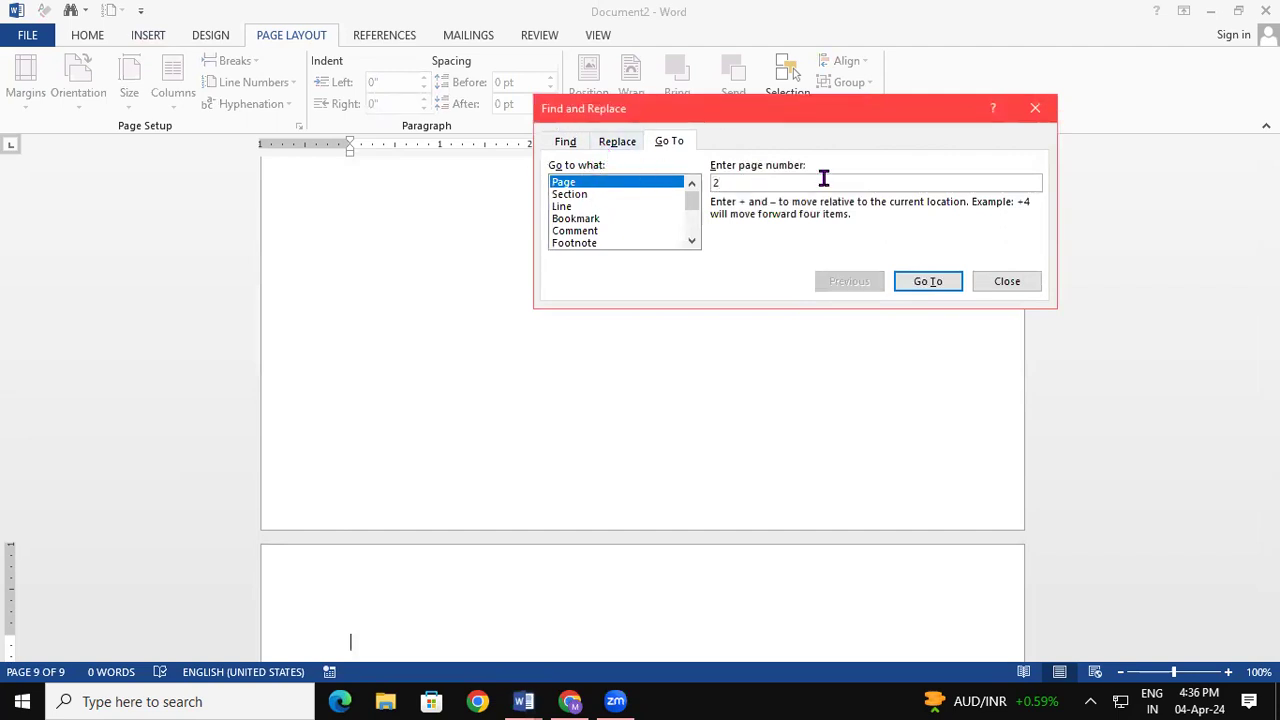
left_click(917, 281)
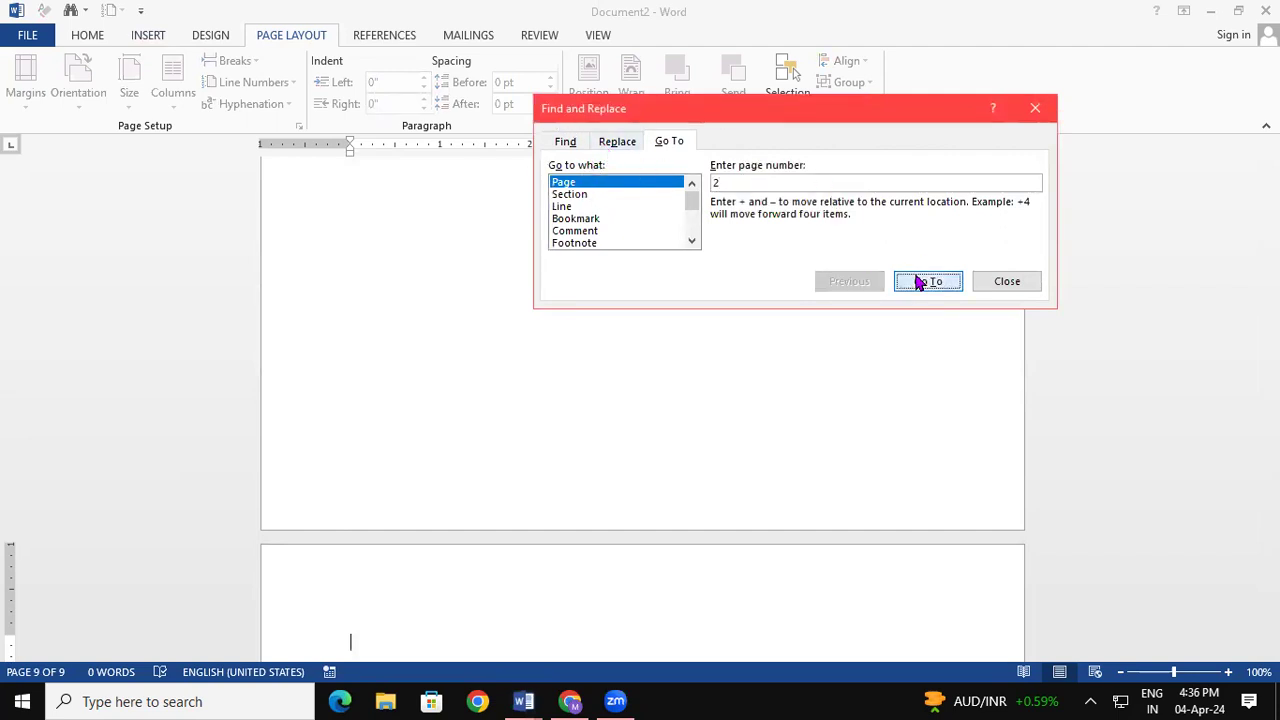
left_click(1035, 108)
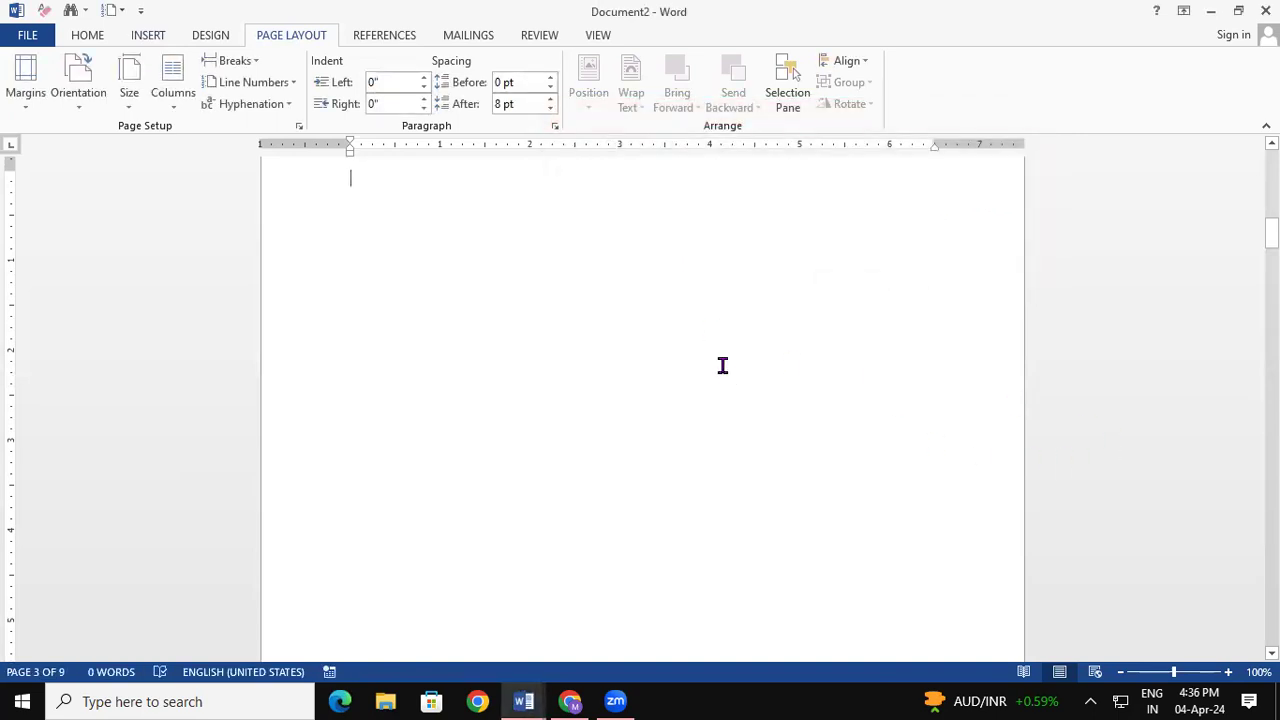
key("ctrl+End")
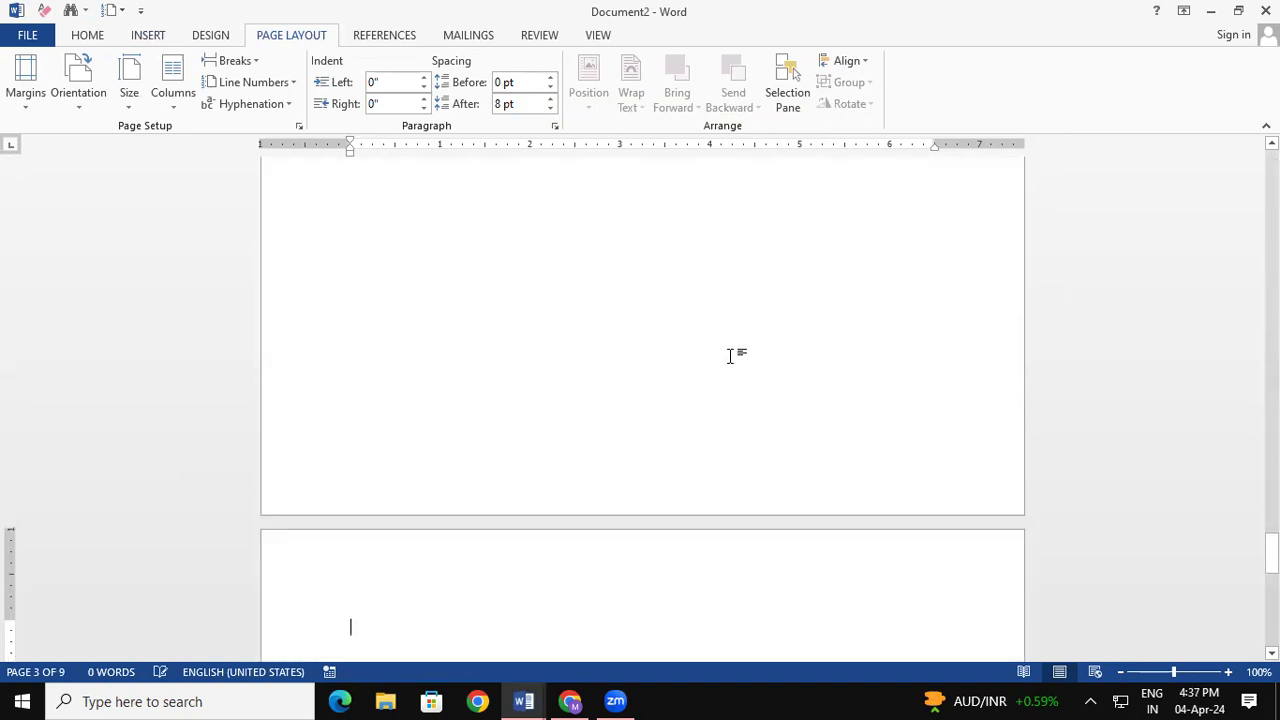
scroll(730, 356, "down", 5)
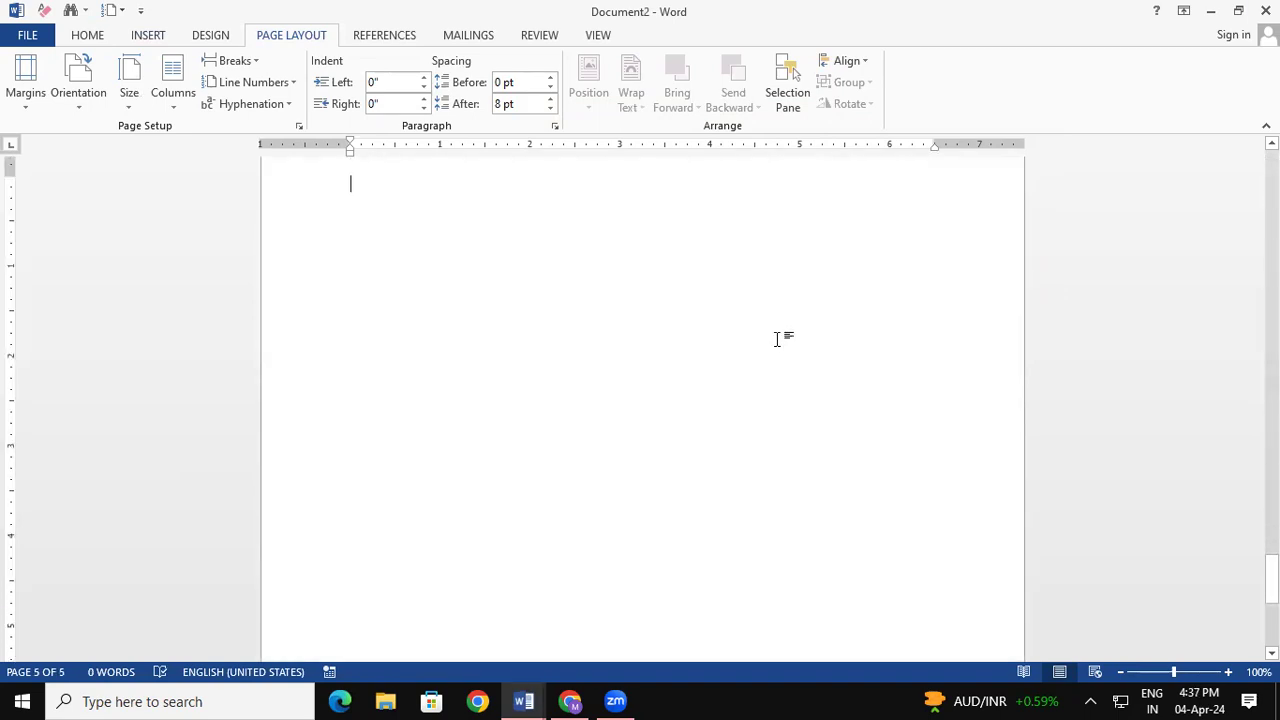
Close Document2 and Document1, choosing Don't Save for both.
left_click(1265, 11)
left_click(651, 388)
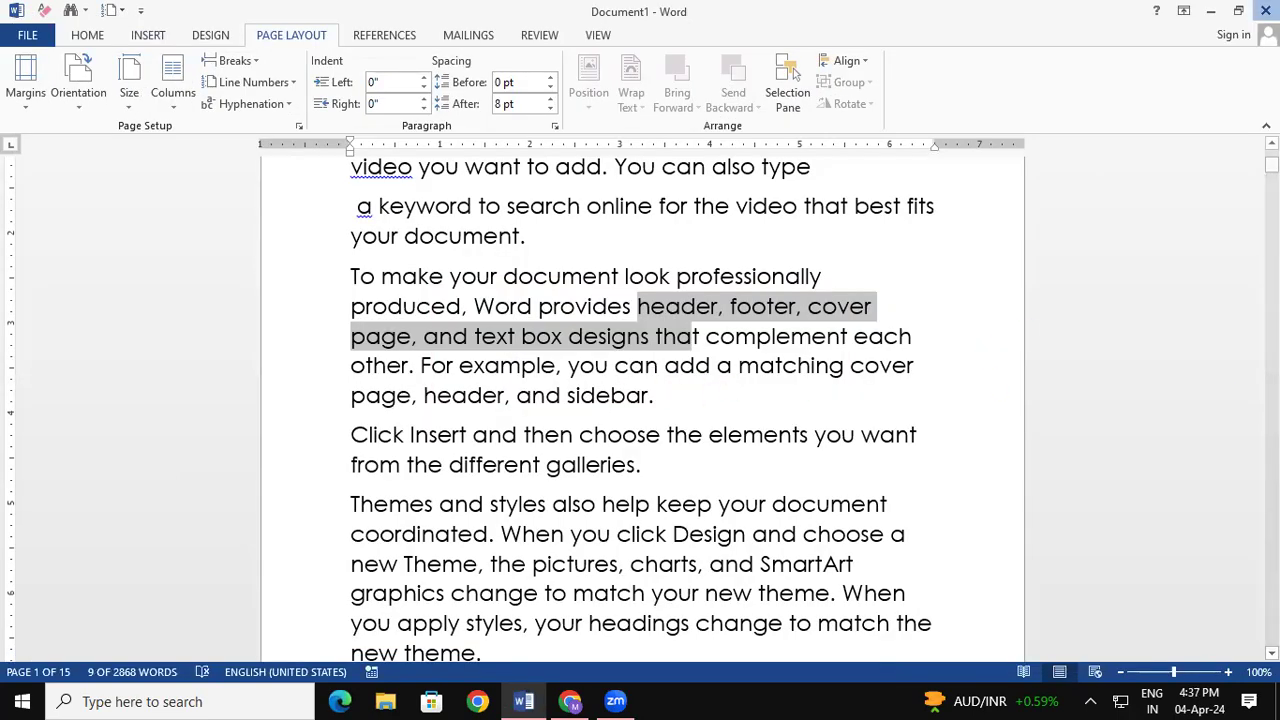
left_click(1265, 11)
left_click(638, 386)
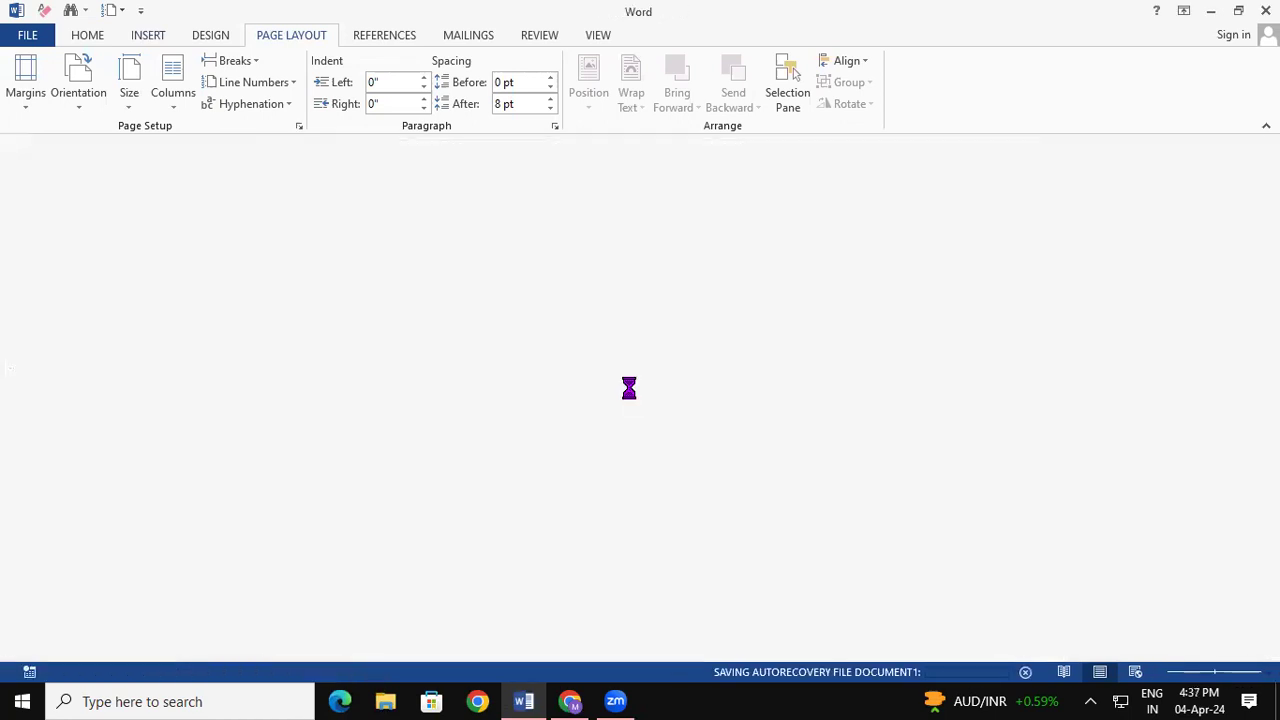
Launch Word with 'winword' from the Run box and create a Blank document.
key("super+r")
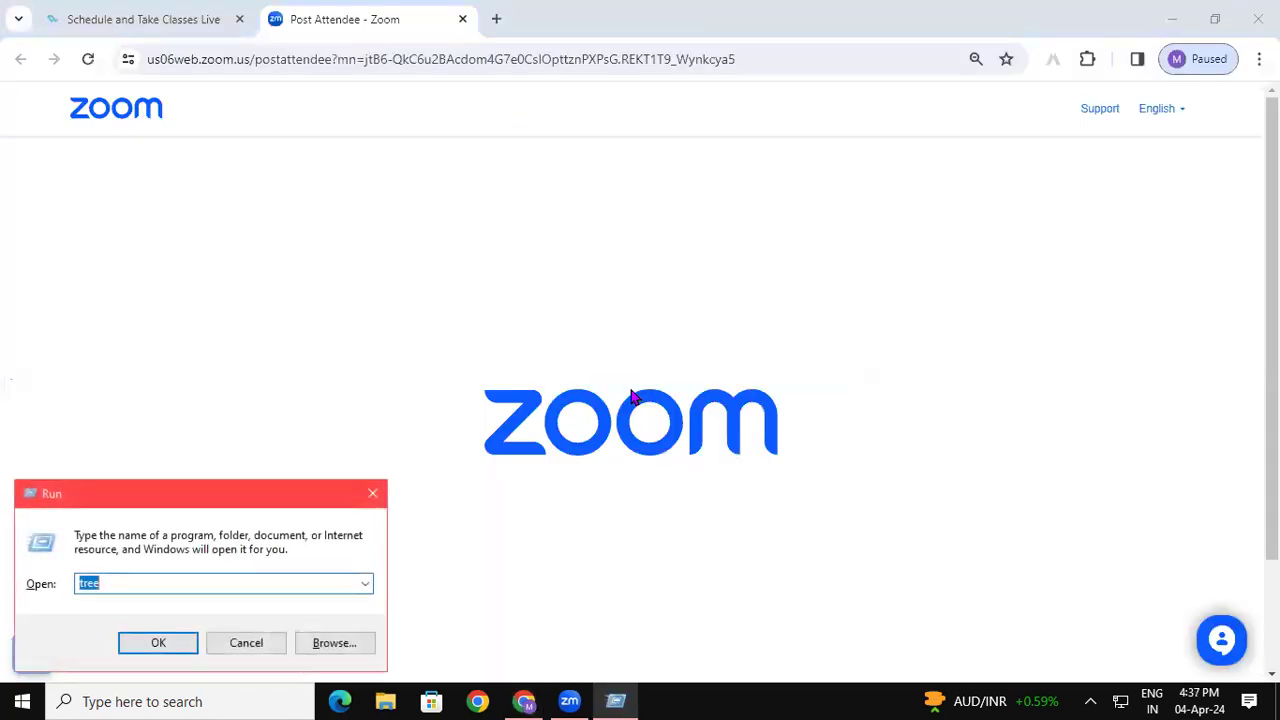
type("winword")
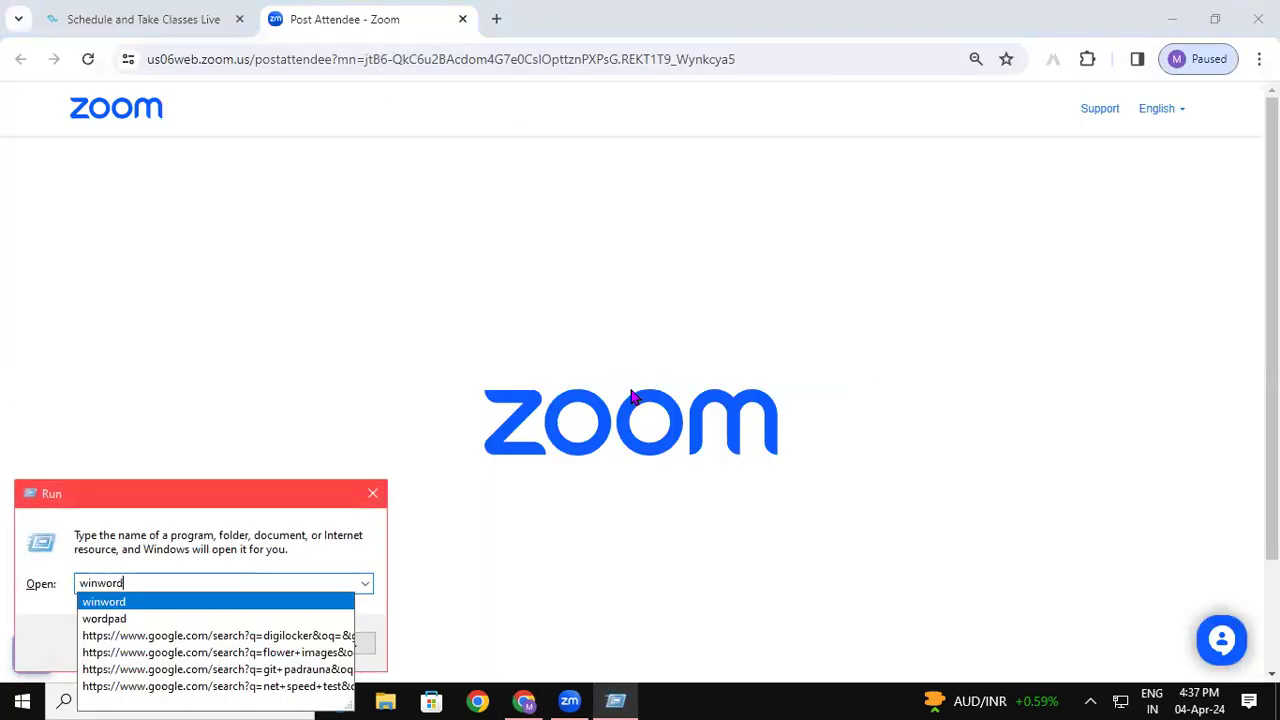
key("Return")
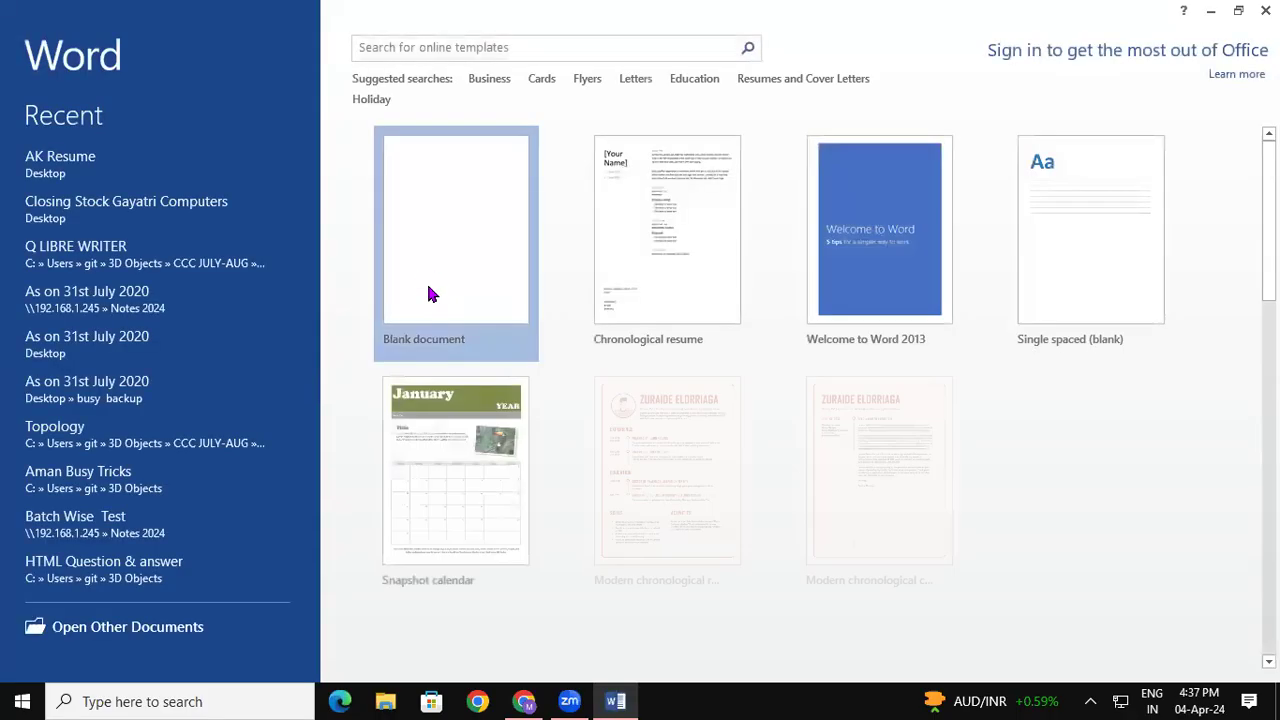
left_click(428, 288)
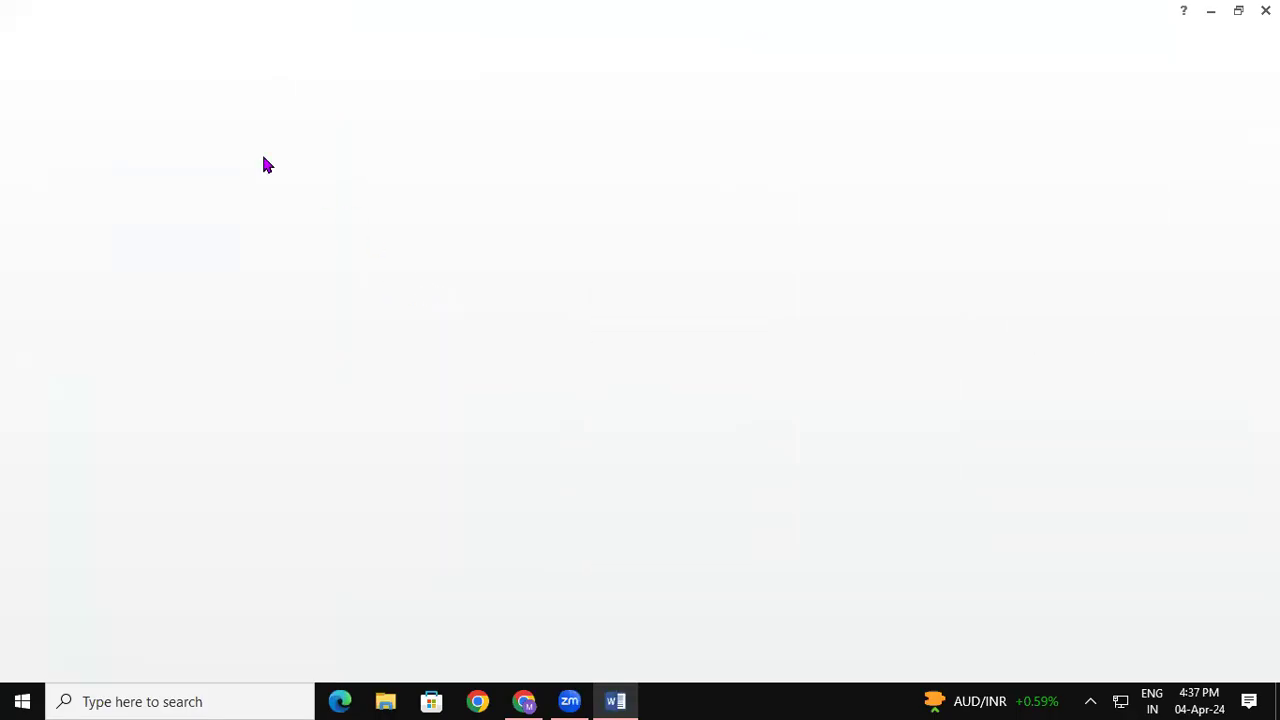
Insert a Blank Page into the new document.
left_click(147, 35)
left_click(24, 96)
left_click(502, 268)
left_click(63, 113)
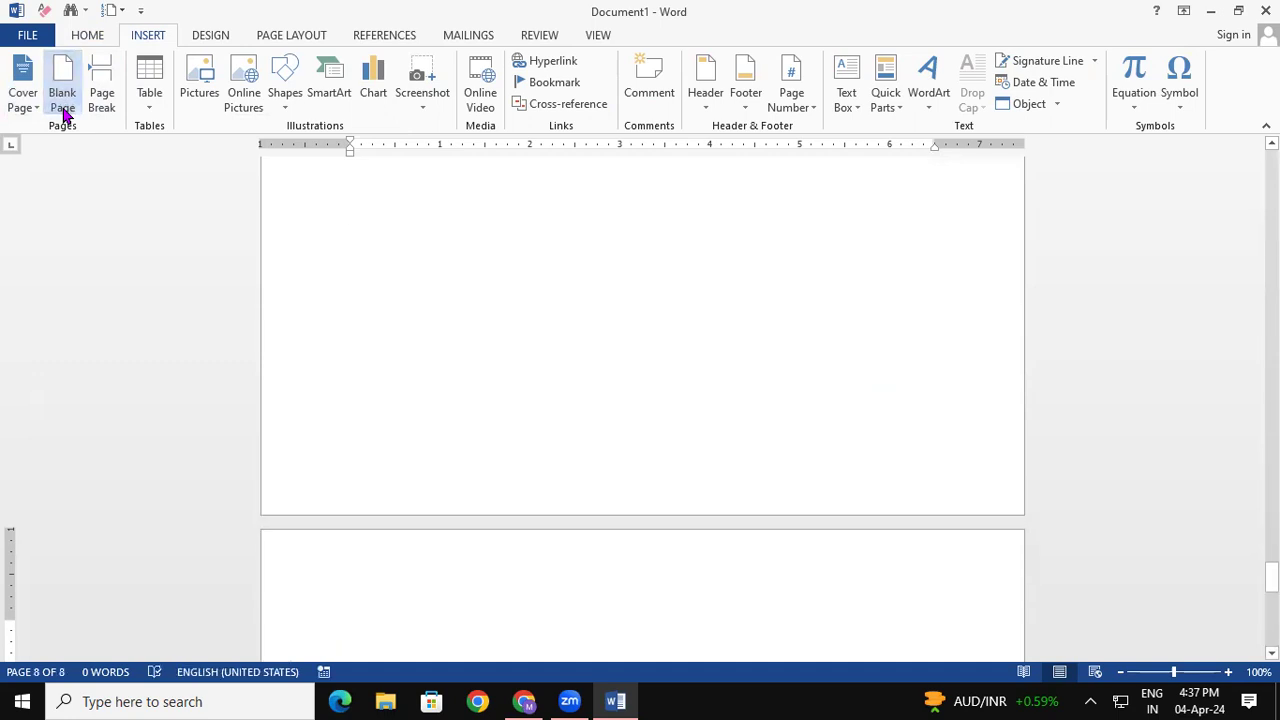
Scroll past the blank first page and place the insertion point at the top of page 2.
left_click_drag(1271, 577, 1236, 163)
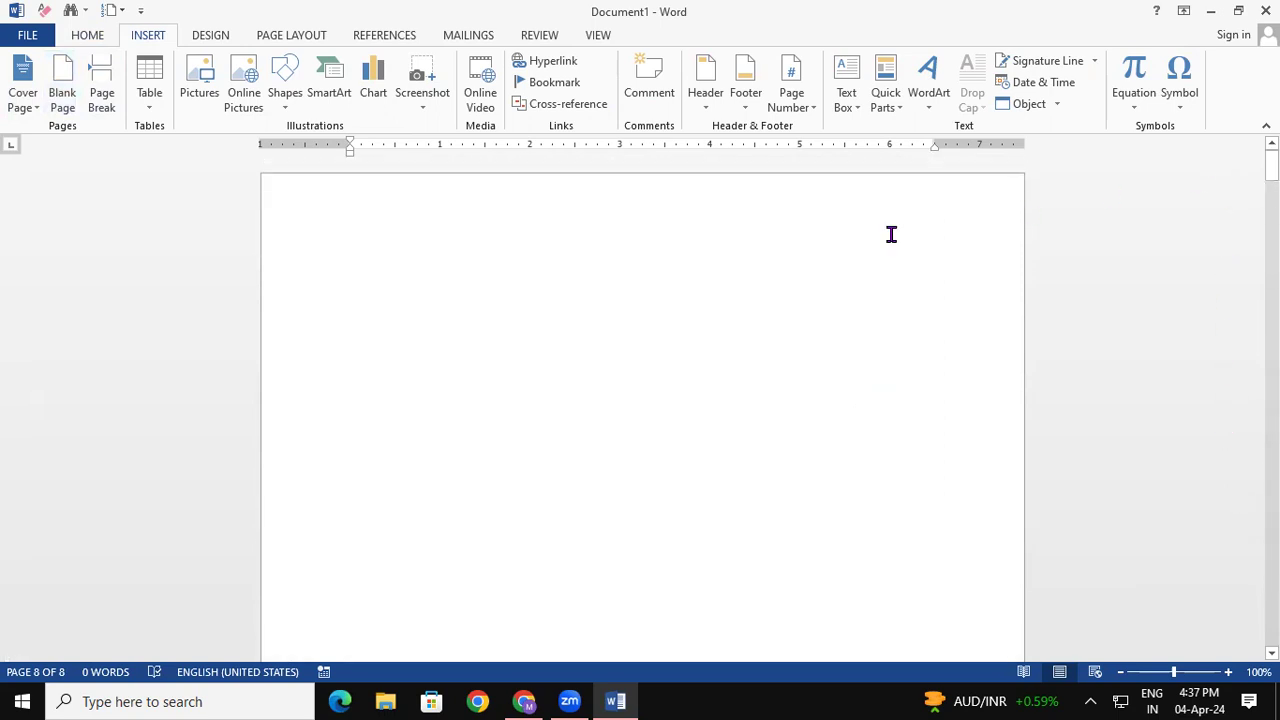
scroll(633, 335, "down", 10)
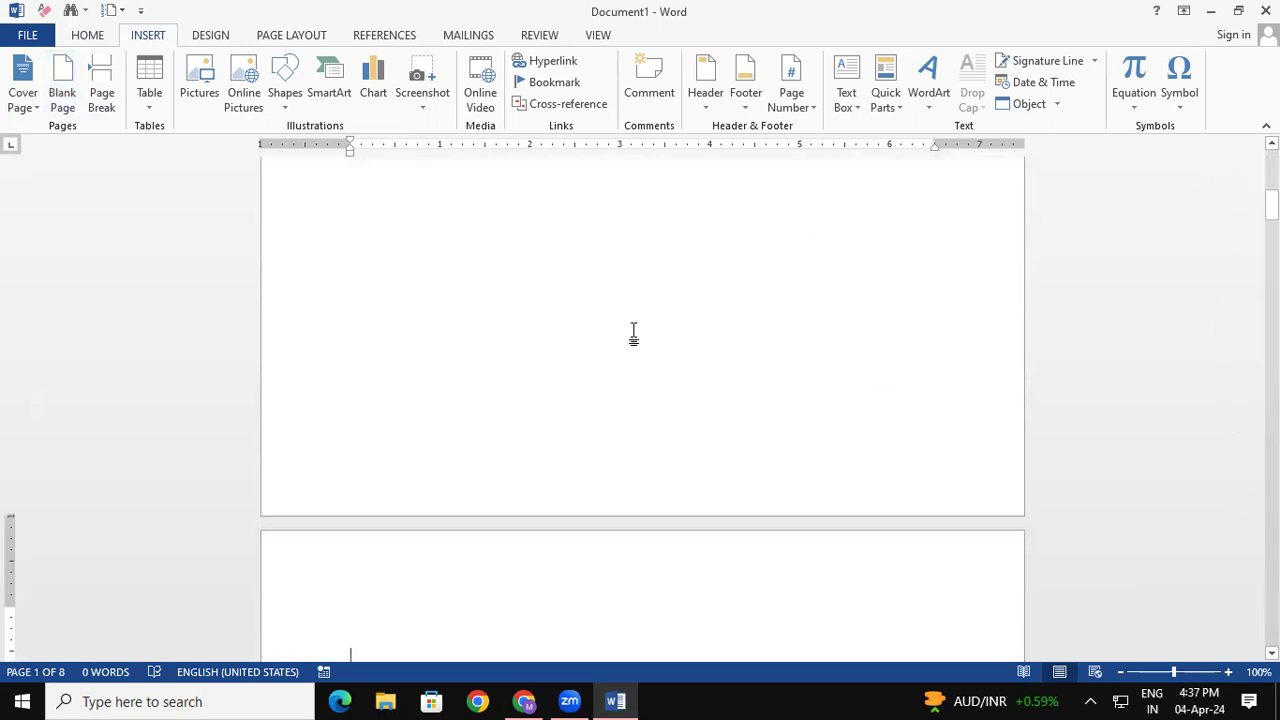
scroll(633, 335, "down", 10)
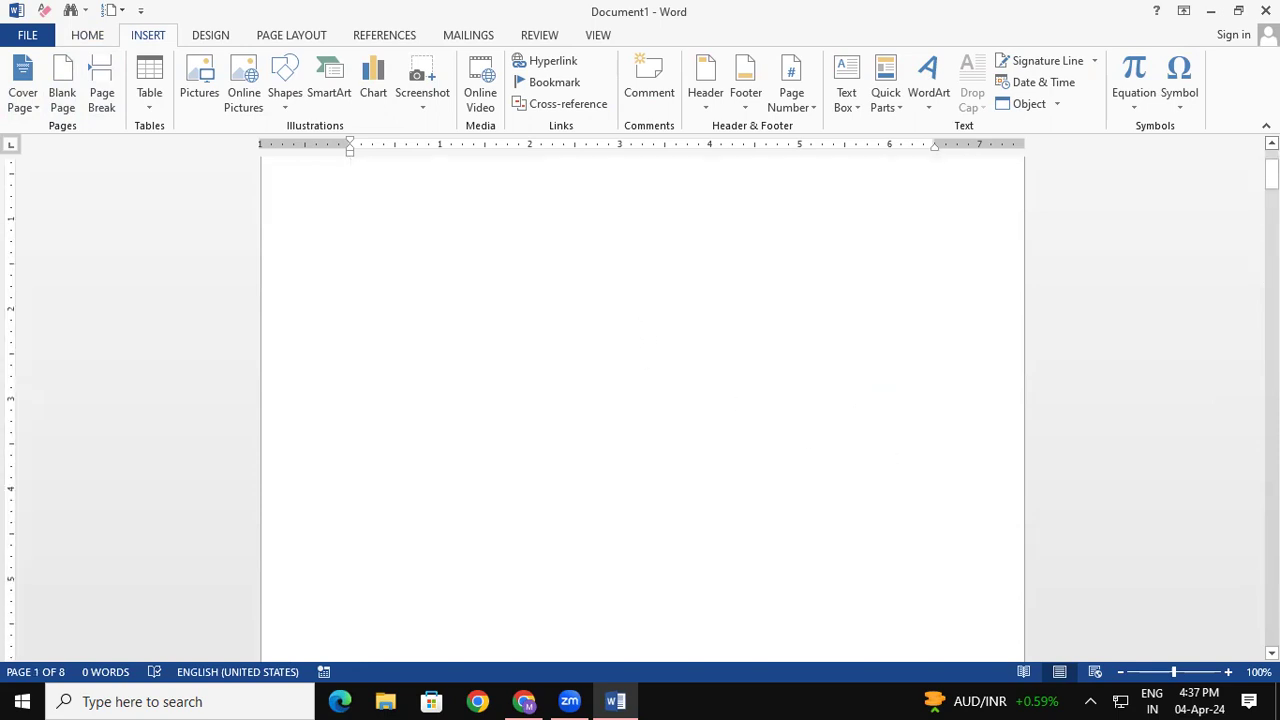
scroll(640, 400, "up", 2)
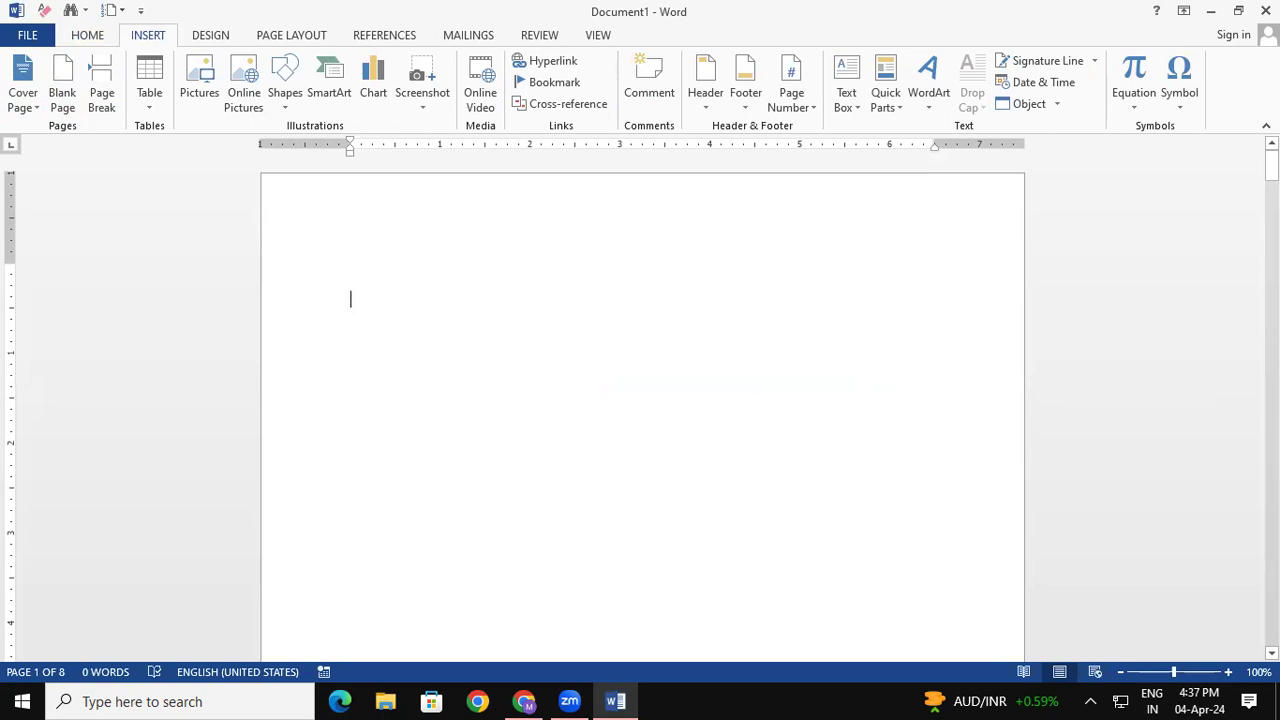
scroll(640, 400, "down", 1)
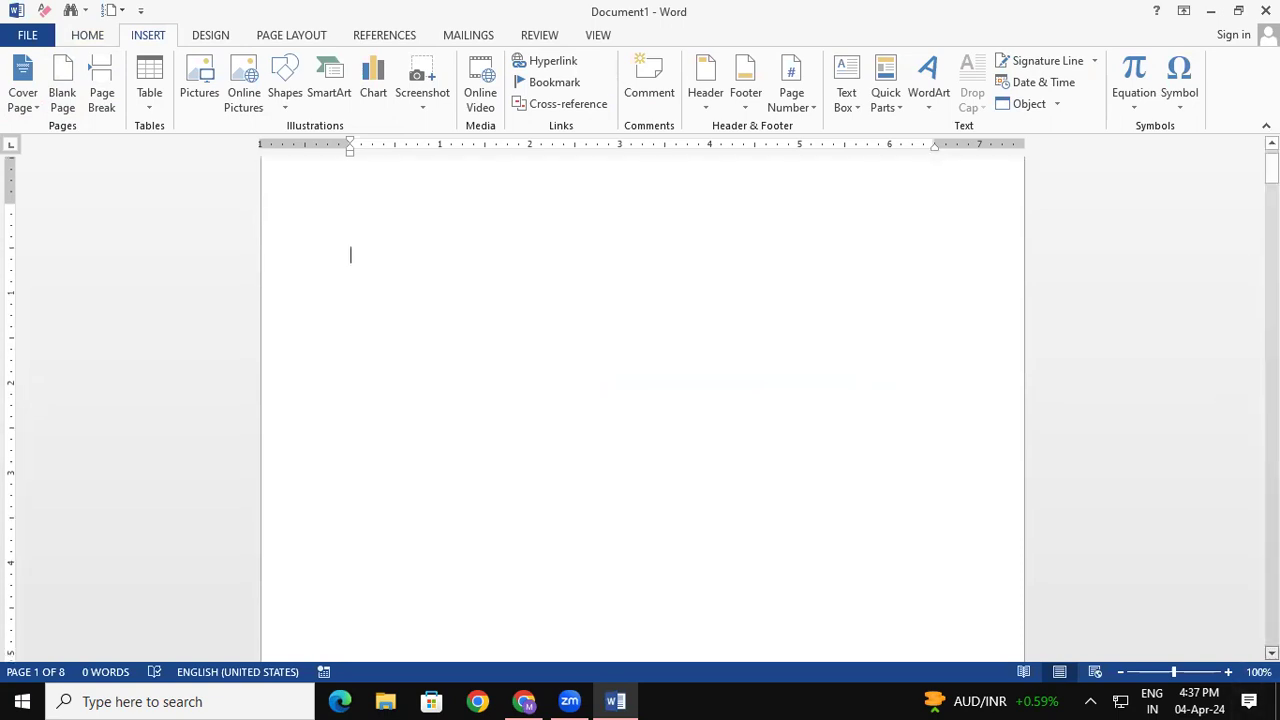
scroll(640, 400, "down", 2)
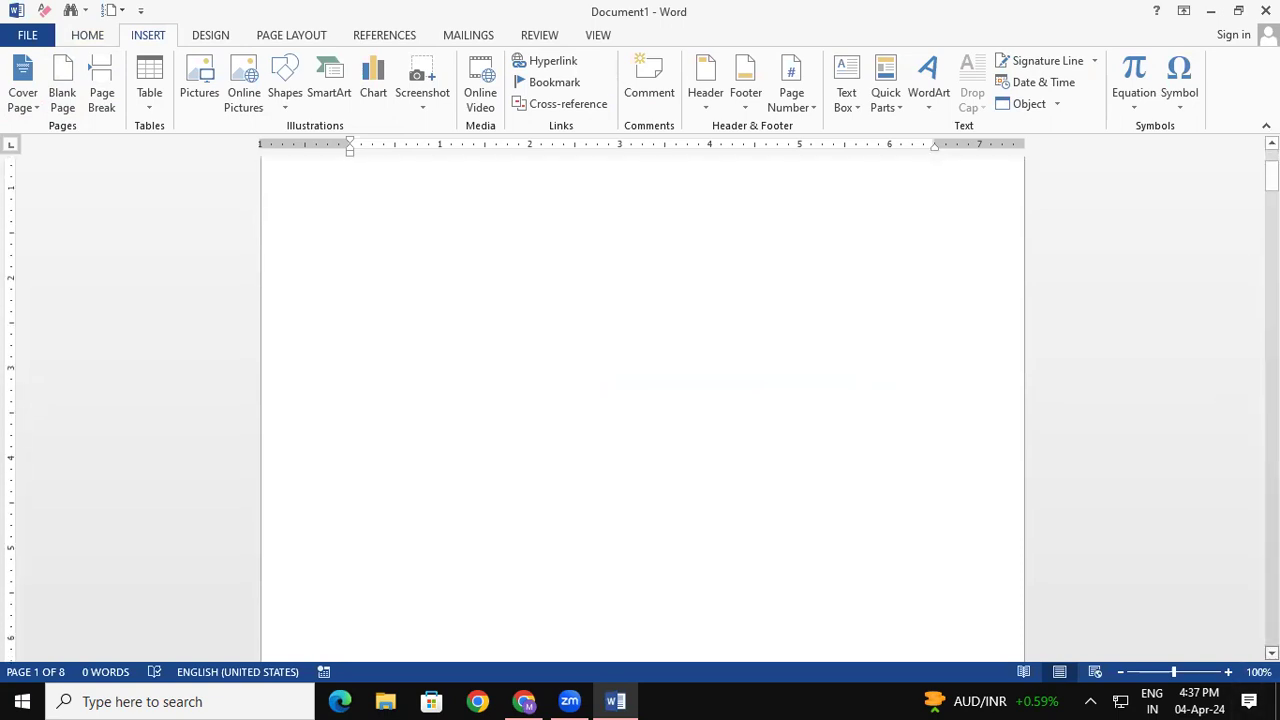
scroll(640, 400, "down", 1)
scroll(640, 400, "down", 1)
scroll(640, 400, "down", 1)
scroll(640, 400, "down", 1)
scroll(640, 400, "down", 2)
scroll(640, 400, "down", 2)
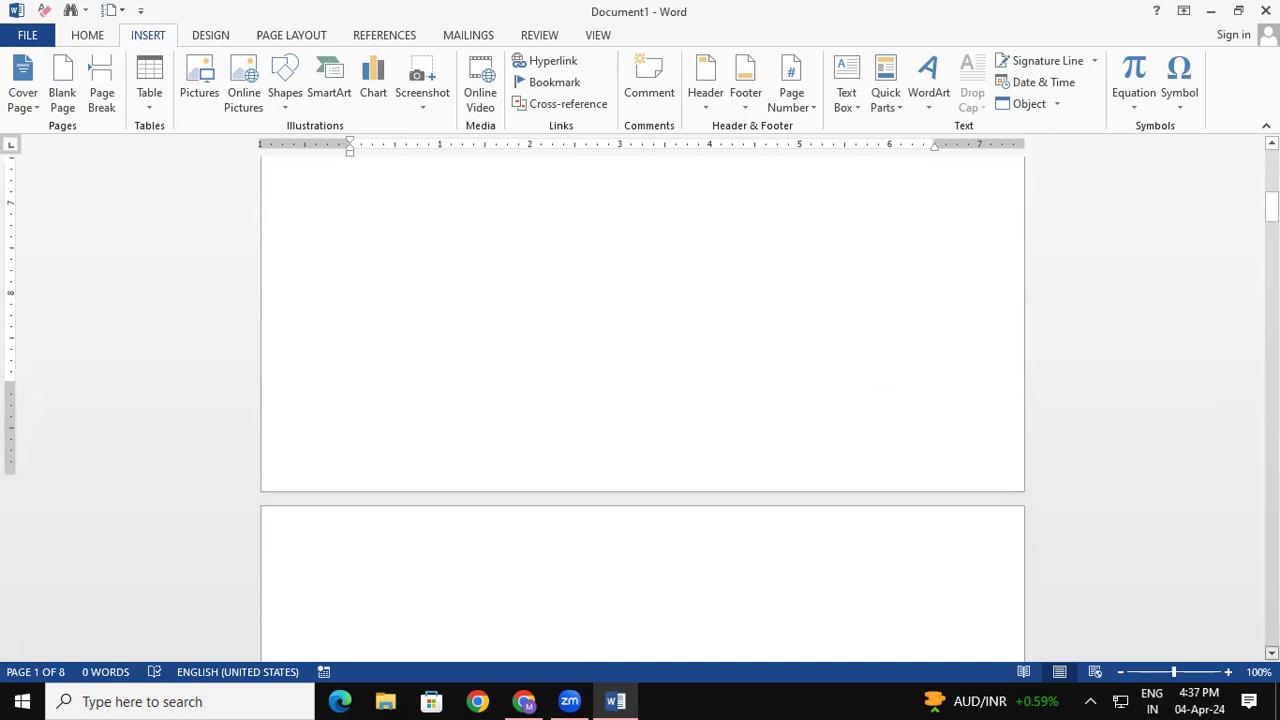
left_click(378, 568)
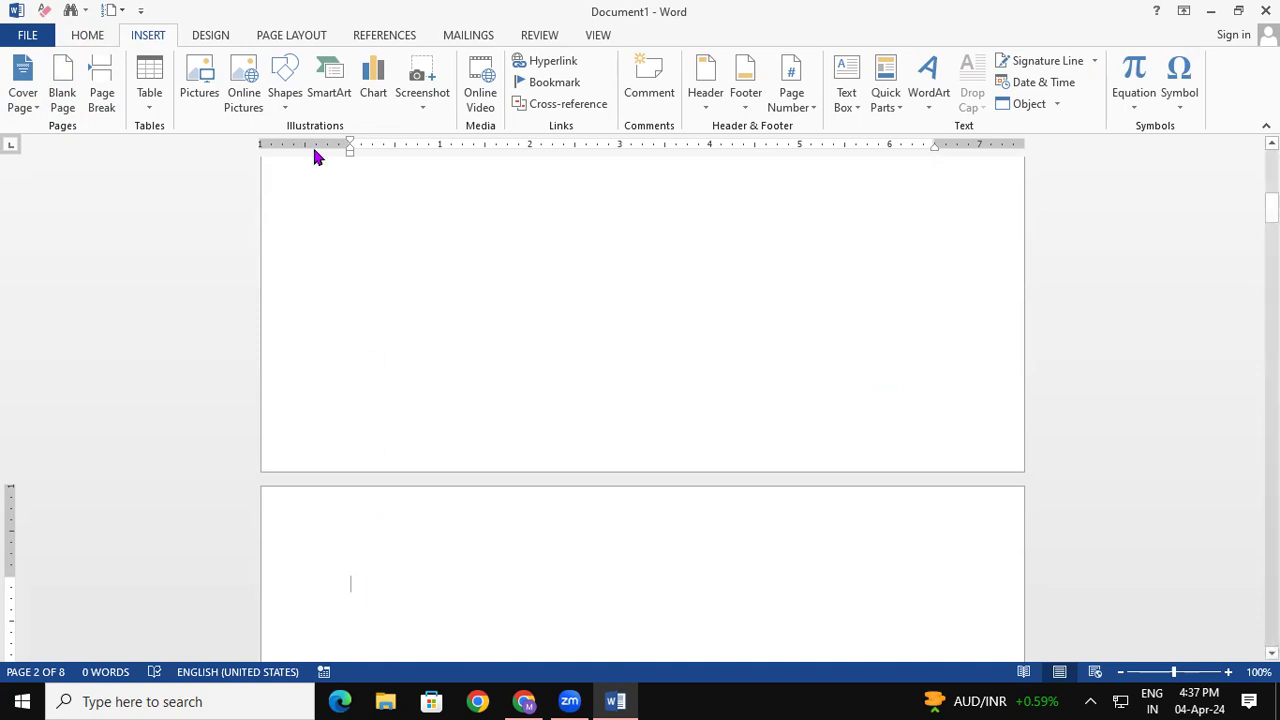
Insert an Even Page section break from Page Layout > Breaks.
left_click(296, 44)
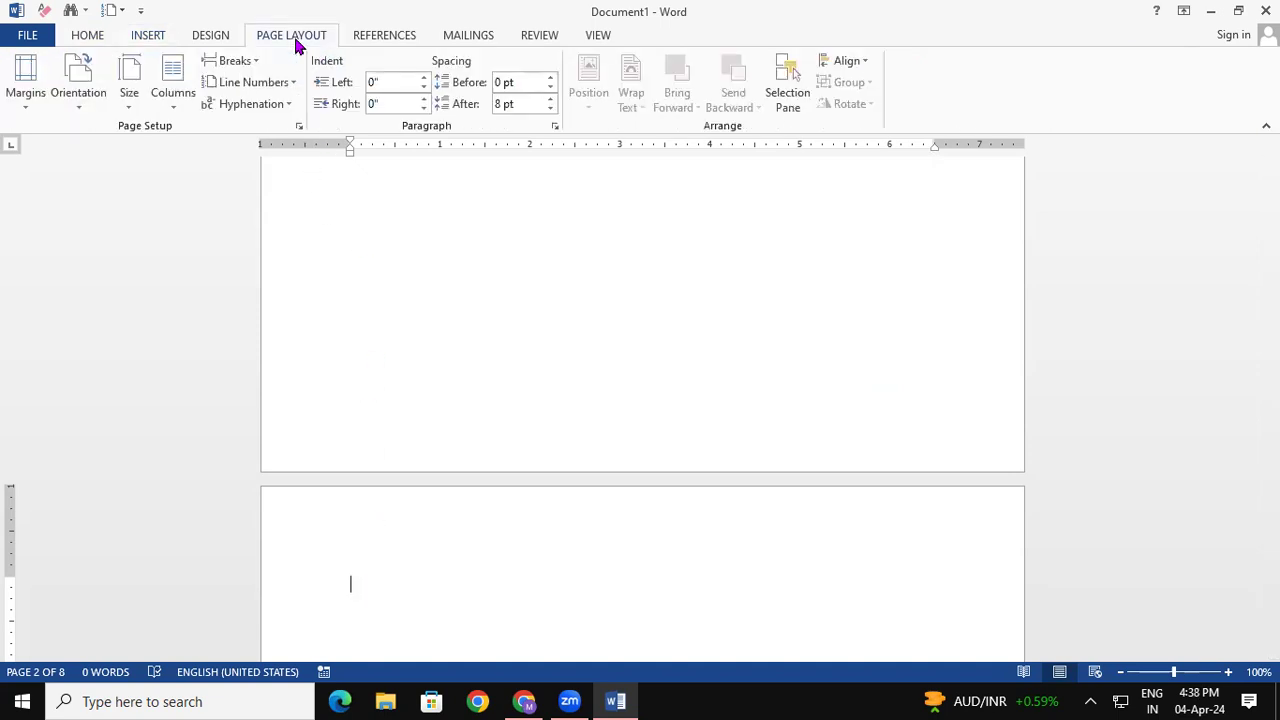
left_click(241, 62)
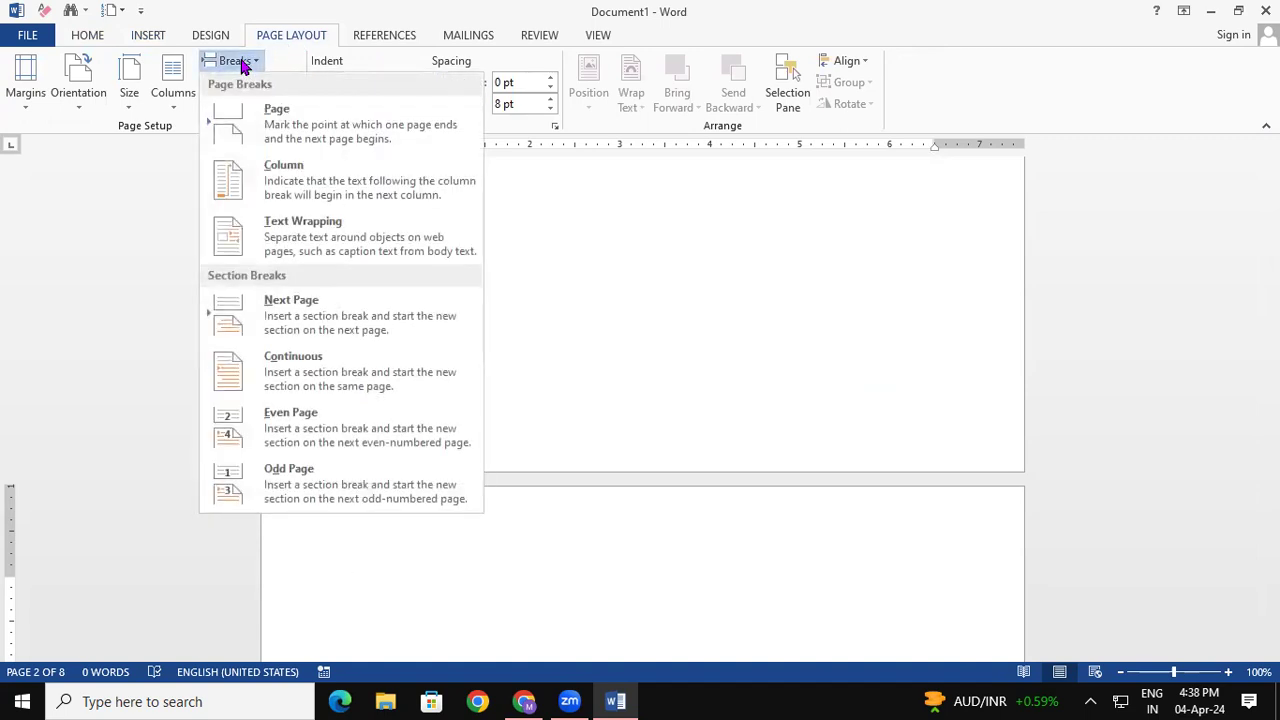
left_click(262, 427)
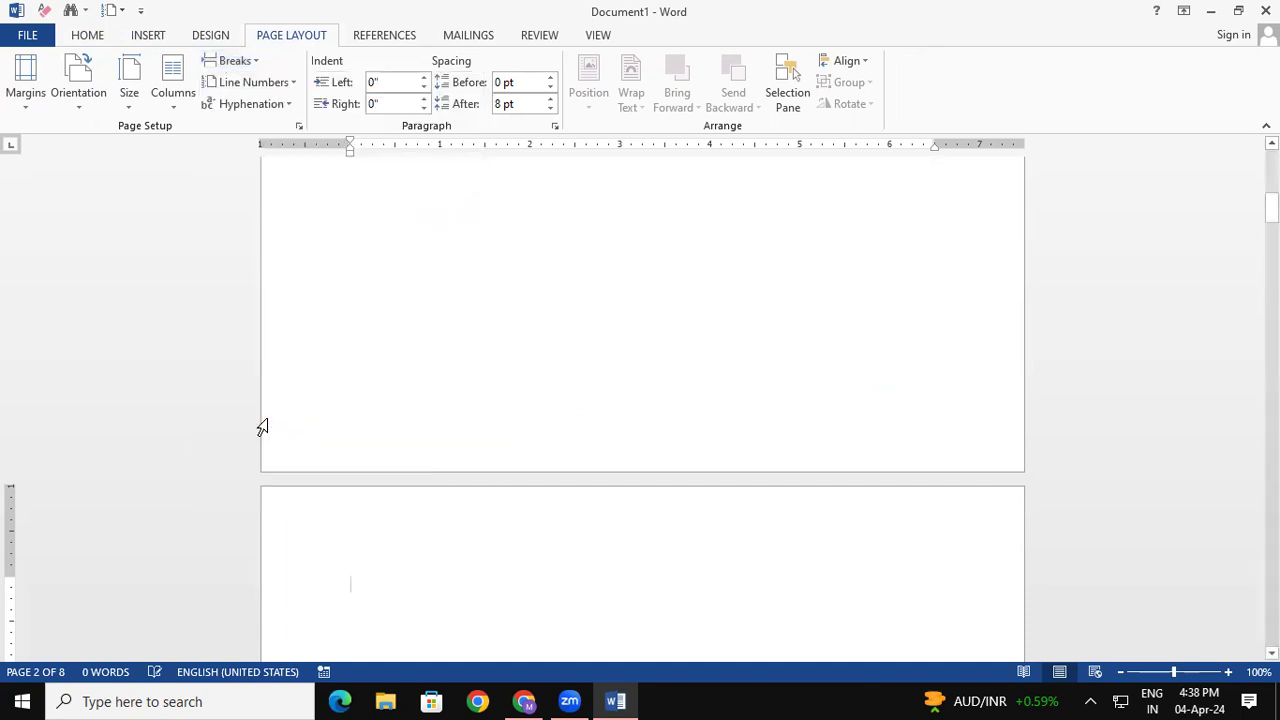
left_click(238, 62)
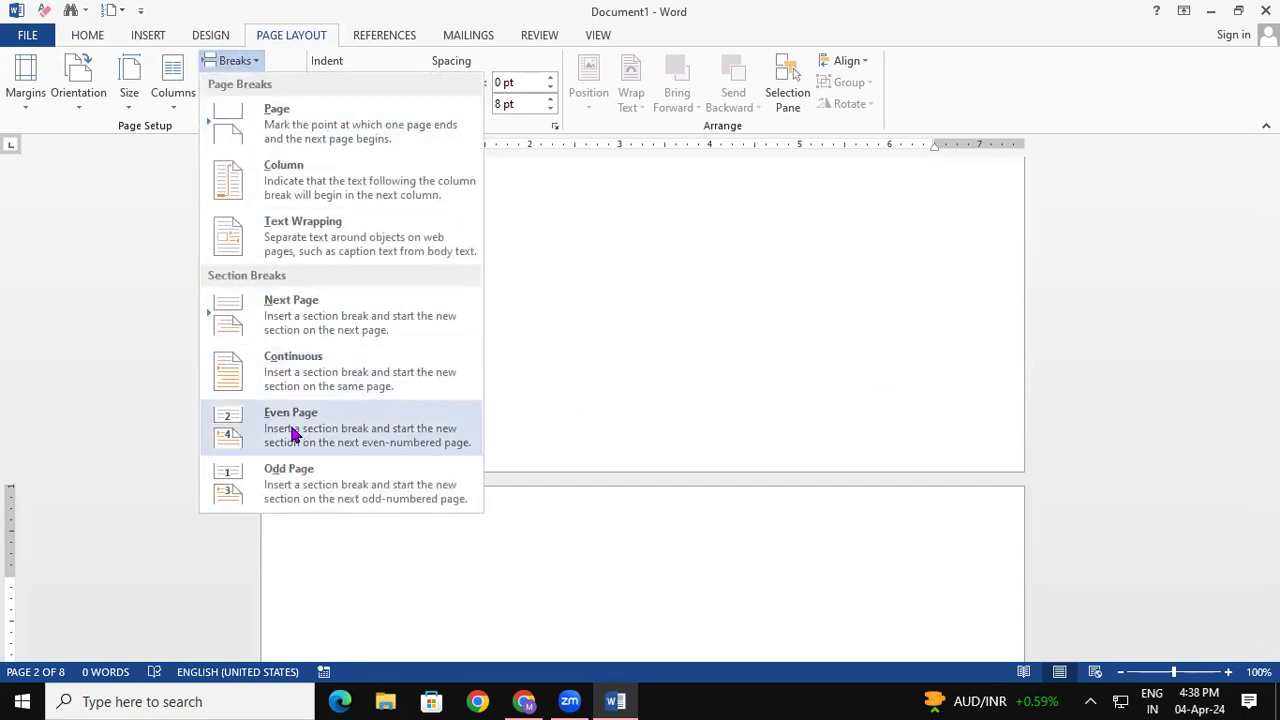
left_click(290, 434)
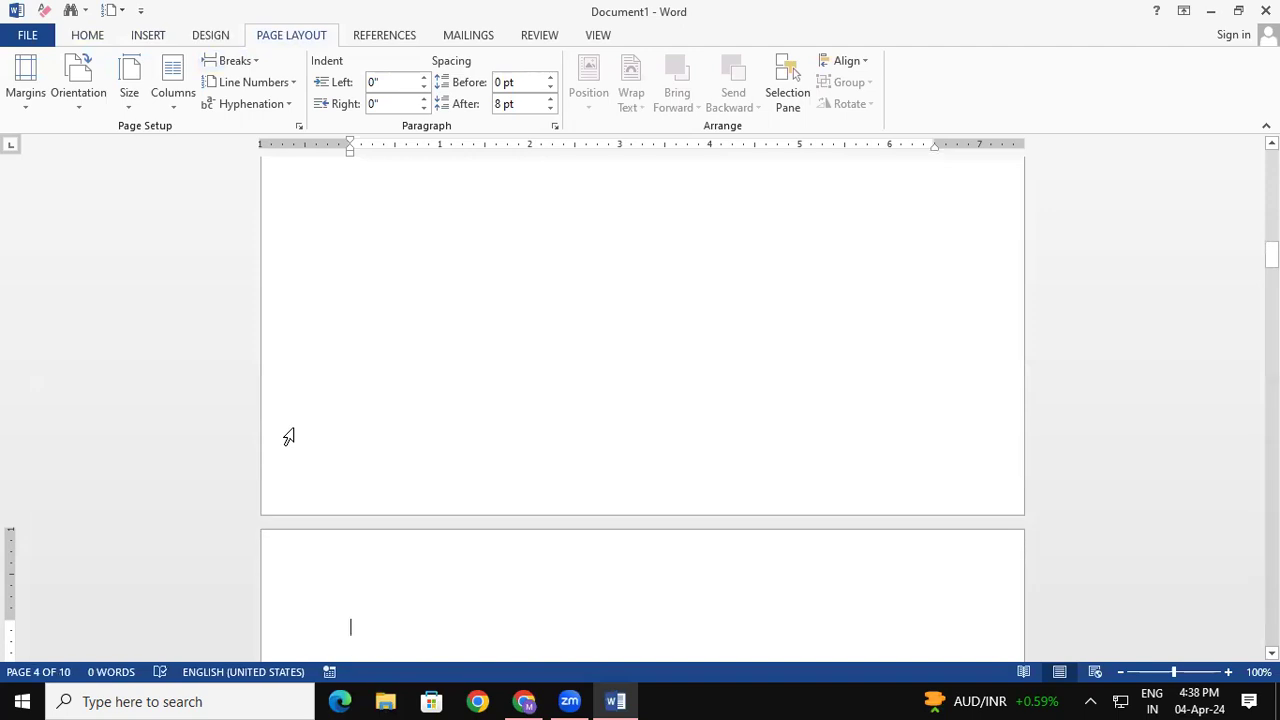
Add a second Even Page section break, bringing the document to 12 pages, and close it.
left_click(244, 63)
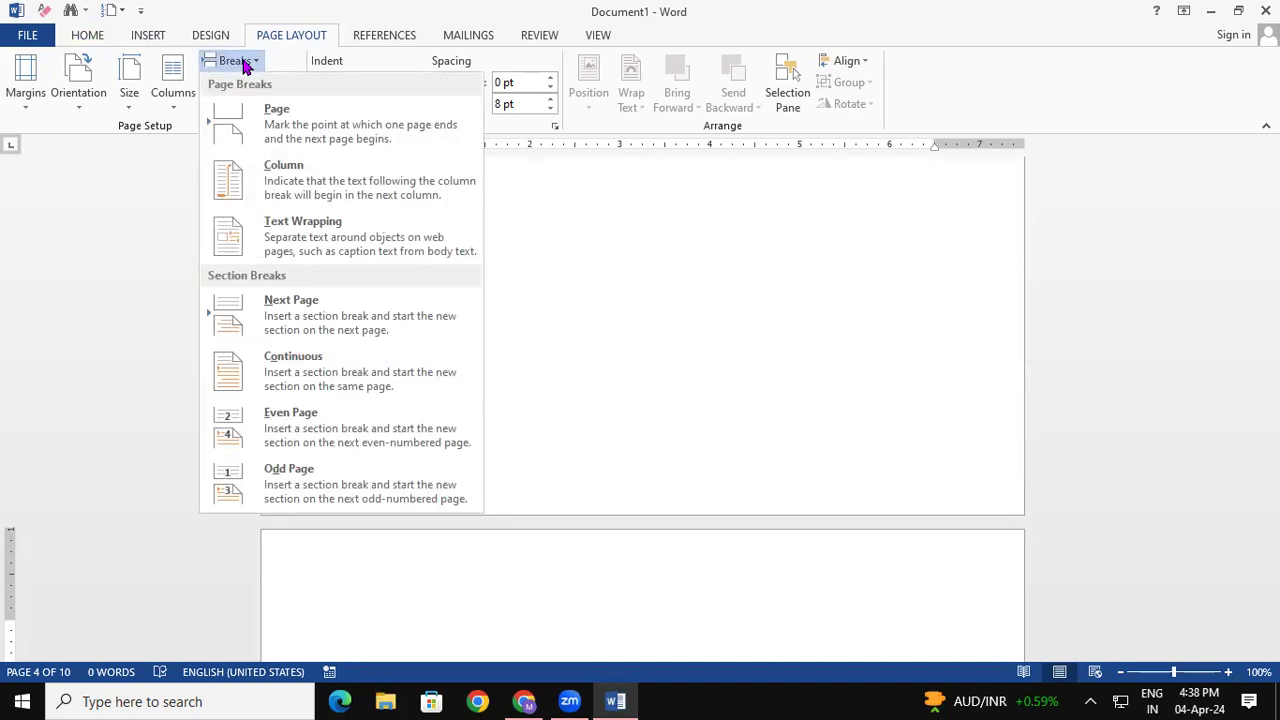
left_click(295, 427)
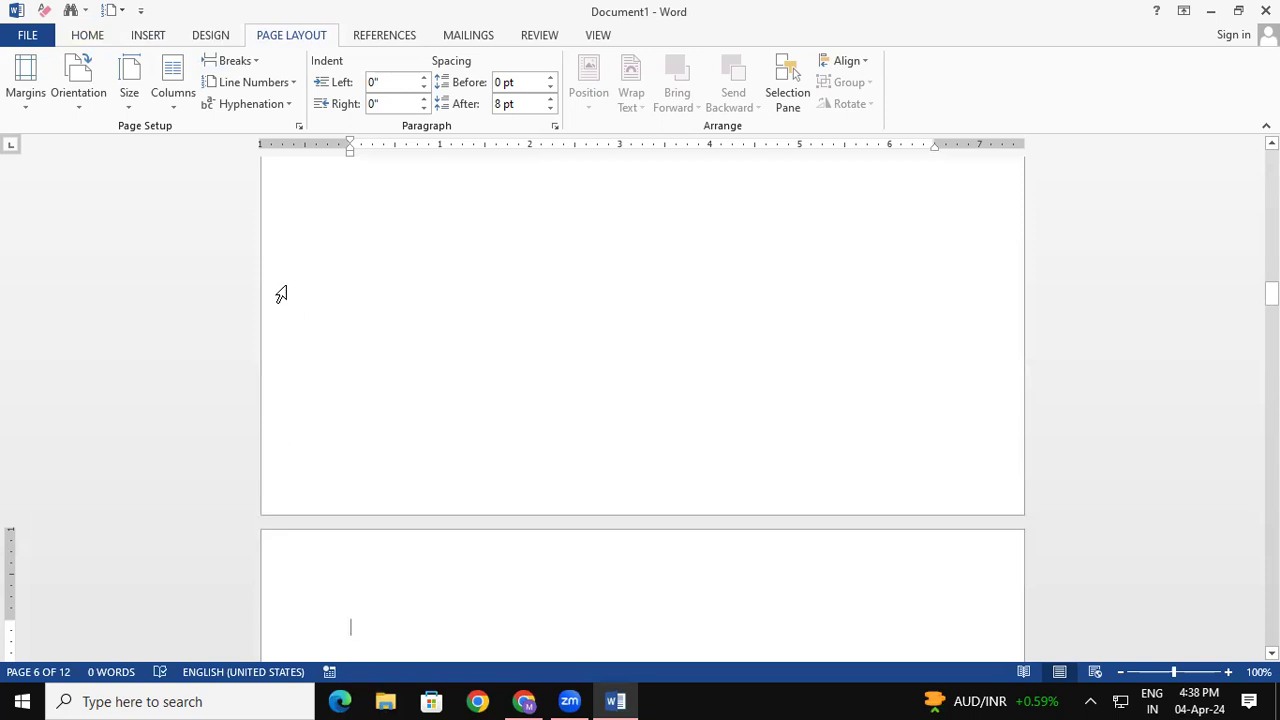
left_click(241, 64)
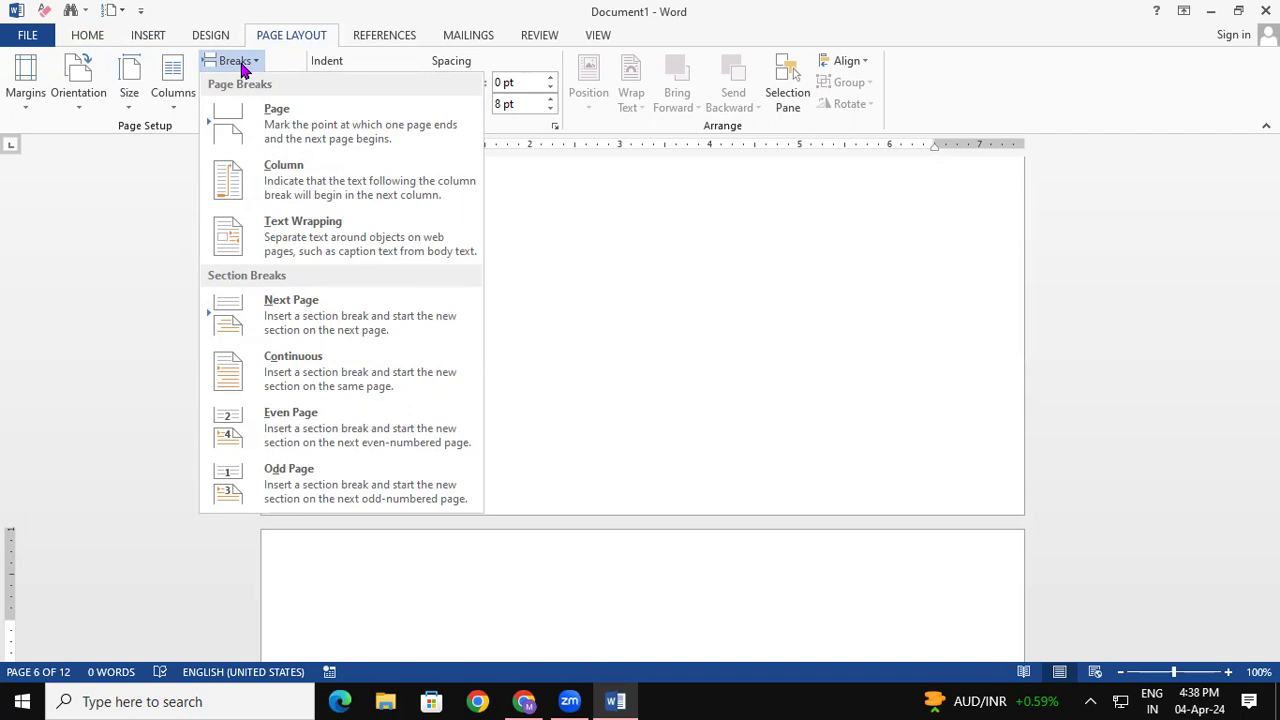
left_click(546, 271)
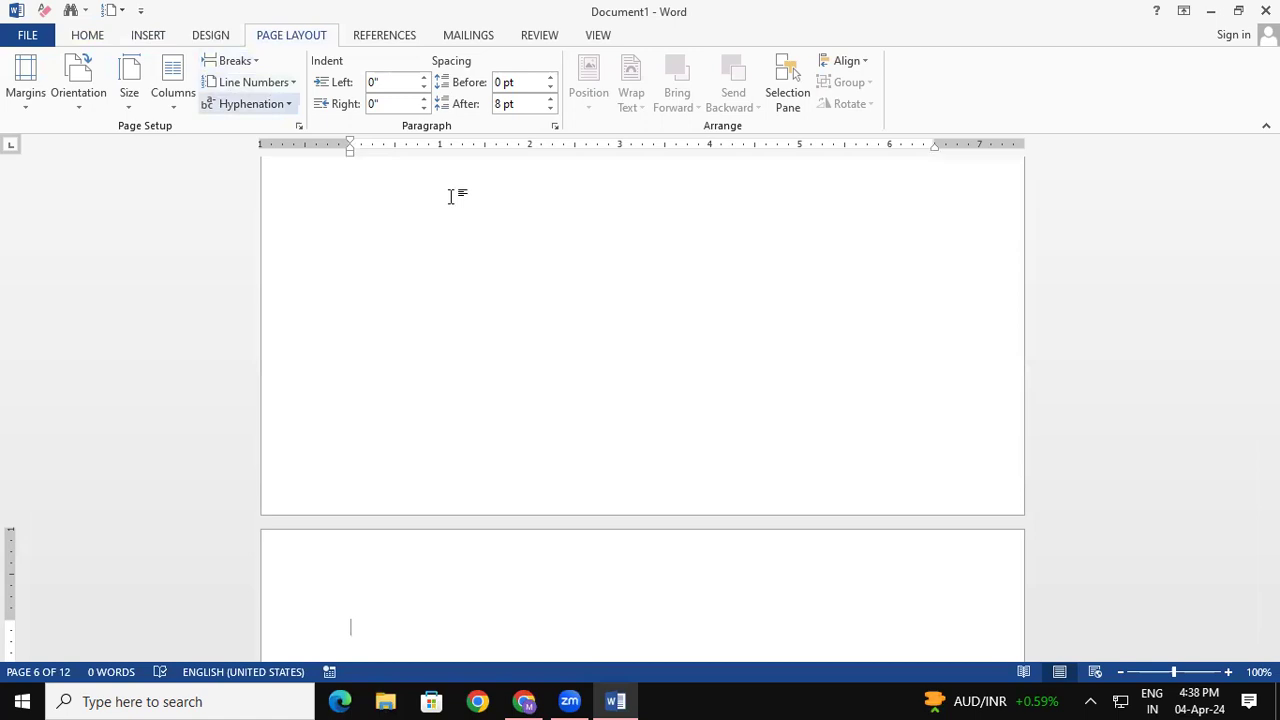
left_click(1265, 11)
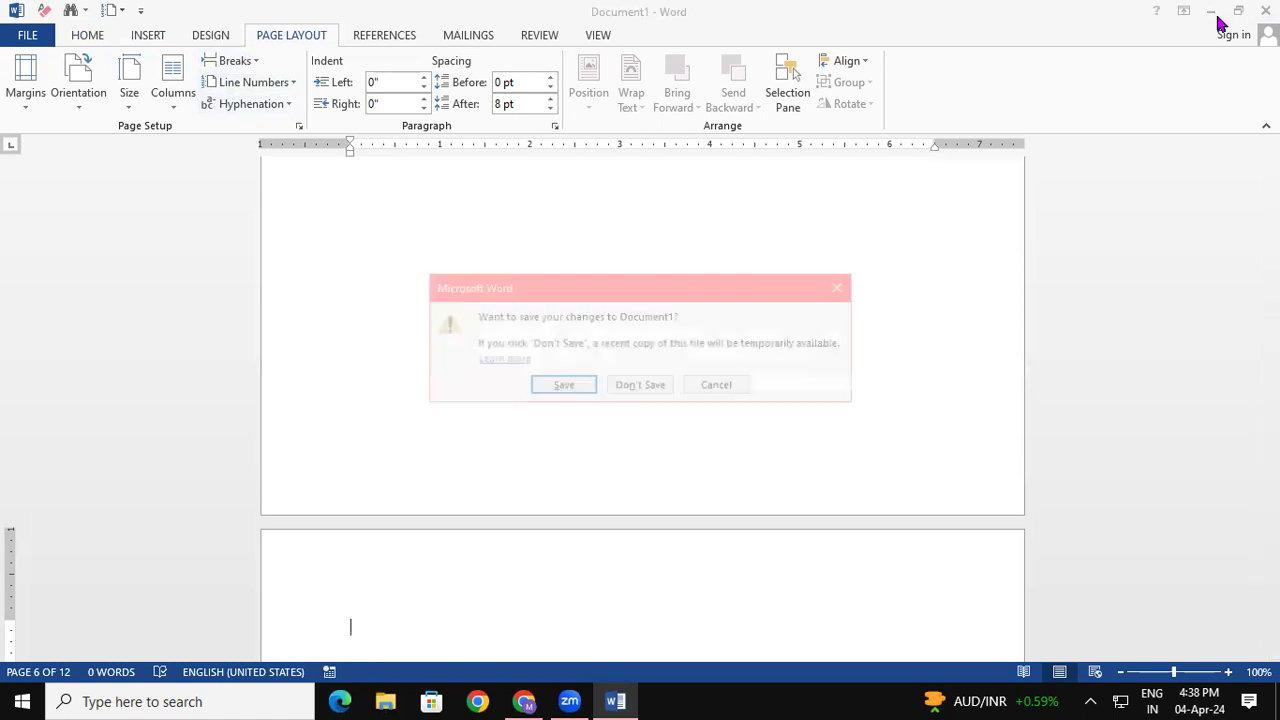
Discard the old document, relaunch Word with winword, and start a new Blank document.
left_click(661, 393)
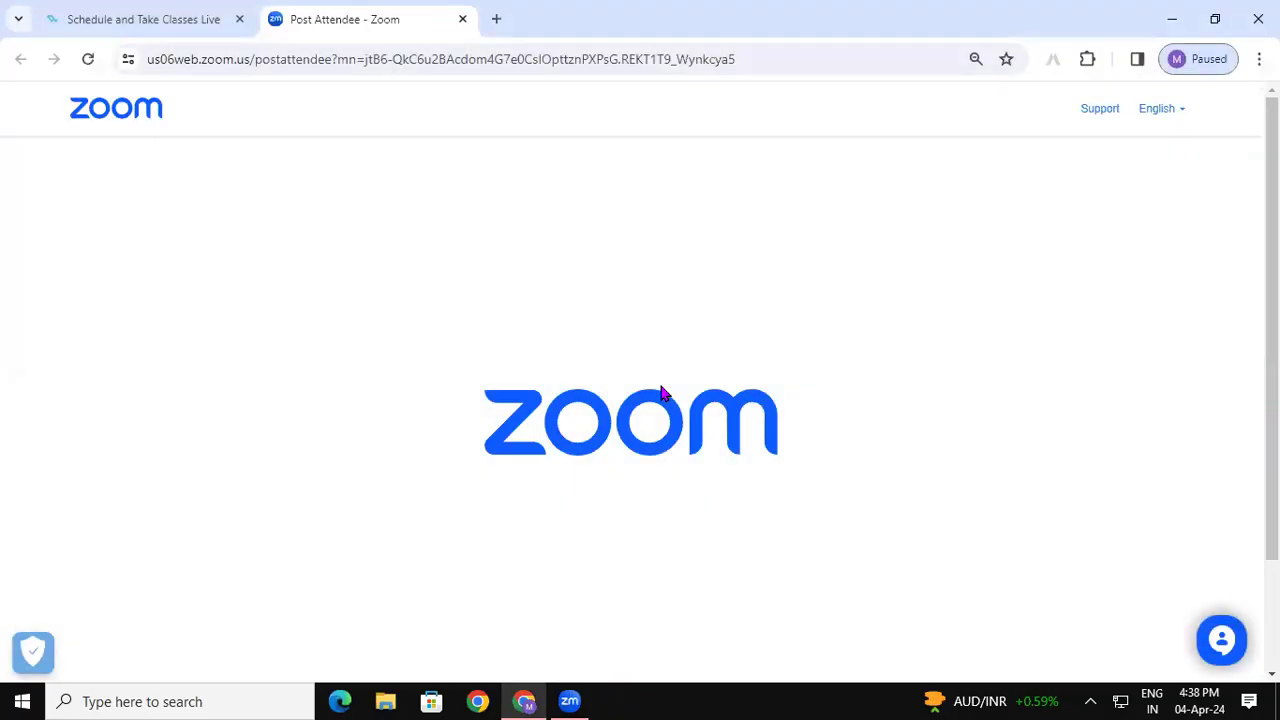
key("super+r")
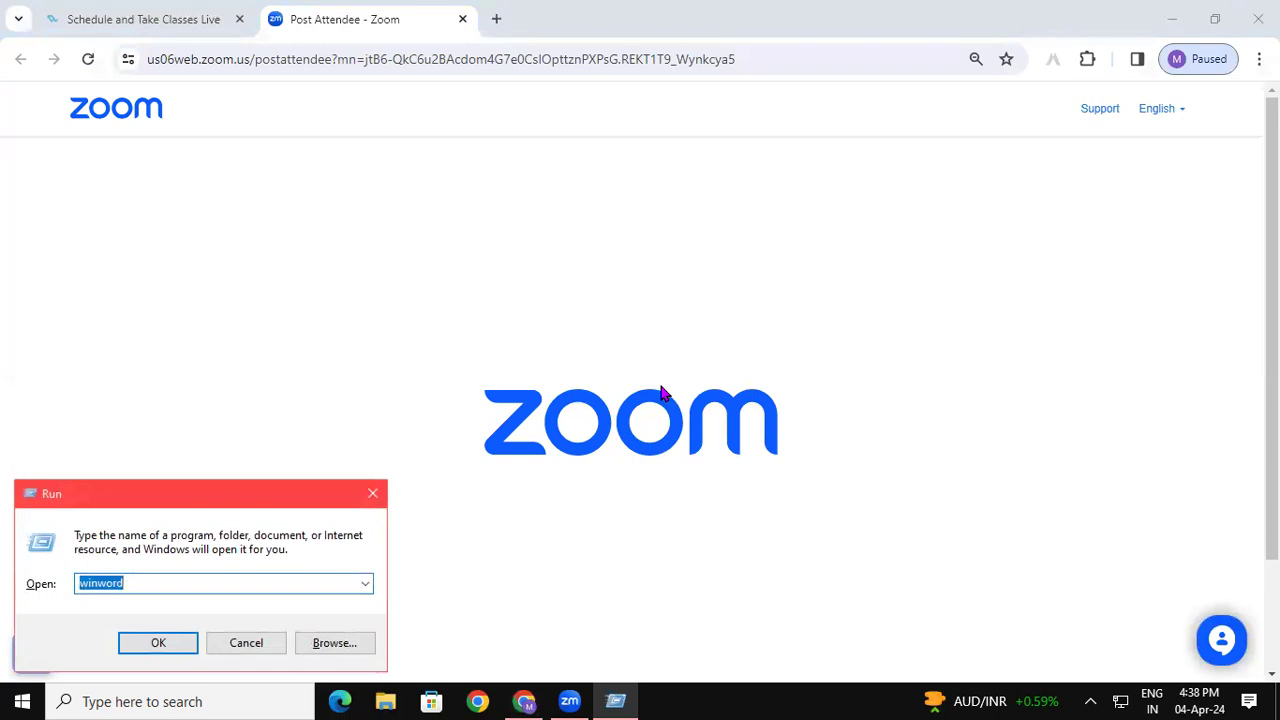
key("Return")
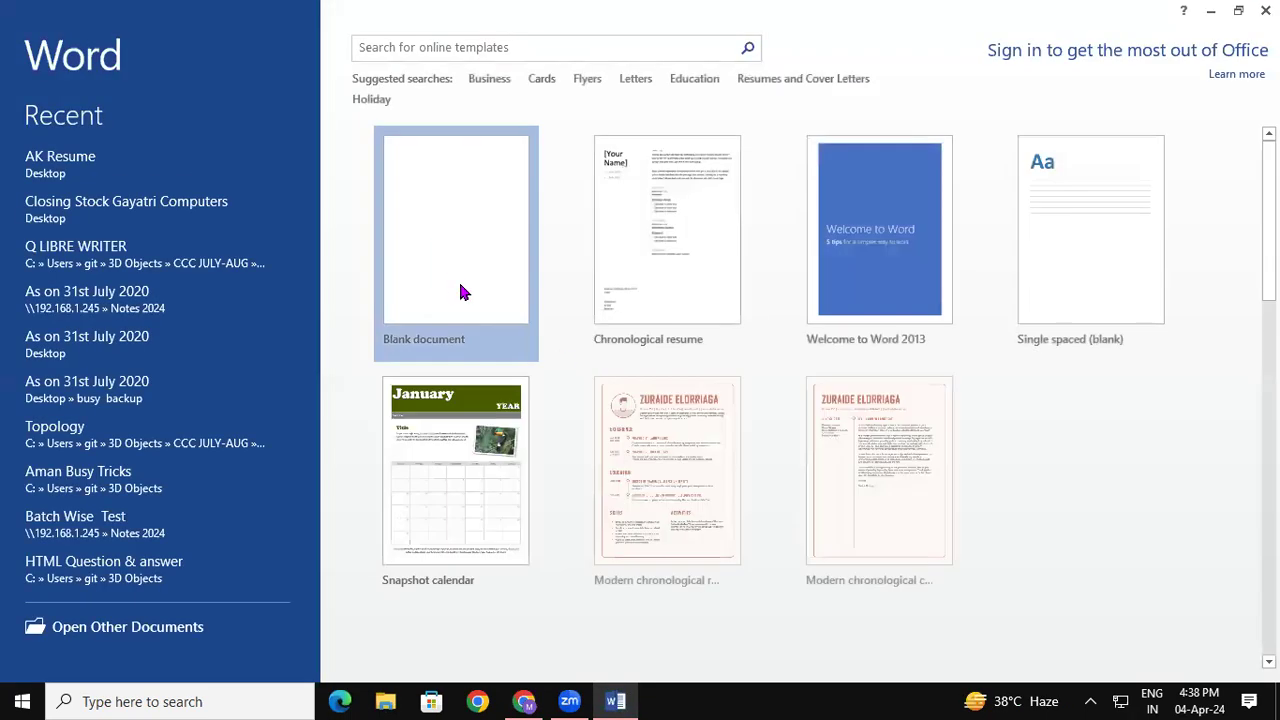
left_click(460, 283)
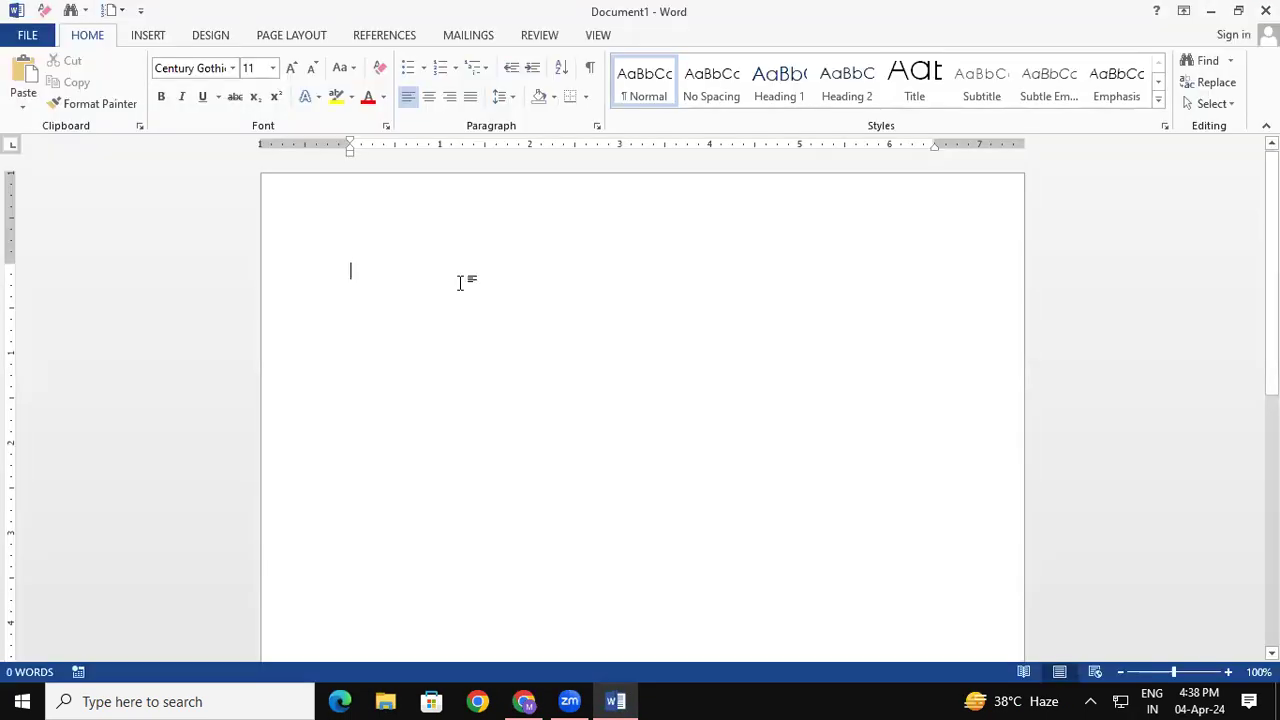
Generate sample text with =rand(100) and enlarge all of it to 18 pt.
type("=rand")
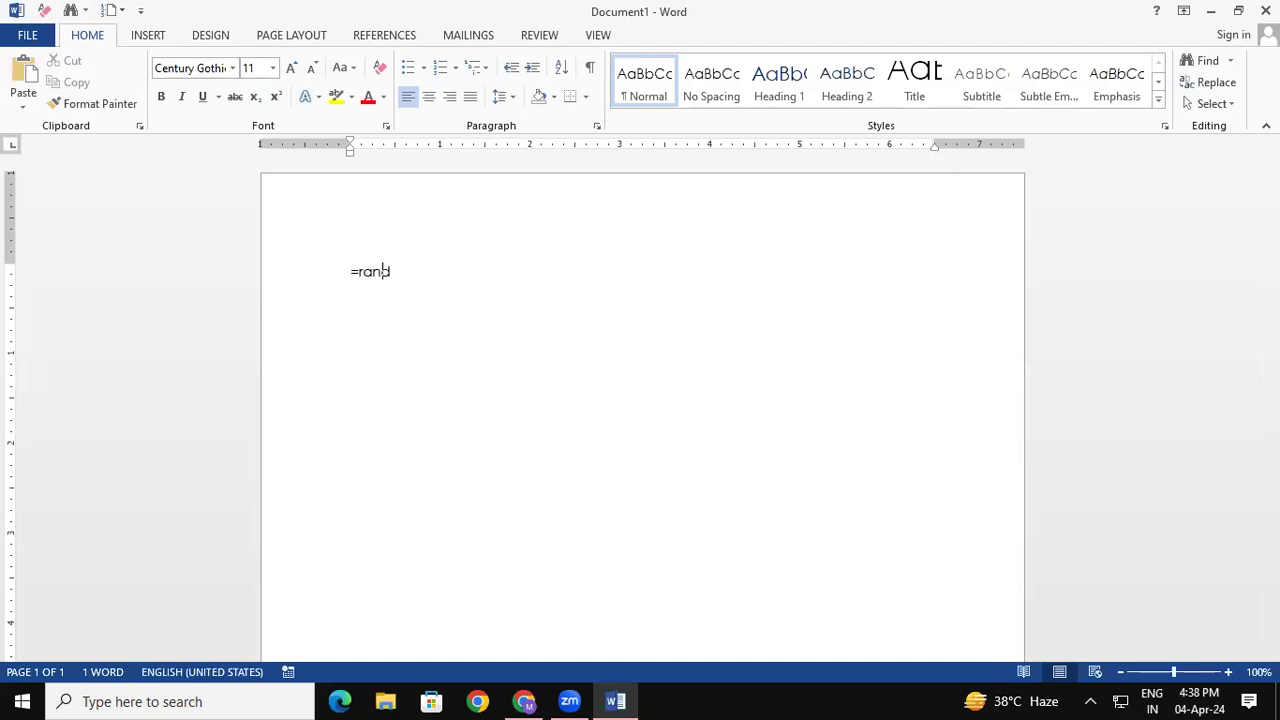
type("(100)")
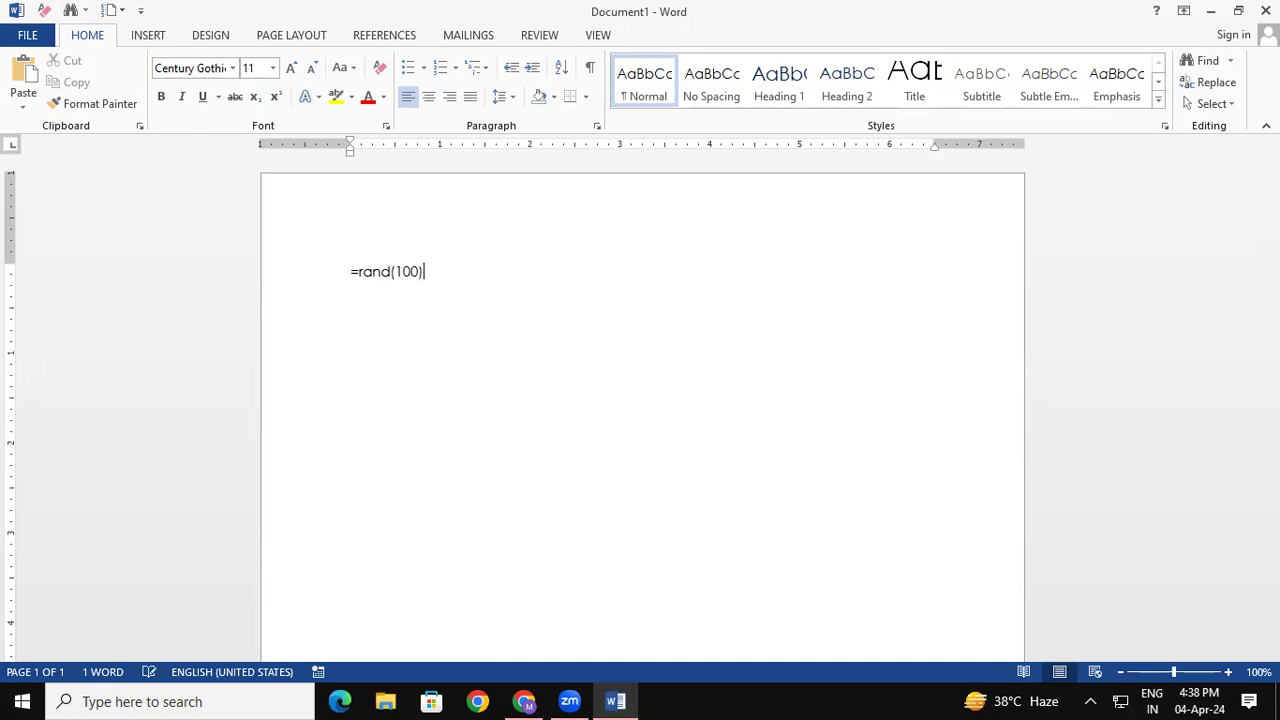
key("Return")
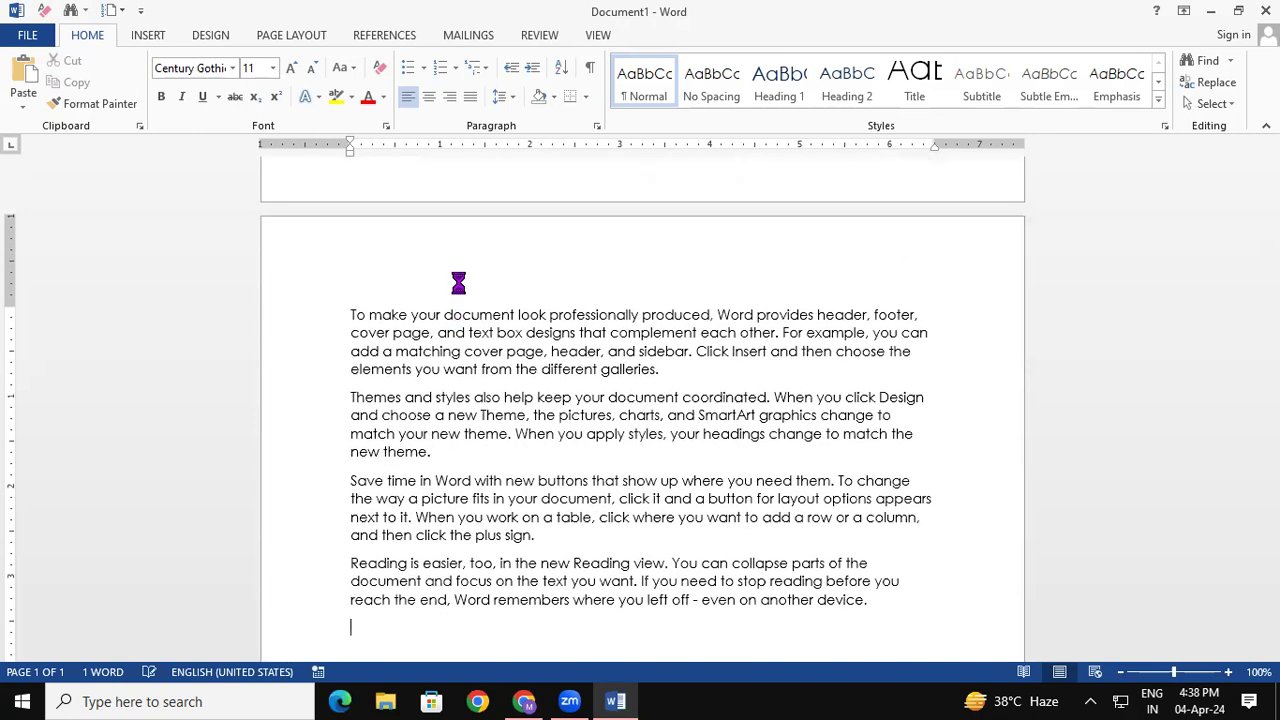
key("ctrl+a")
key("ctrl+shift+period")
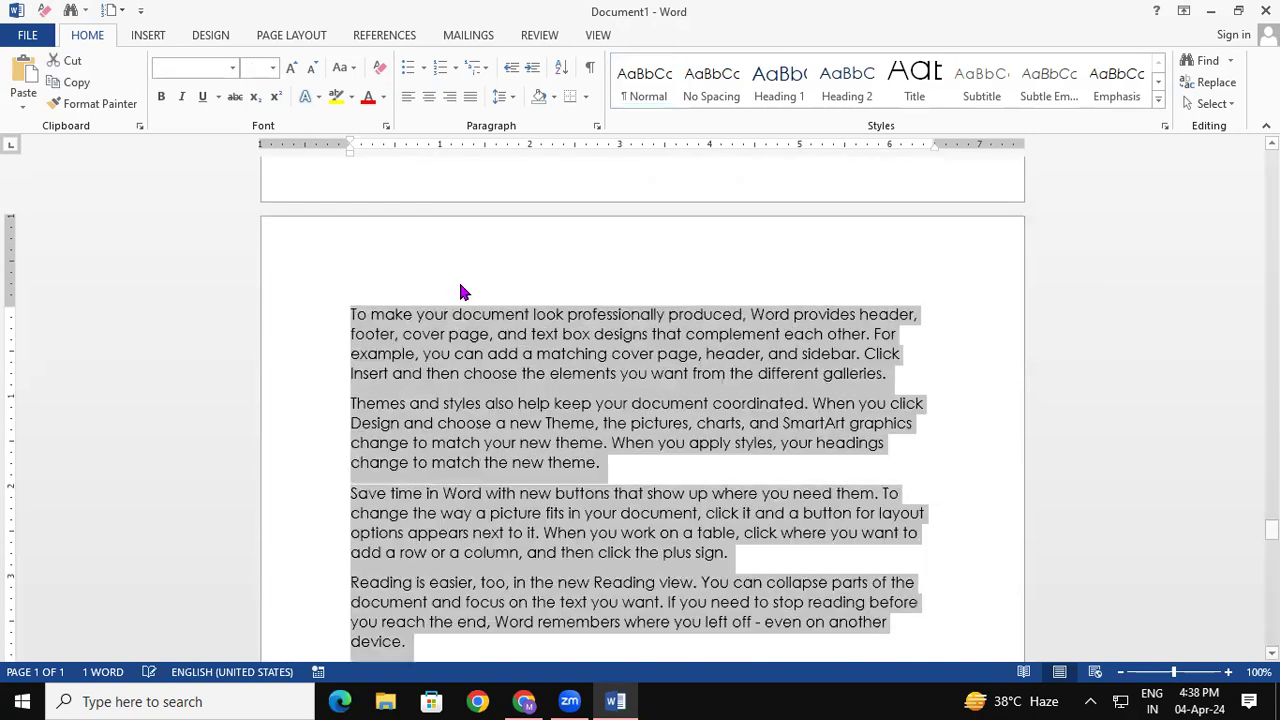
key("ctrl+shift+period")
key("ctrl+shift+period")
key("ctrl+shift+period")
left_click(577, 497)
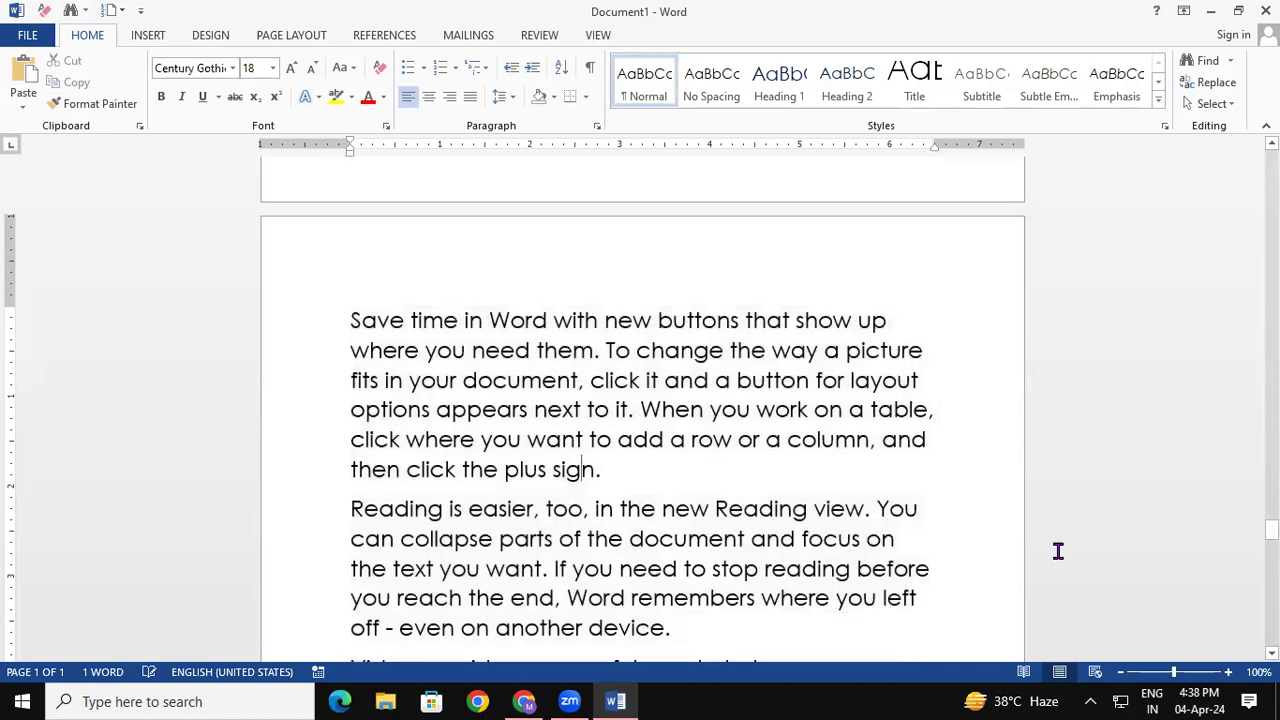
left_click_drag(1271, 530, 1271, 160)
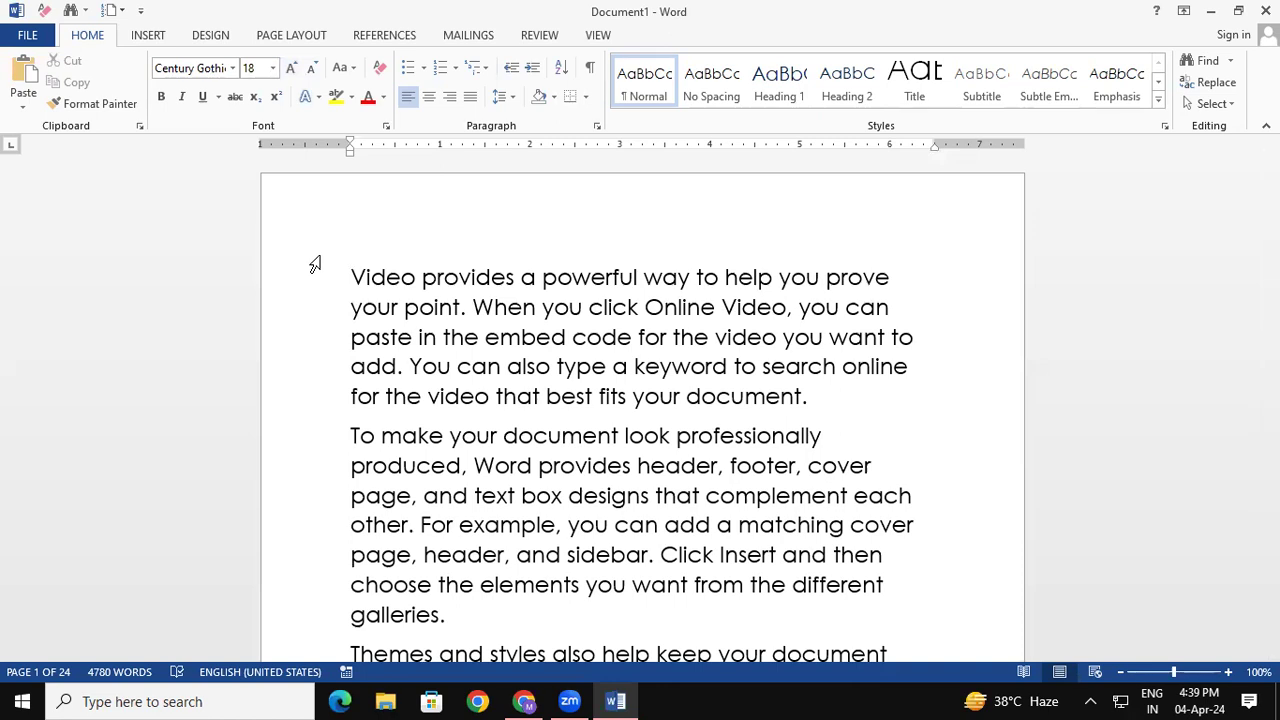
Apply Continuous line numbering to the whole document and jump to the end at line 581.
triple_click(315, 264)
left_click(321, 35)
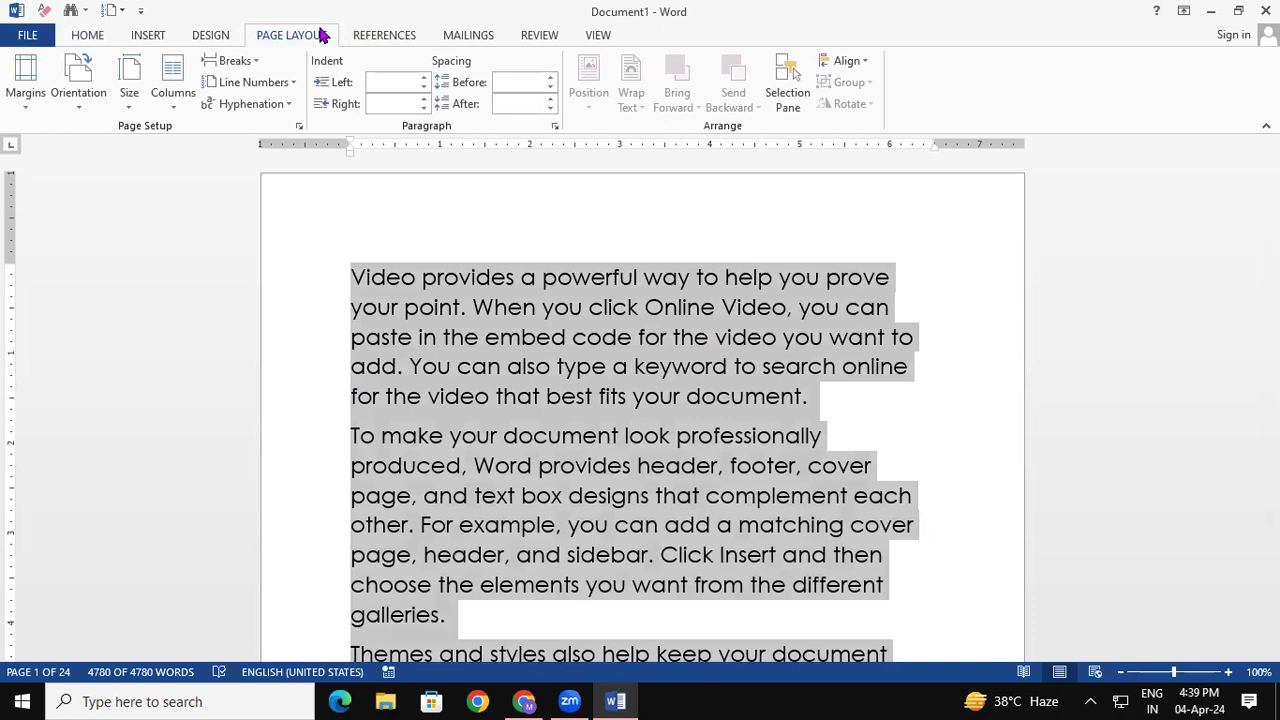
left_click(260, 84)
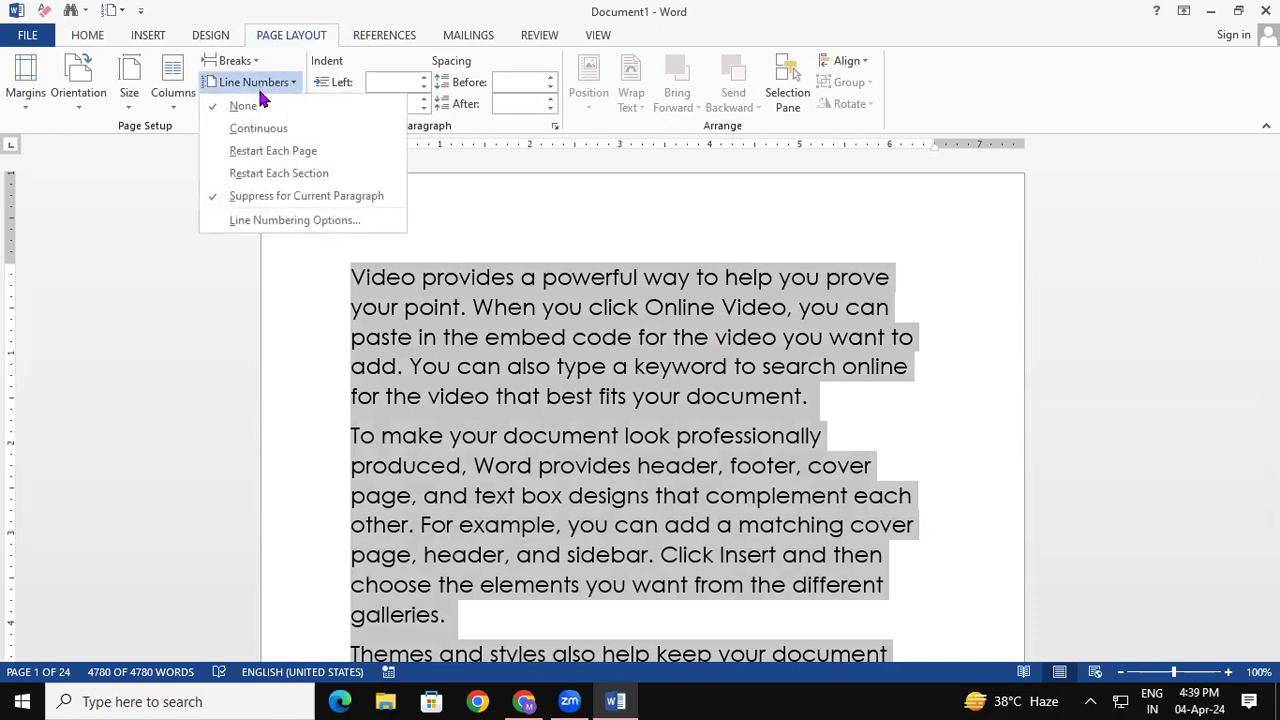
left_click(267, 130)
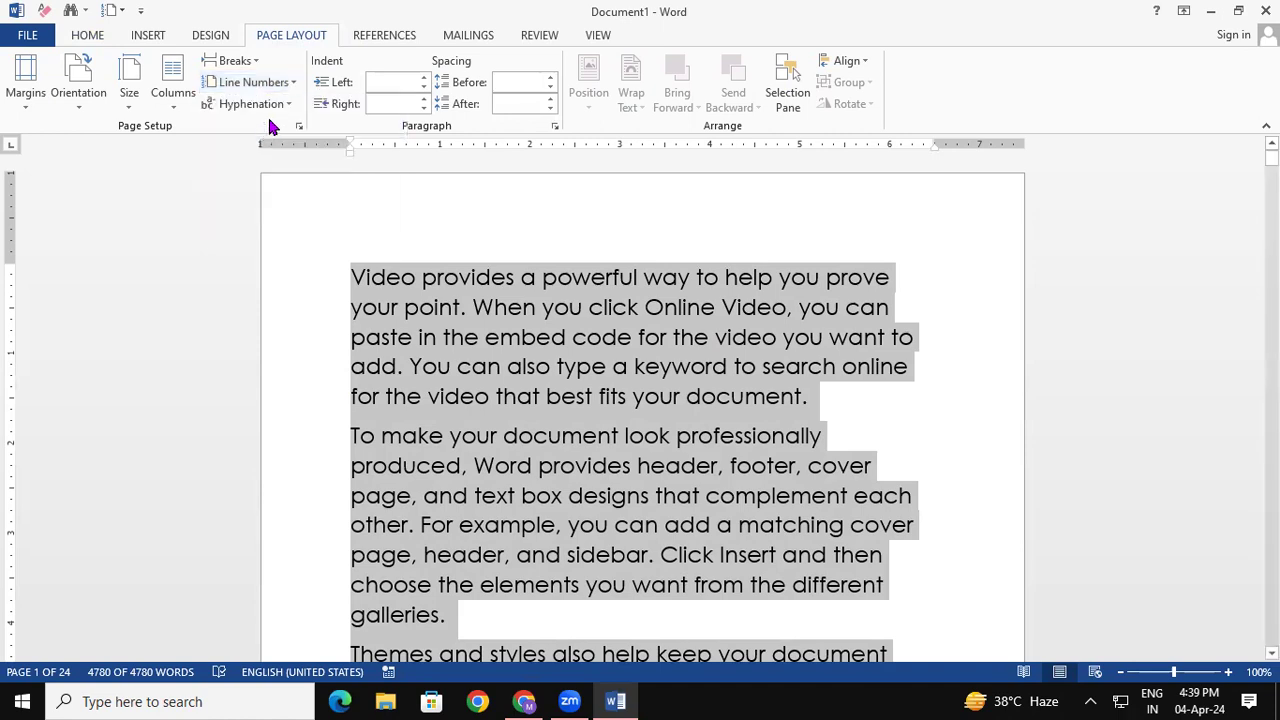
left_click(500, 345)
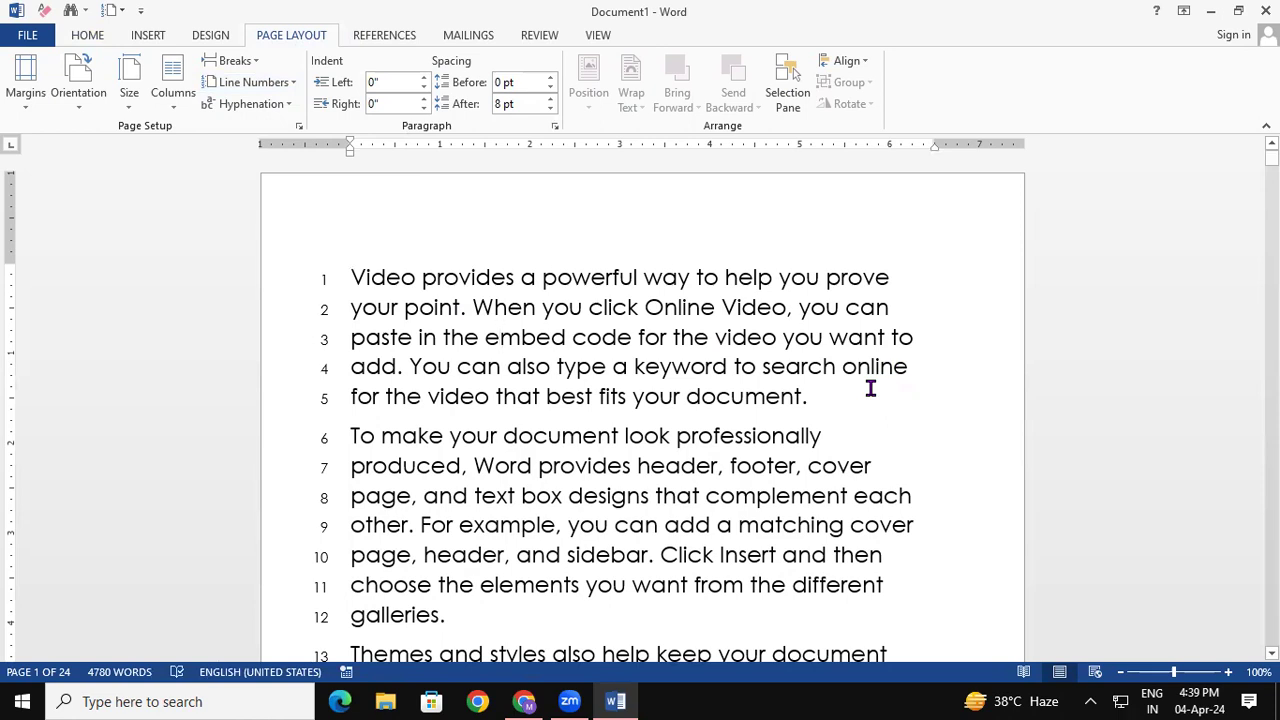
key("ctrl+End")
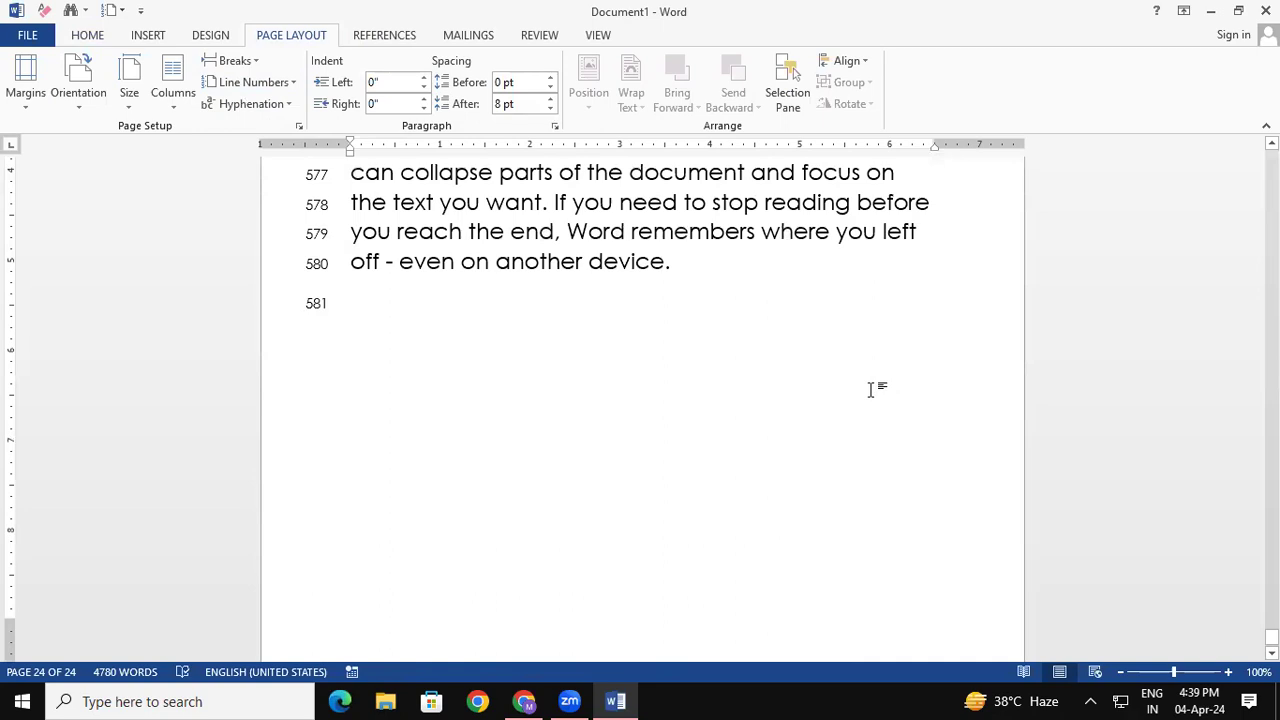
Return to line 1 at the start of the document and select all 4780 words.
scroll(871, 389, "up", 3)
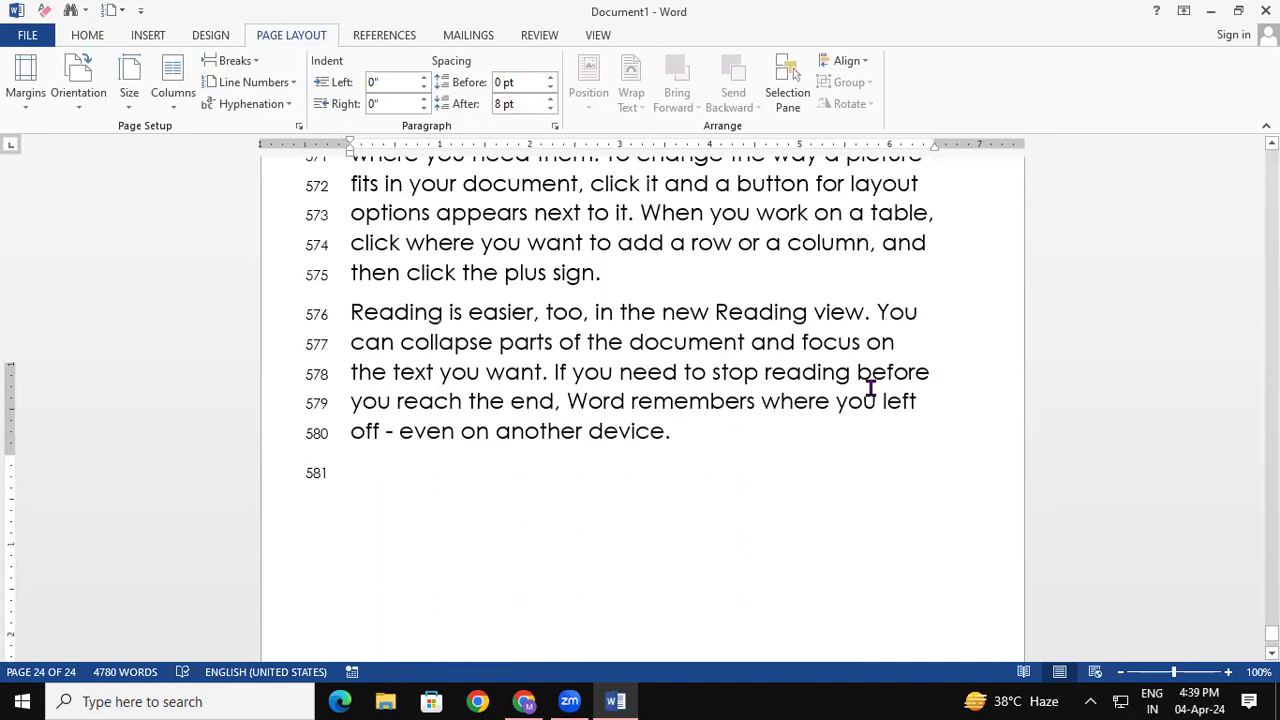
scroll(871, 389, "up", 10)
scroll(871, 389, "up", 4)
scroll(871, 389, "up", 3)
scroll(871, 389, "up", 15)
scroll(871, 389, "up", 20)
scroll(871, 389, "up", 20)
scroll(871, 389, "up", 20)
scroll(871, 389, "up", 20)
scroll(871, 389, "up", 16)
scroll(871, 389, "up", 19)
key("ctrl+Home")
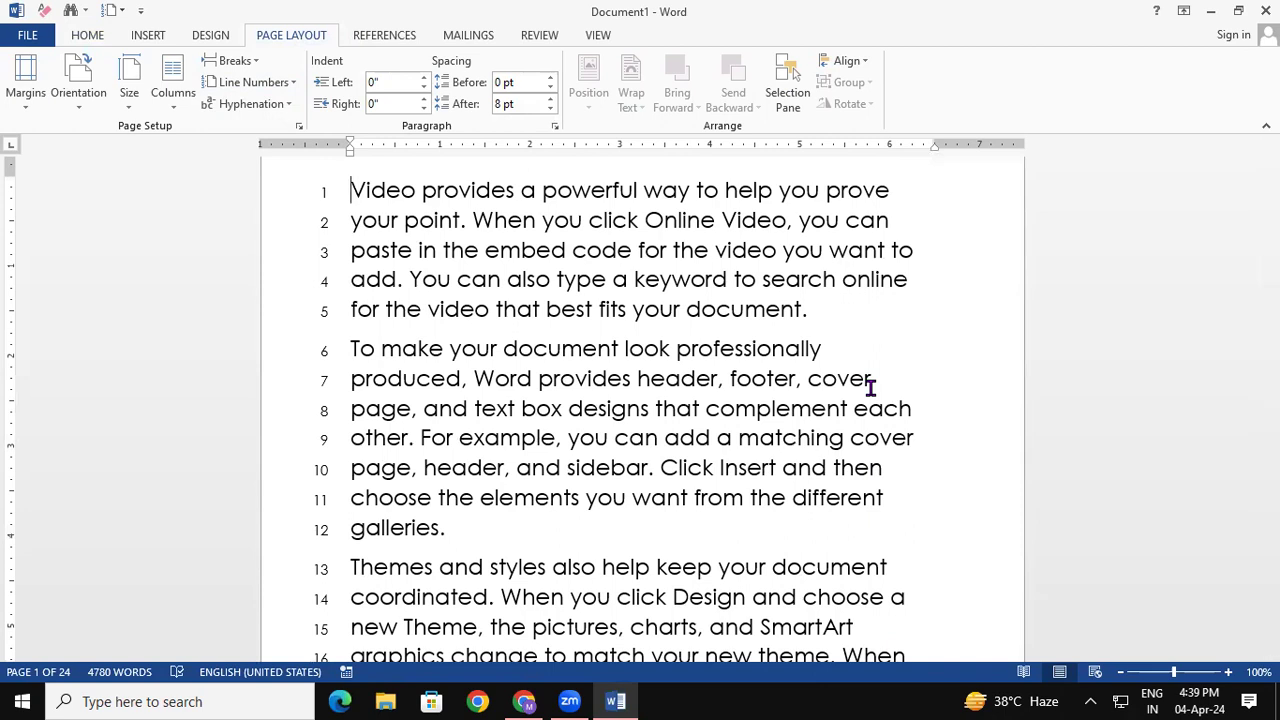
key("ctrl+a")
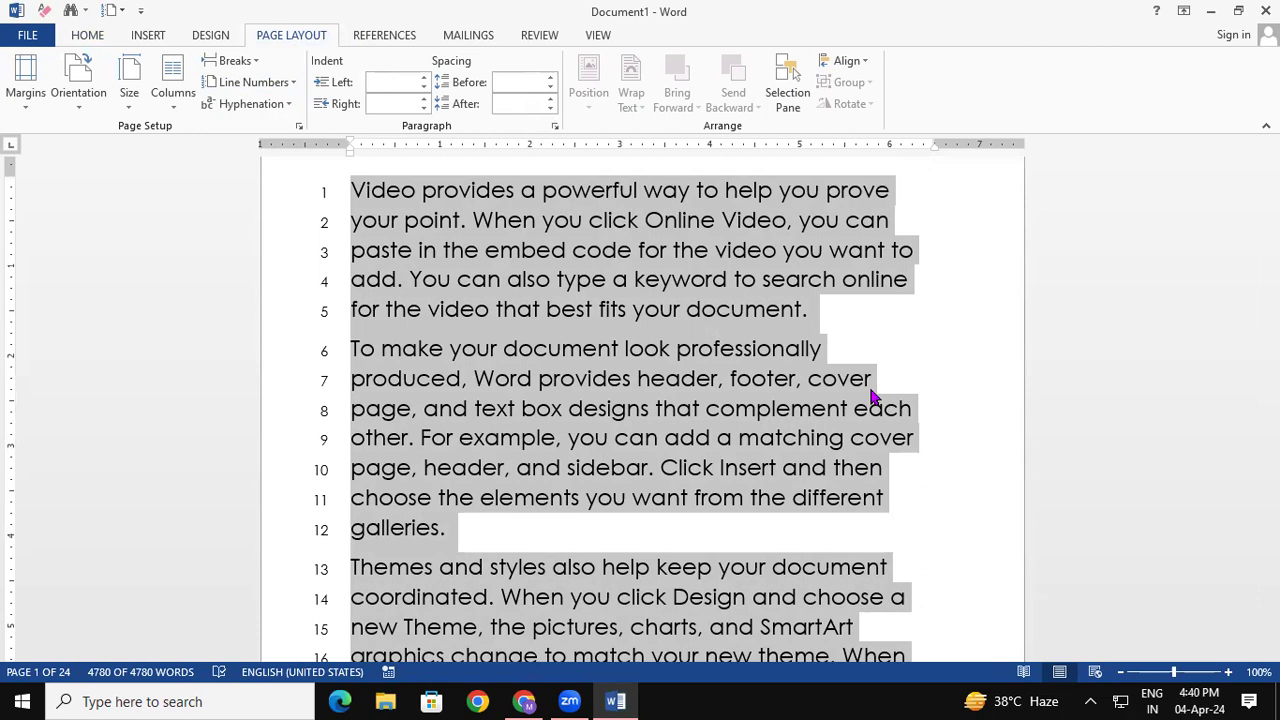
Switch line numbering from Continuous to None, then to Restart Each Page.
left_click(238, 84)
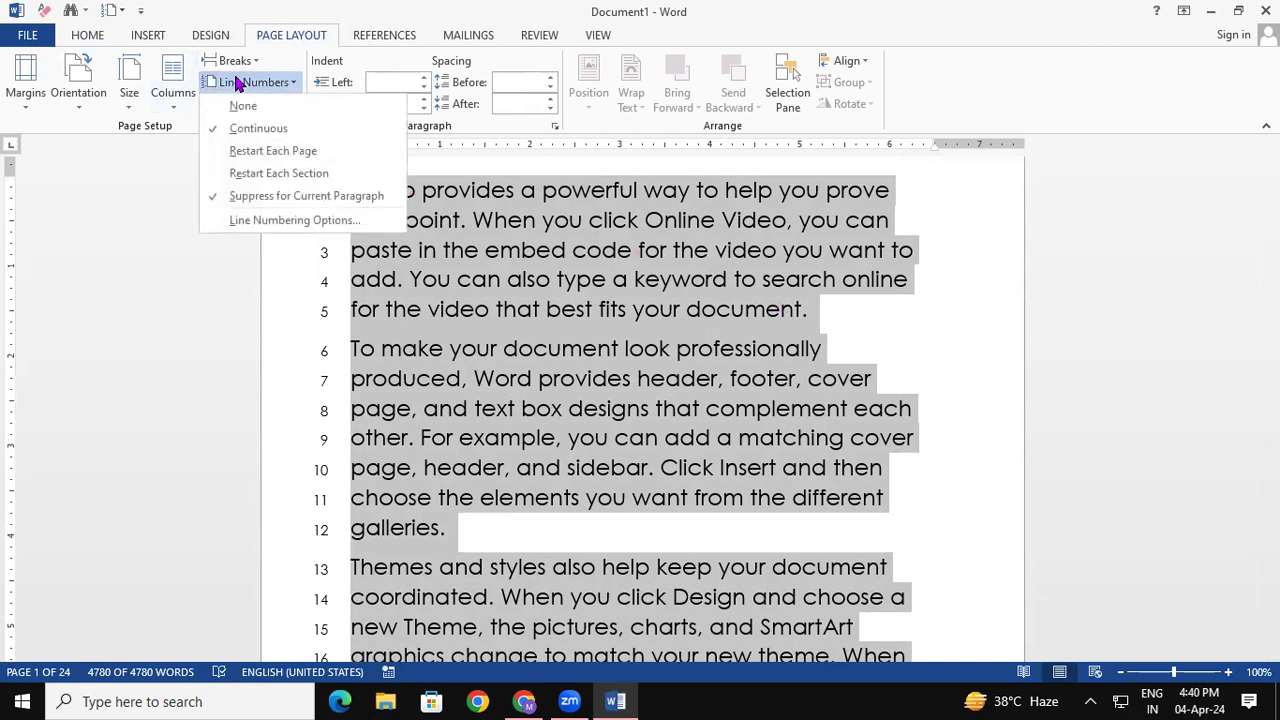
left_click(243, 105)
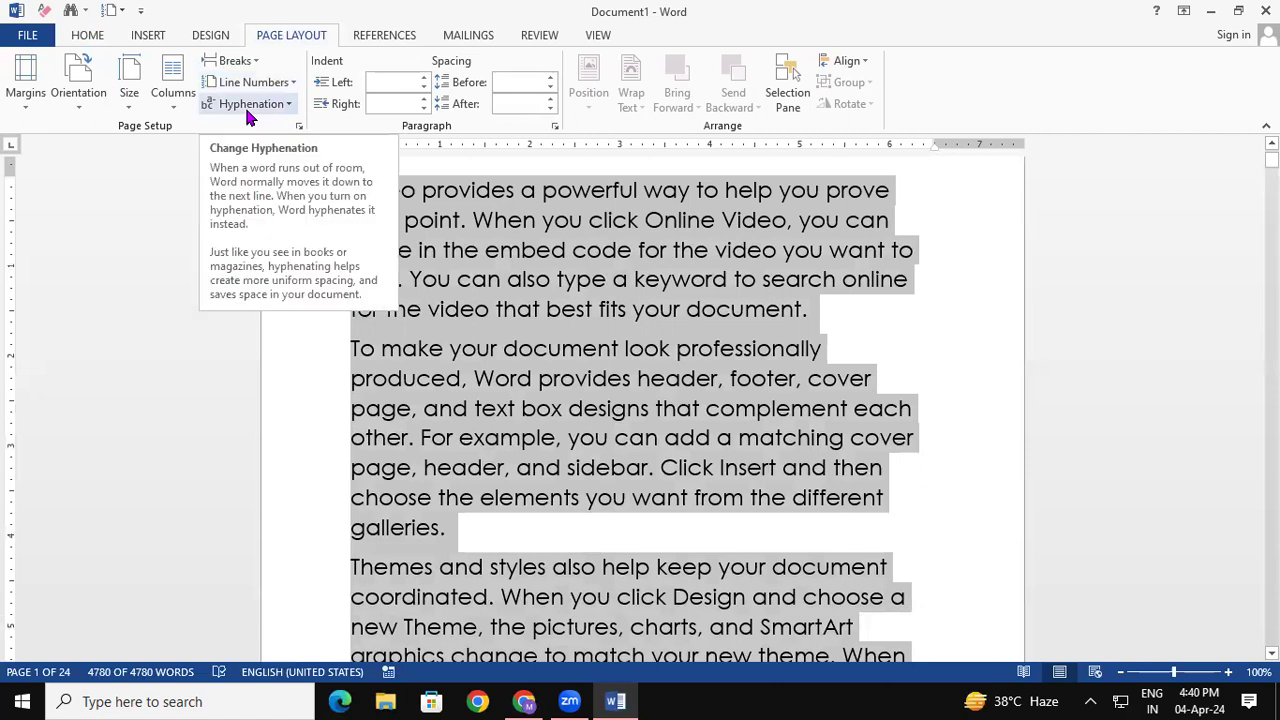
left_click(256, 83)
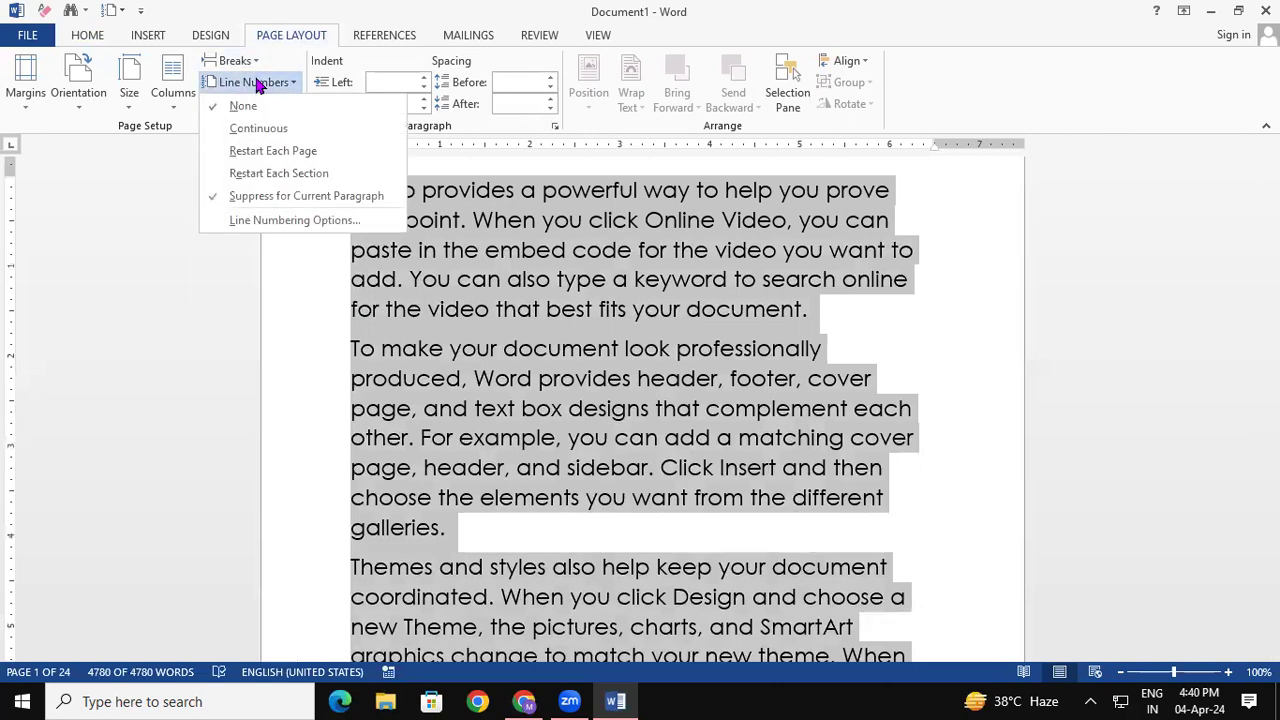
left_click(294, 150)
left_click(537, 360)
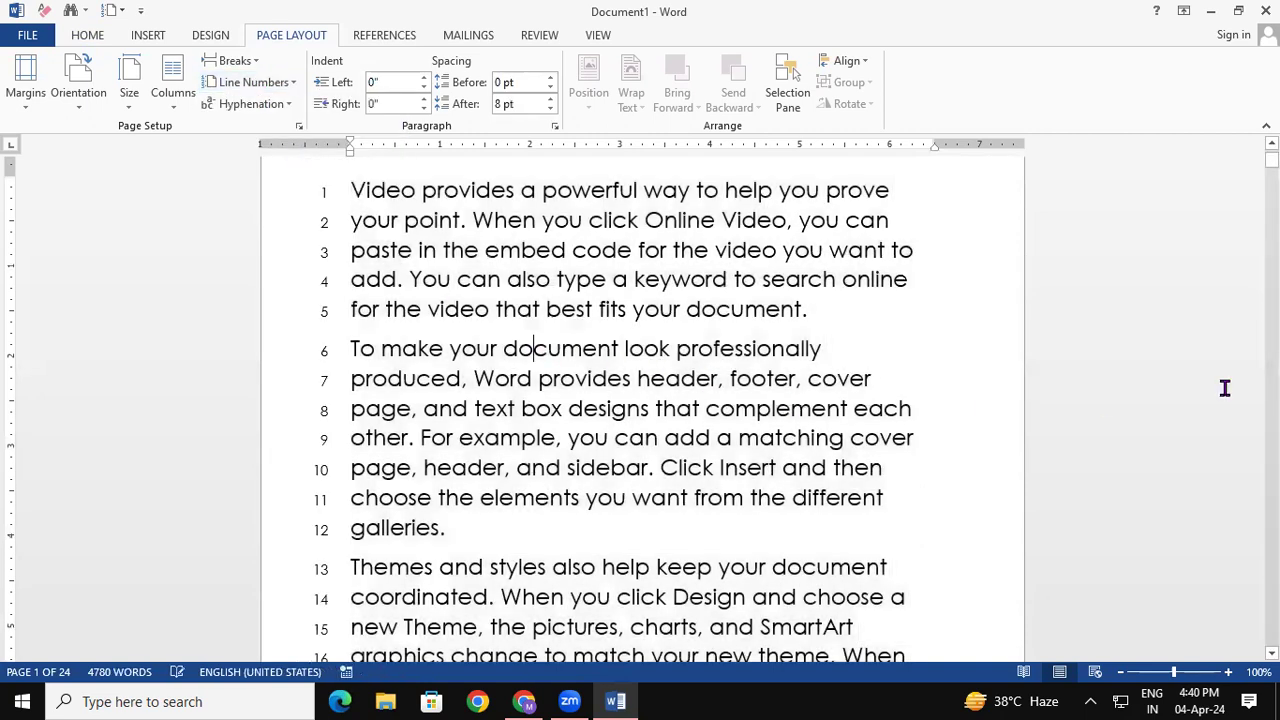
Scroll through the pages to confirm numbering restarts at 1, reaching about line 25.
scroll(1137, 180, "up", 2)
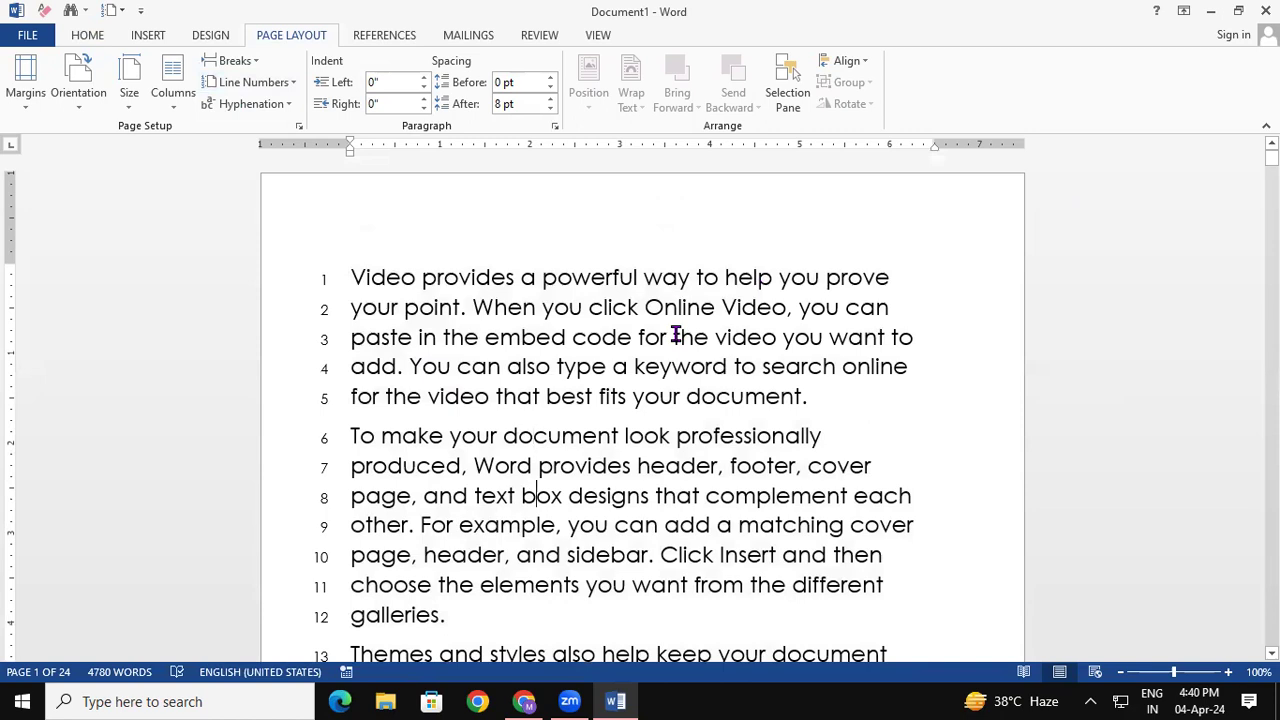
scroll(676, 335, "down", 10)
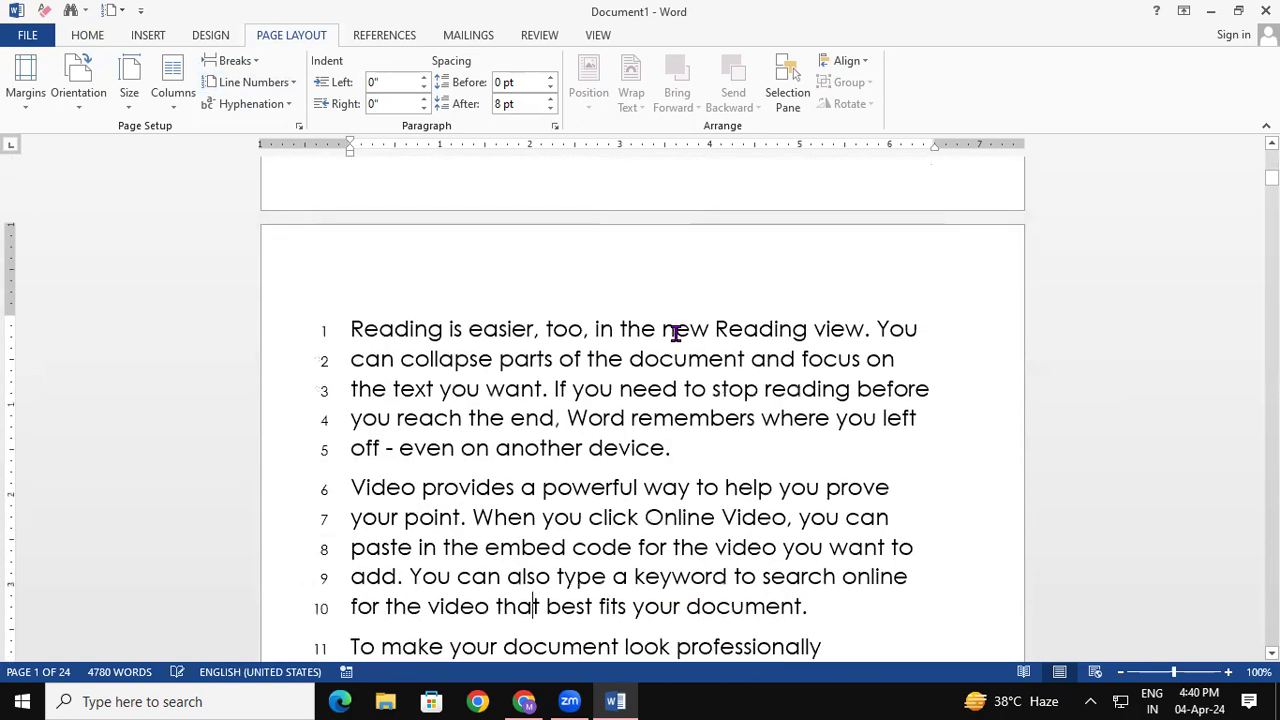
scroll(676, 333, "up", 3)
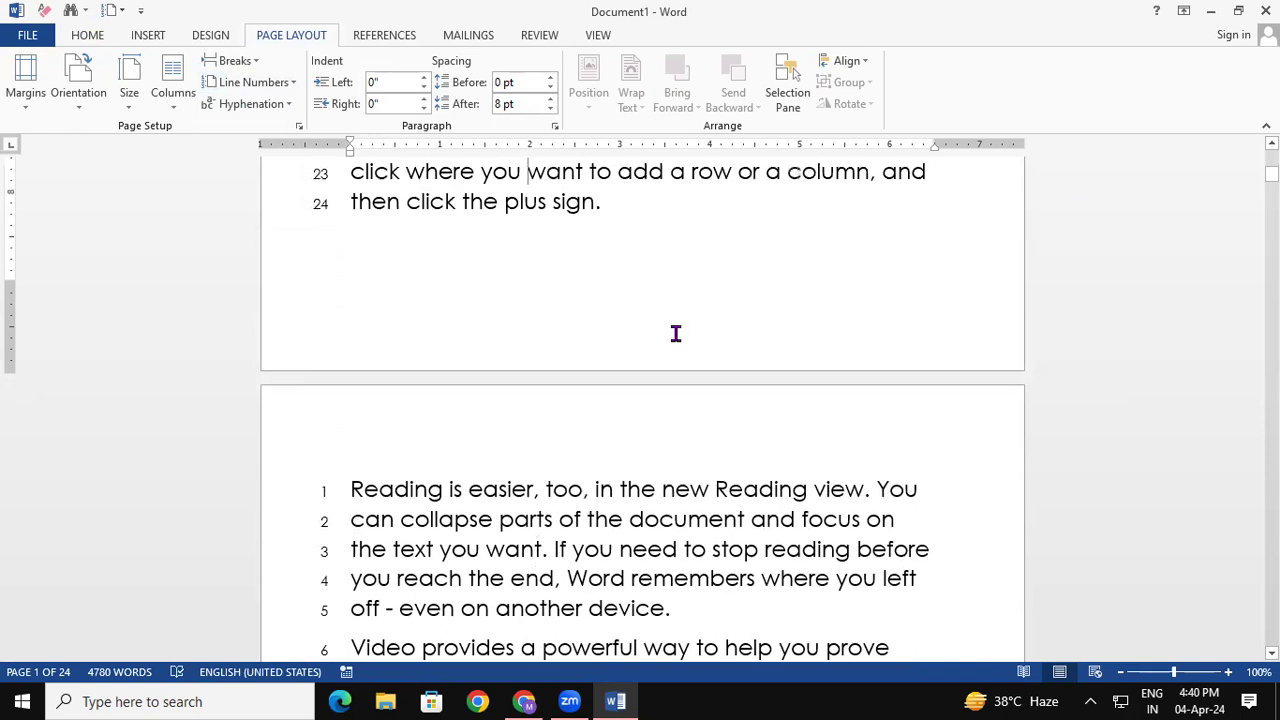
key("Down")
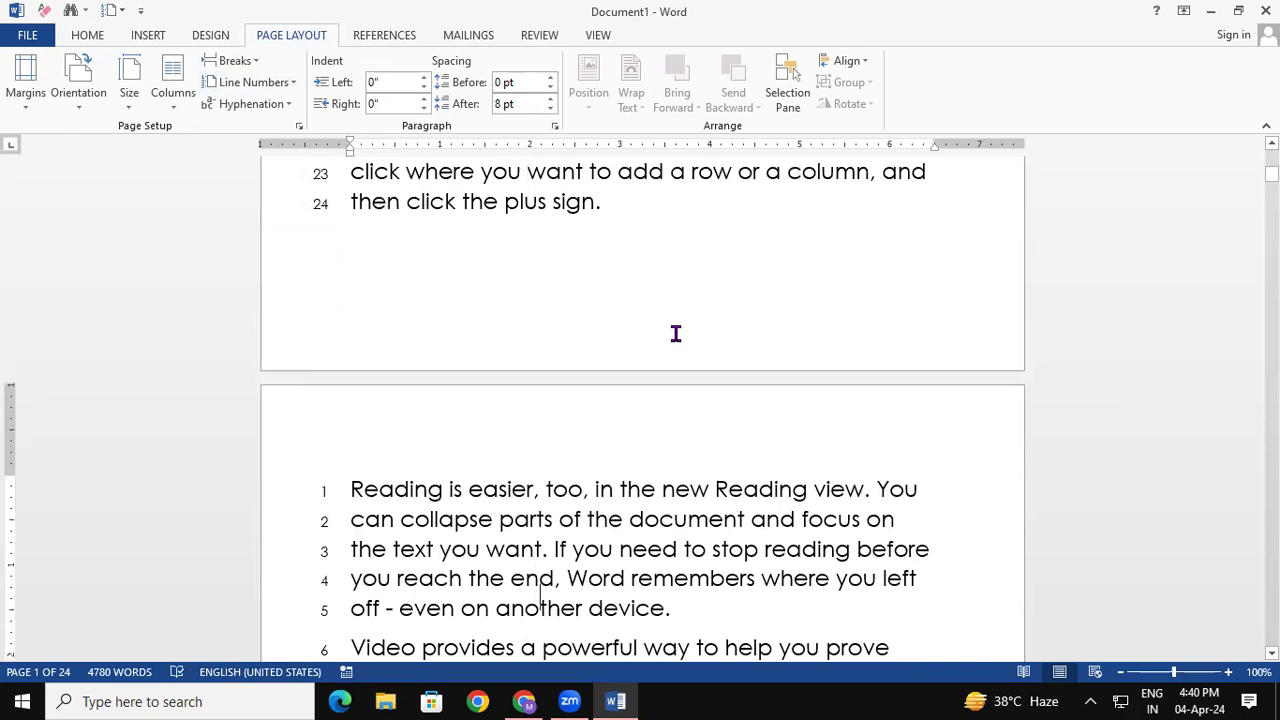
scroll(676, 333, "down", 6)
scroll(676, 333, "down", 10)
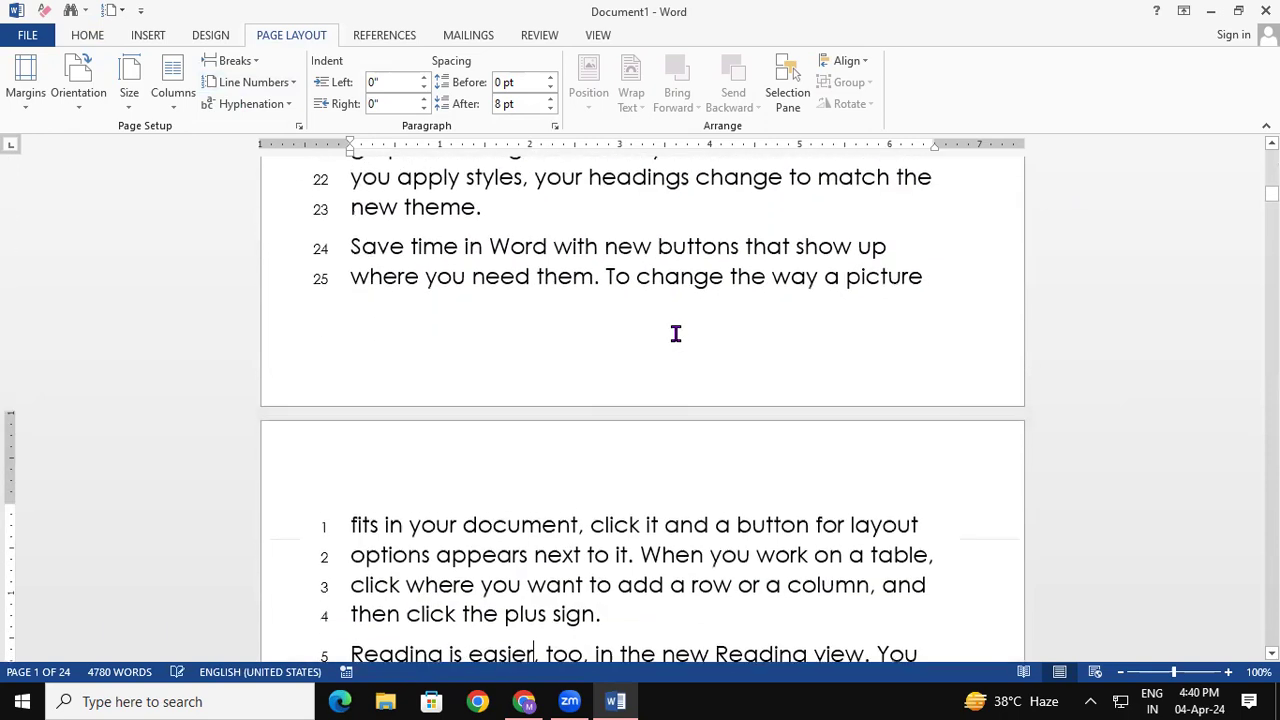
scroll(676, 333, "down", 6)
scroll(676, 333, "down", 9)
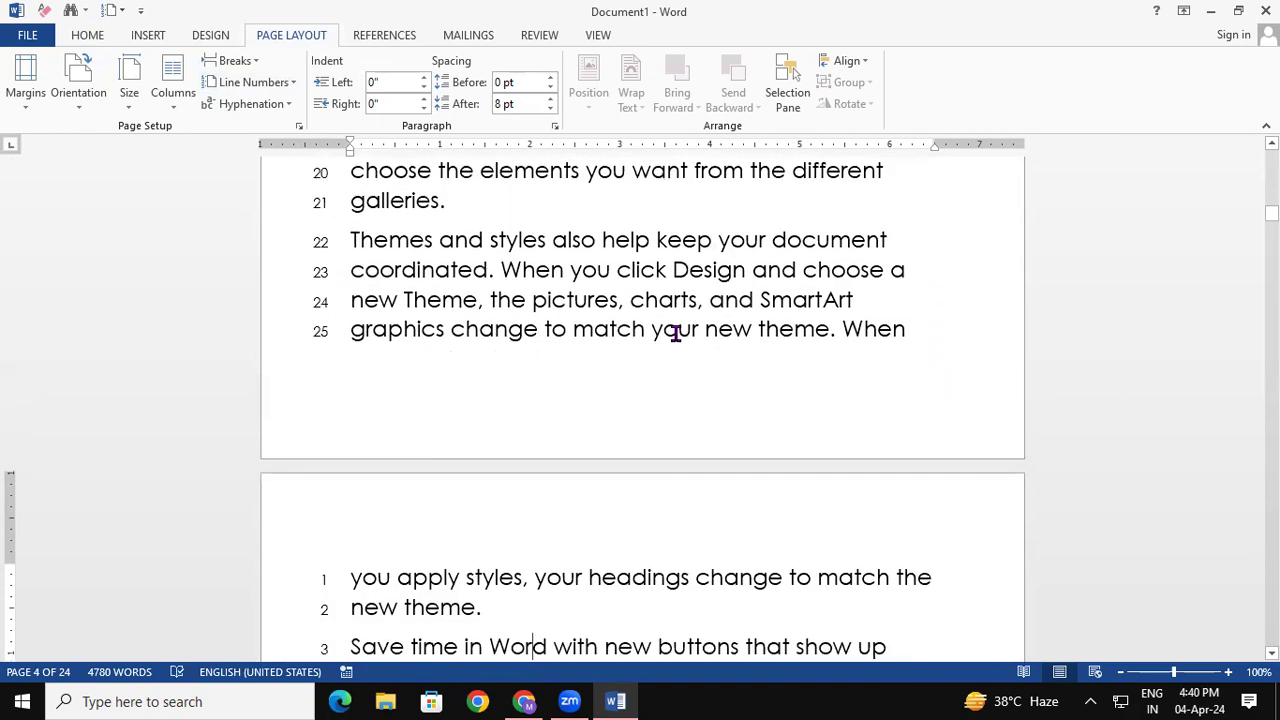
scroll(676, 333, "down", 1)
scroll(676, 333, "down", 2)
scroll(676, 333, "down", 9)
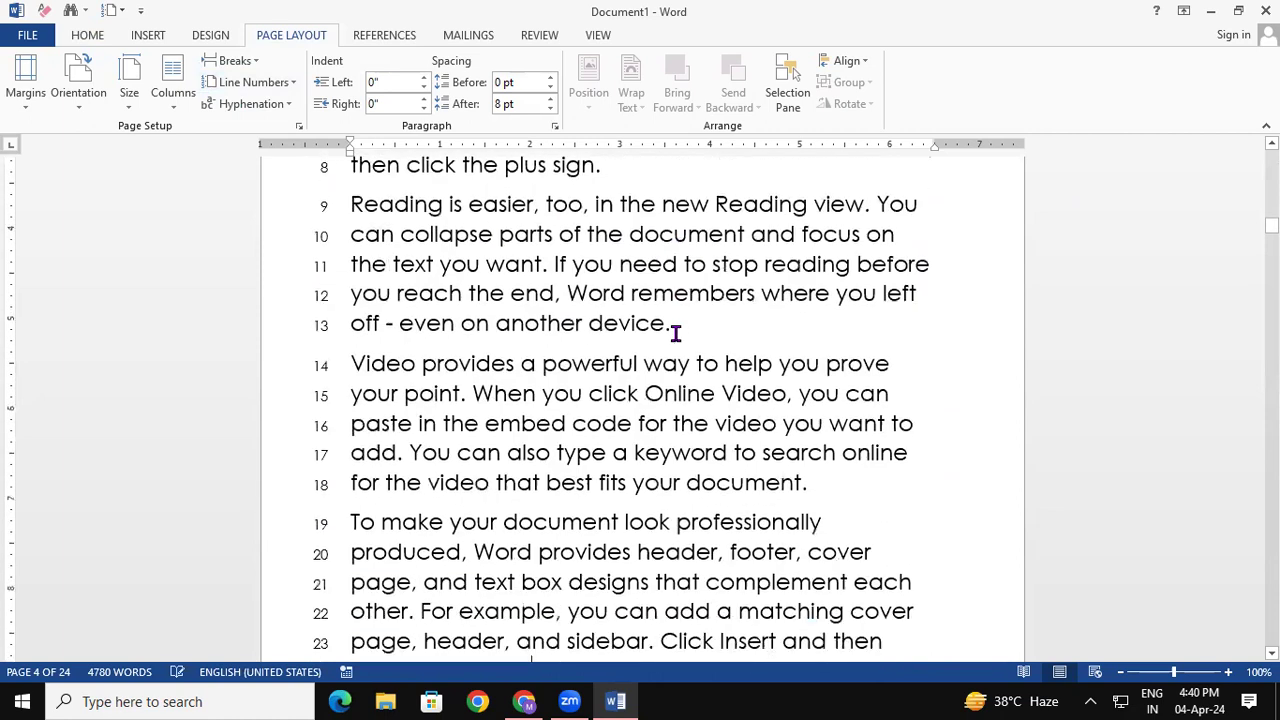
scroll(676, 333, "down", 7)
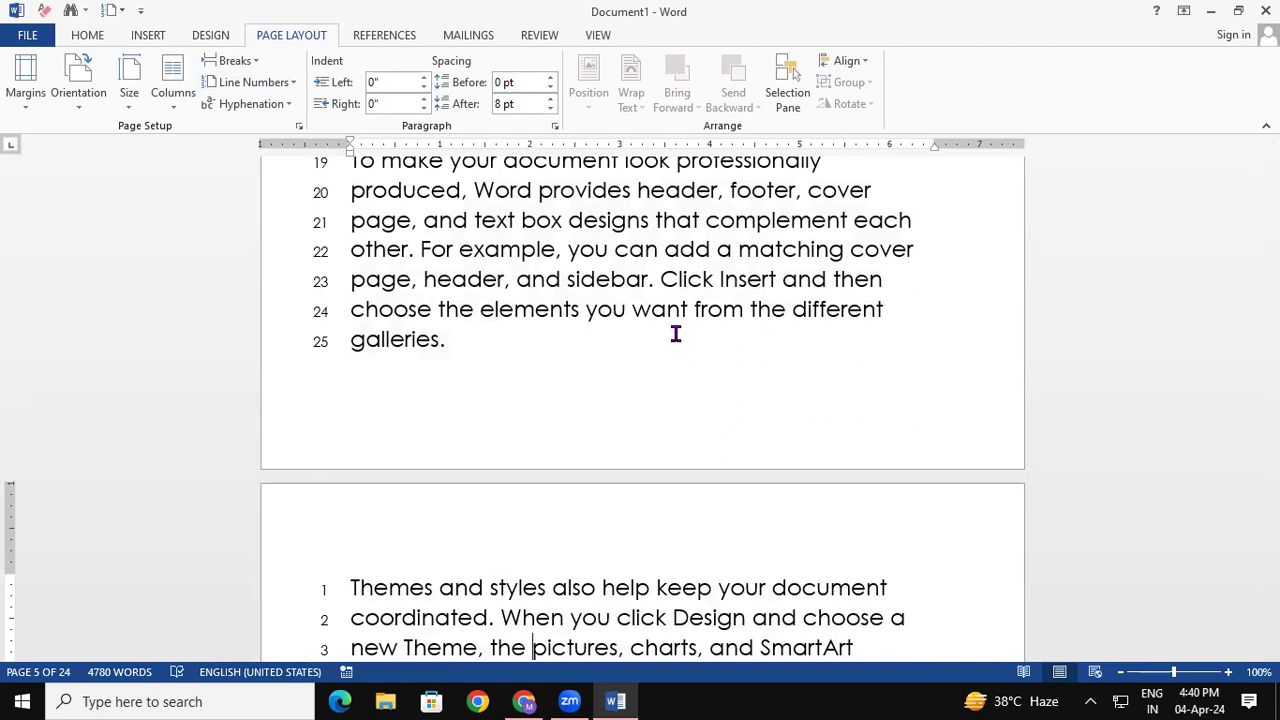
Set Line Numbers to None for the whole document, then select all text again.
key("ctrl+a")
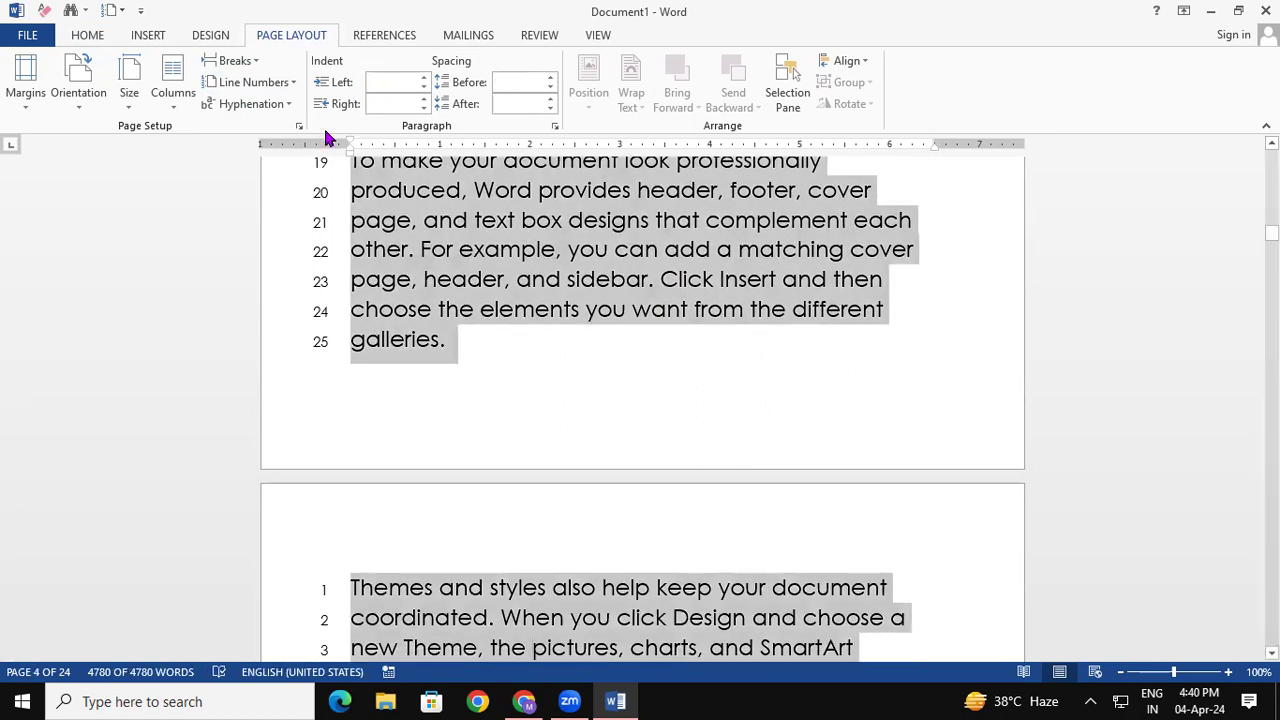
left_click(256, 86)
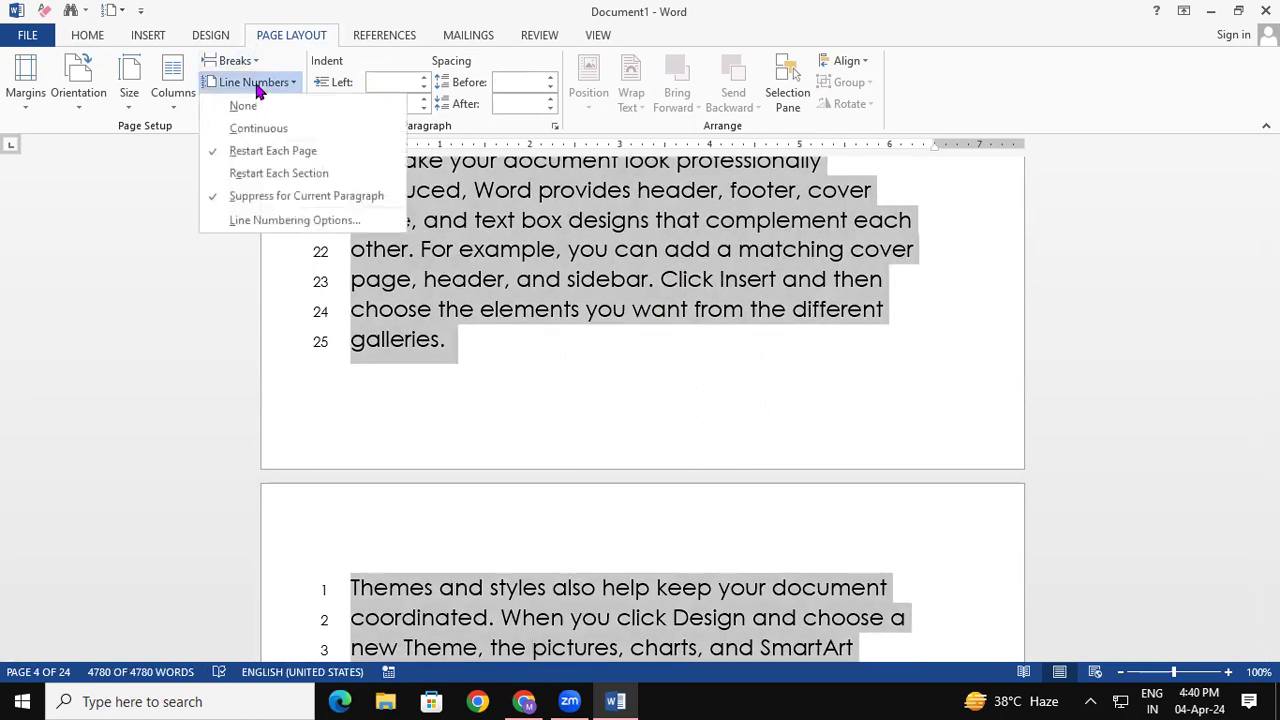
left_click(263, 112)
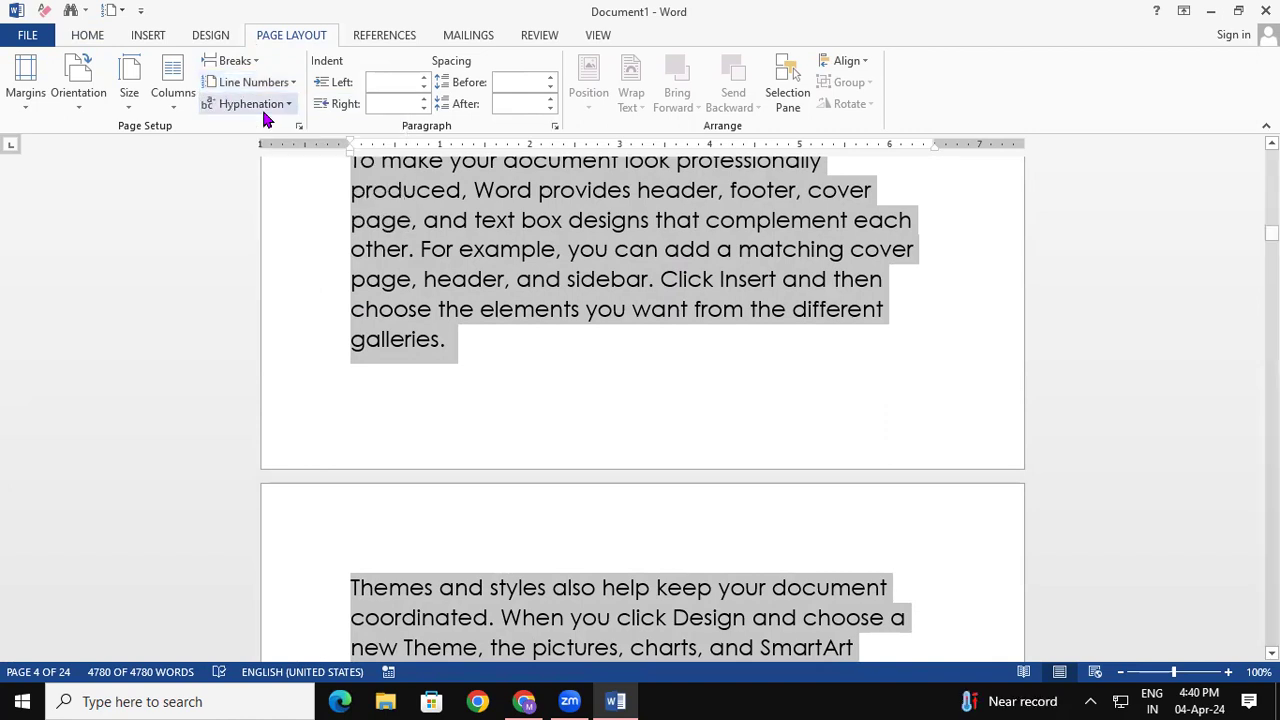
left_click(276, 84)
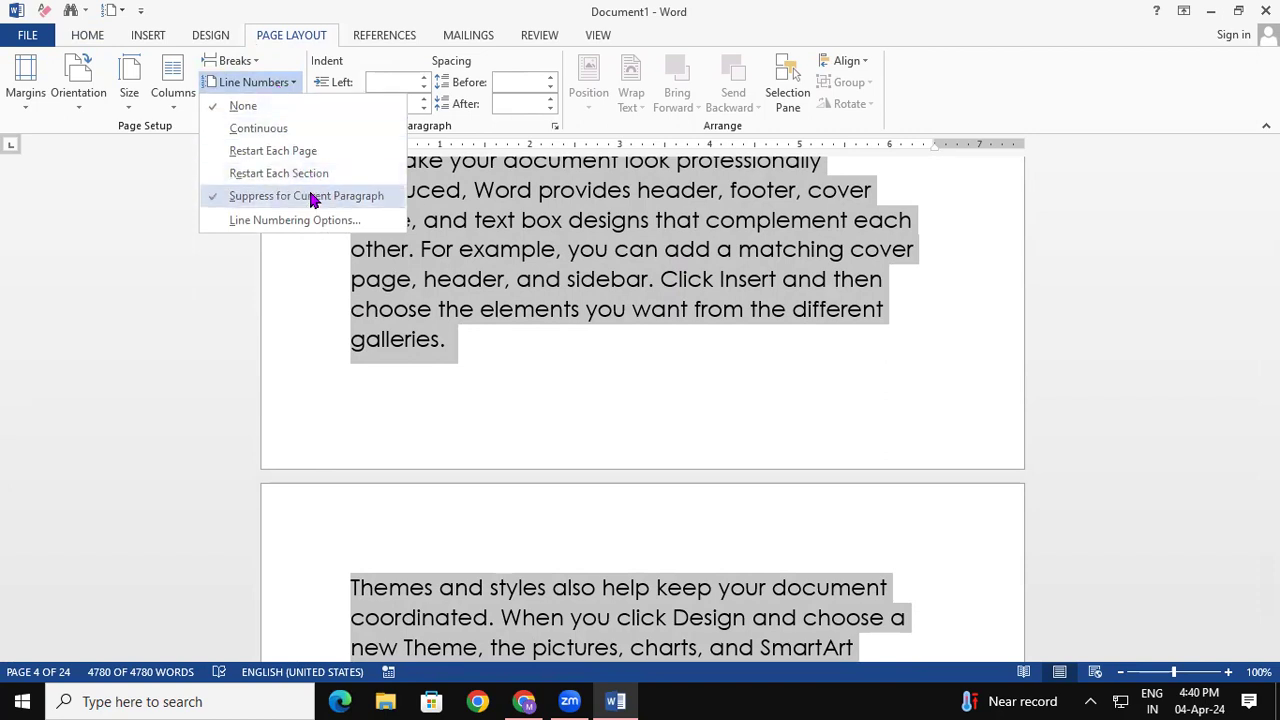
left_click(512, 305)
left_click(723, 357)
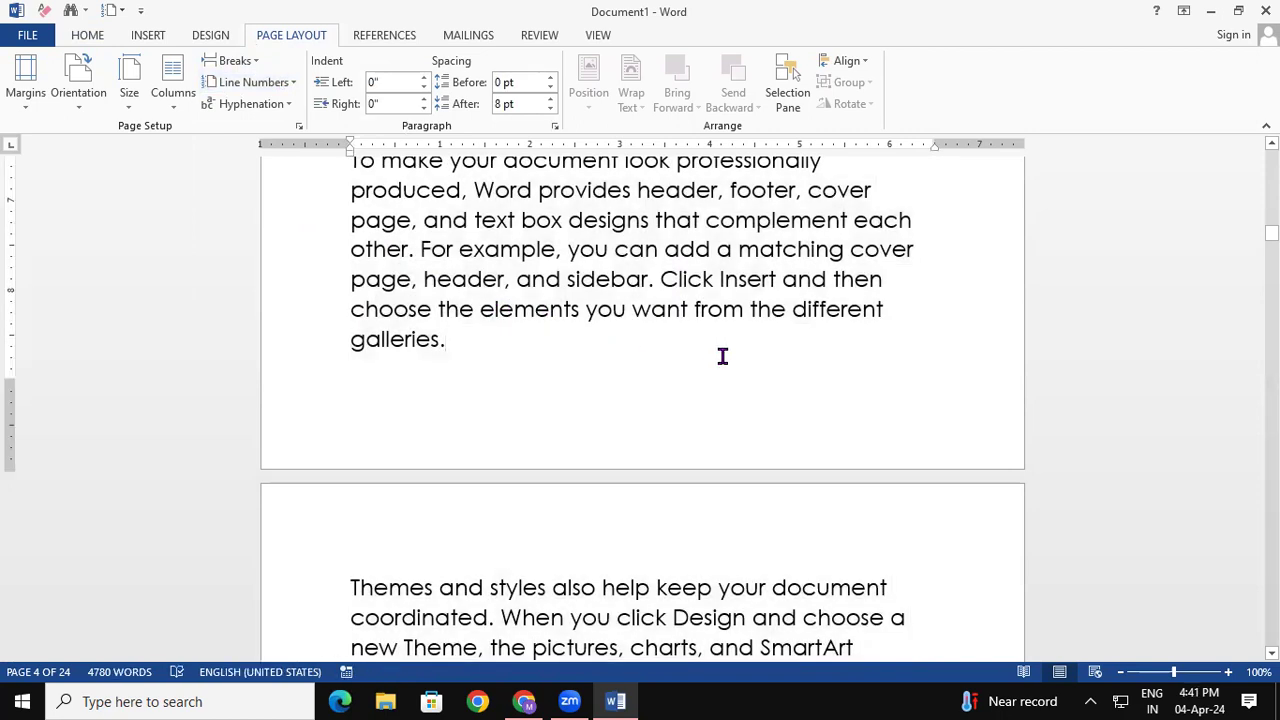
key("ctrl+a")
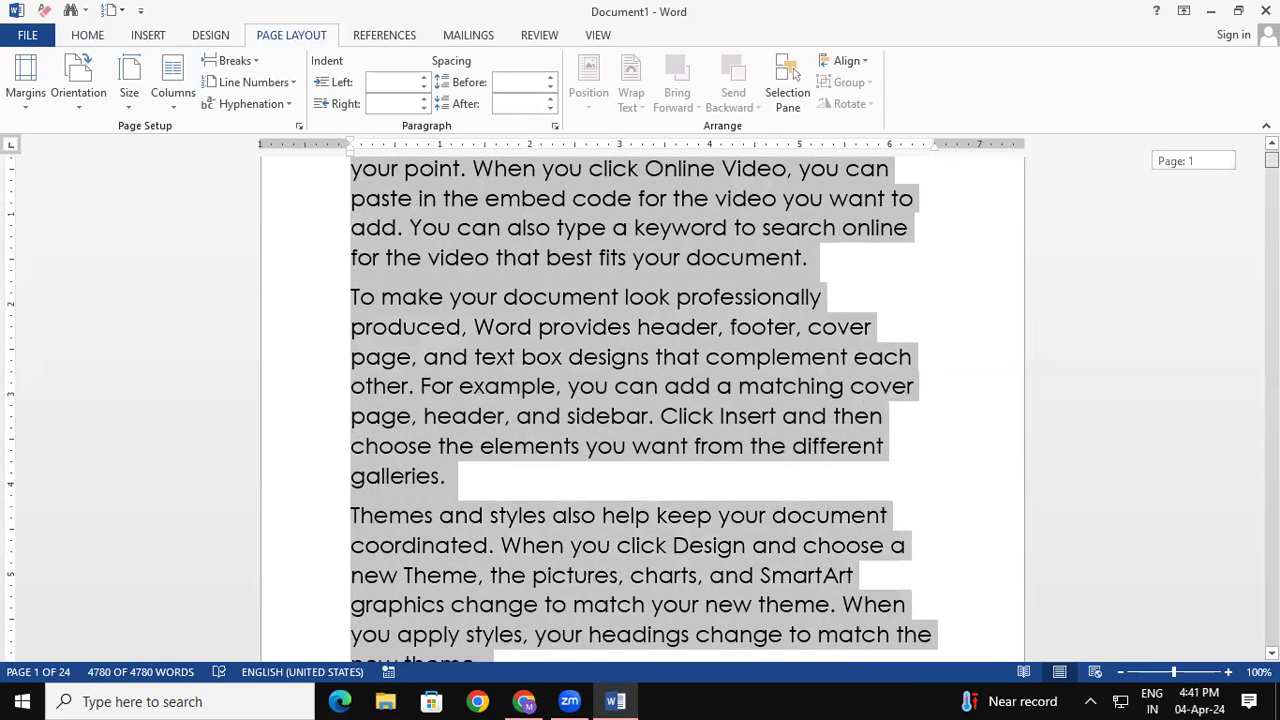
Apply Continuous line numbering and scroll to page 2, which continues at line 25.
left_click(284, 88)
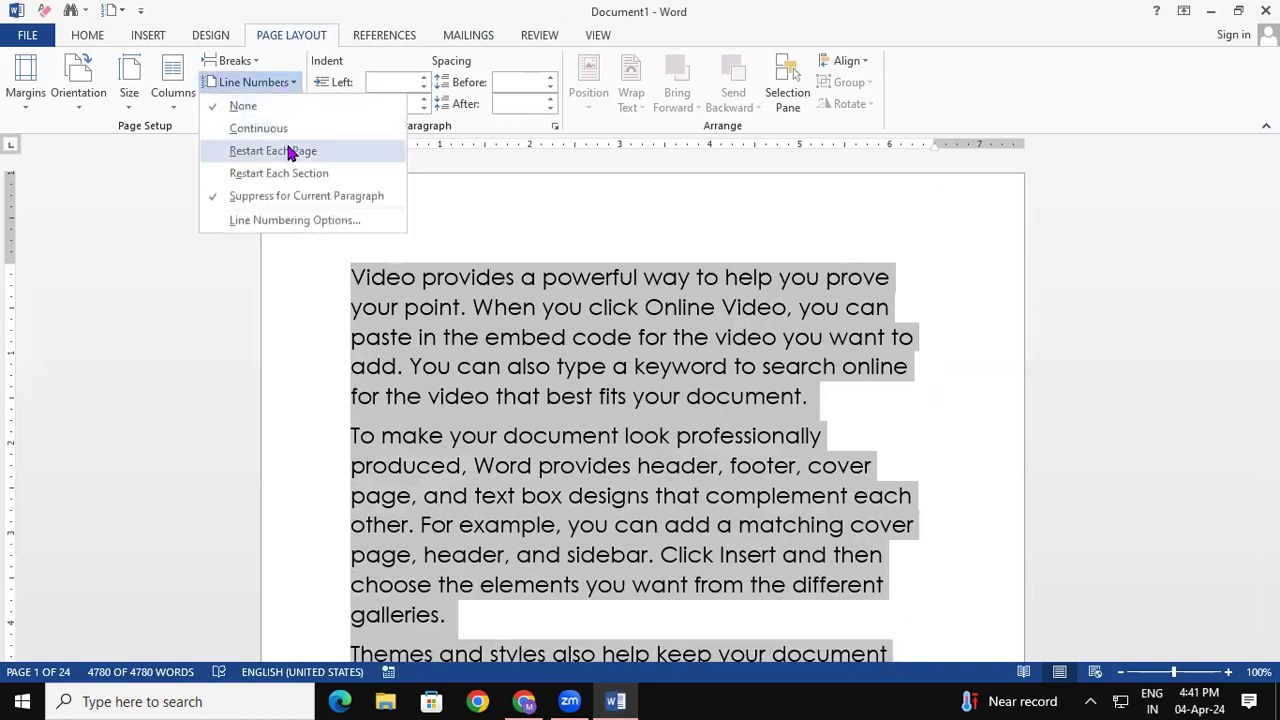
left_click(300, 128)
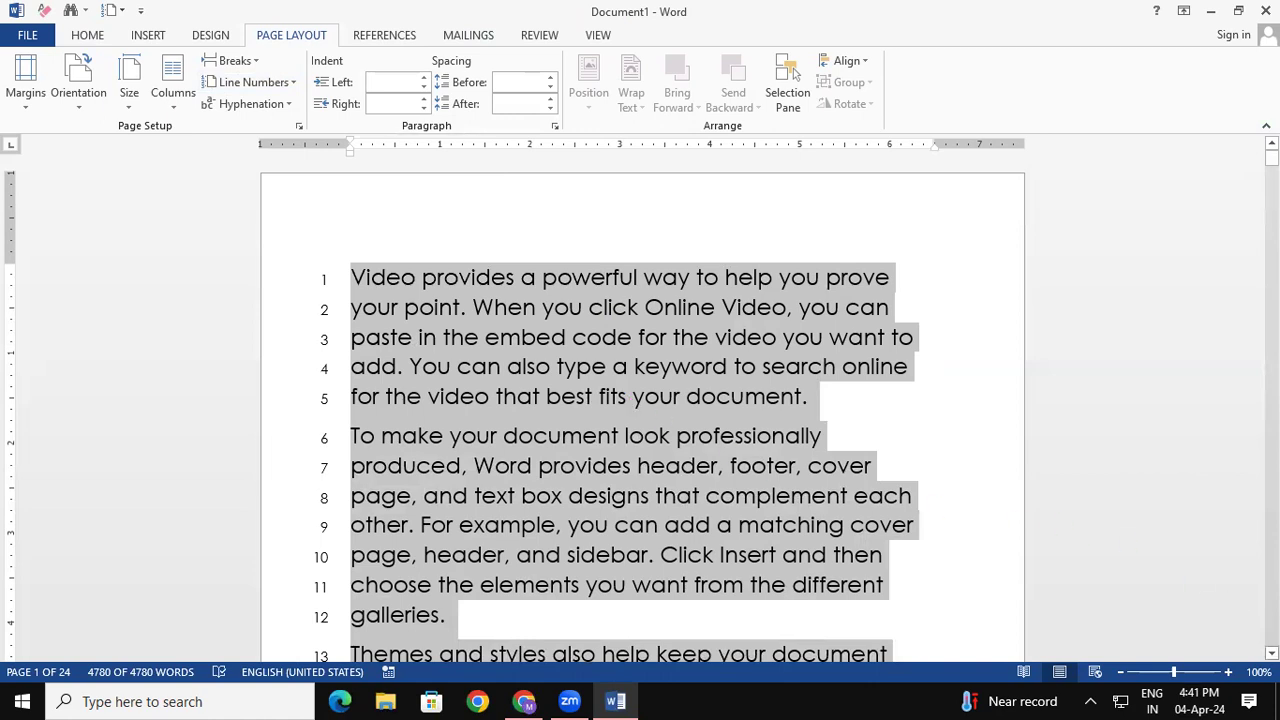
left_click(1272, 653)
scroll(640, 410, "down", 1)
scroll(640, 410, "down", 1)
scroll(640, 410, "down", 1)
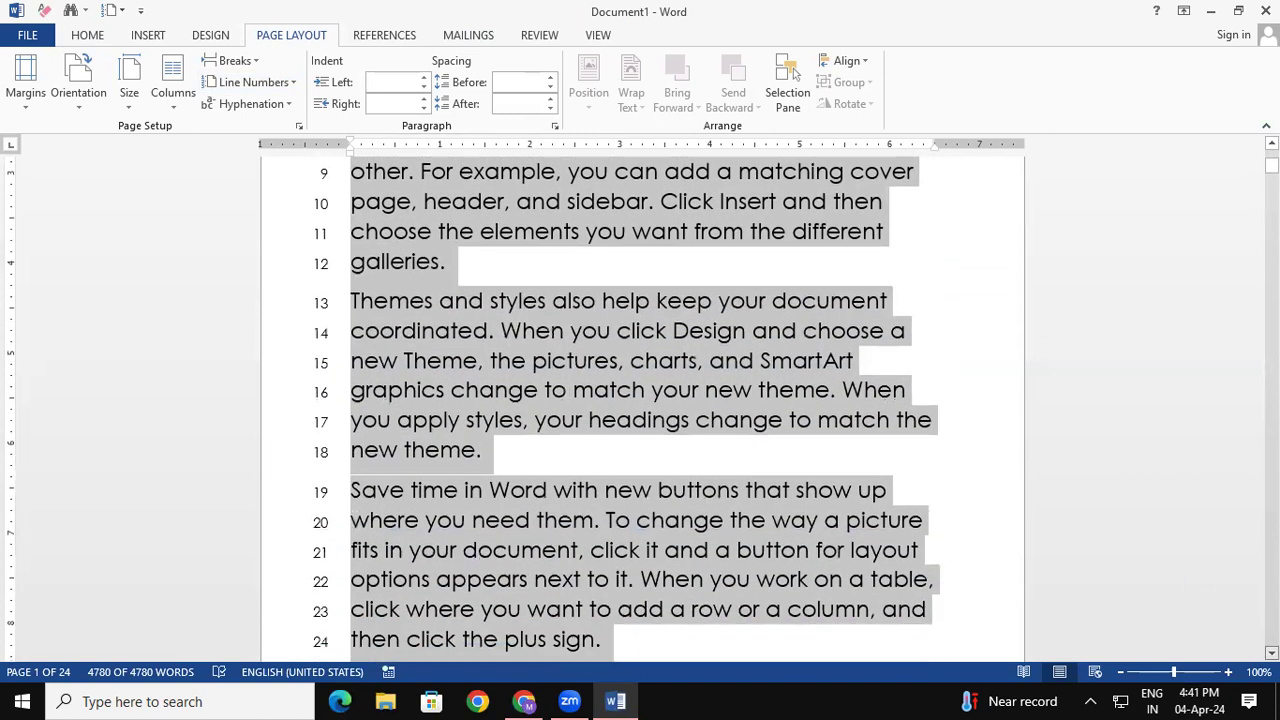
scroll(640, 410, "down", 1)
scroll(951, 343, "down", 3)
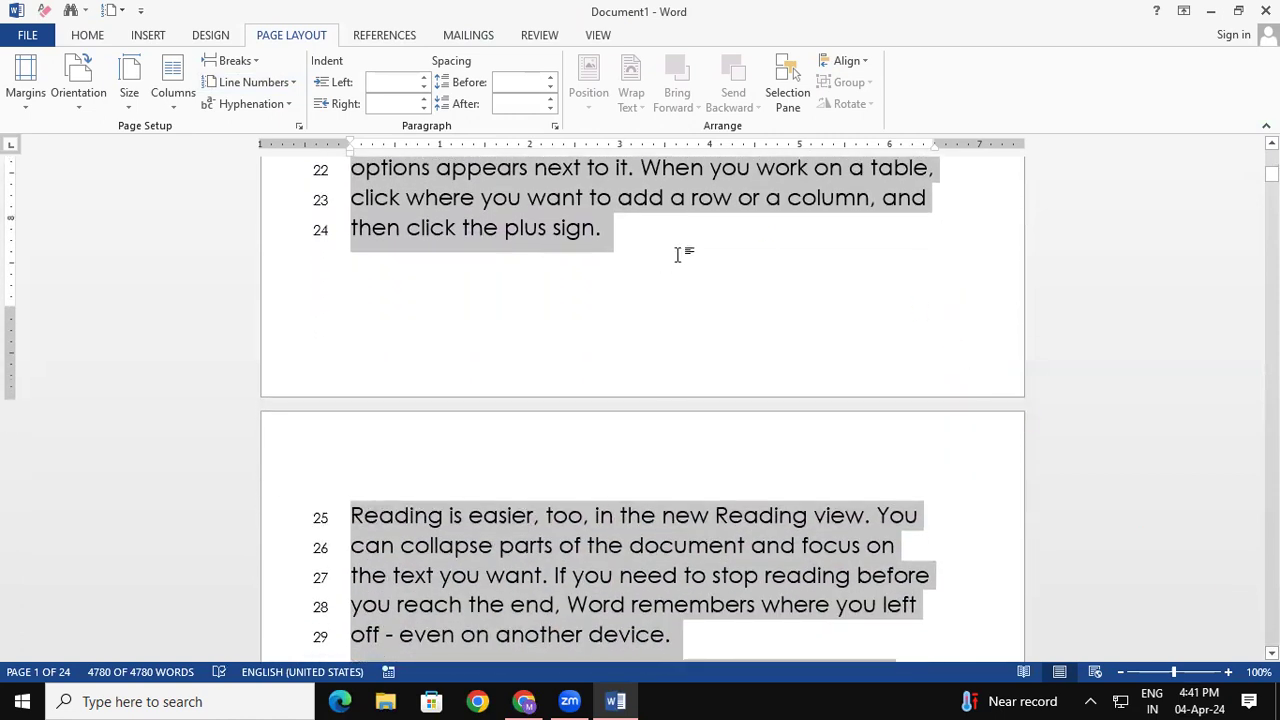
Insert a Next Page section break after 'sign.' on line 24.
left_click(619, 245)
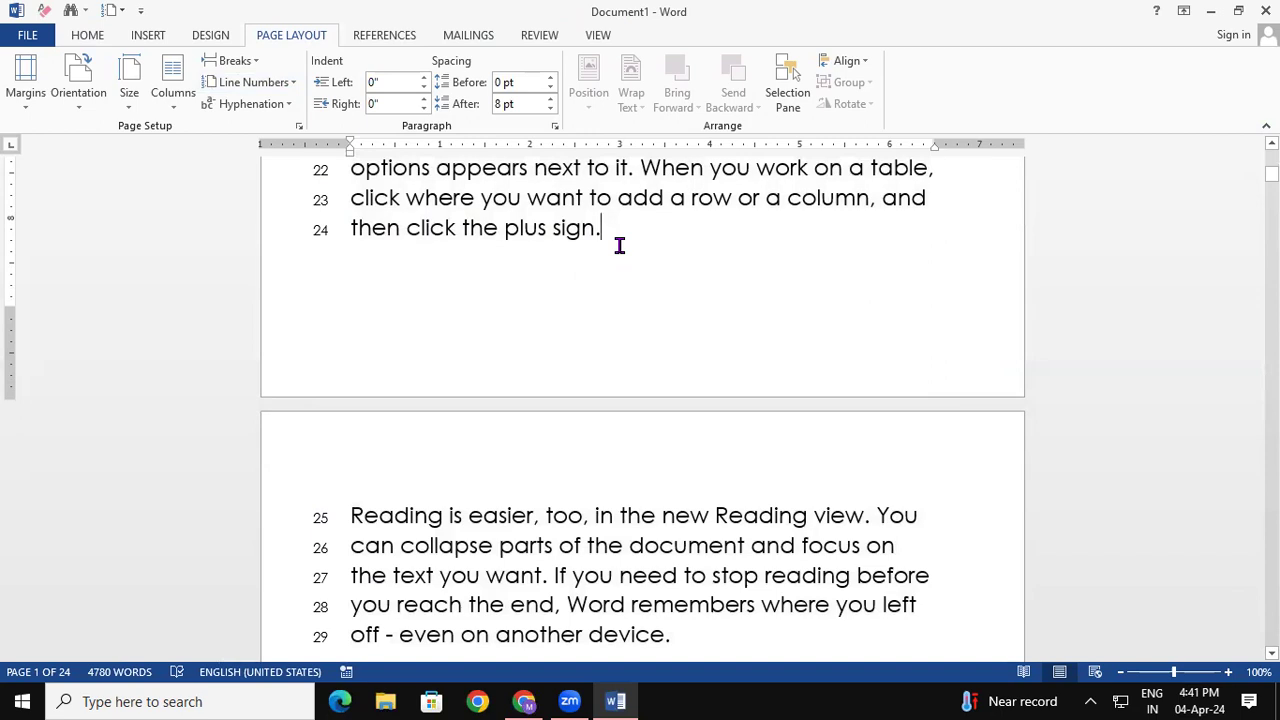
left_click(241, 64)
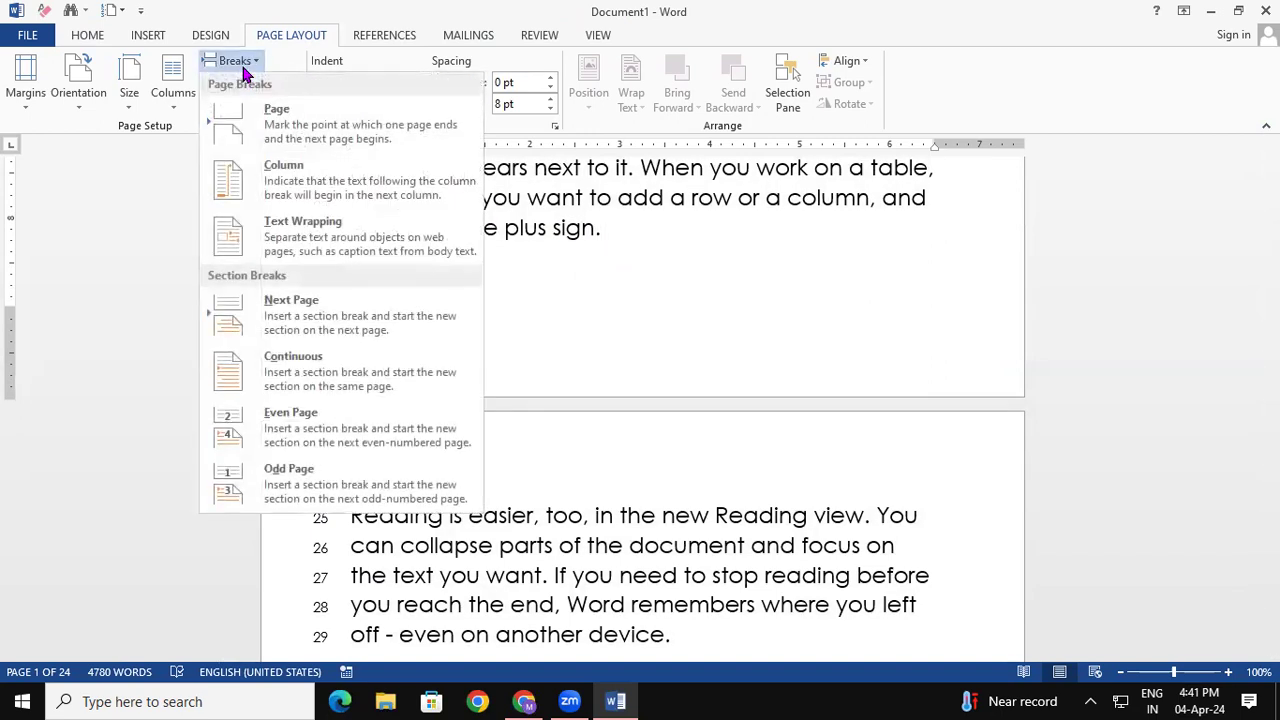
left_click(300, 300)
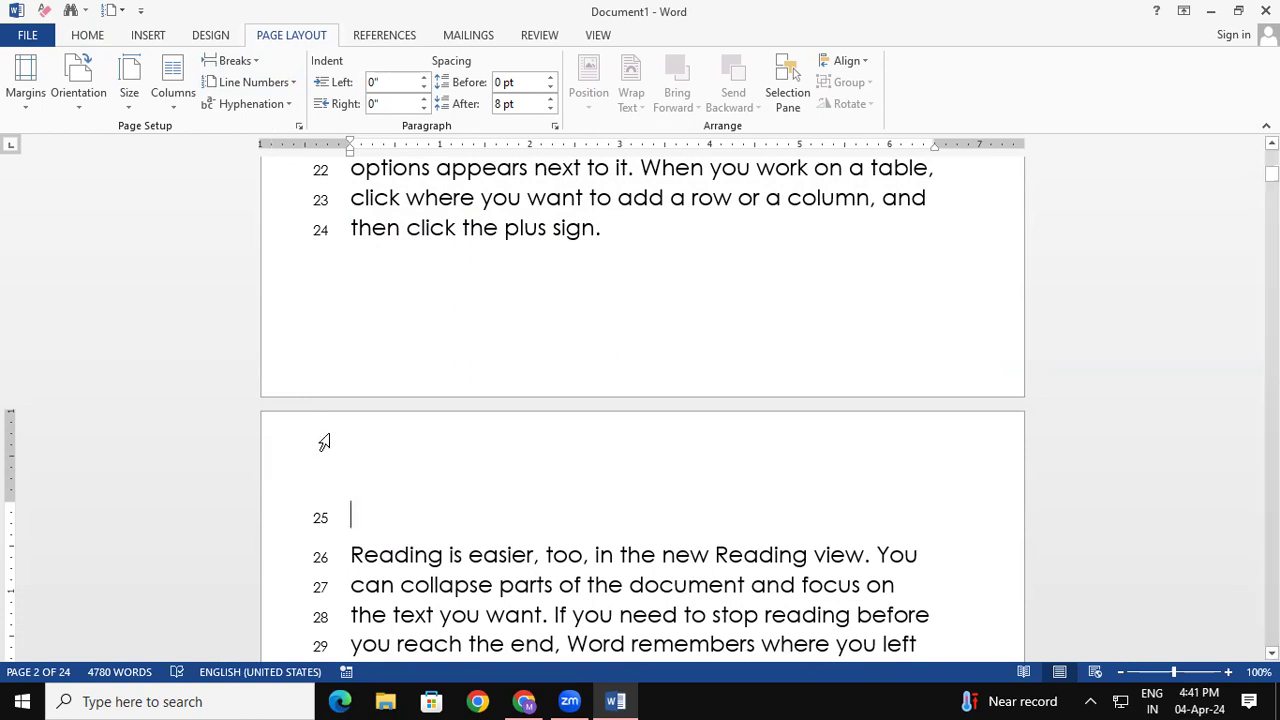
Set line numbering to Restart Each Section for the whole document.
key("ctrl+a")
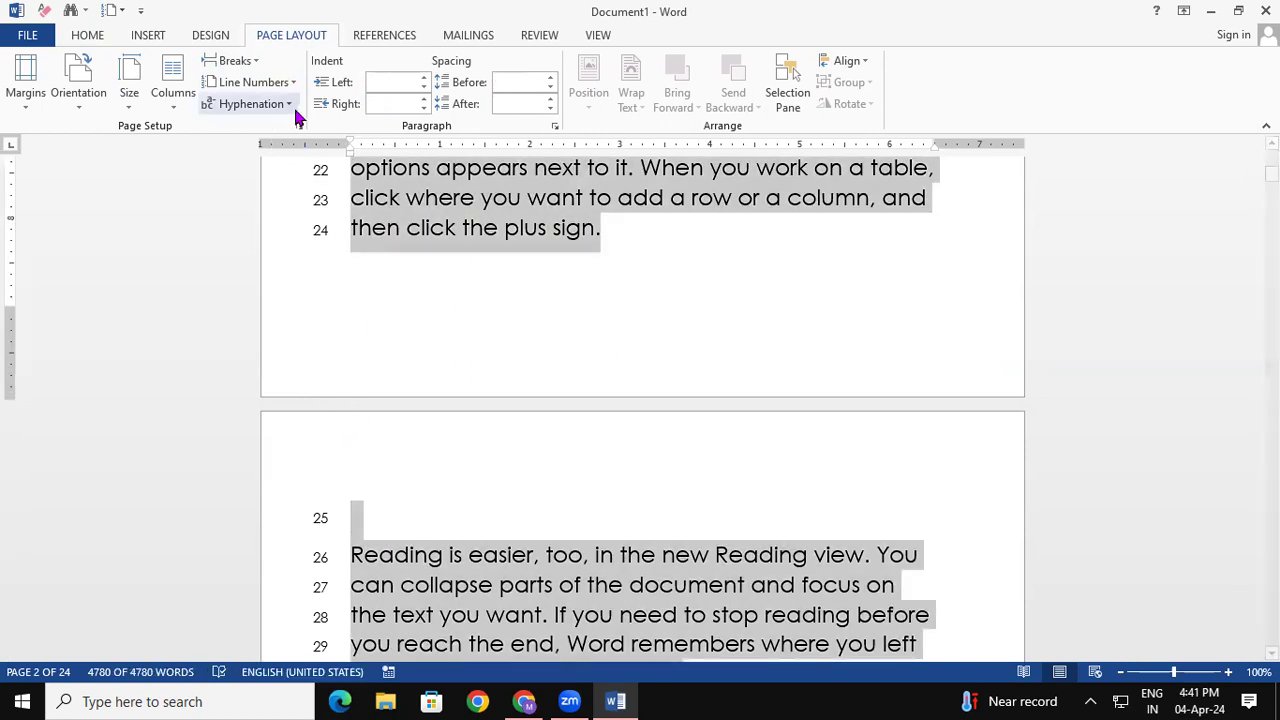
left_click(291, 85)
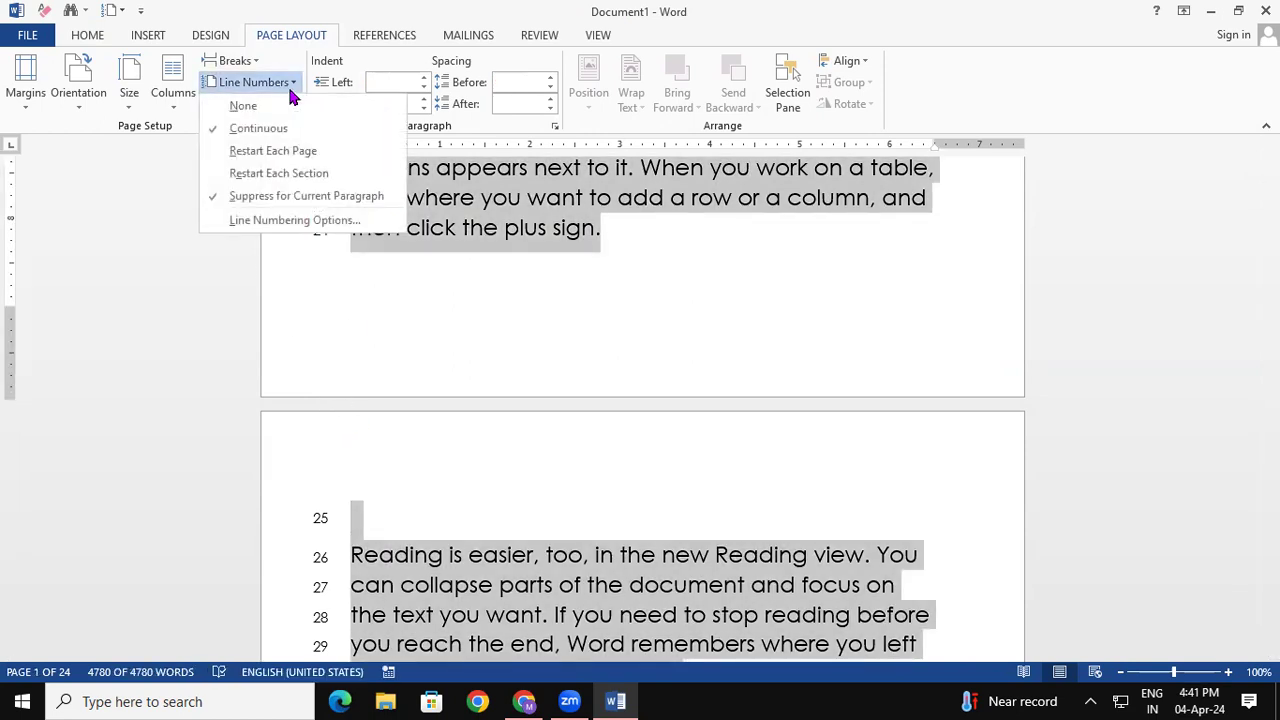
left_click(308, 178)
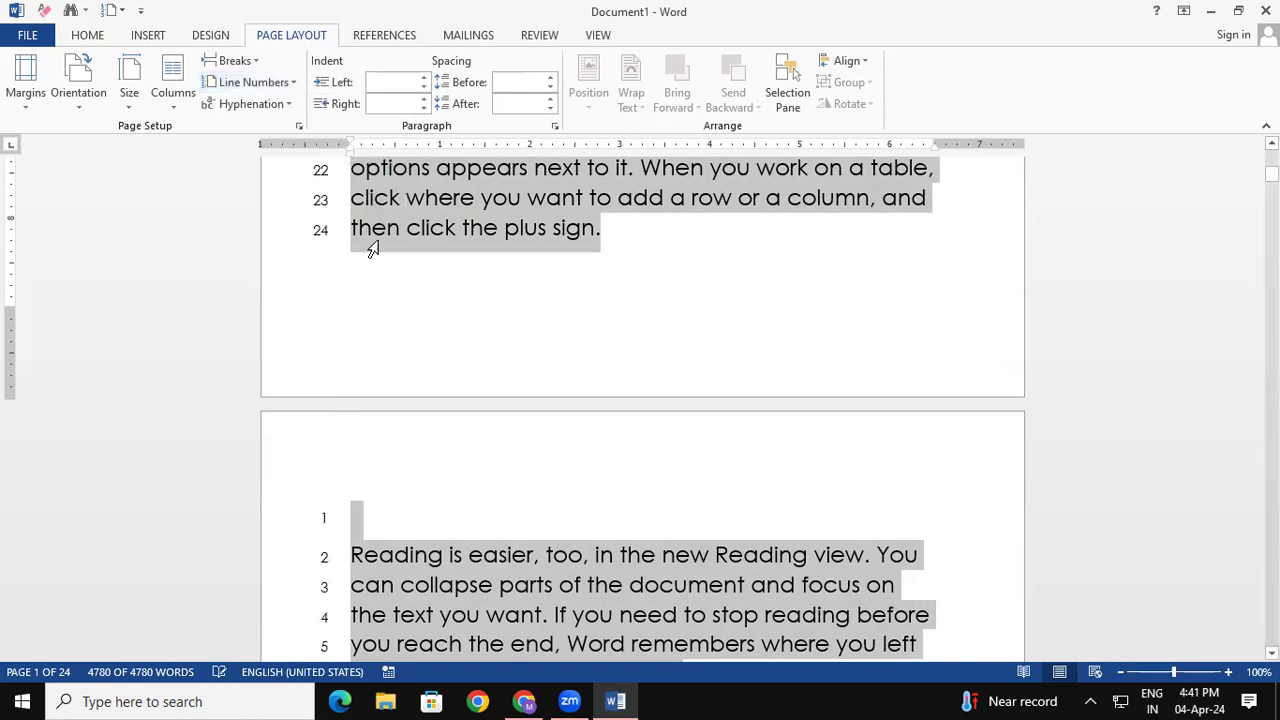
left_click(477, 331)
Remove the blank line before 'Reading is easier' at the top of page 2.
left_click(356, 232)
left_click_drag(356, 232, 503, 237)
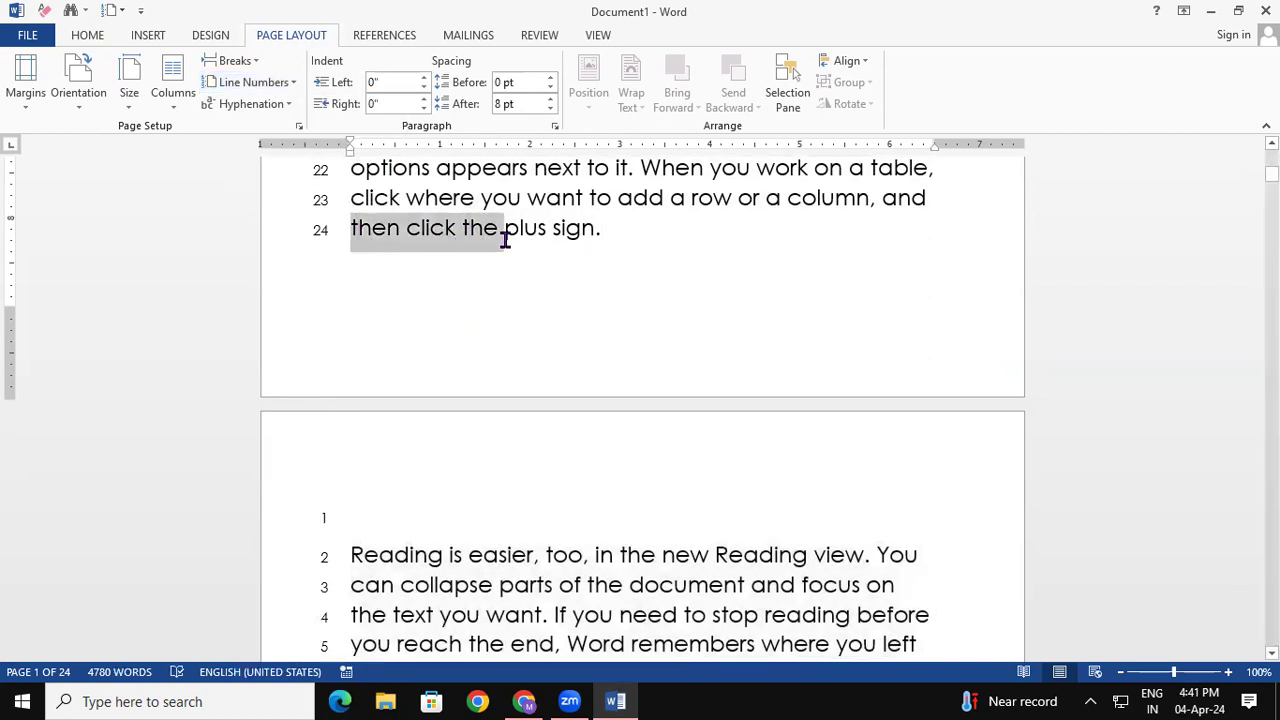
left_click(352, 545)
left_click_drag(380, 538, 484, 563)
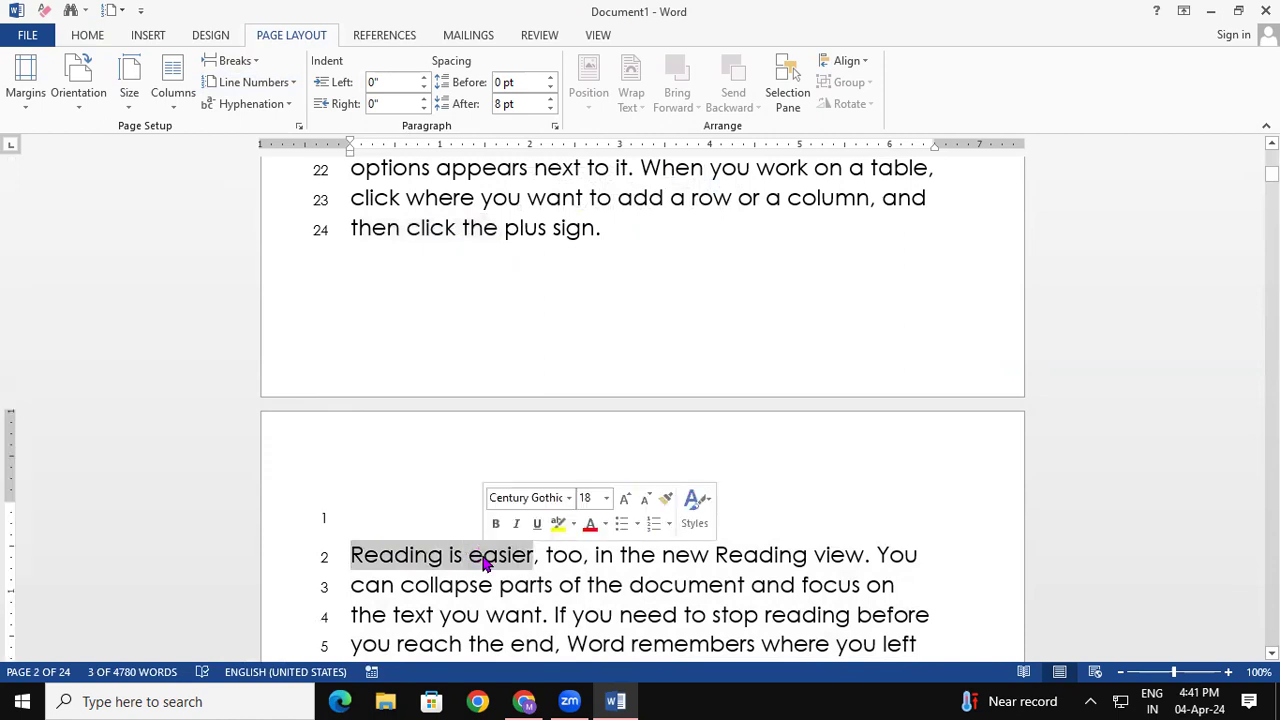
left_click(351, 556)
key("BackSpace")
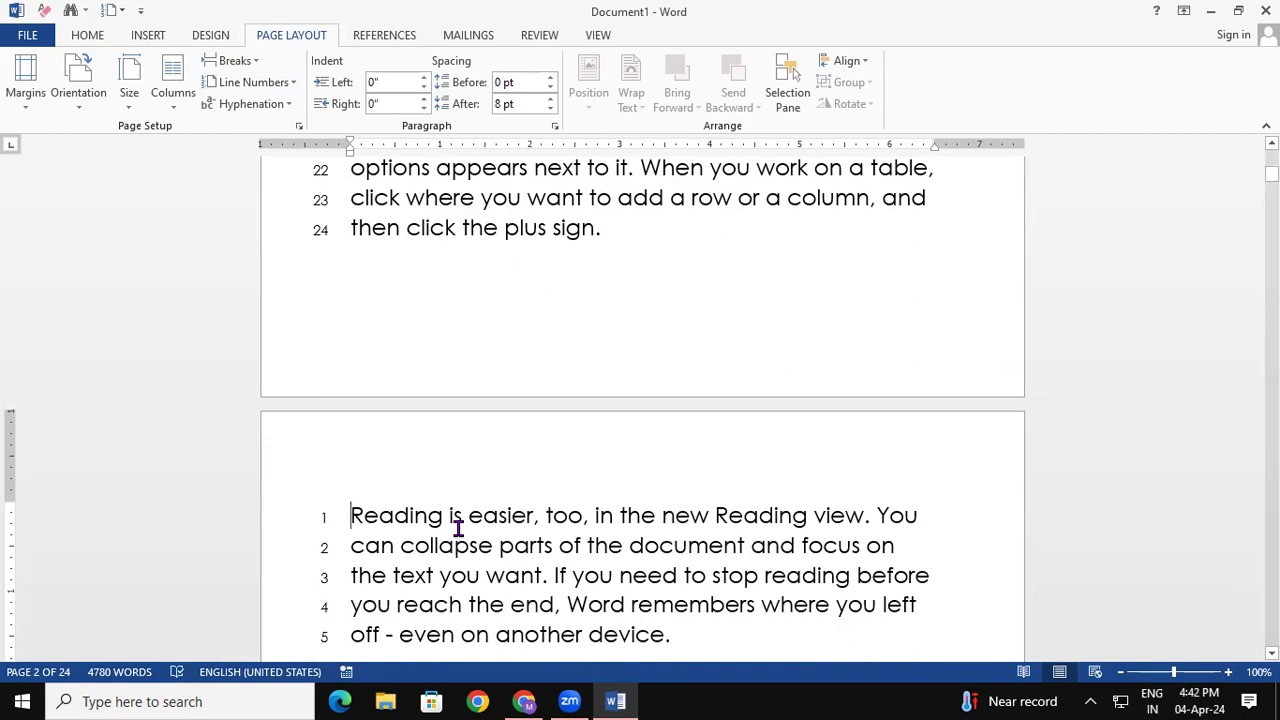
Undo an accidental deletion of all text, then select the whole document.
key("ctrl+a")
key("Delete")
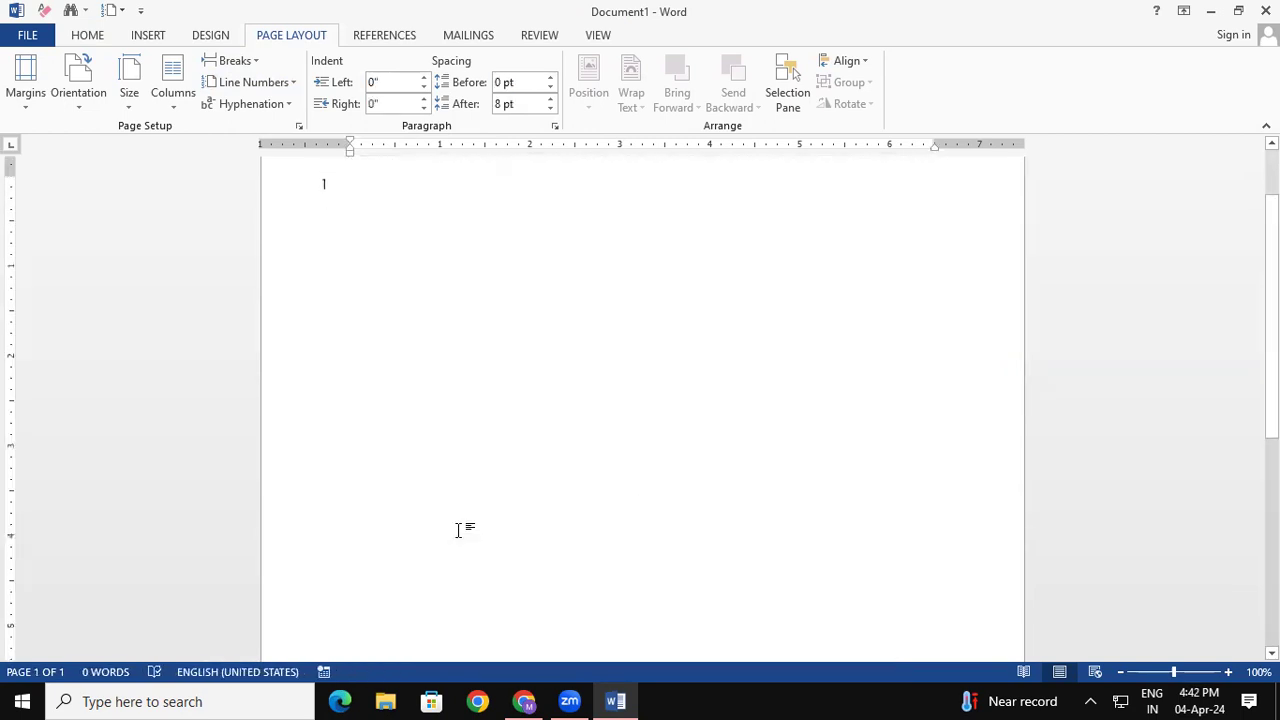
key("ctrl+z")
scroll(458, 538, "down", 7)
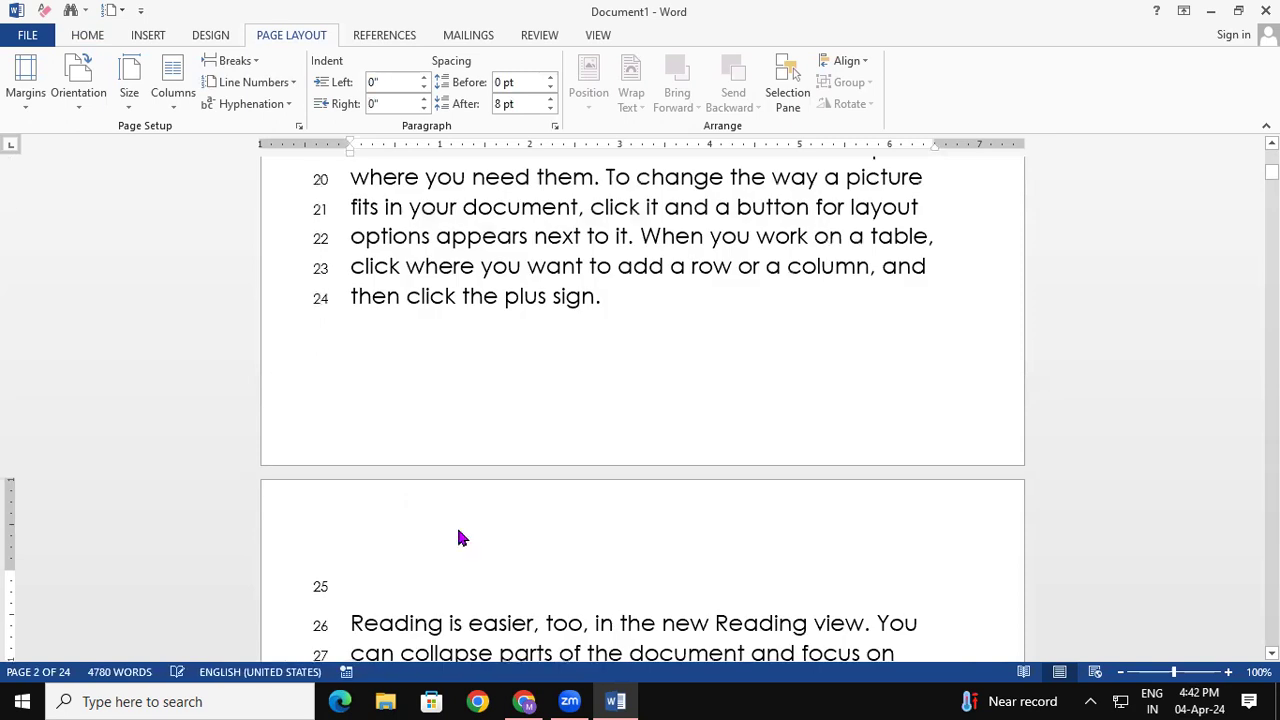
left_click(458, 528)
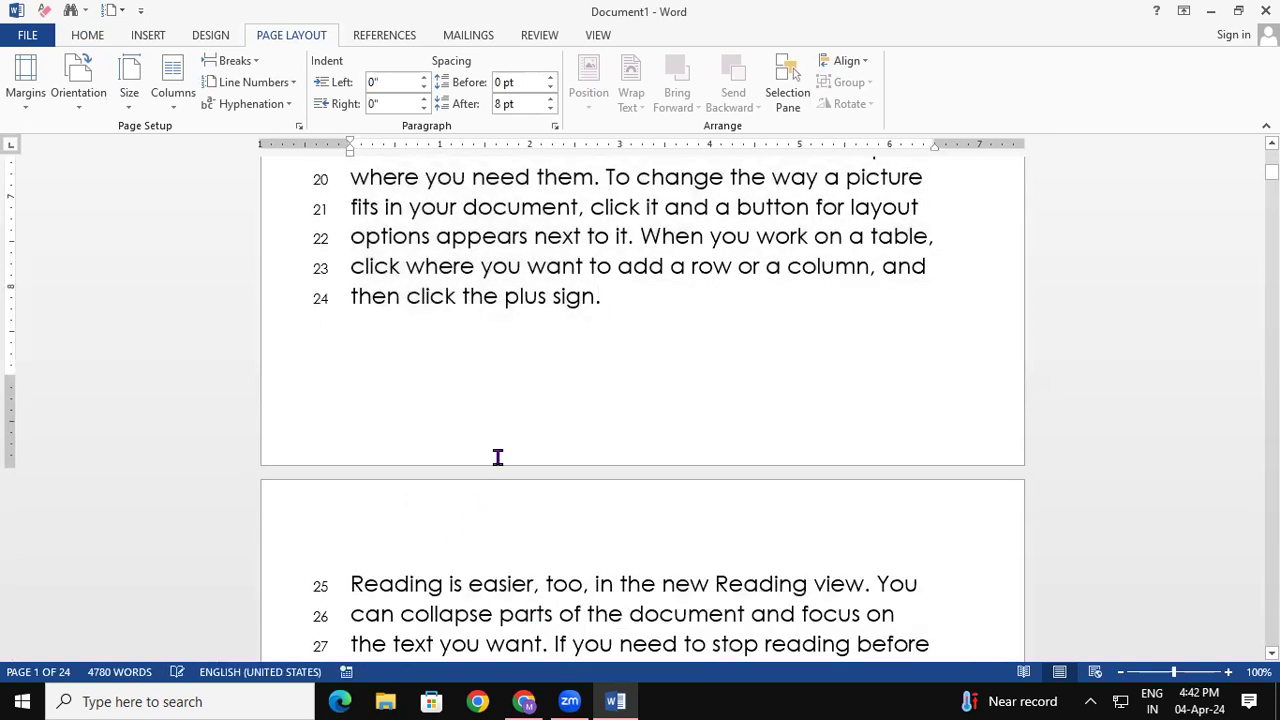
key("ctrl+a")
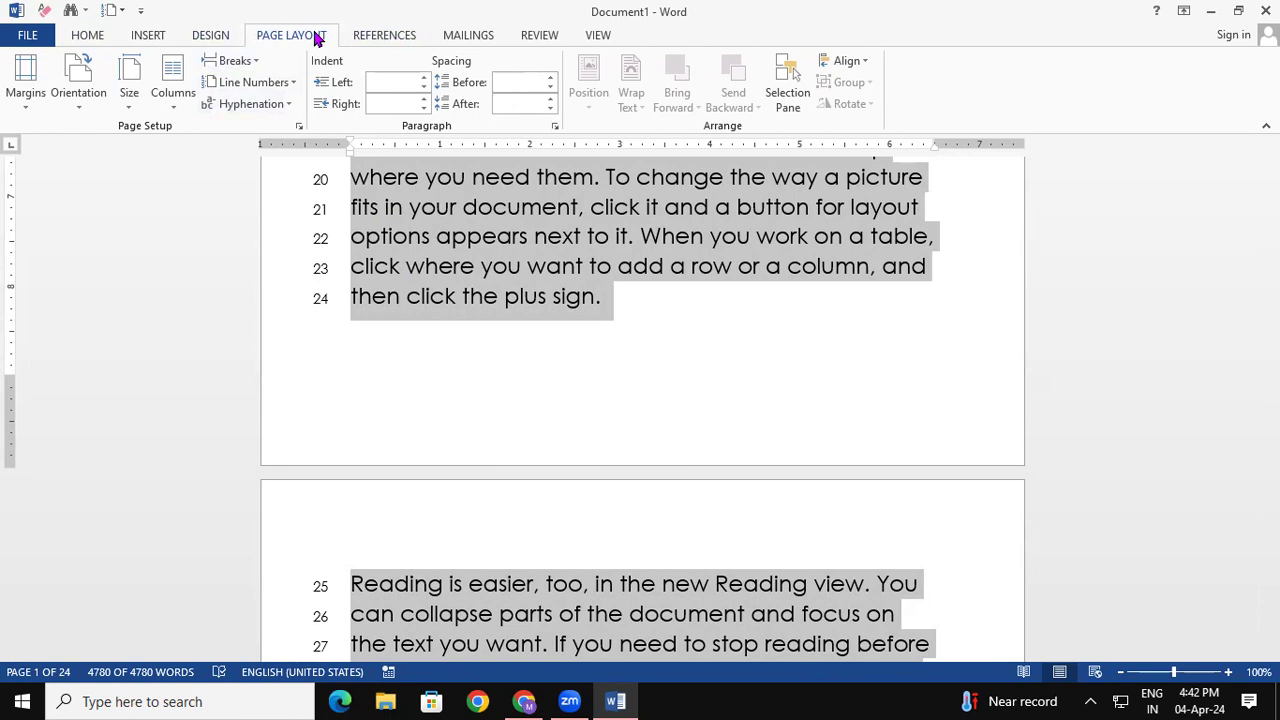
left_click(277, 88)
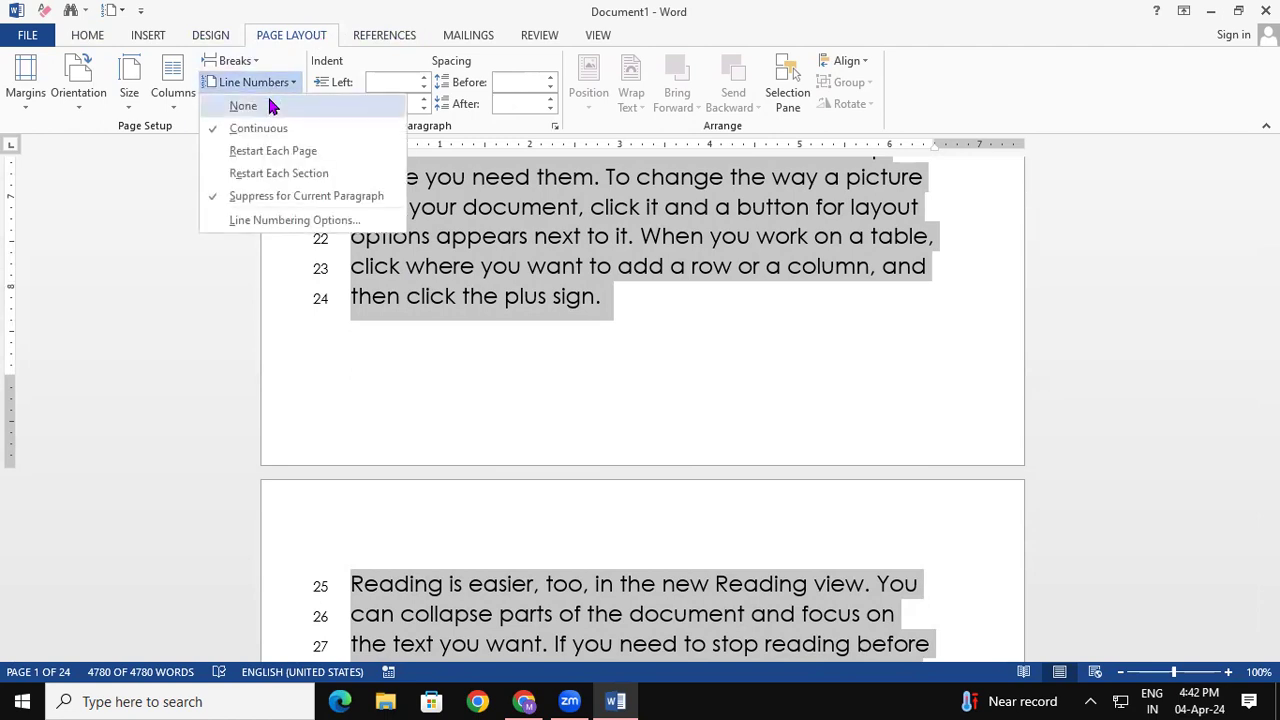
left_click(268, 105)
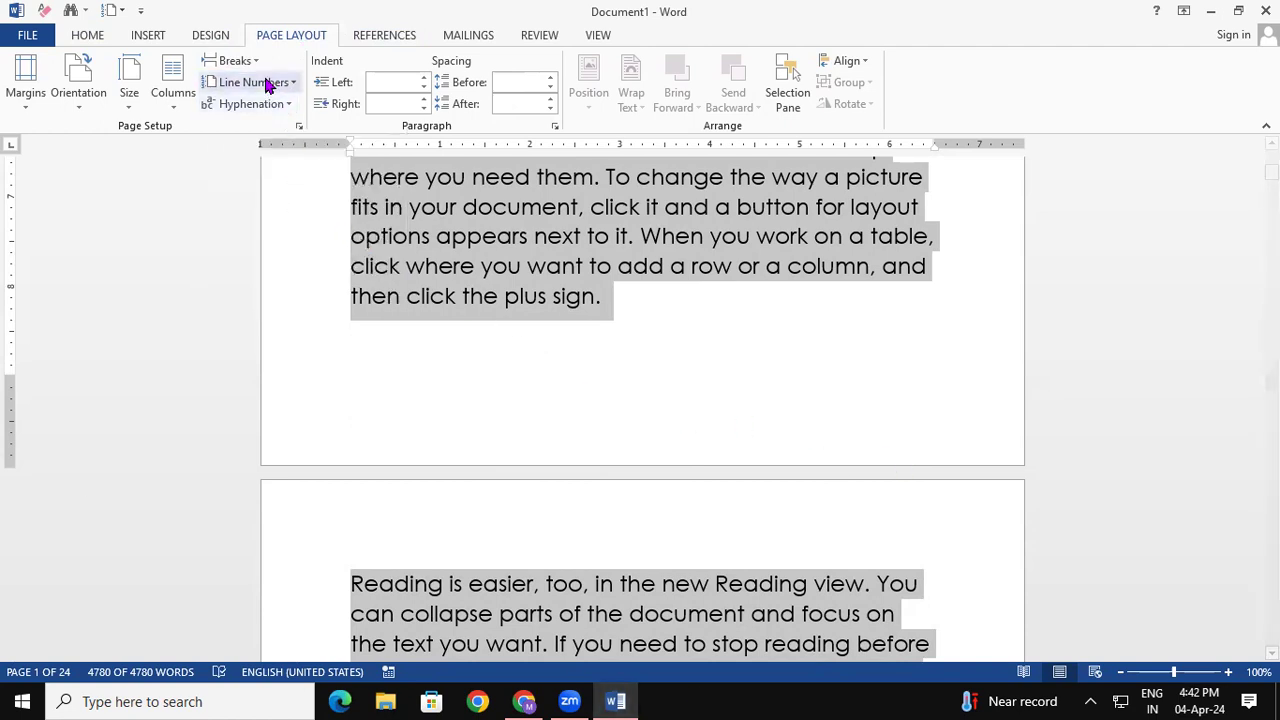
left_click(265, 84)
left_click(266, 128)
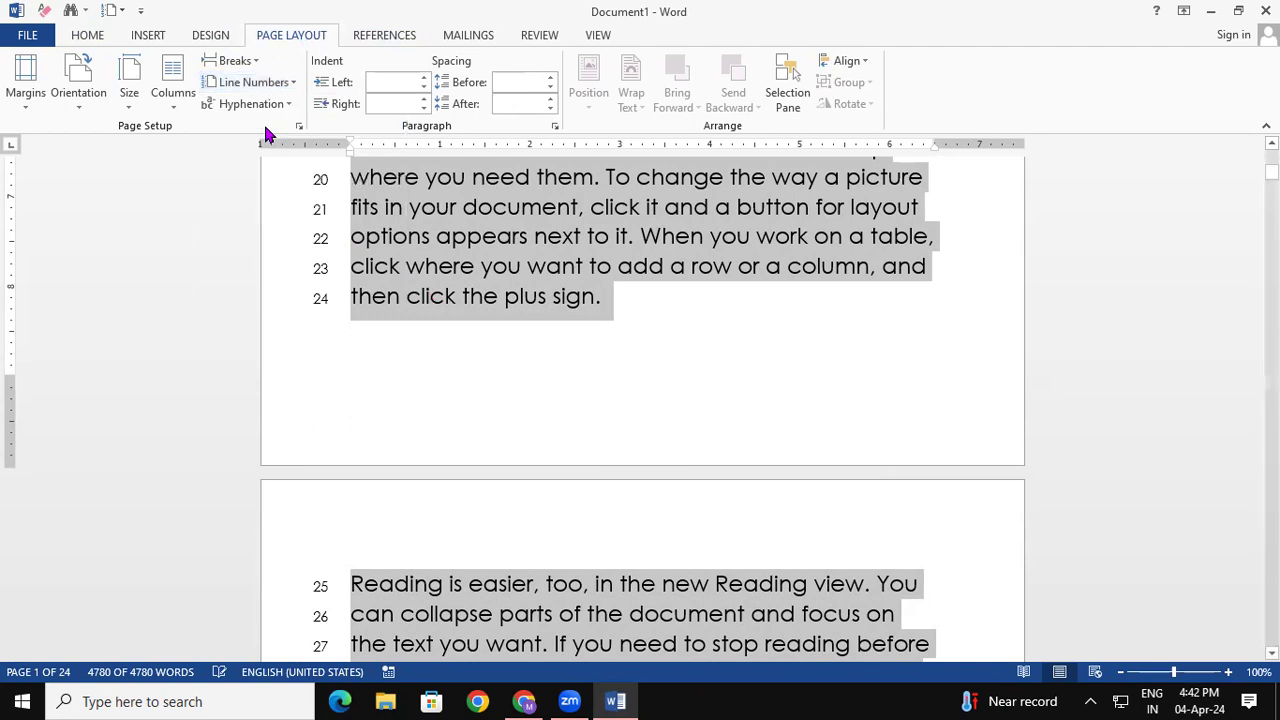
left_click(530, 350)
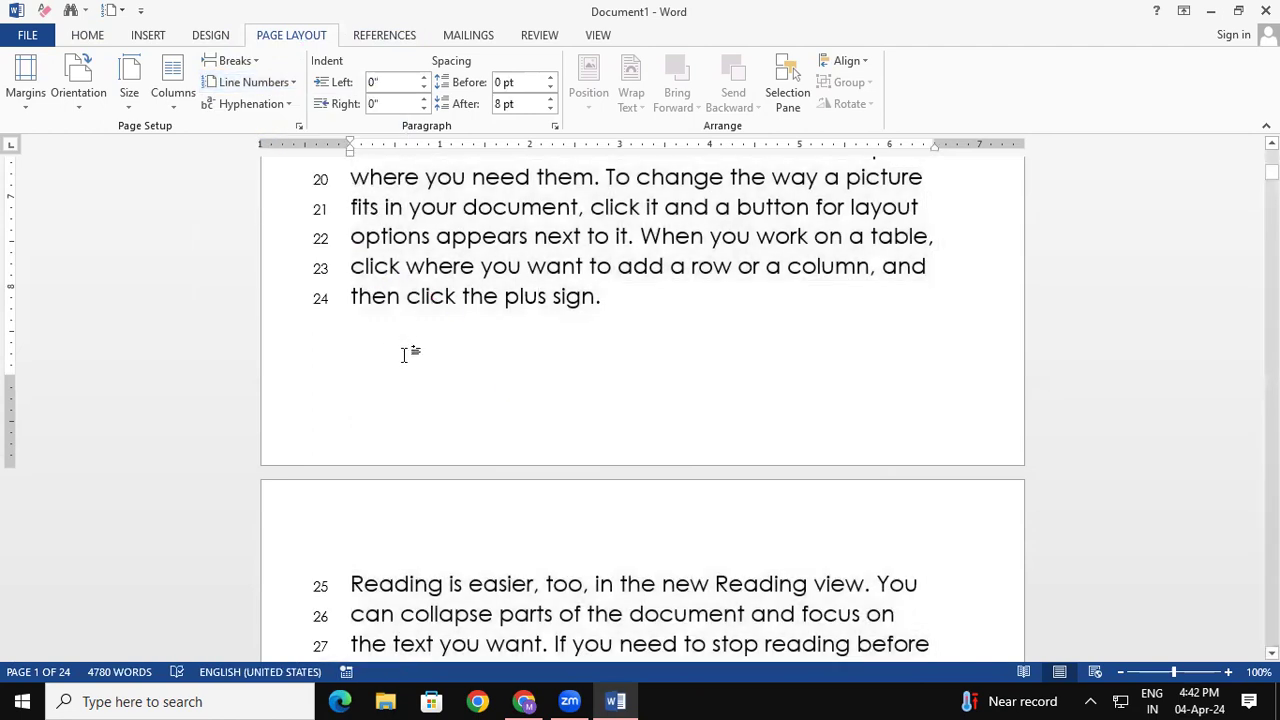
scroll(640, 400, "up", 5)
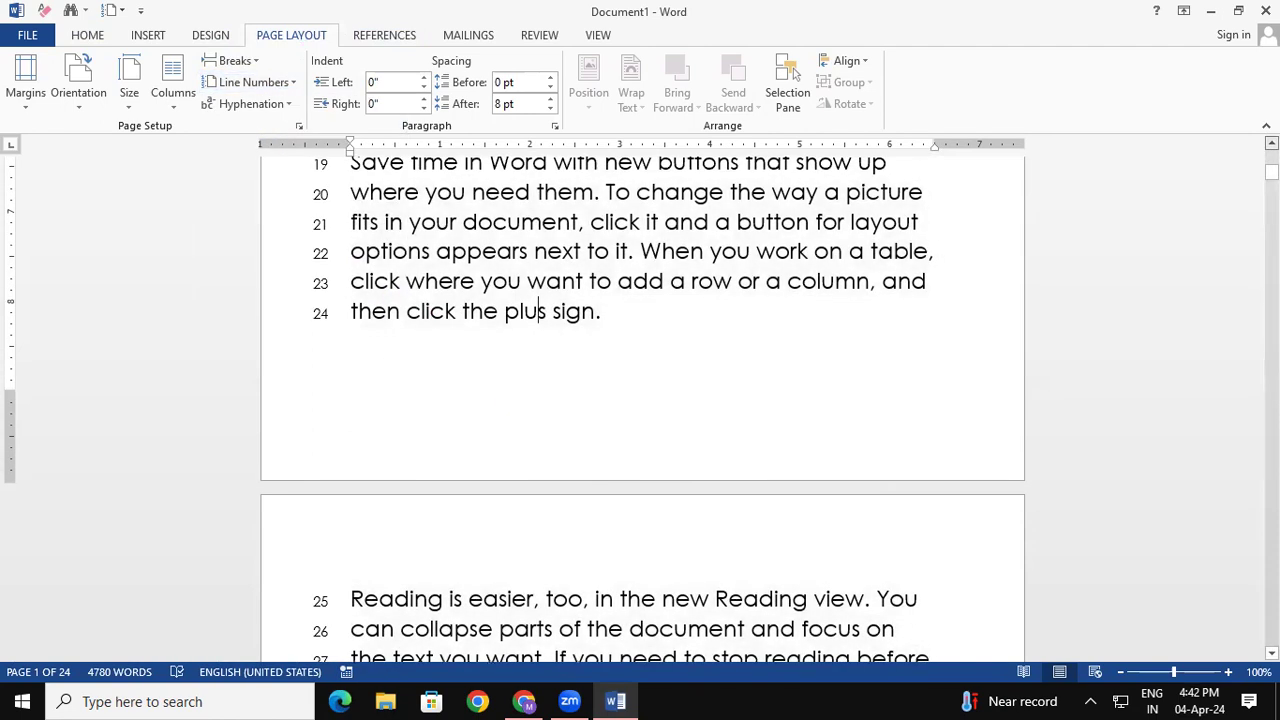
scroll(1239, 178, "up", 2)
scroll(1239, 178, "up", 3)
scroll(1239, 178, "up", 4)
scroll(1239, 178, "up", 1)
scroll(966, 489, "down", 1)
scroll(966, 489, "up", 1)
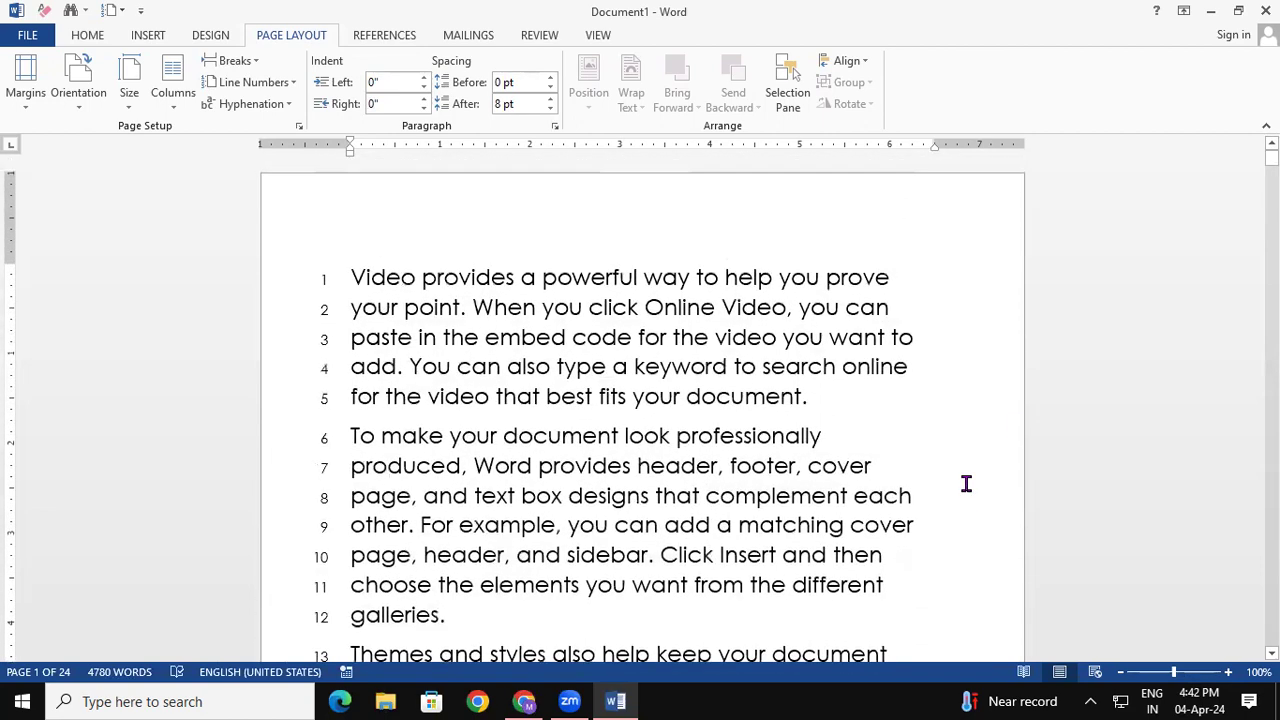
scroll(805, 412, "down", 15)
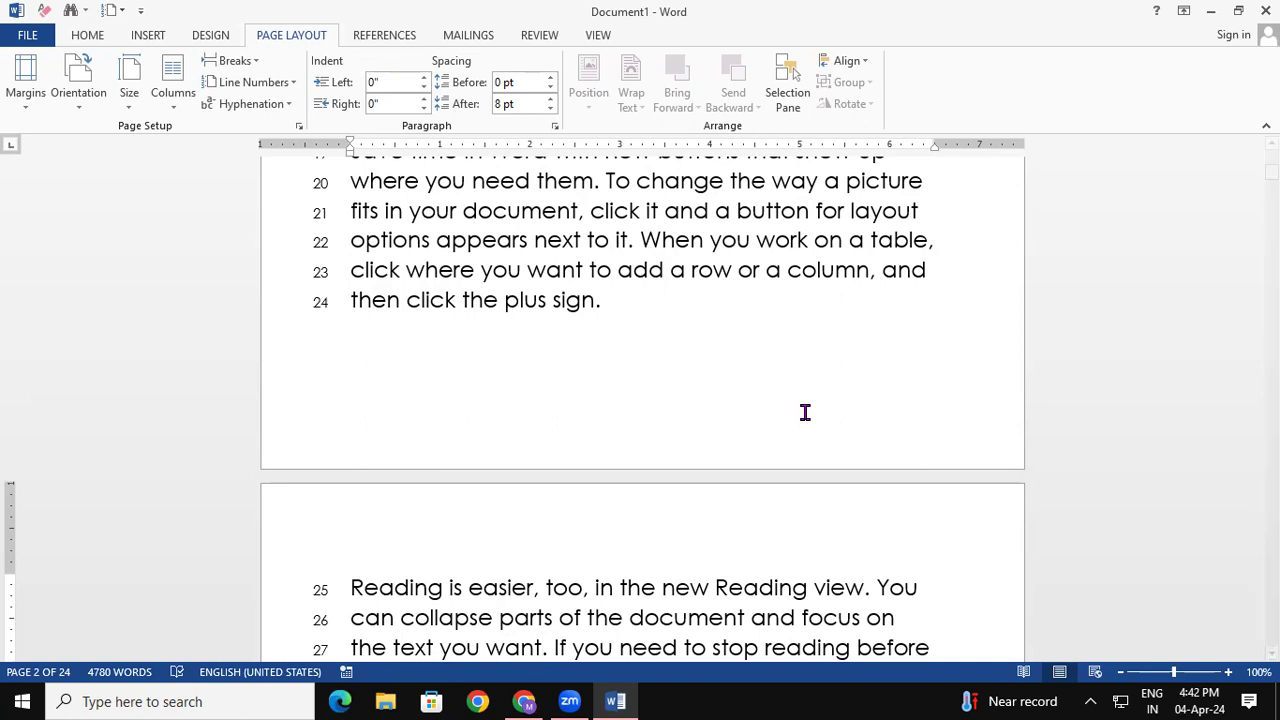
left_click(635, 313)
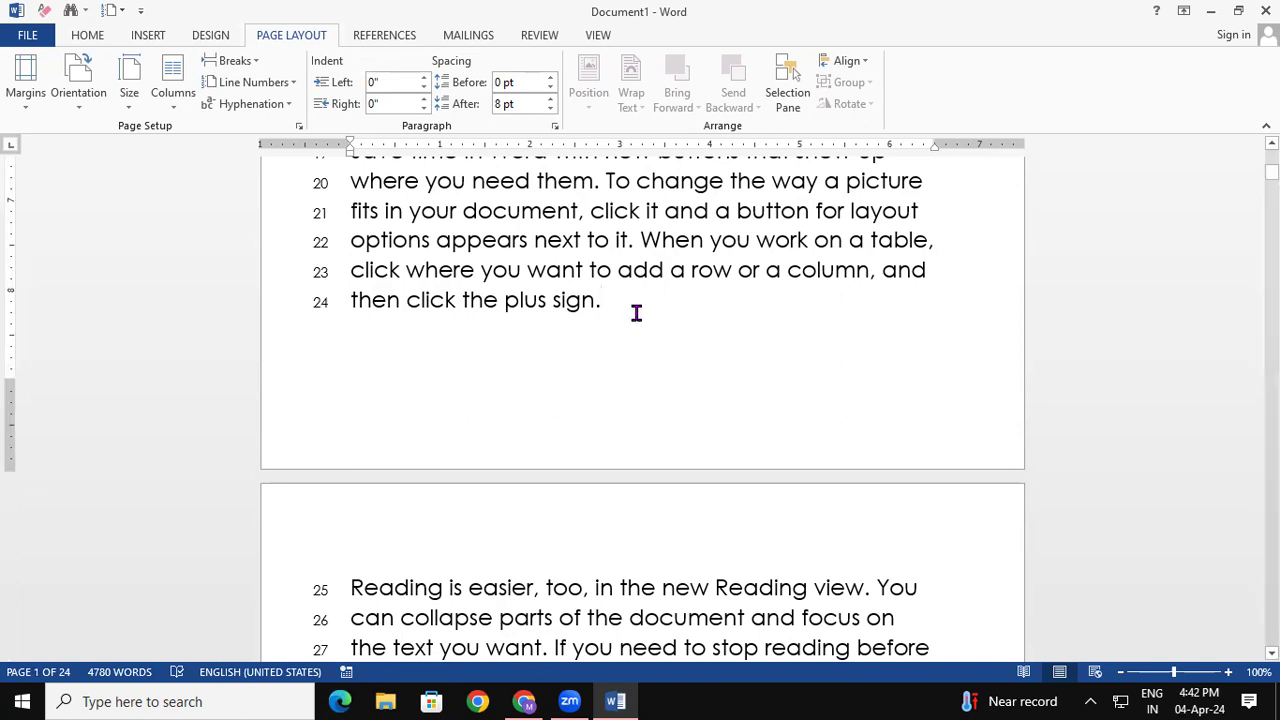
Insert a Next Page section break and set line numbering to Restart Each Section.
left_click(231, 66)
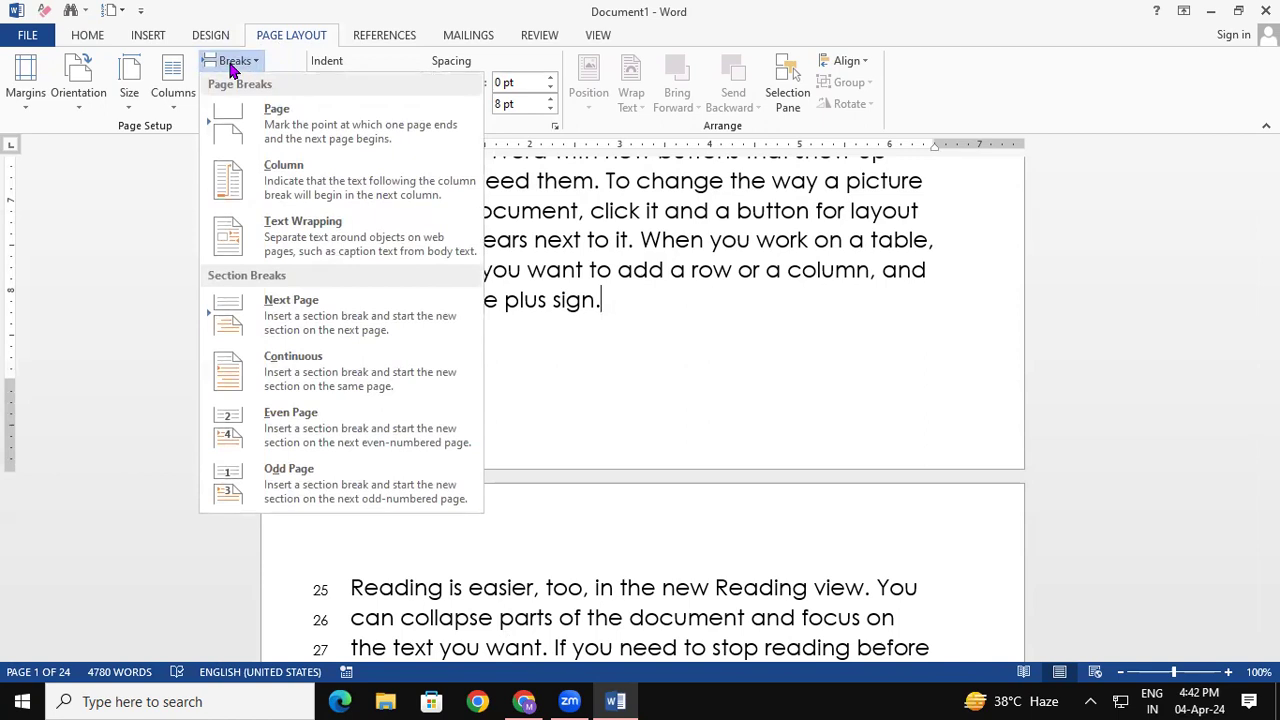
left_click(304, 315)
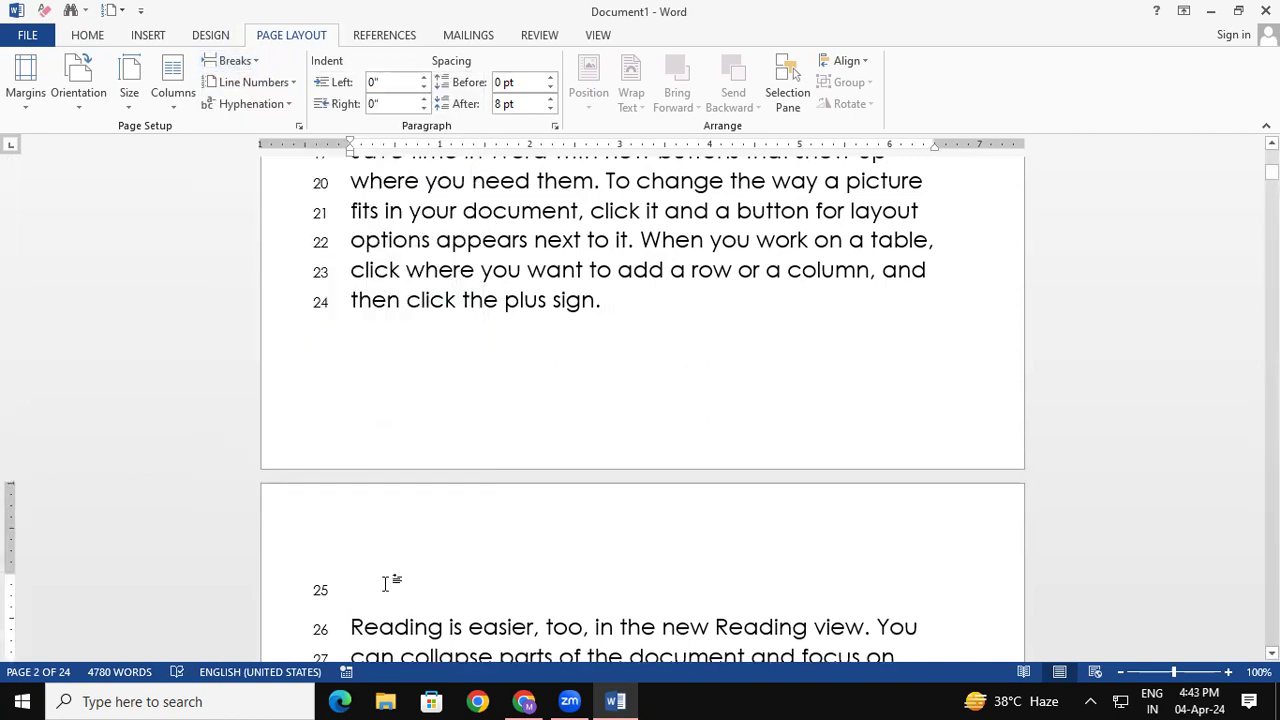
key("ctrl+a")
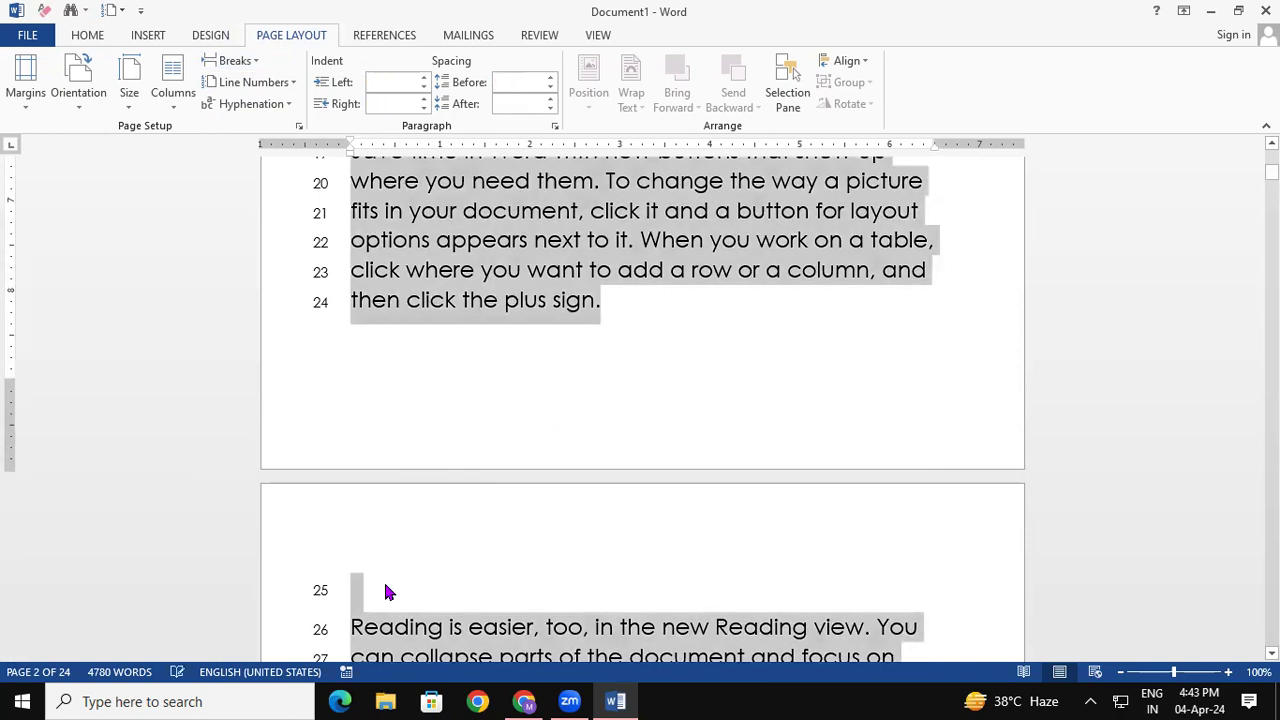
left_click(286, 84)
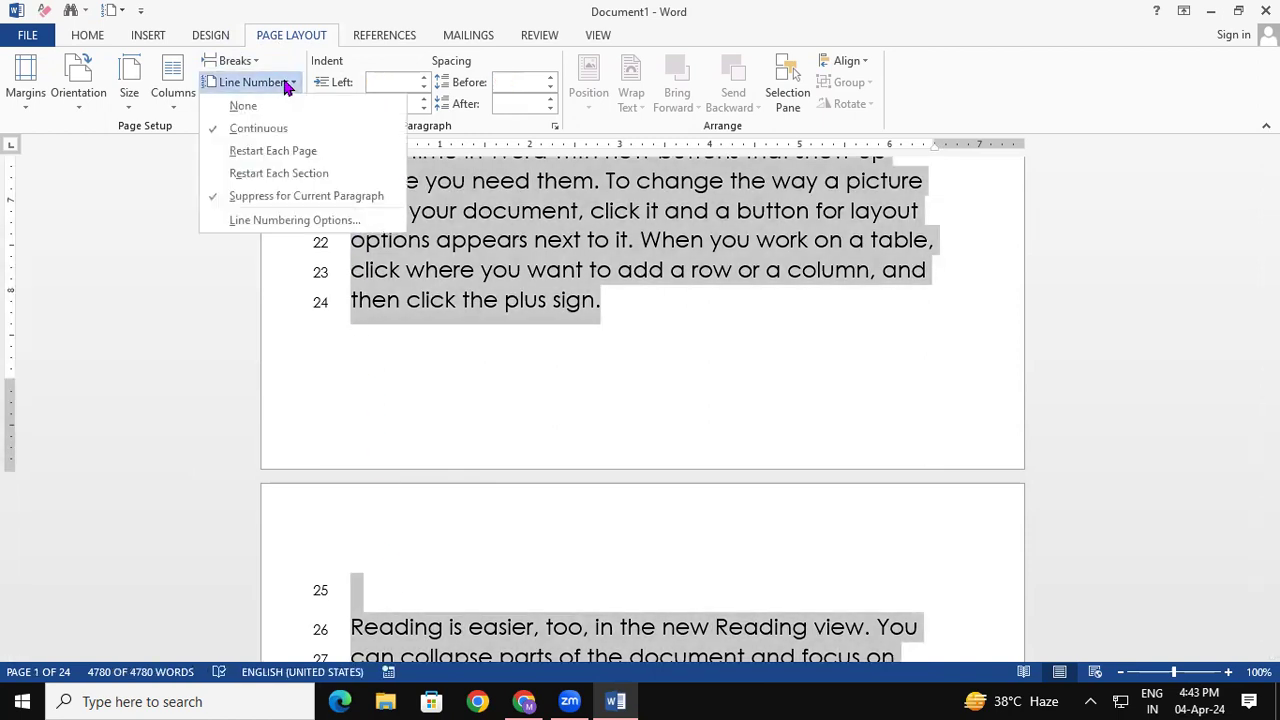
left_click(293, 176)
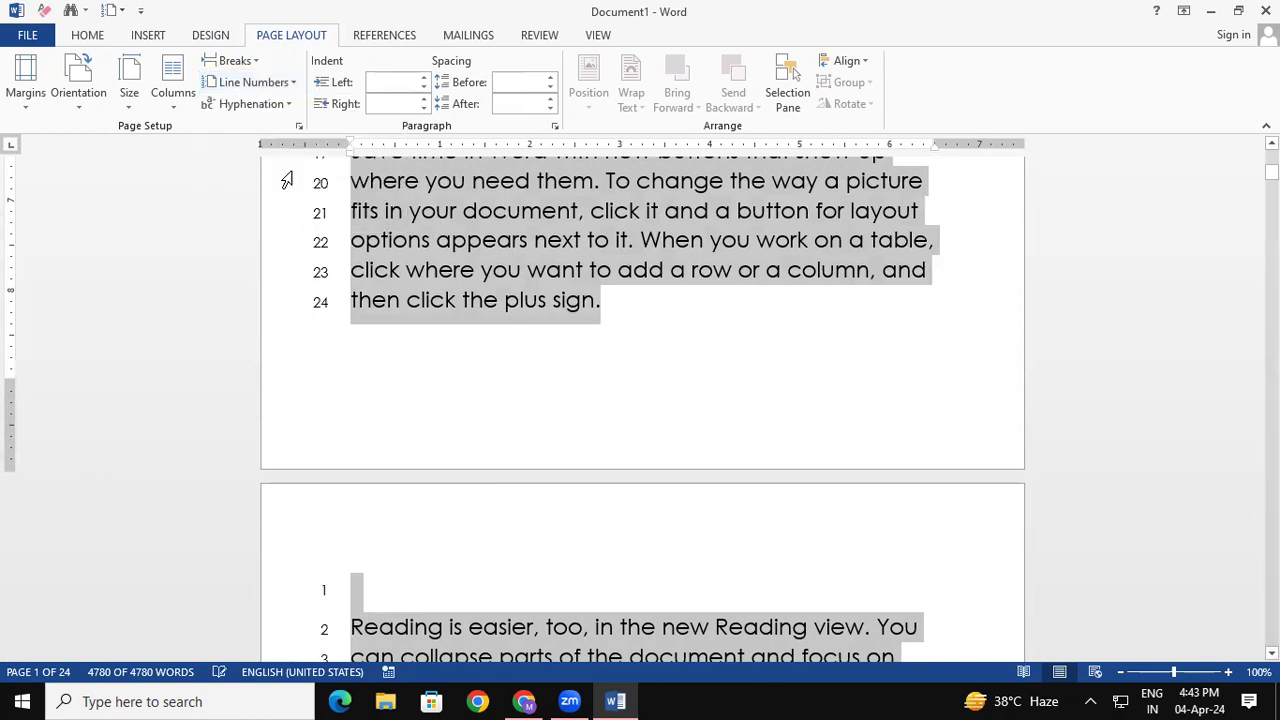
left_click(348, 308)
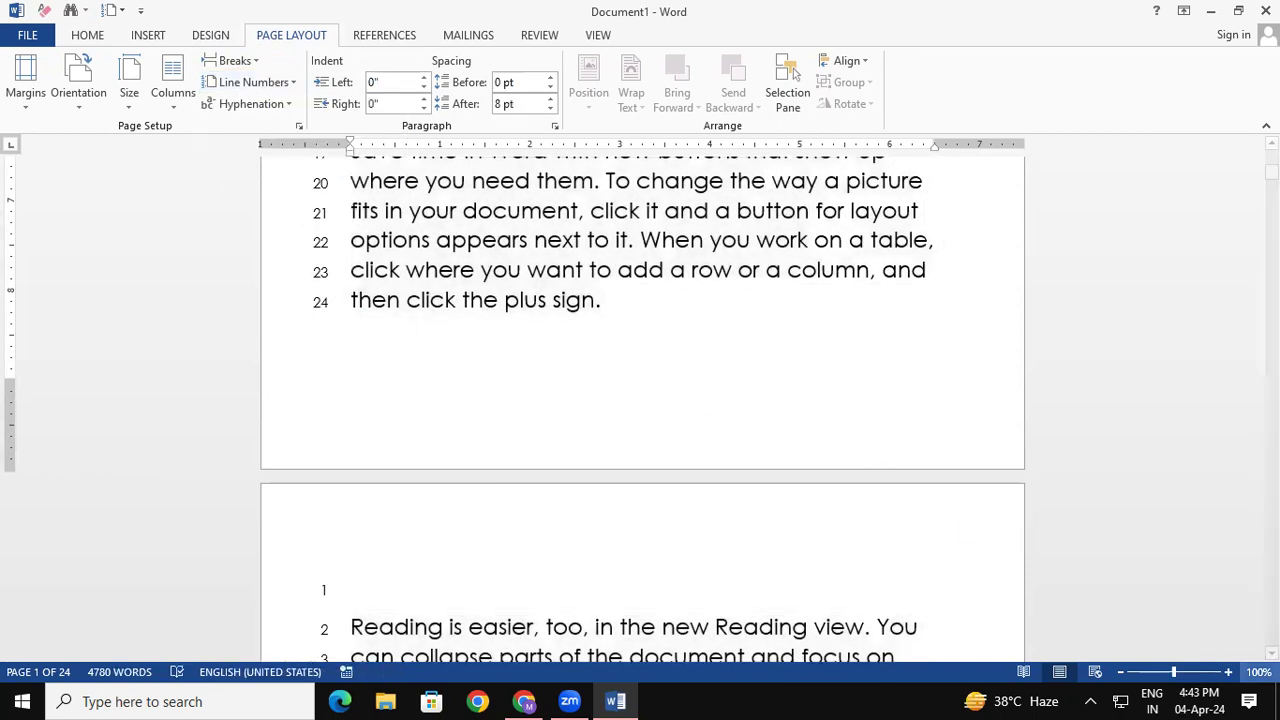
Delete the empty first line before 'Reading' in the new section and check the numbering.
scroll(640, 400, "down", 2)
scroll(1146, 611, "down", 2)
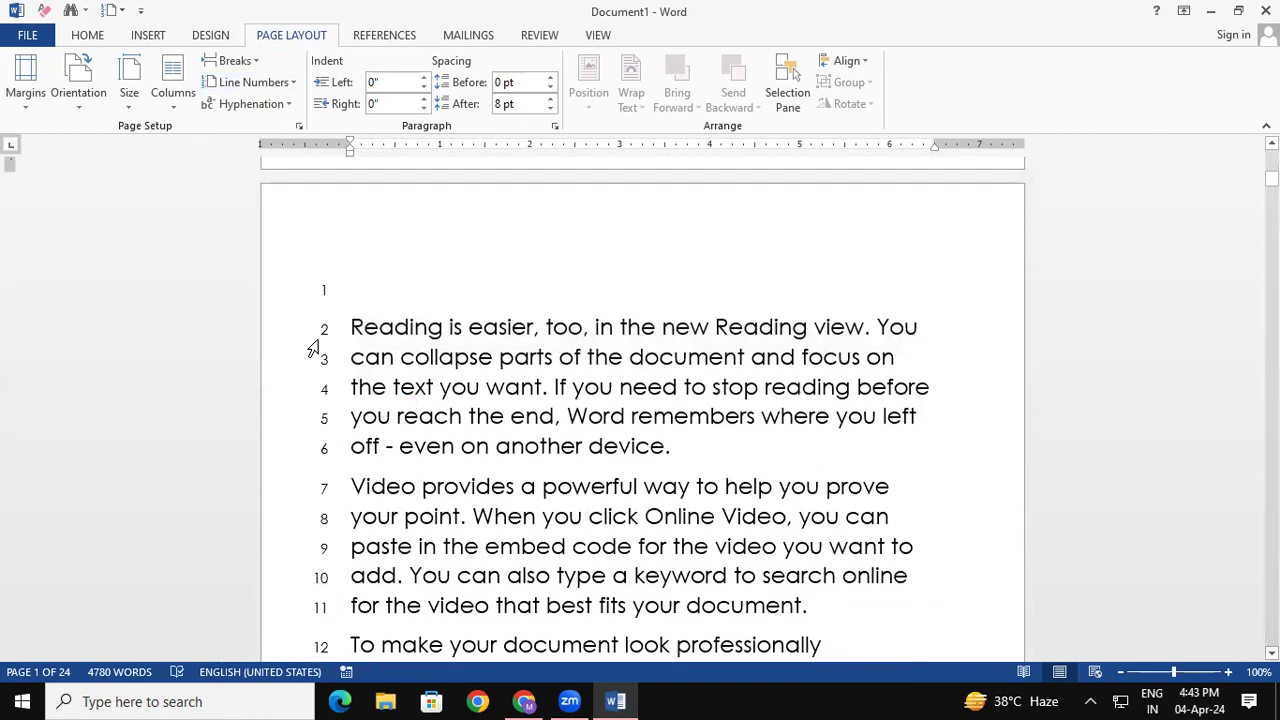
left_click(353, 326)
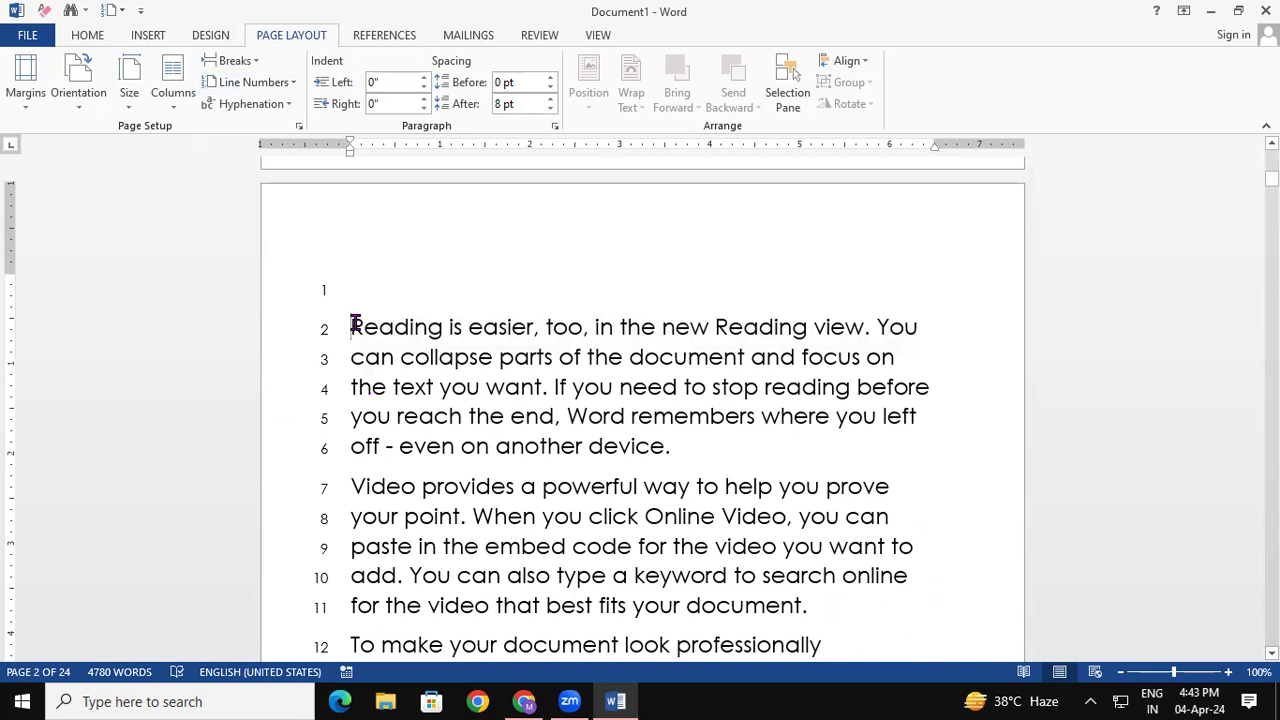
key("BackSpace")
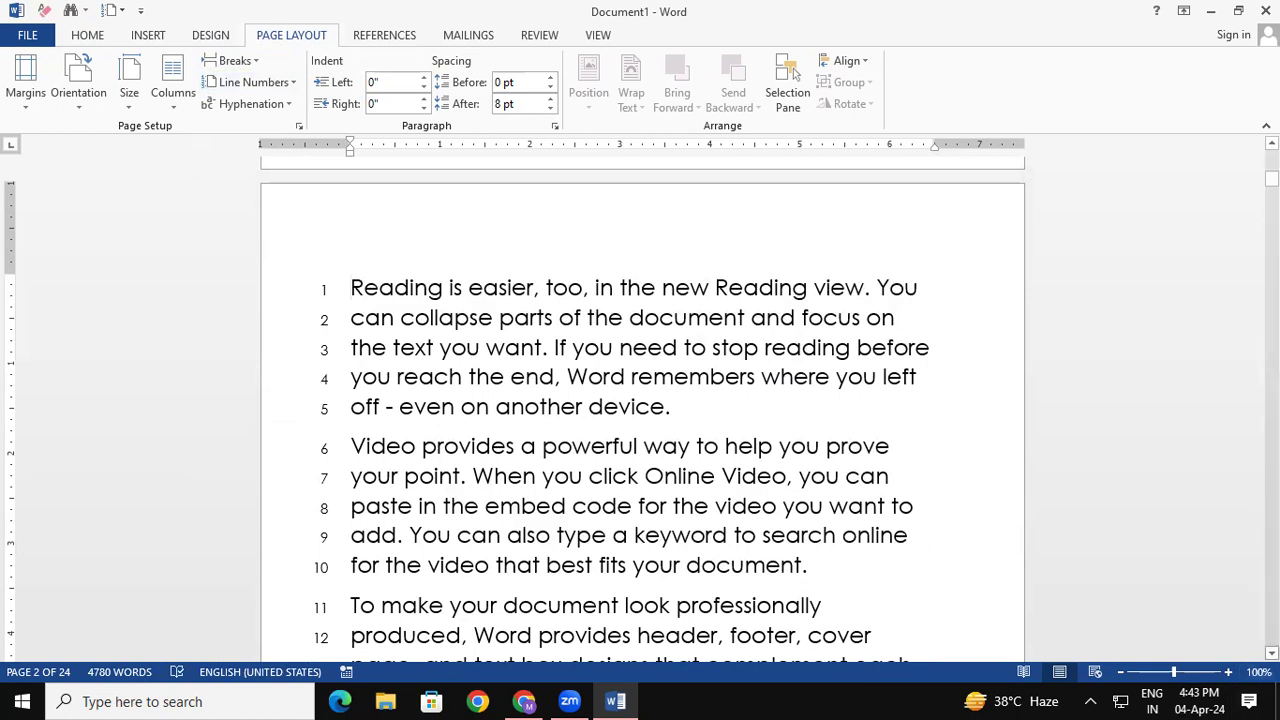
scroll(640, 410, "down", 5)
scroll(640, 410, "down", 1)
scroll(640, 410, "down", 2)
scroll(640, 410, "down", 1)
scroll(640, 410, "down", 1)
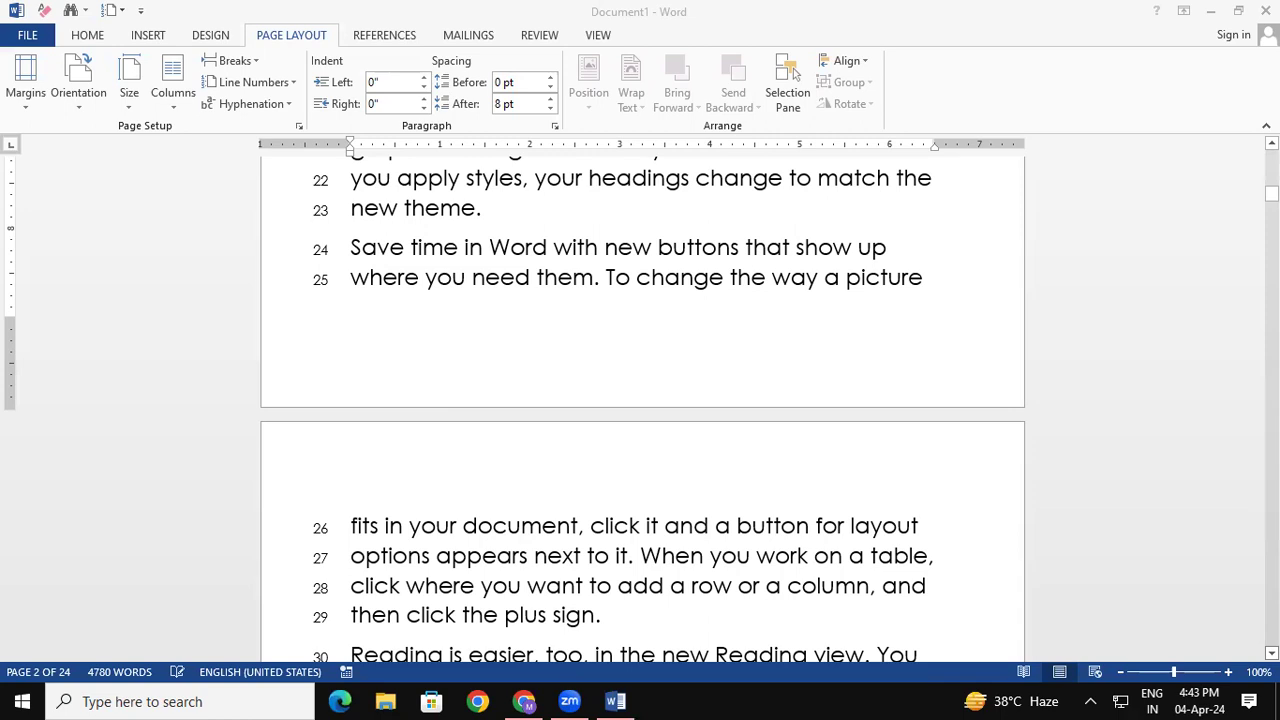
Insert a Next Page section break right after the word 'picture'.
left_click(921, 287)
triple_click(921, 287)
left_click(921, 285)
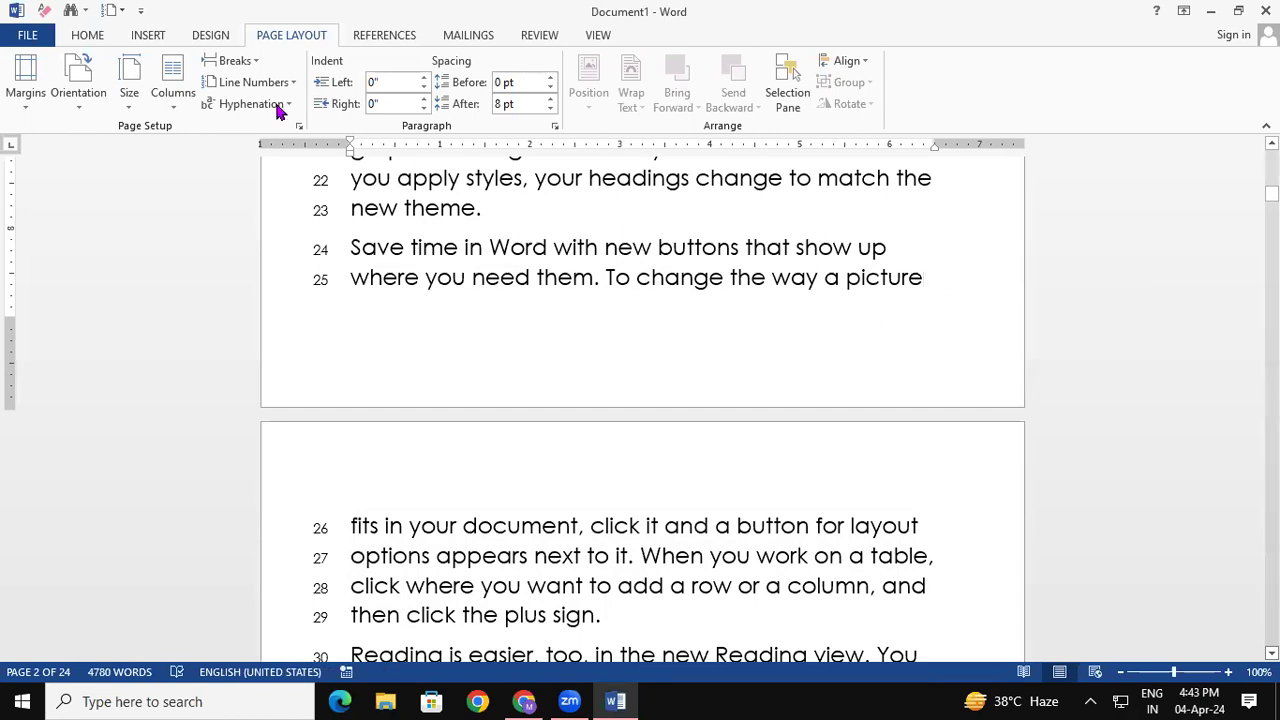
left_click(244, 64)
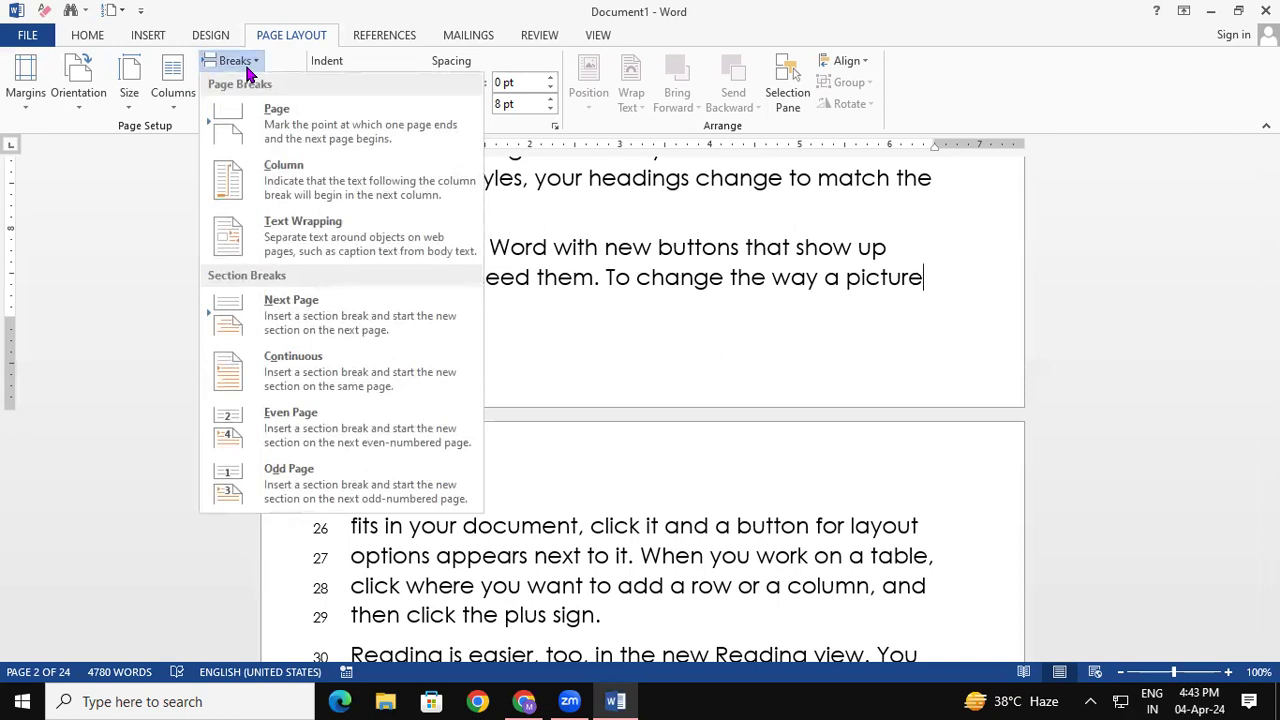
left_click(305, 315)
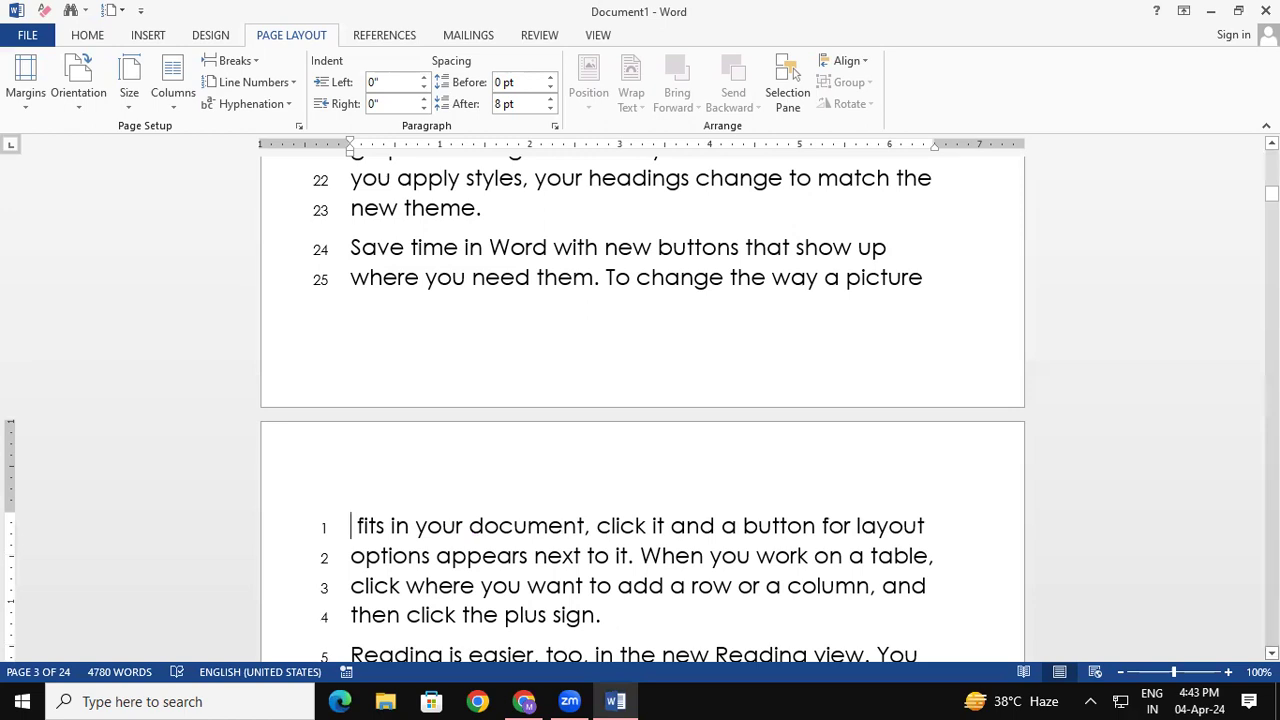
Add another Next Page section break after 'When', starting page 4 at 'you apply styles', then check line numbering.
scroll(795, 75, "down", 5)
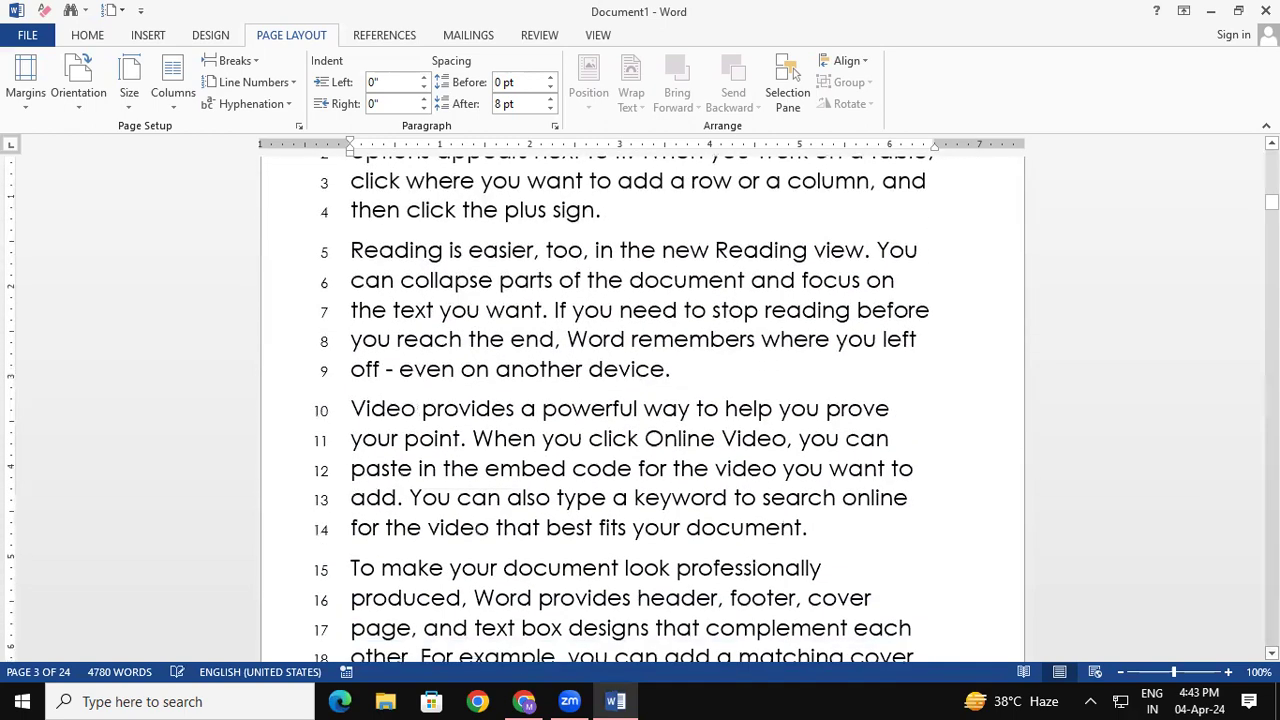
scroll(795, 75, "down", 5)
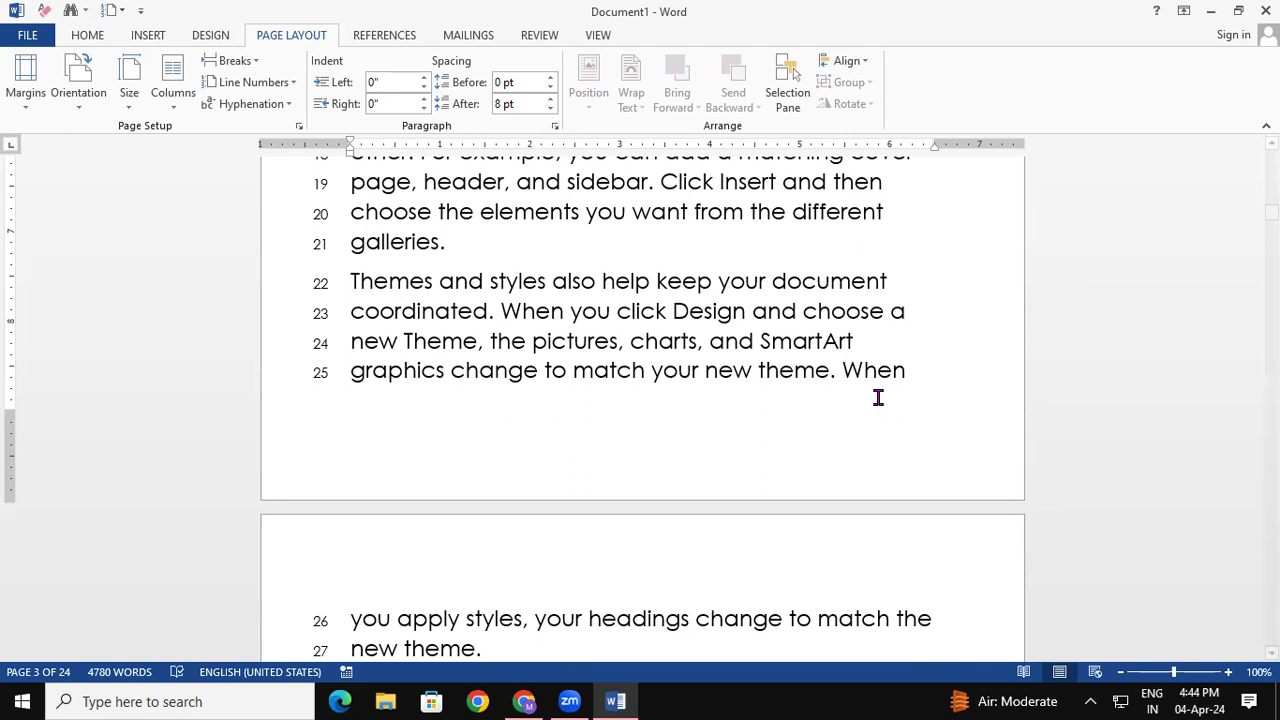
left_click(912, 371)
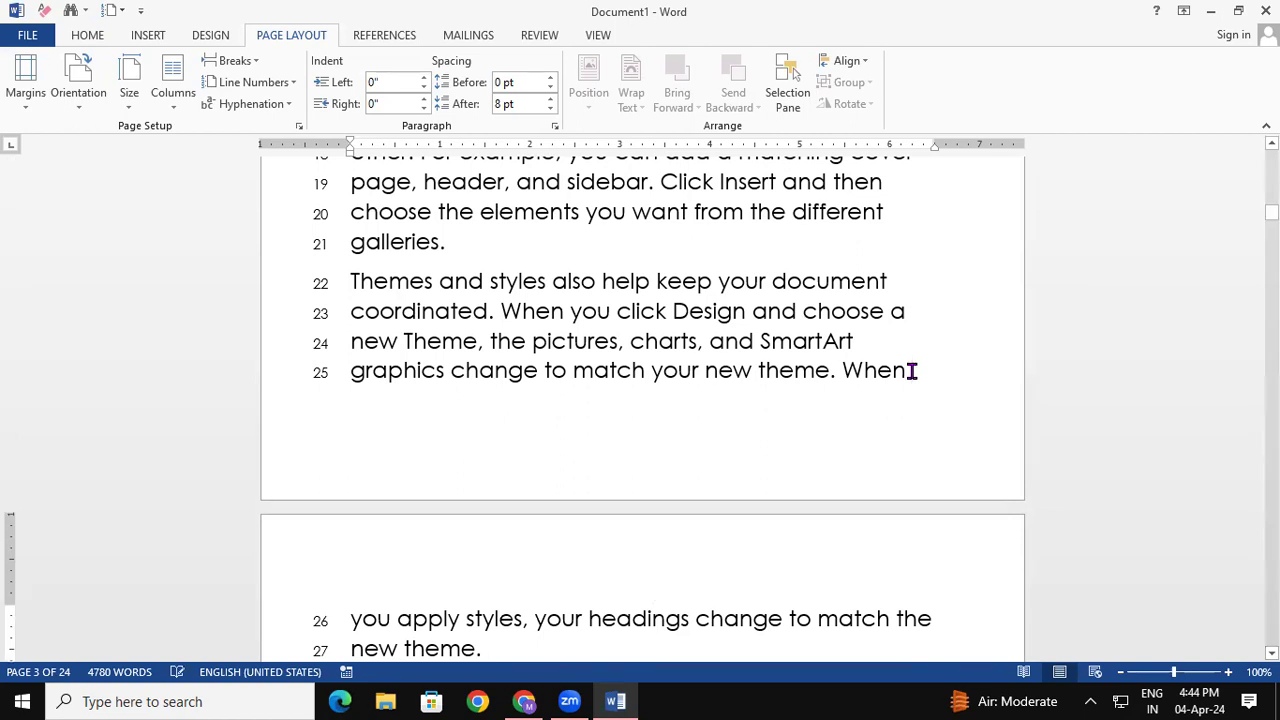
left_click(226, 62)
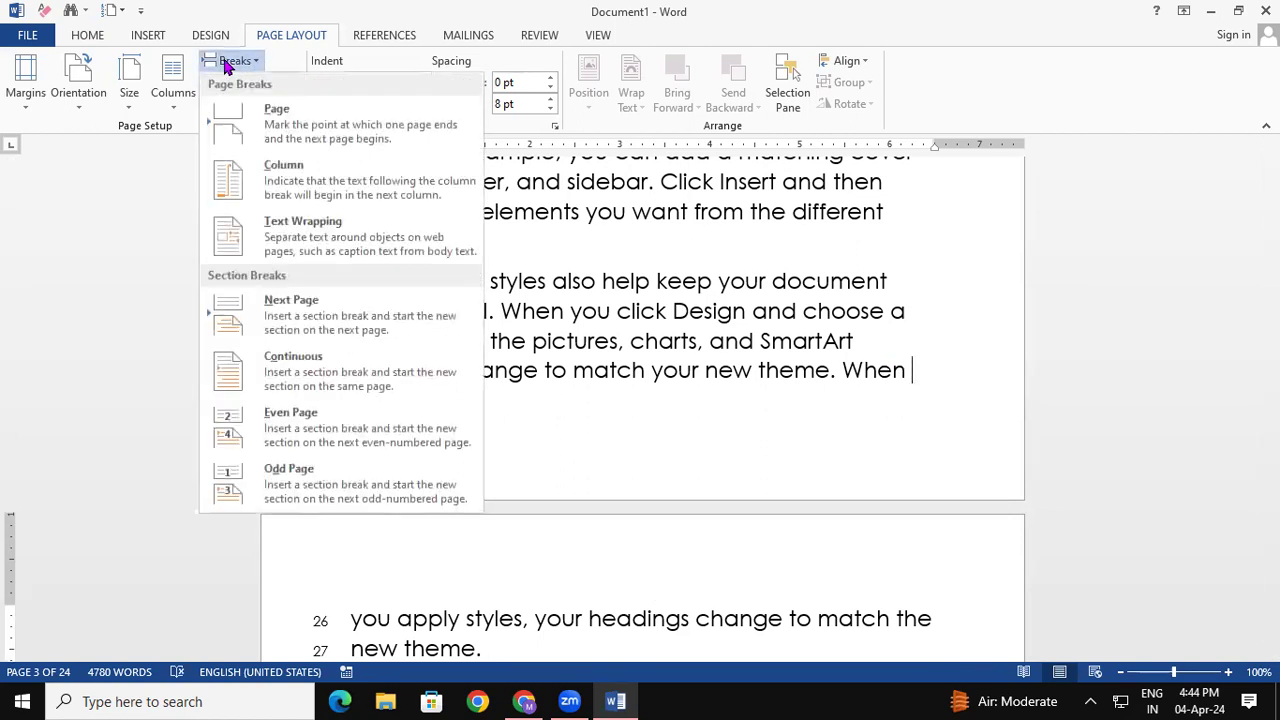
left_click(307, 336)
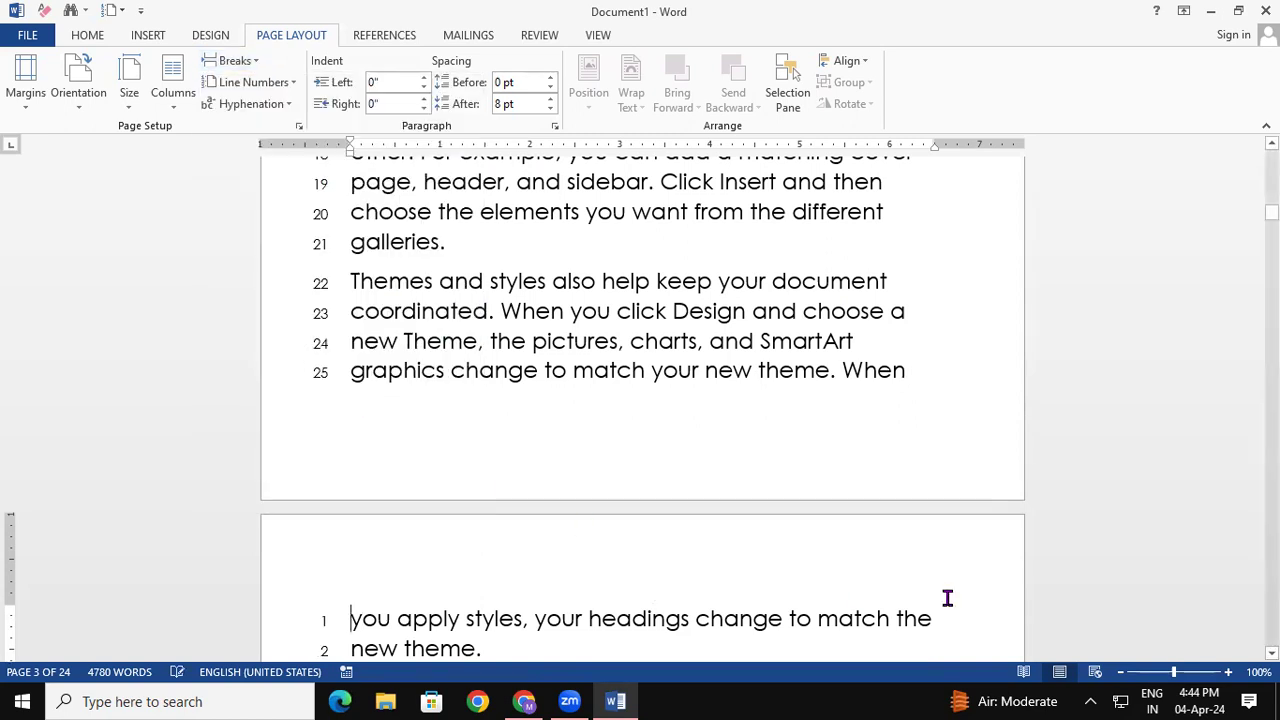
scroll(1191, 577, "down", 2)
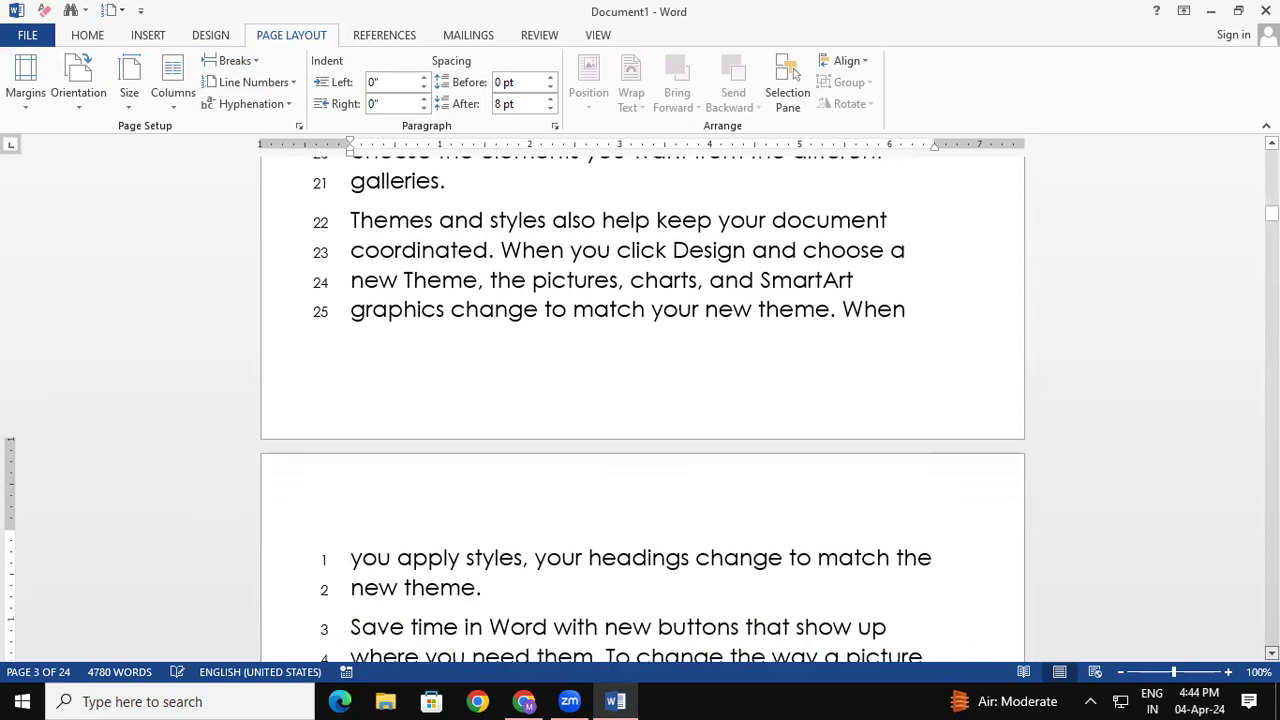
left_click(250, 82)
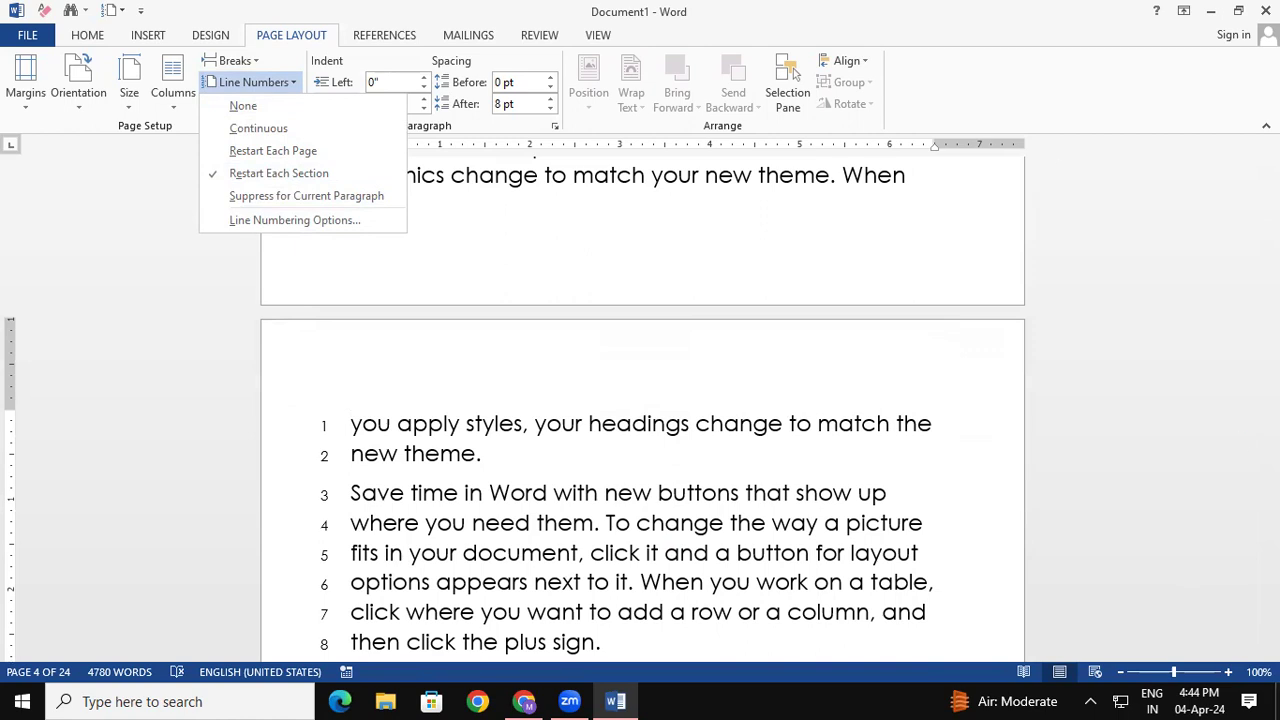
Suppress line numbers for the Video paragraph.
left_click(651, 480)
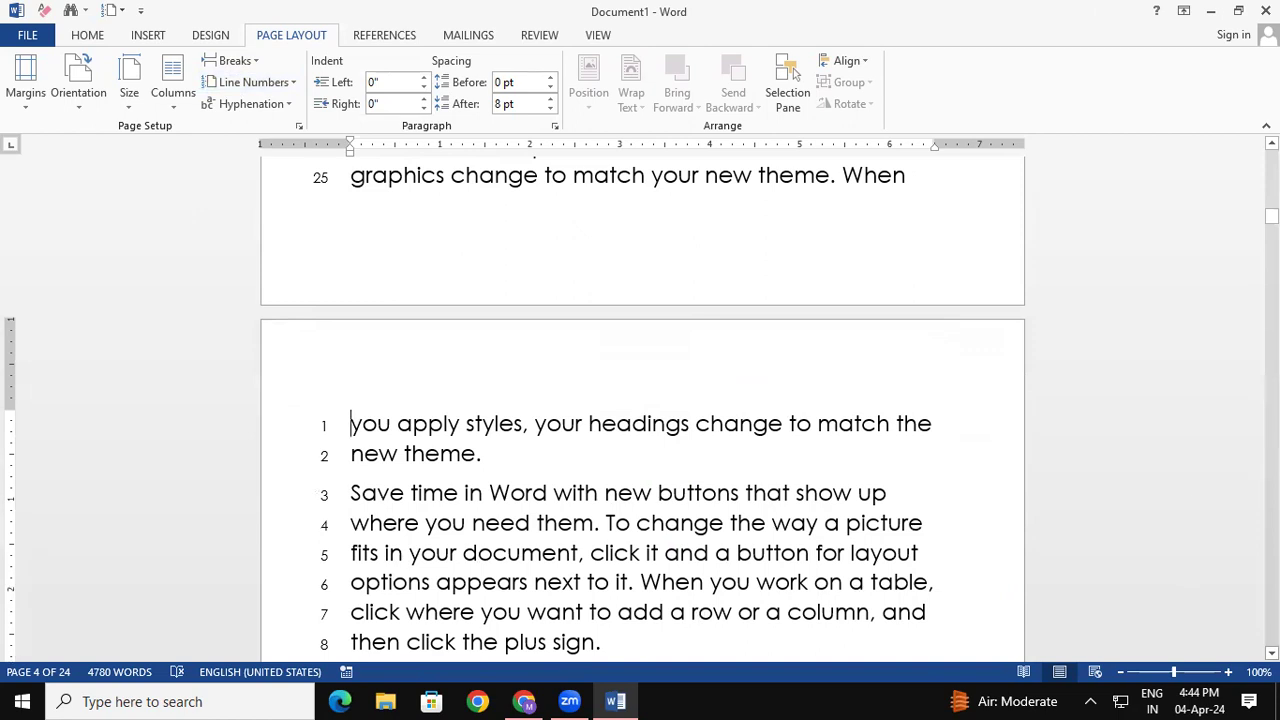
mouse_move(1271, 215)
left_mouse_down()
mouse_move(1151, 242)
mouse_move(374, 334)
left_mouse_up()
mouse_move(351, 287)
left_mouse_down()
mouse_move(638, 376)
mouse_move(812, 408)
left_mouse_up()
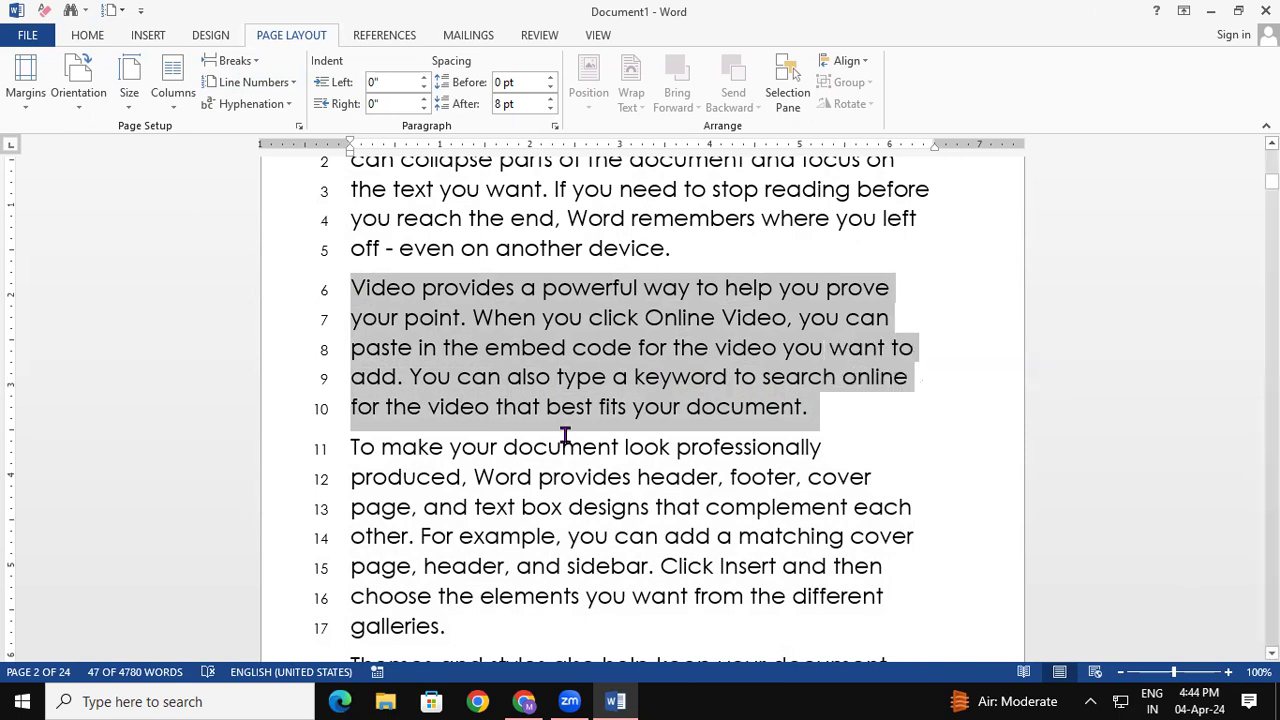
left_click(281, 84)
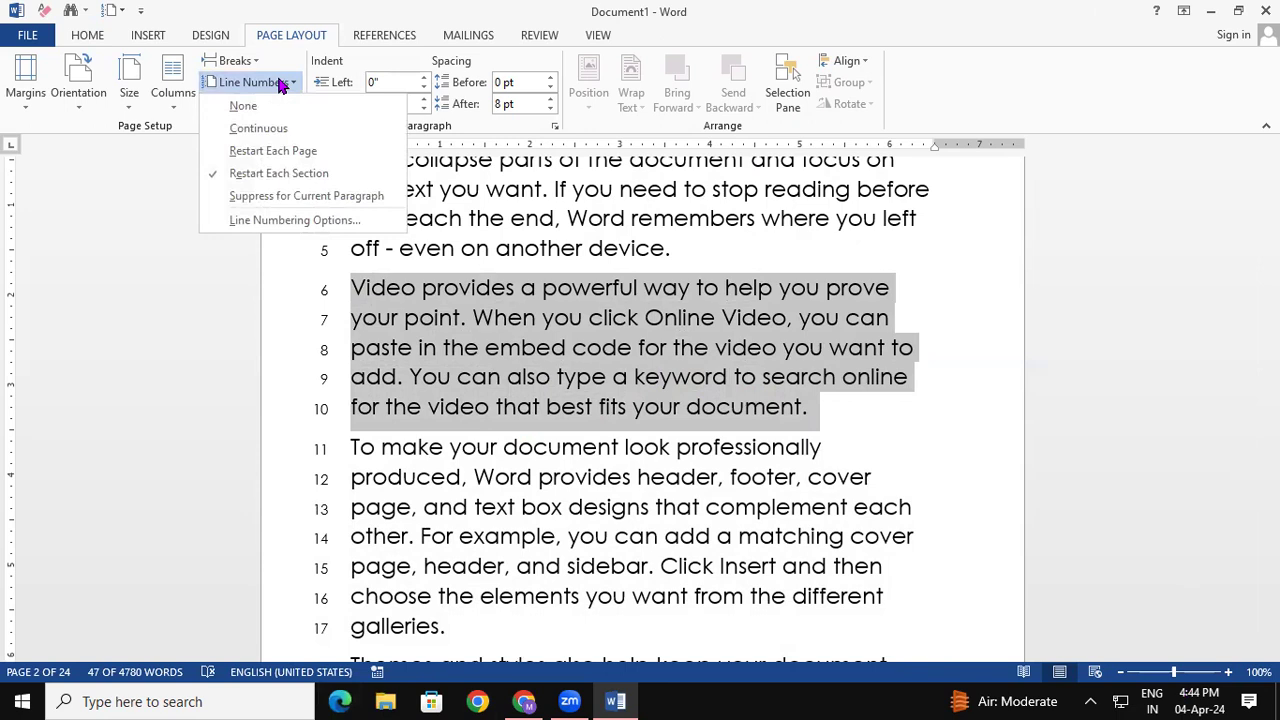
left_click(294, 198)
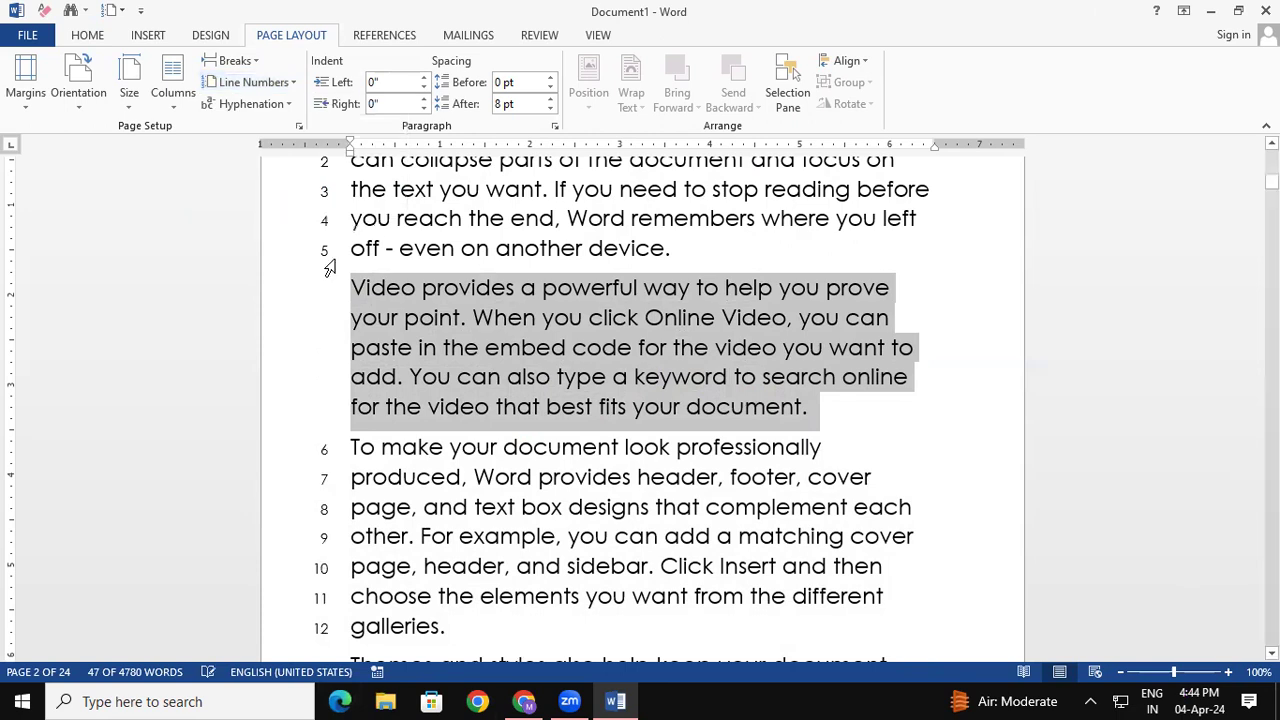
left_click(684, 516)
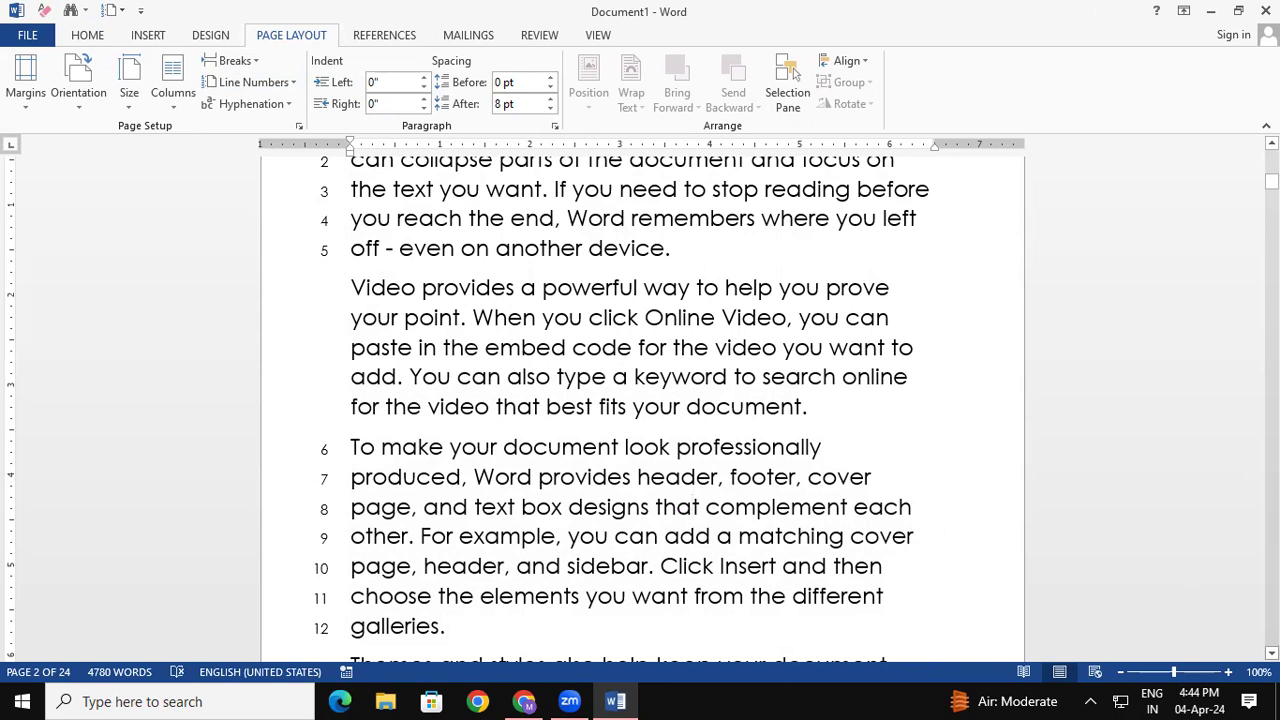
Suppress line numbers for lines 8–12 of the layout paragraph.
scroll(352, 251, "down", 3)
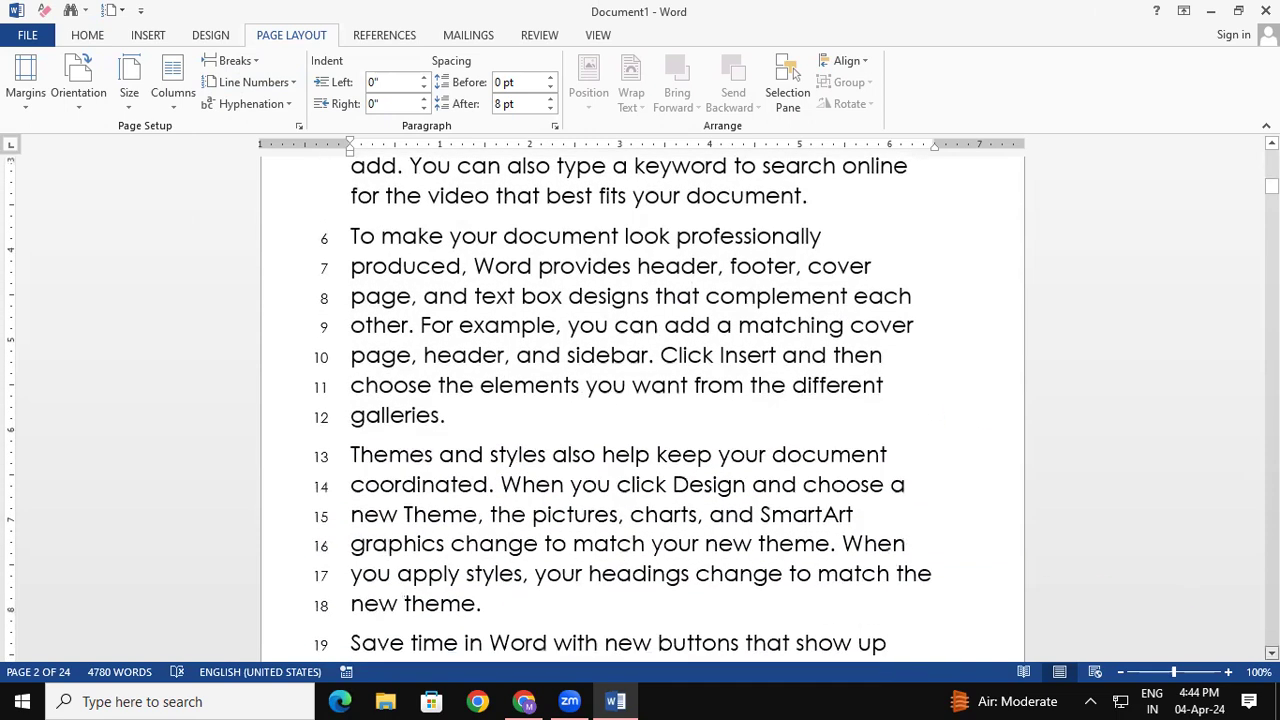
left_click_drag(352, 251, 470, 385)
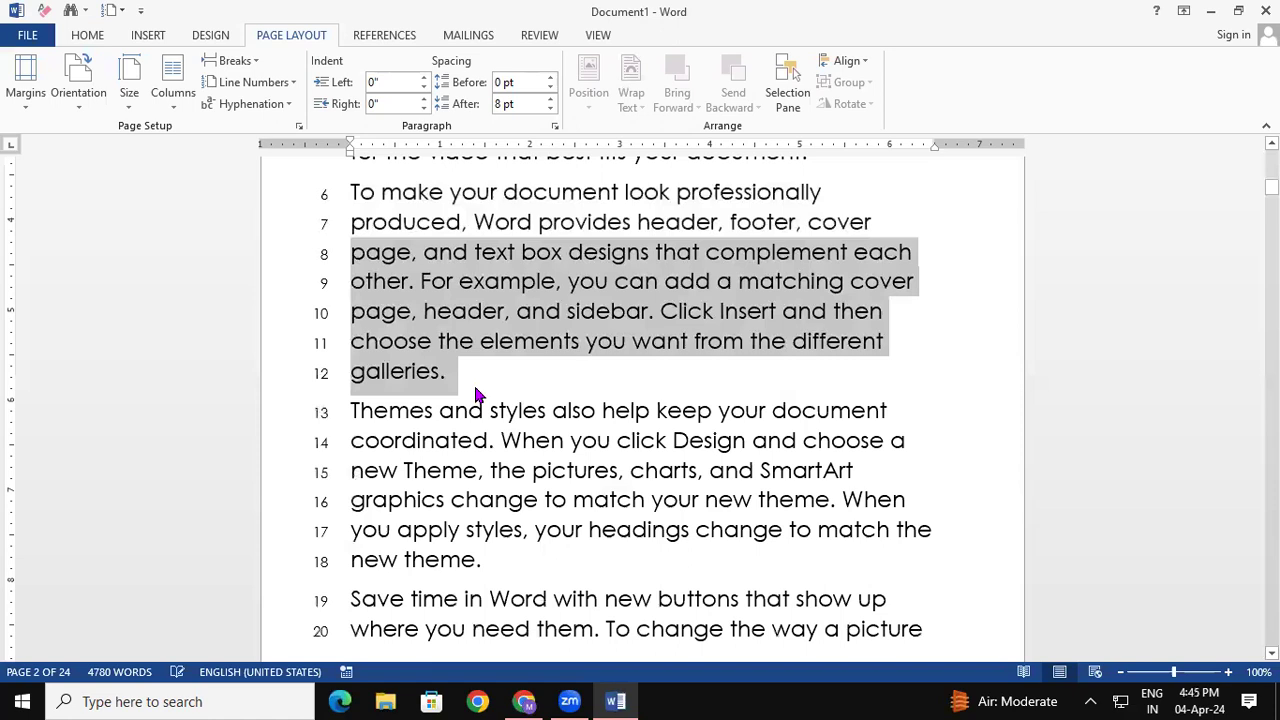
left_click(283, 82)
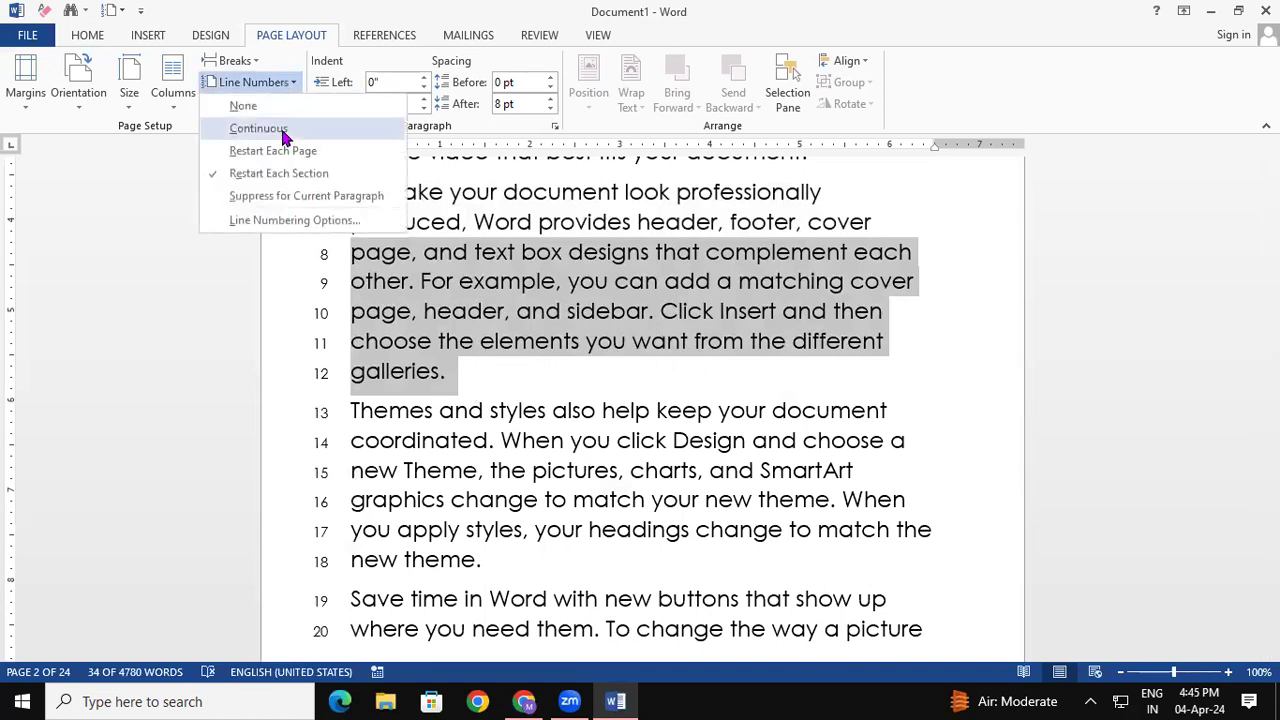
left_click(301, 208)
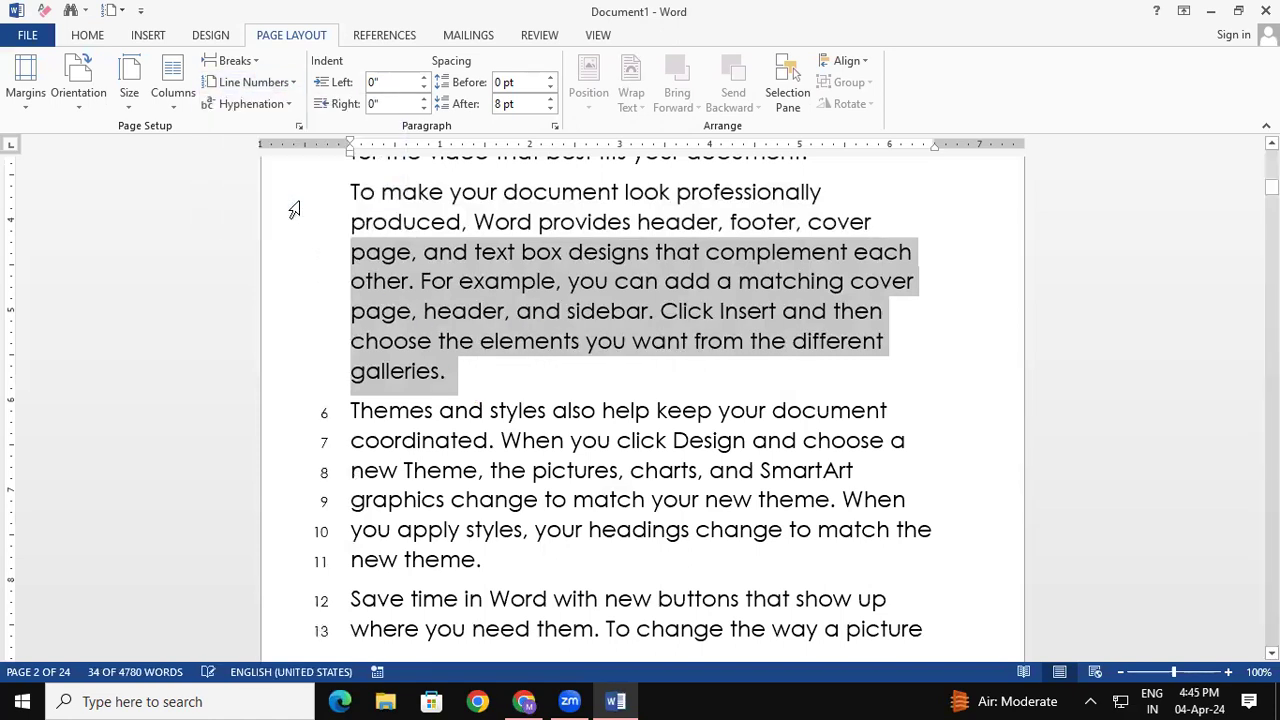
left_click(567, 468)
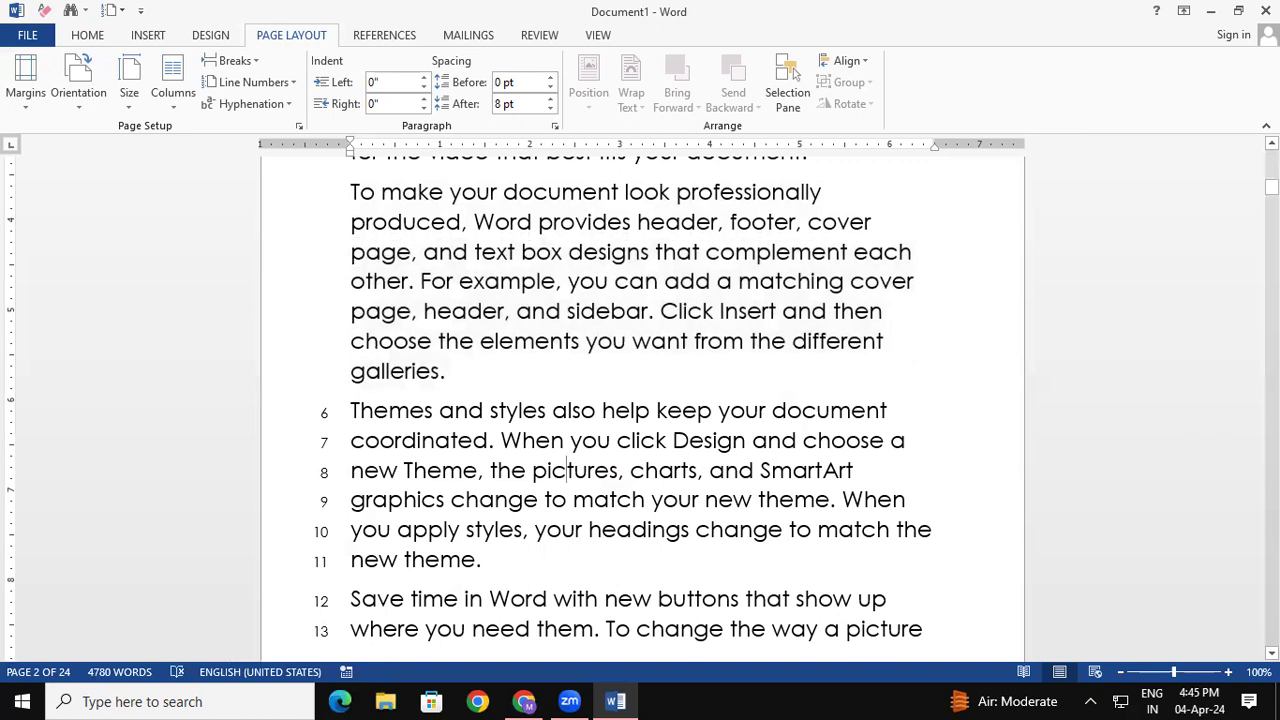
Select the Video and layout paragraphs and turn their line numbering back on.
scroll(1092, 231, "up", 4)
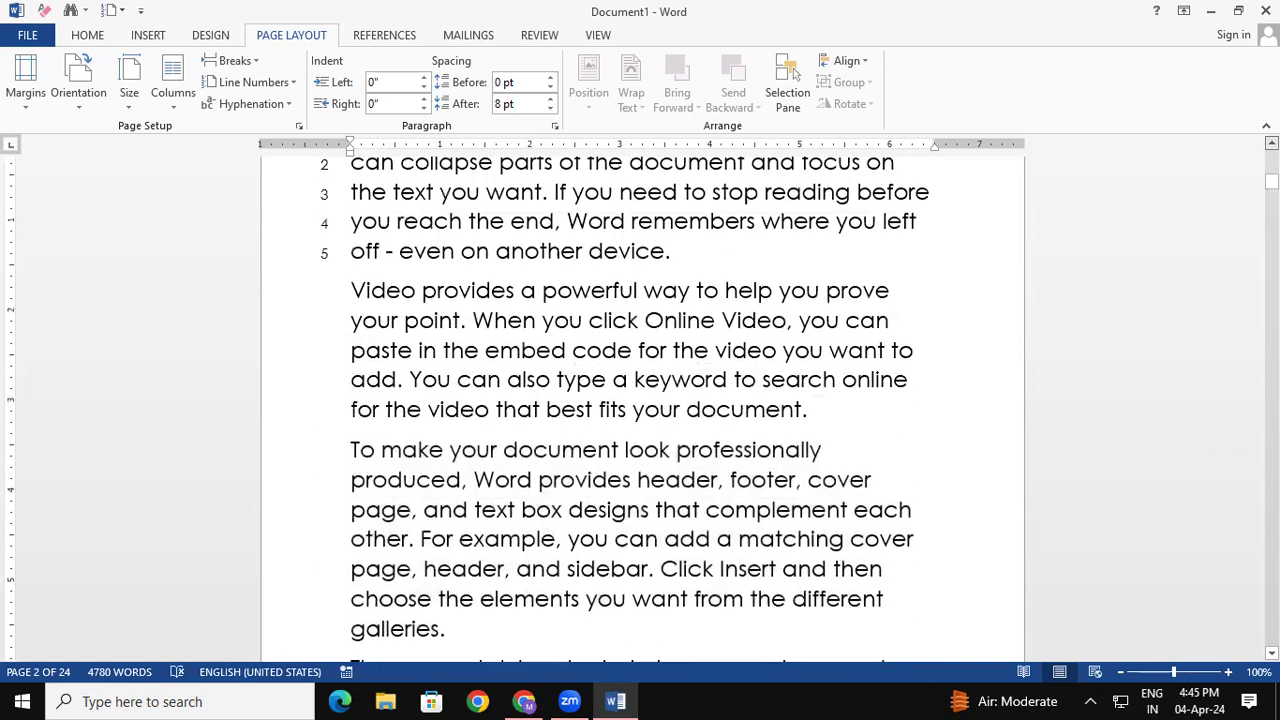
left_click_drag(357, 409, 823, 483)
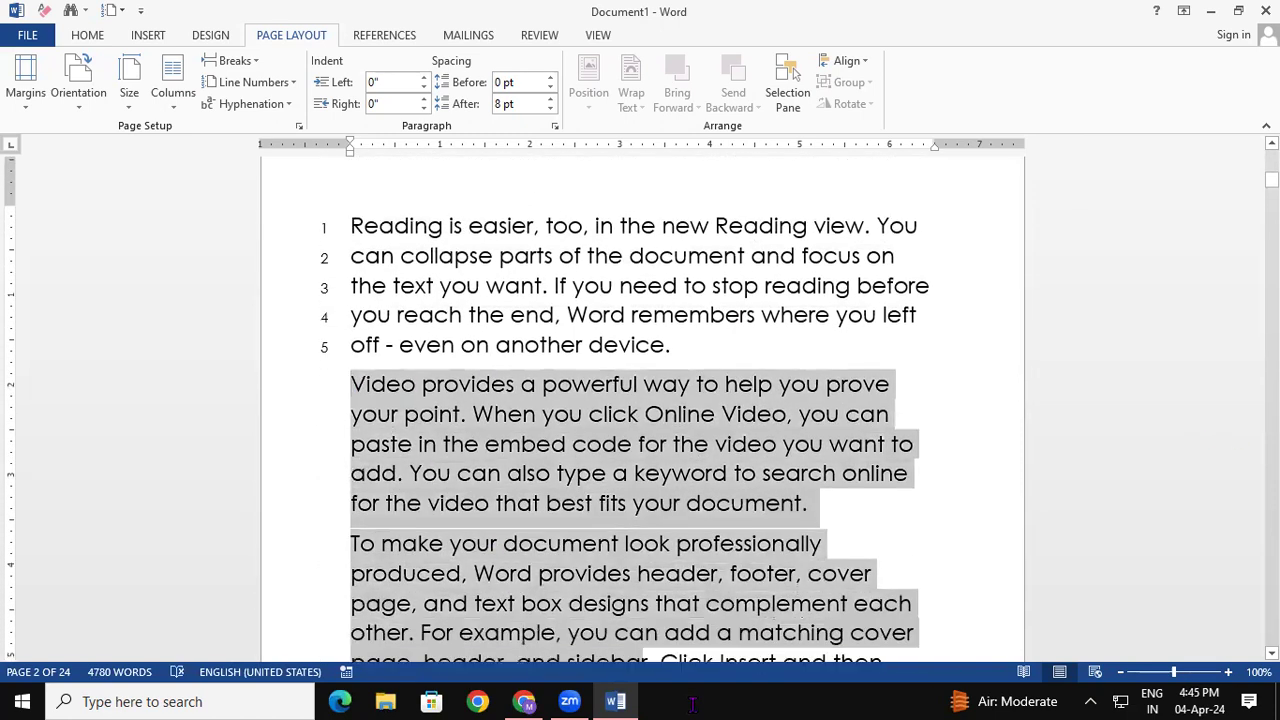
left_click_drag(817, 326, 851, 222)
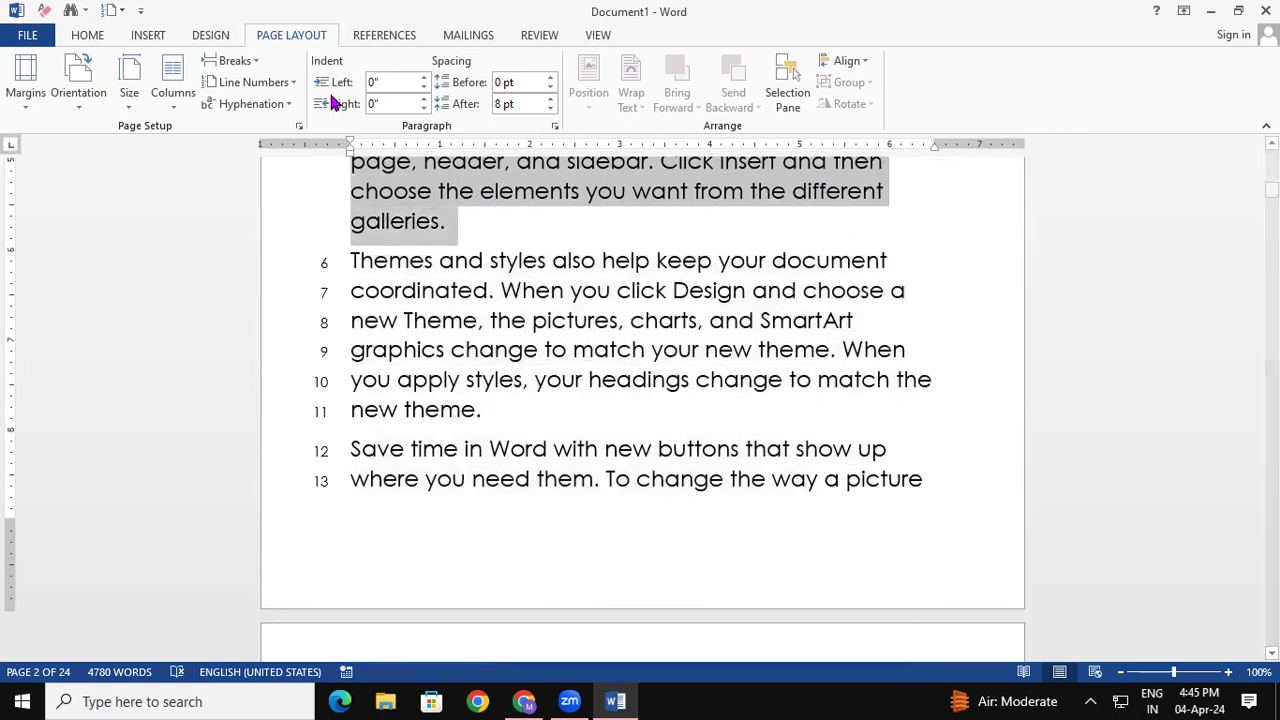
left_click(275, 85)
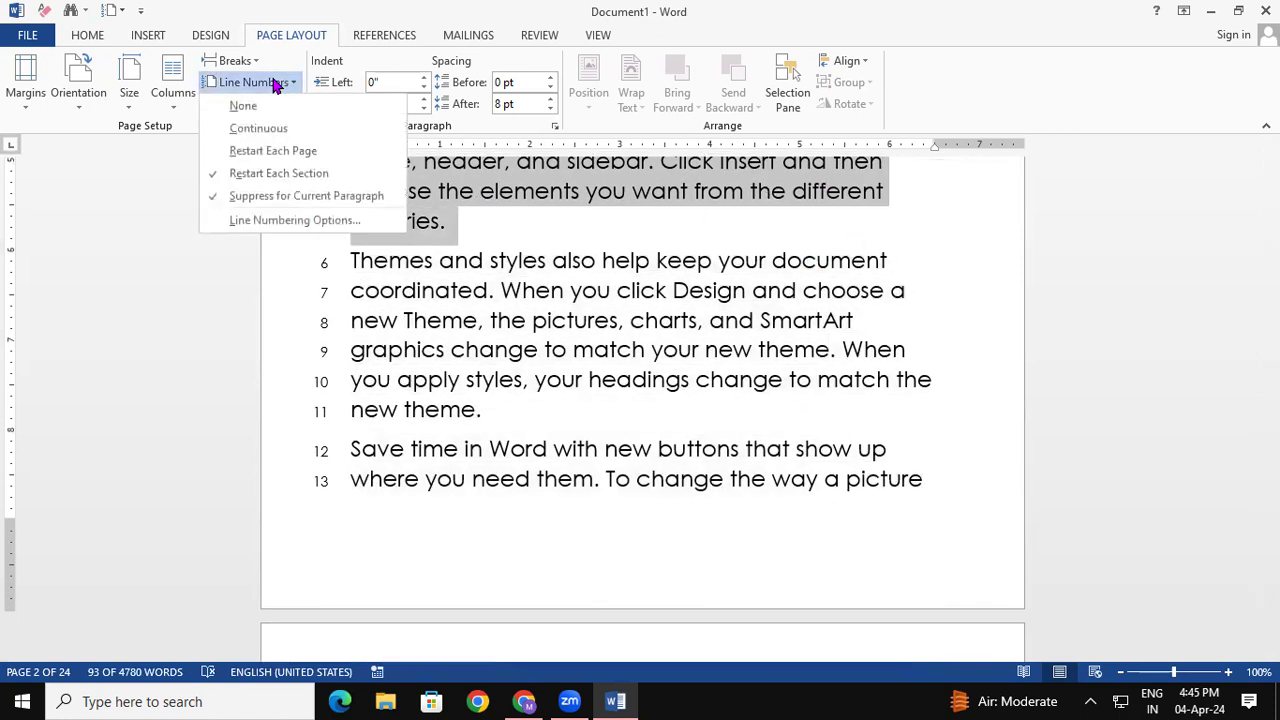
left_click(288, 197)
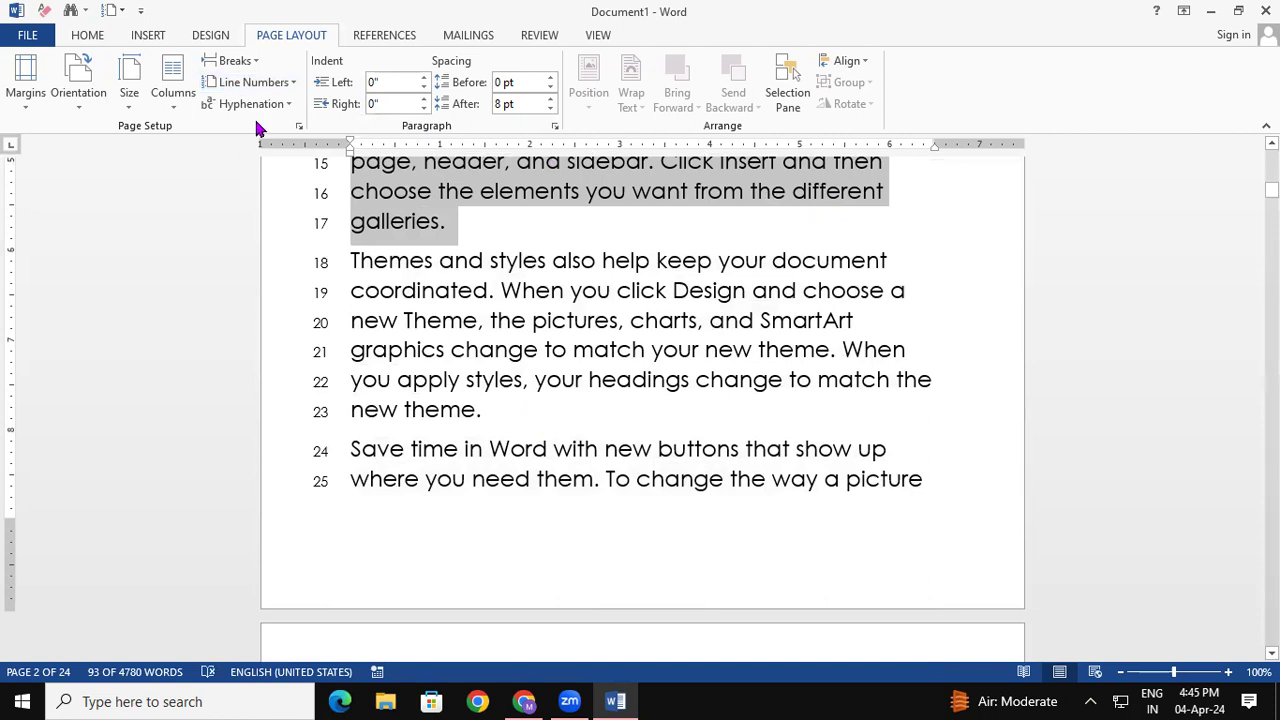
left_click(280, 84)
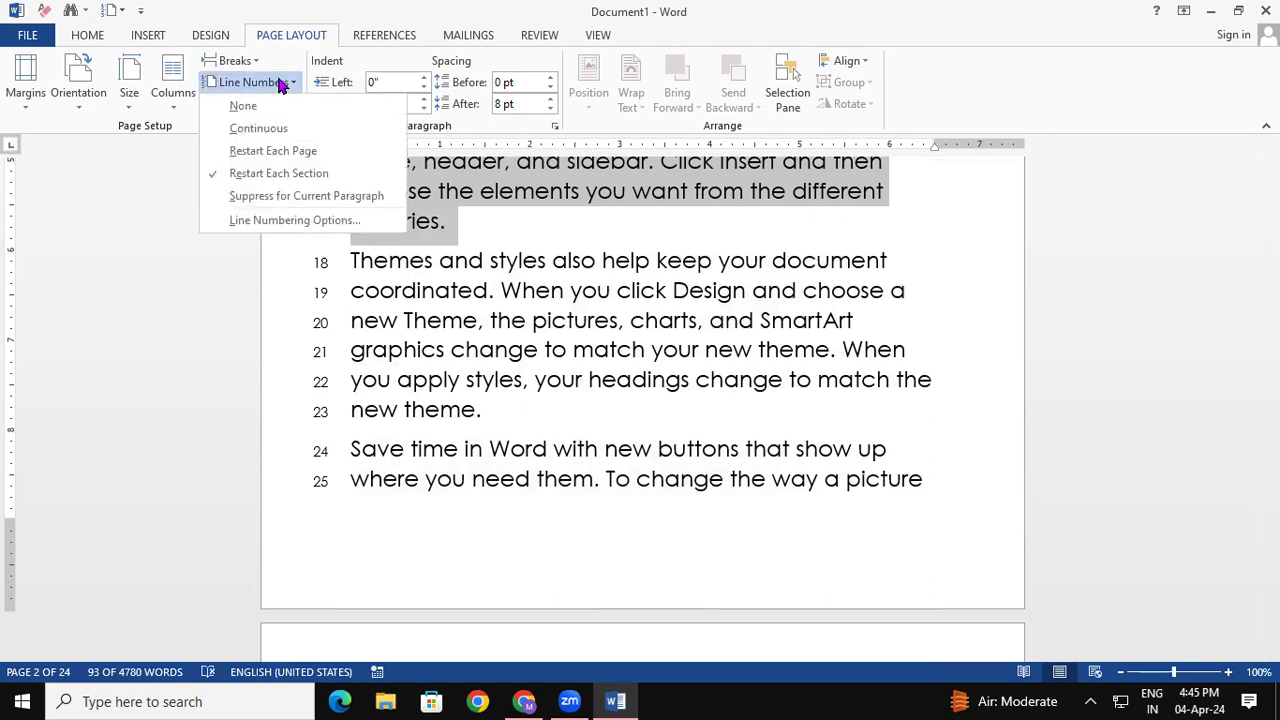
left_click(440, 323)
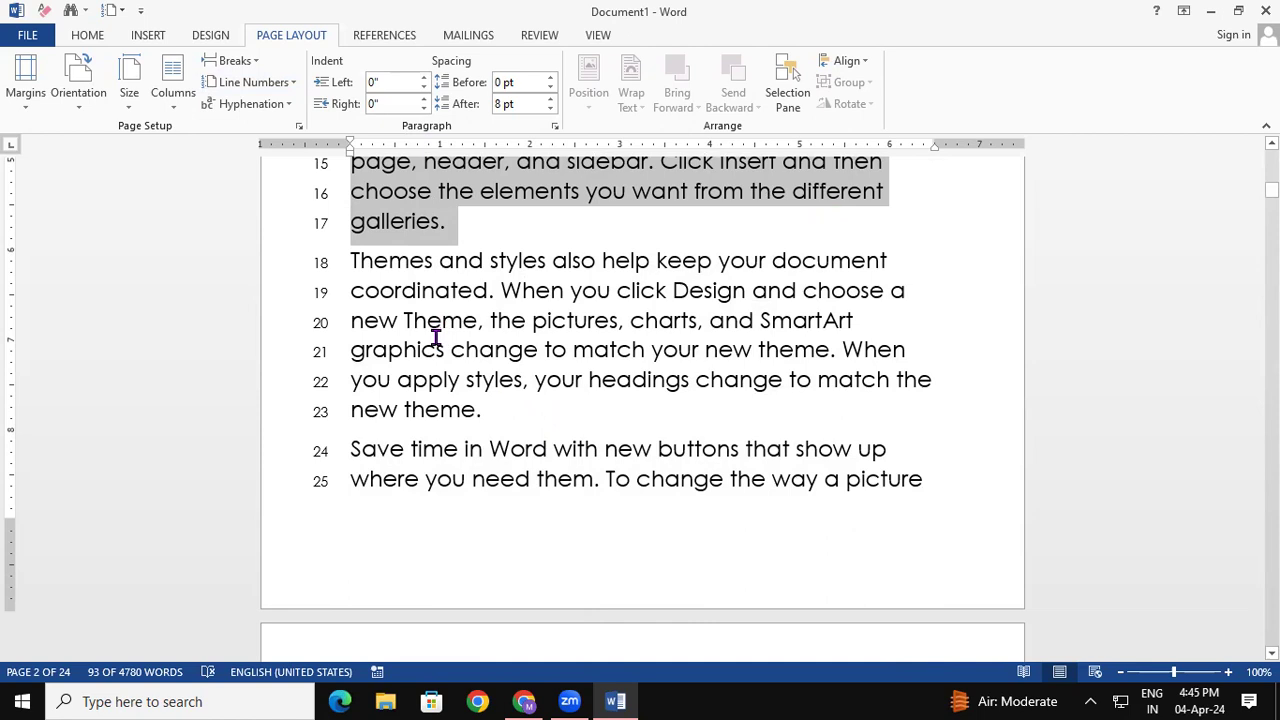
Select the entire document and set Line Numbers to None.
key("ctrl+a")
left_click(283, 84)
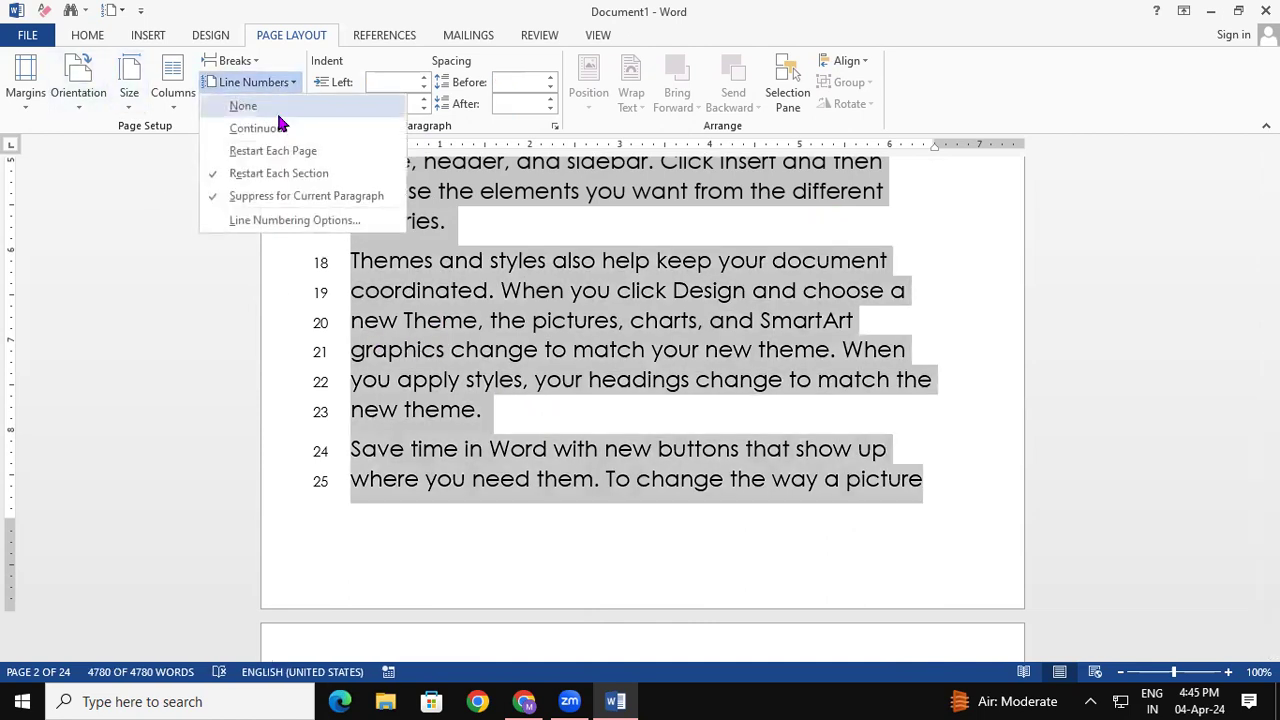
left_click(280, 110)
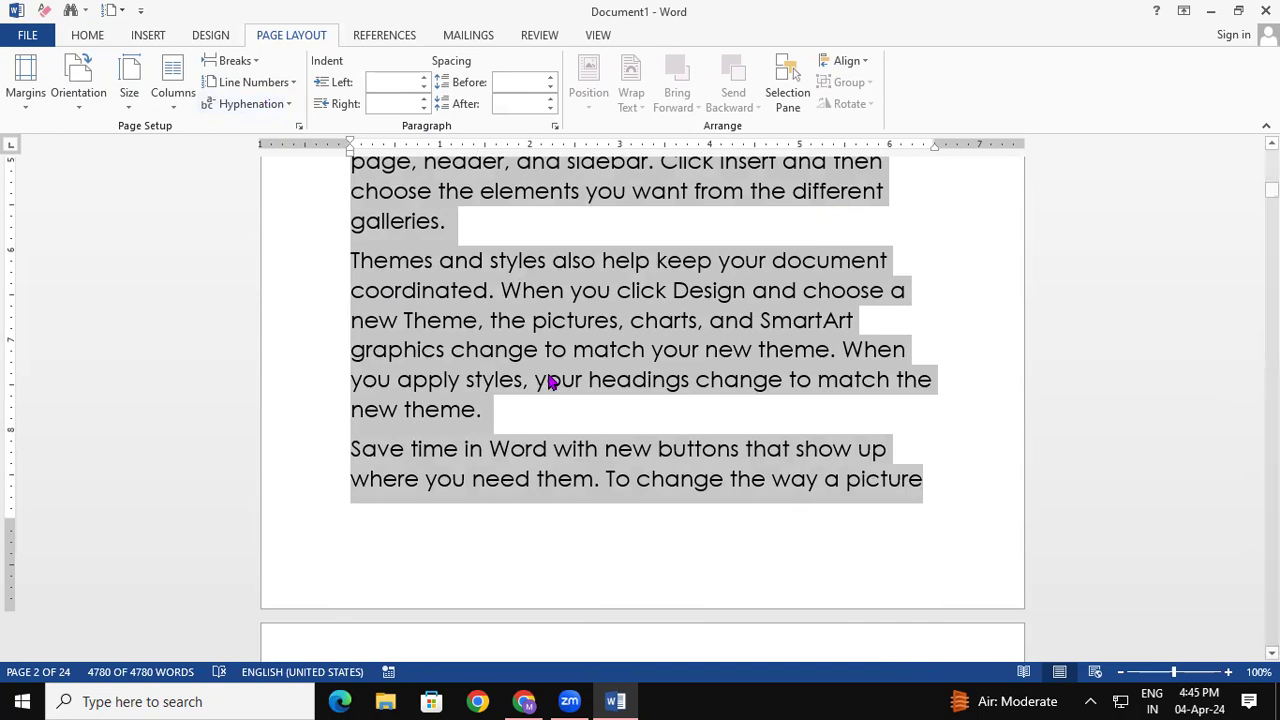
Turn on automatic hyphenation for the document.
left_click(253, 108)
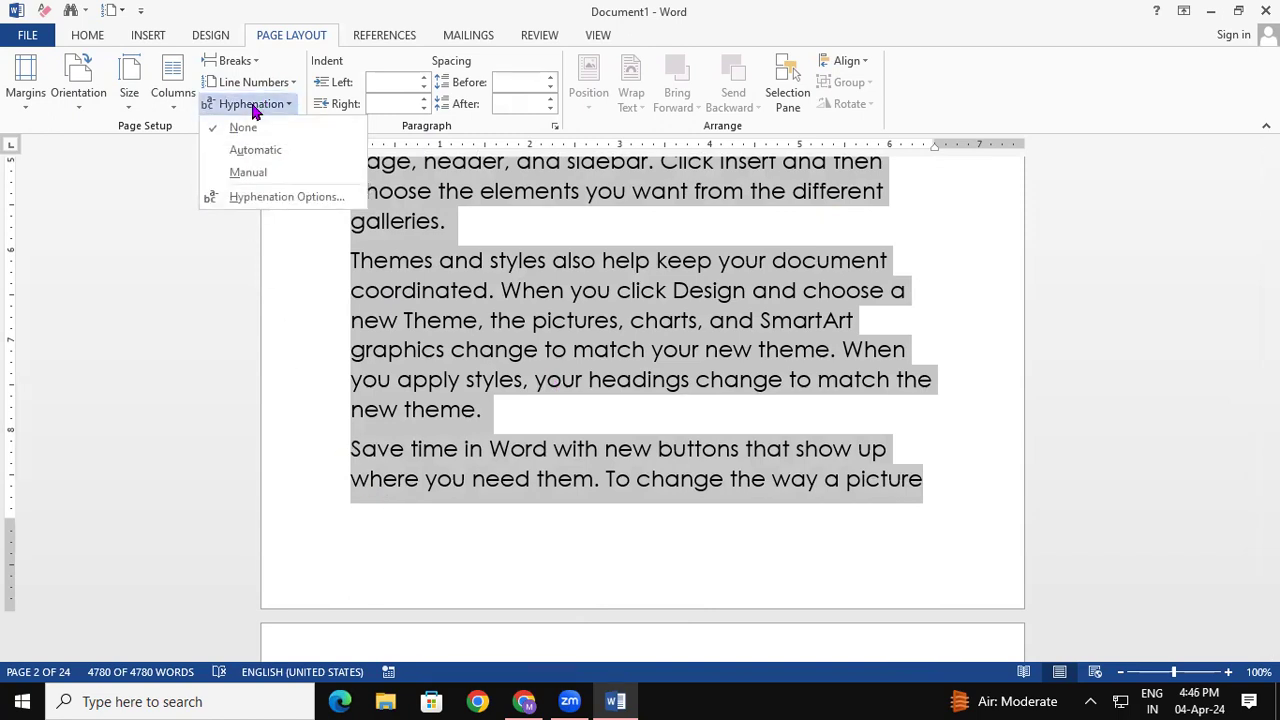
left_click(256, 157)
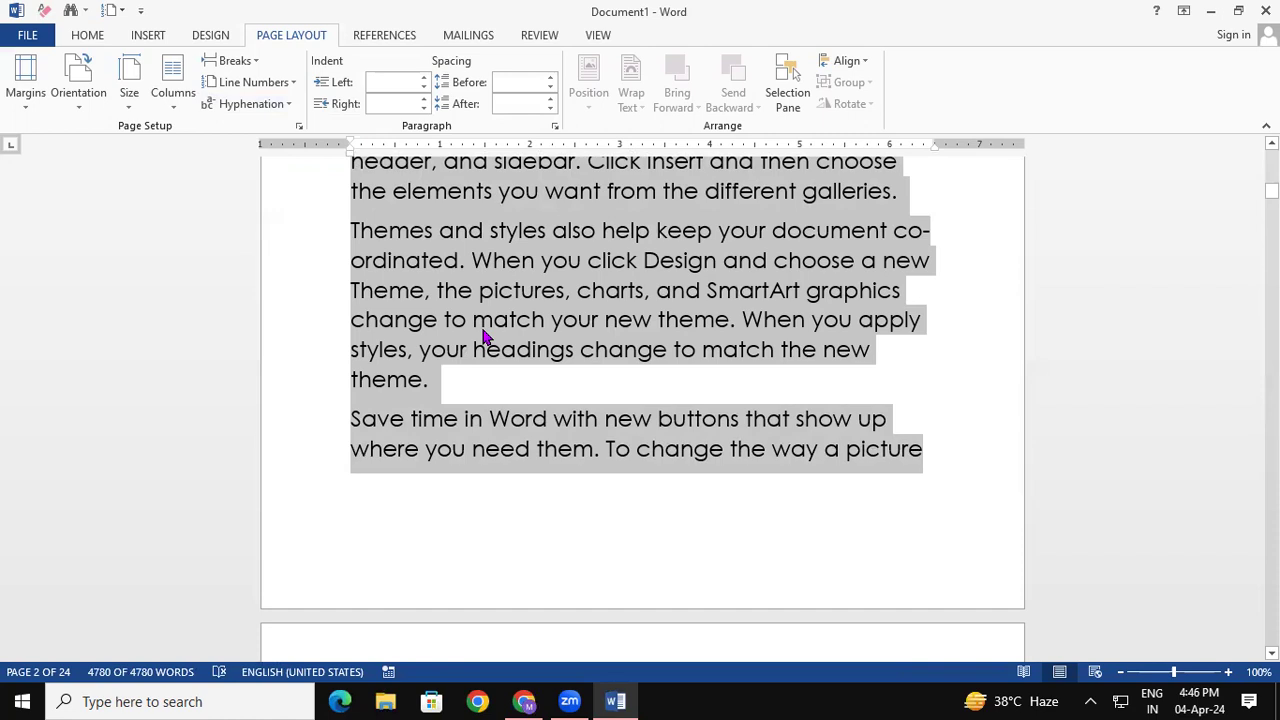
key("Delete")
key("ctrl+z")
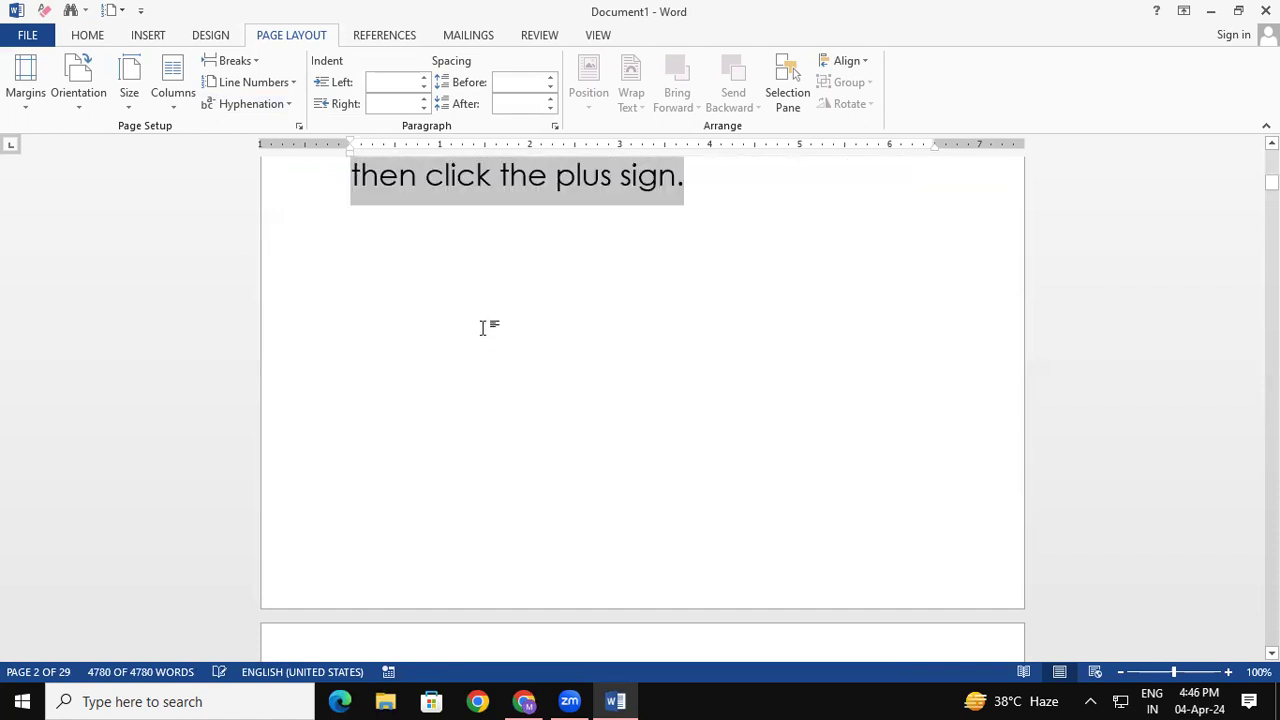
key("Right")
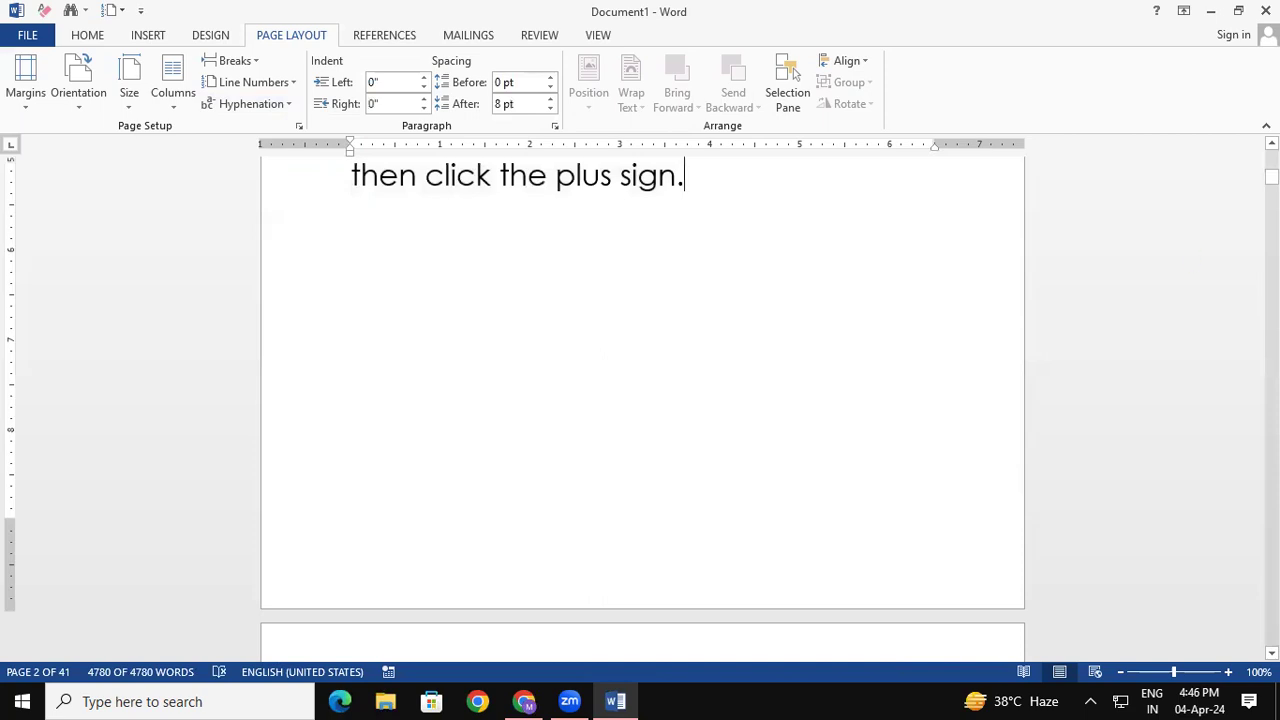
Select all the text and enlarge its font, reflowing the document to 56 pages.
scroll(640, 330, "up", 3)
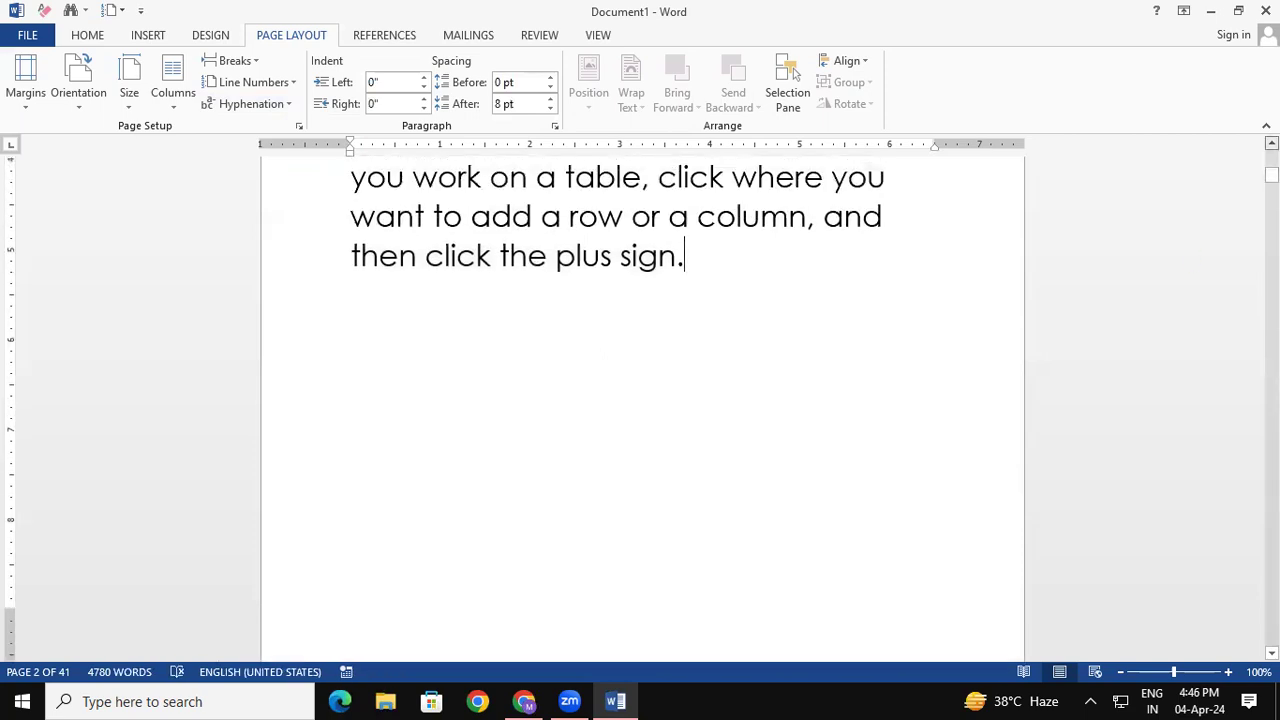
scroll(640, 410, "up", 1)
scroll(640, 410, "up", 1)
scroll(640, 410, "up", 1)
scroll(640, 410, "up", 1)
scroll(640, 410, "up", 1)
scroll(640, 410, "up", 1)
scroll(640, 410, "up", 1)
scroll(640, 410, "up", 1)
scroll(946, 437, "up", 2)
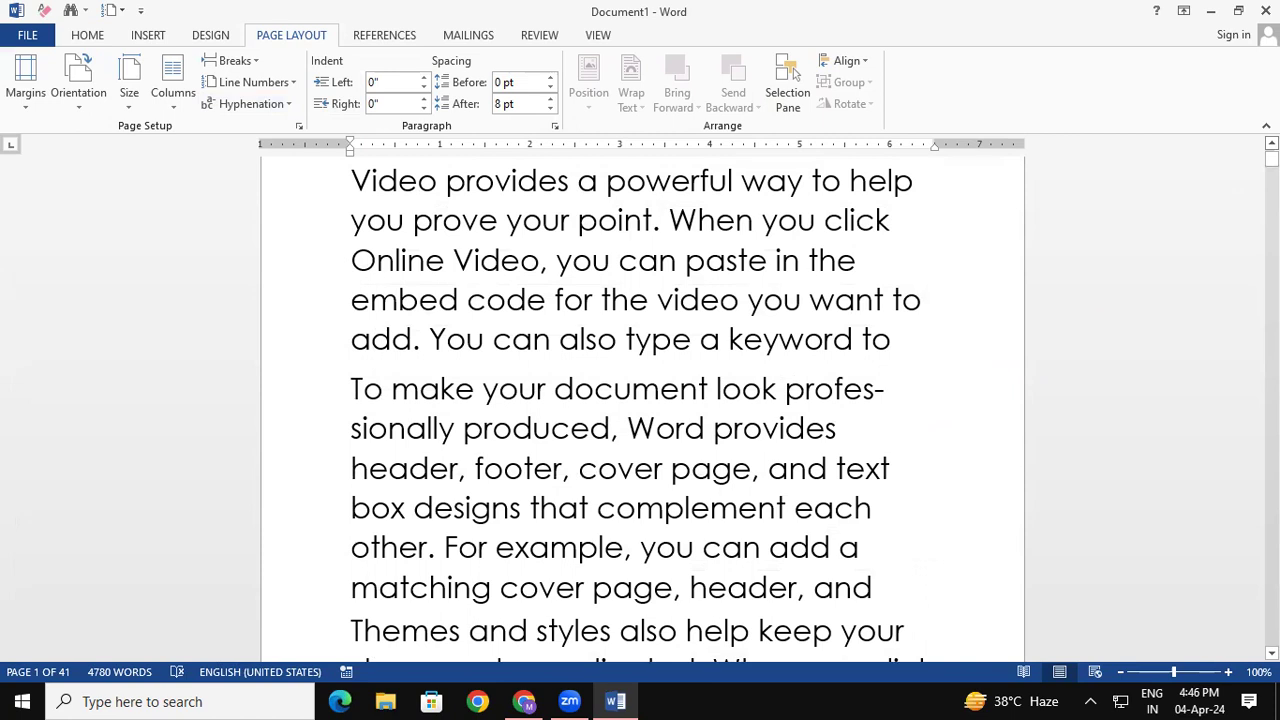
scroll(1271, 150, "up", 2)
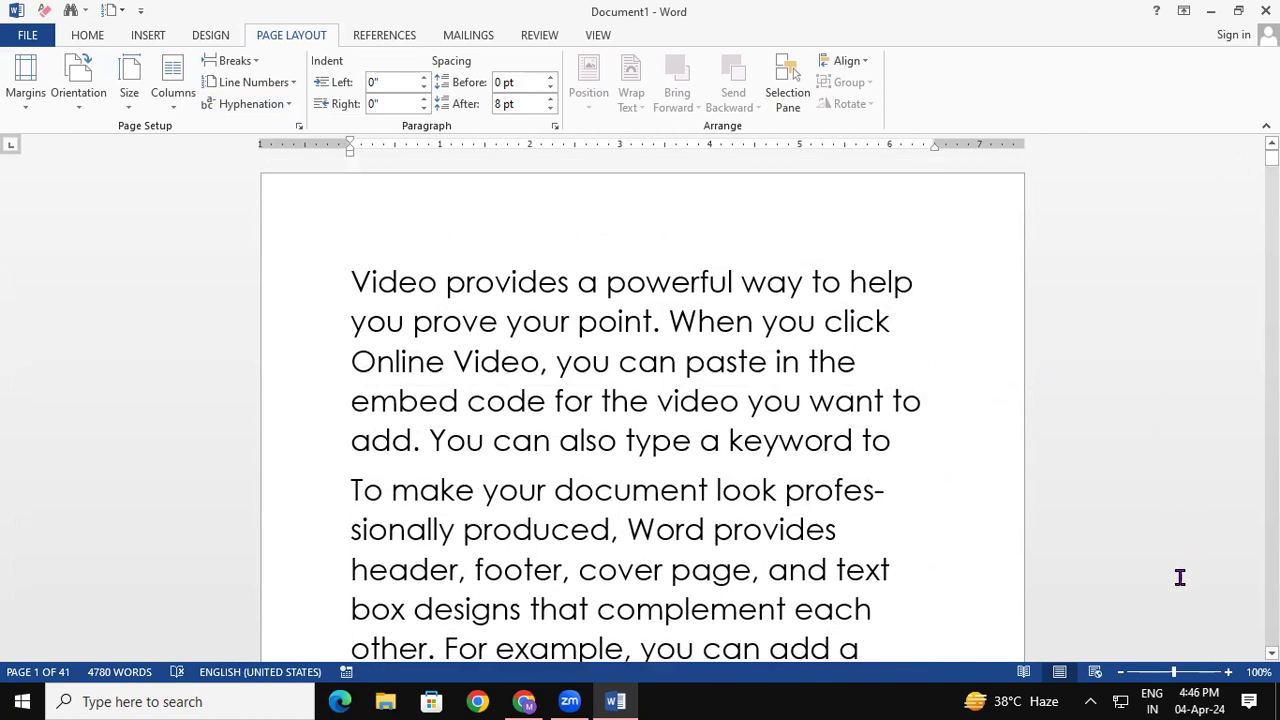
key("ctrl+a")
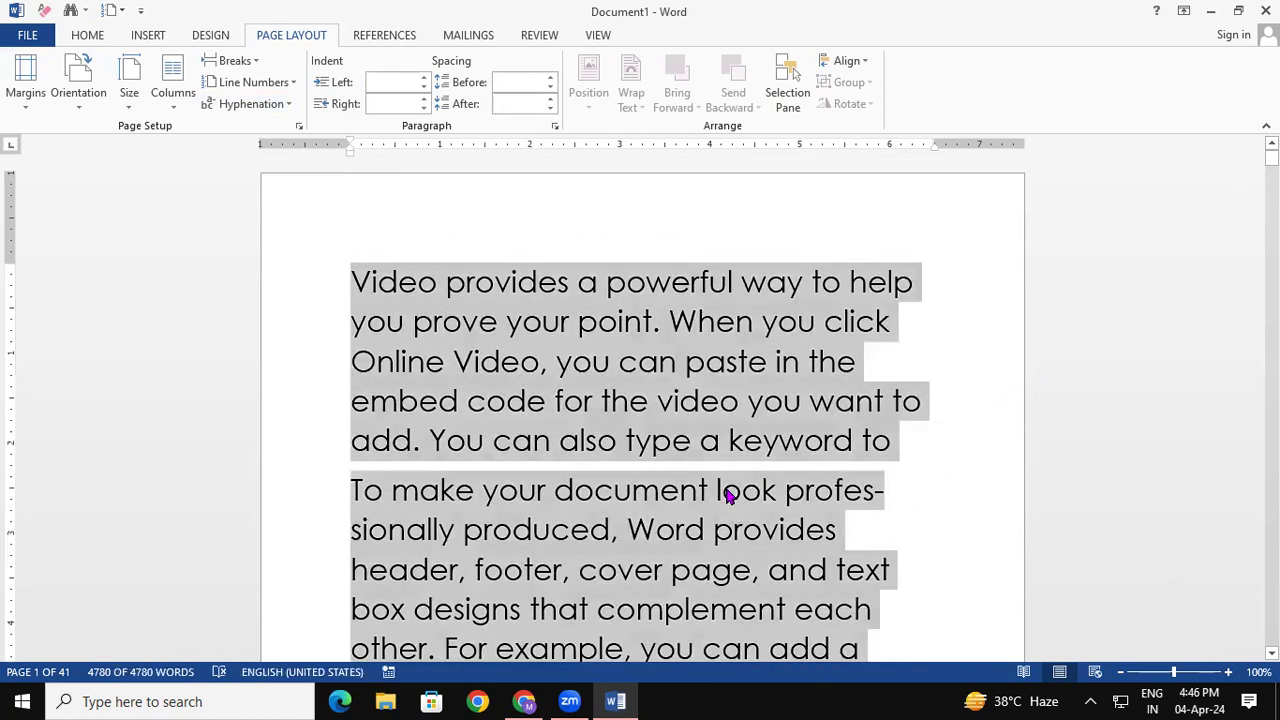
key("ctrl+shift+period")
key("ctrl+shift+period")
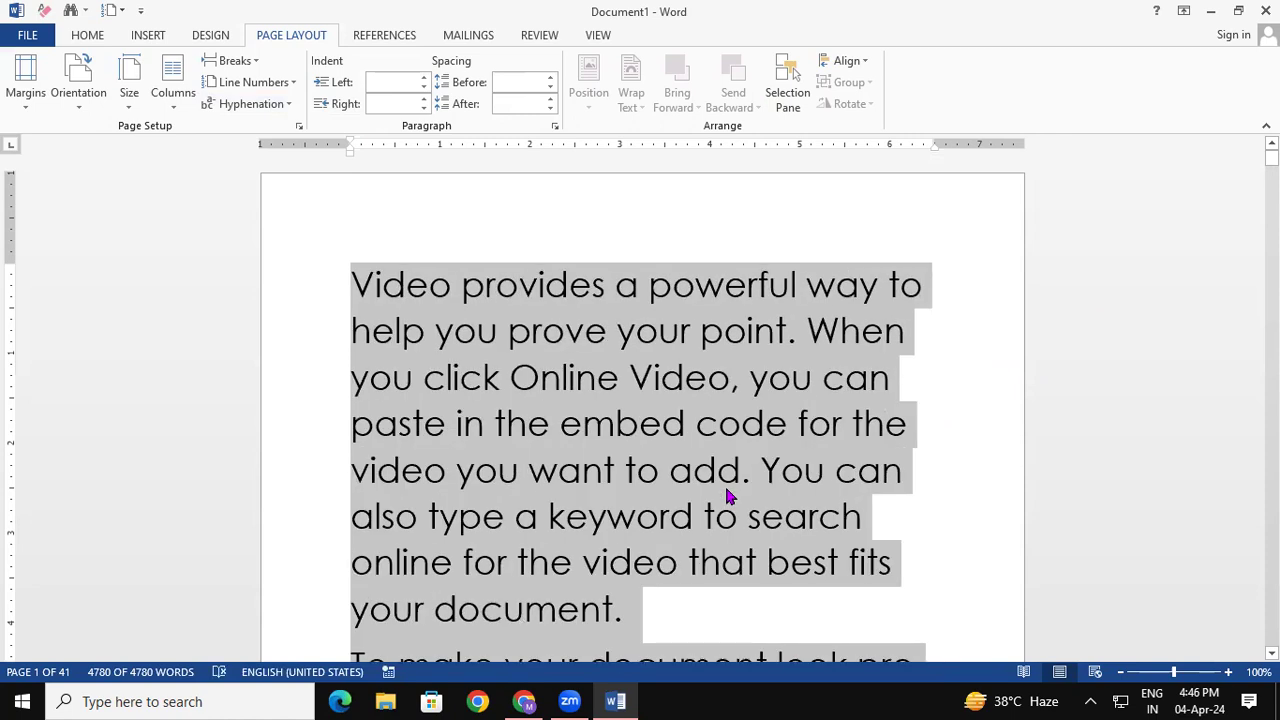
scroll(640, 410, "down", 5)
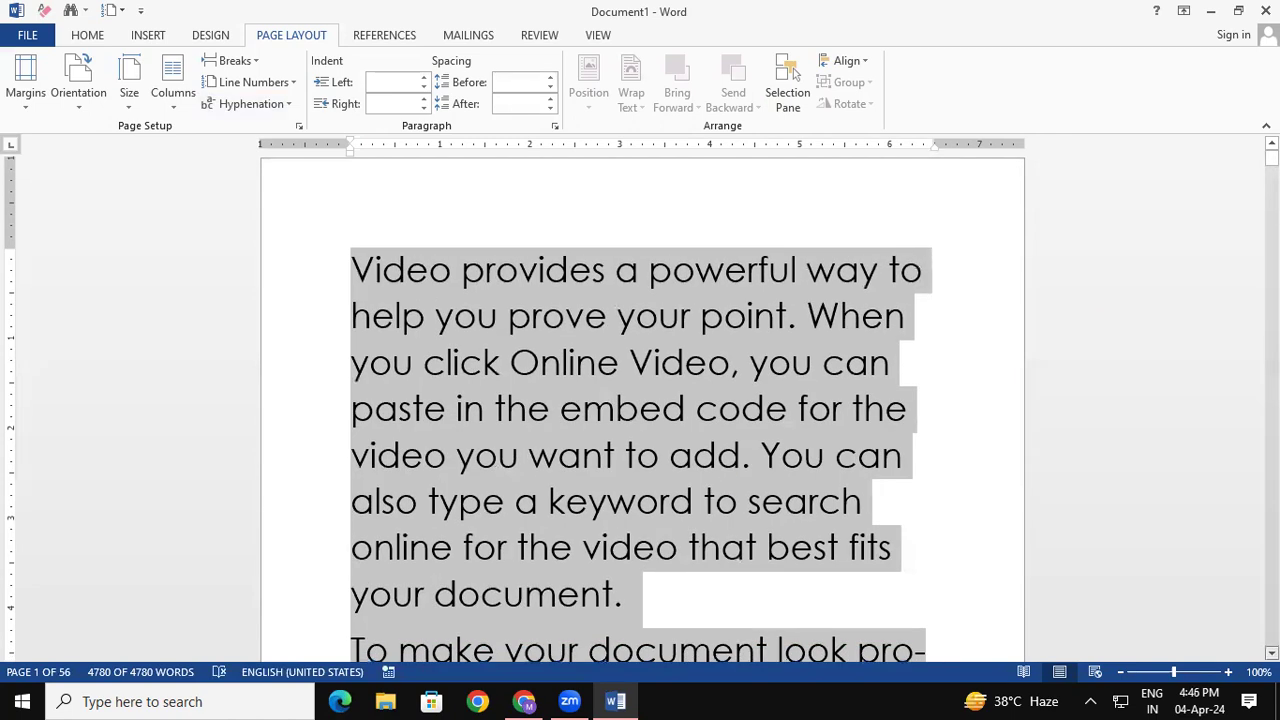
scroll(640, 410, "down", 1)
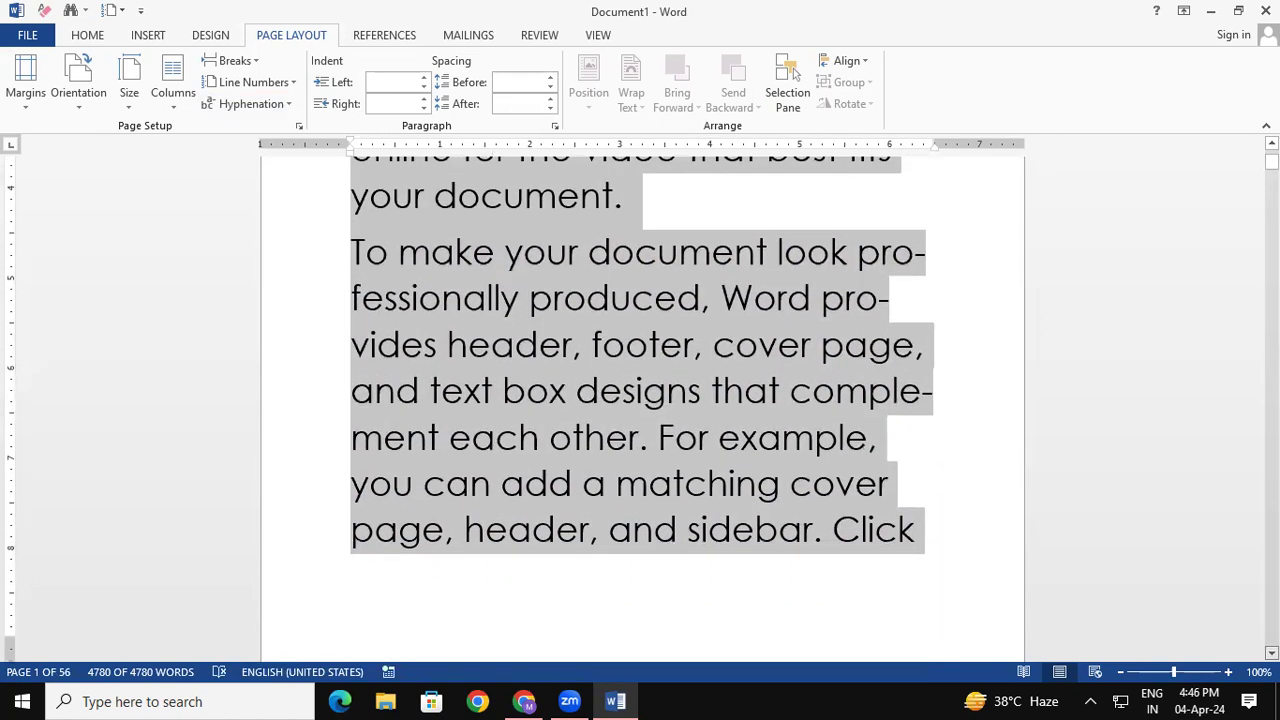
scroll(640, 410, "down", 1)
scroll(640, 410, "down", 1)
scroll(640, 410, "down", 1)
scroll(640, 410, "down", 1)
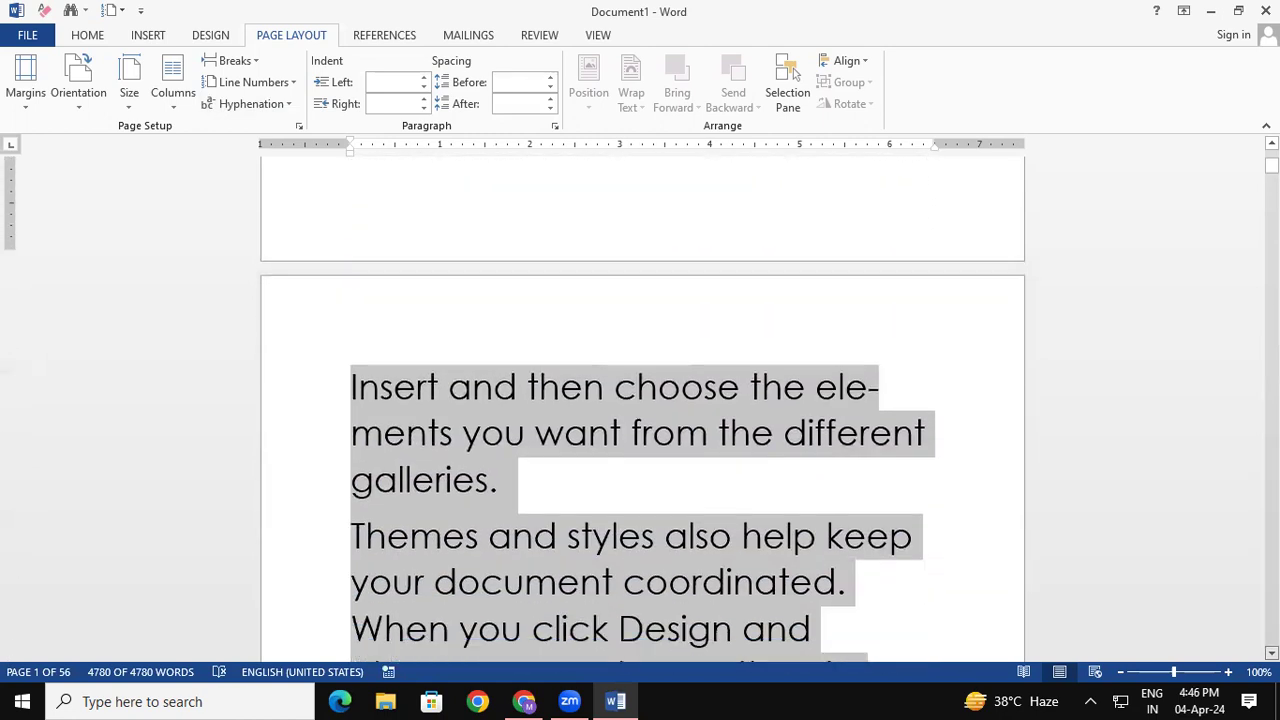
scroll(640, 410, "down", 1)
scroll(640, 410, "down", 1)
scroll(640, 410, "down", 1)
scroll(640, 410, "down", 1)
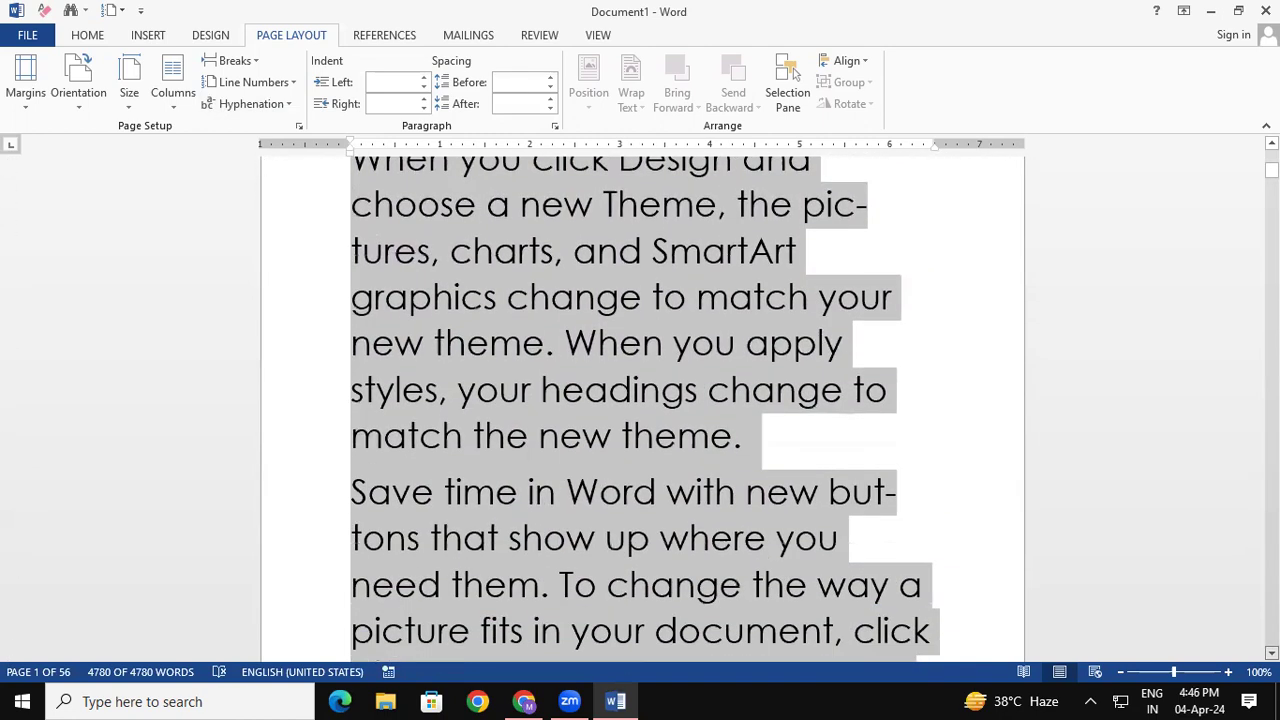
scroll(640, 410, "down", 1)
scroll(640, 410, "down", 1)
scroll(640, 410, "down", 1)
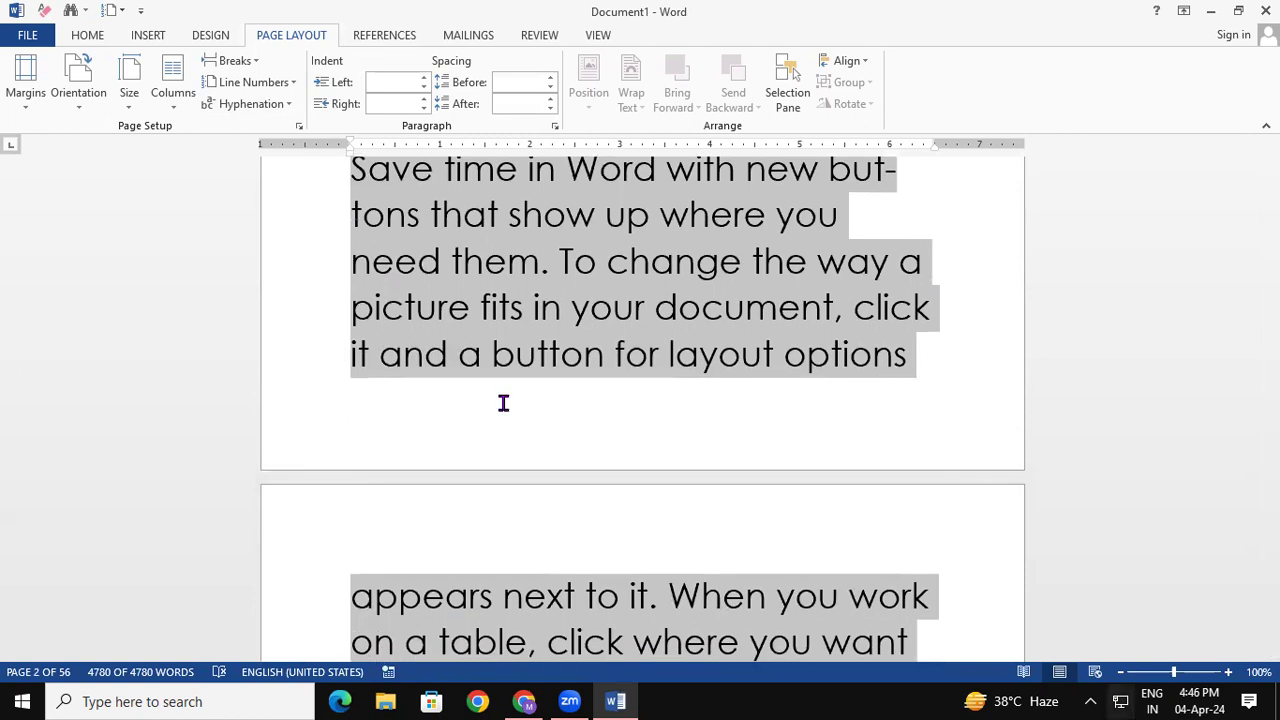
Set Hyphenation to None so words like 'buttons' stay whole, leaving 55 pages.
left_click(262, 104)
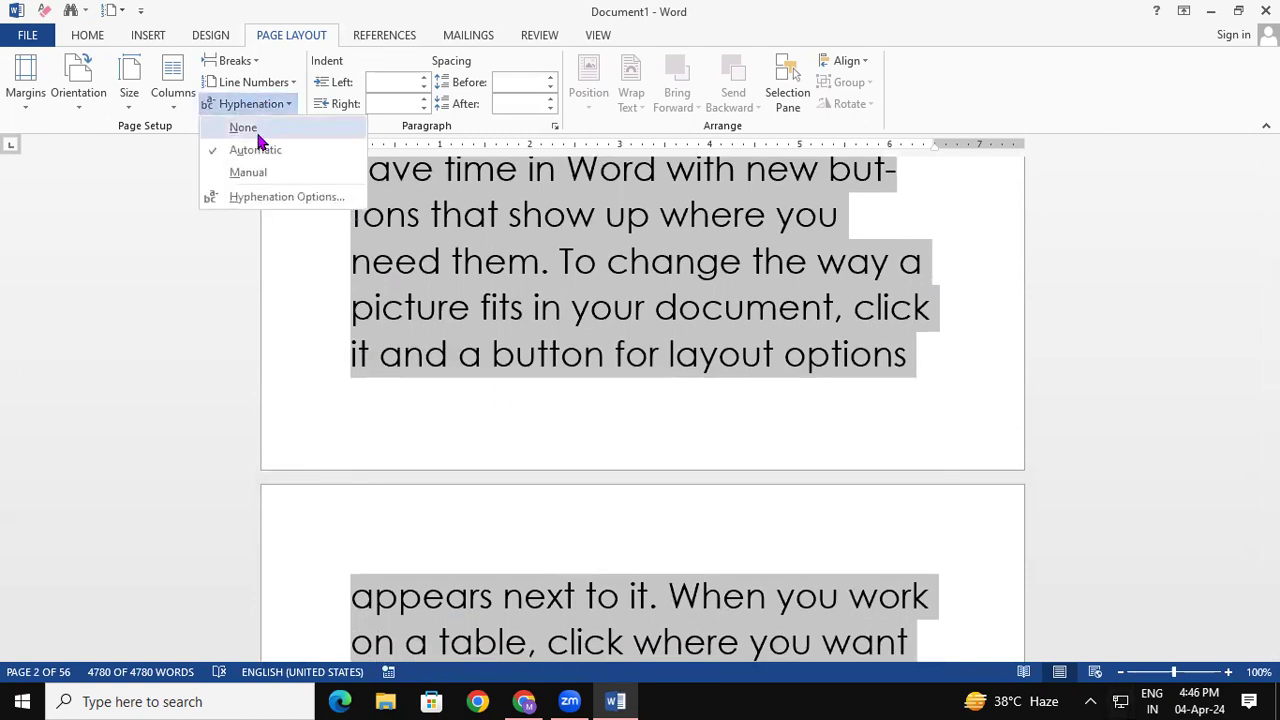
left_click(250, 128)
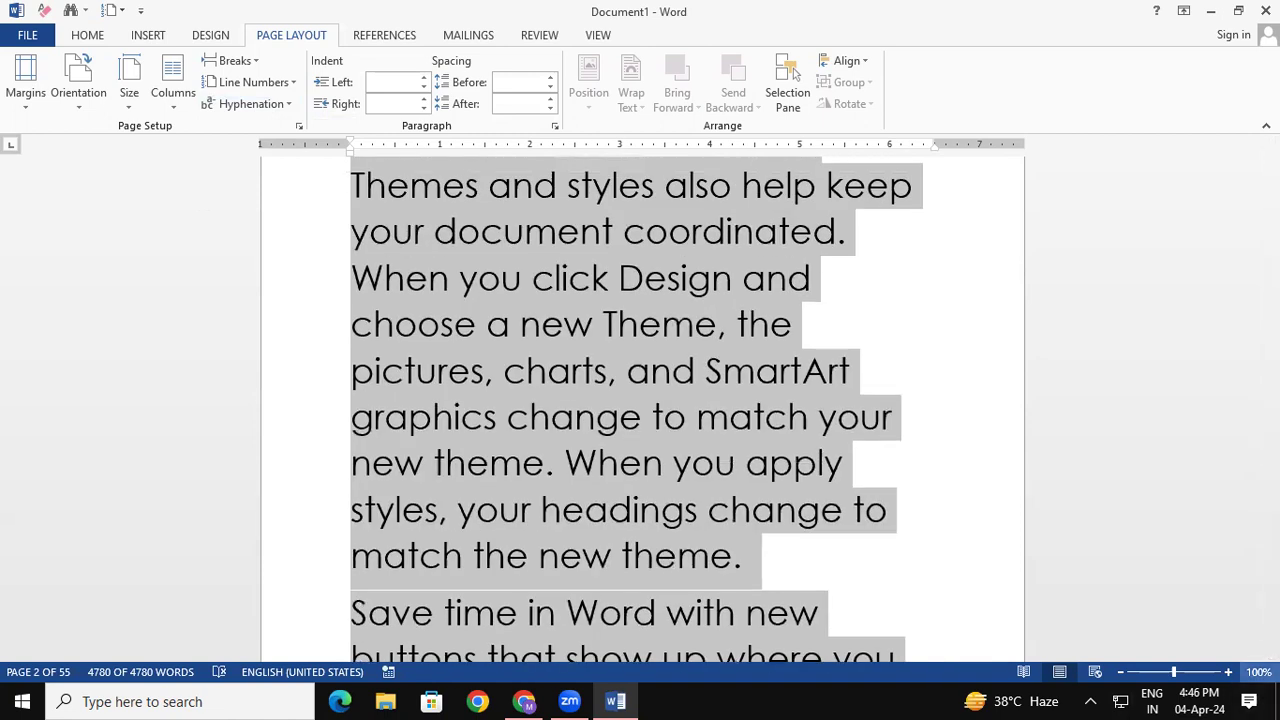
scroll(637, 410, "down", 1)
scroll(645, 410, "down", 1)
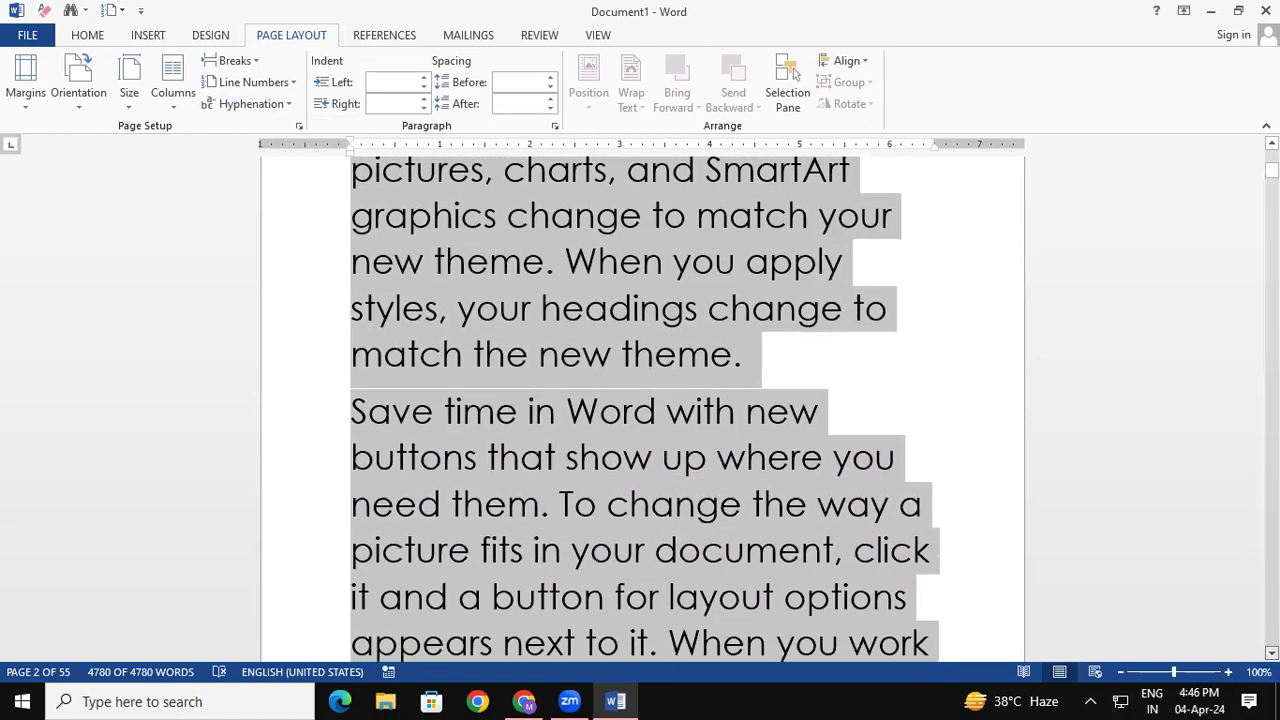
scroll(645, 410, "down", 1)
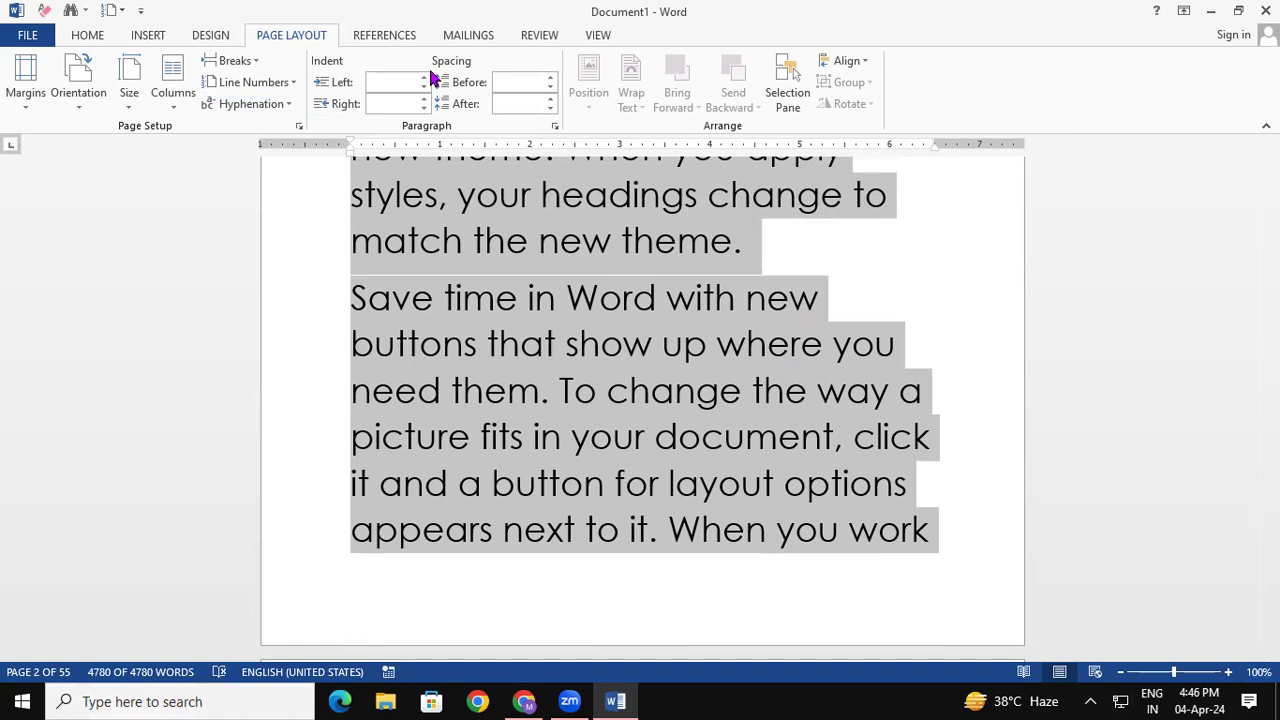
Give the theme paragraph a 0" left indent and a 0.5" right indent.
left_click(496, 297)
left_click(347, 240)
left_click(424, 77)
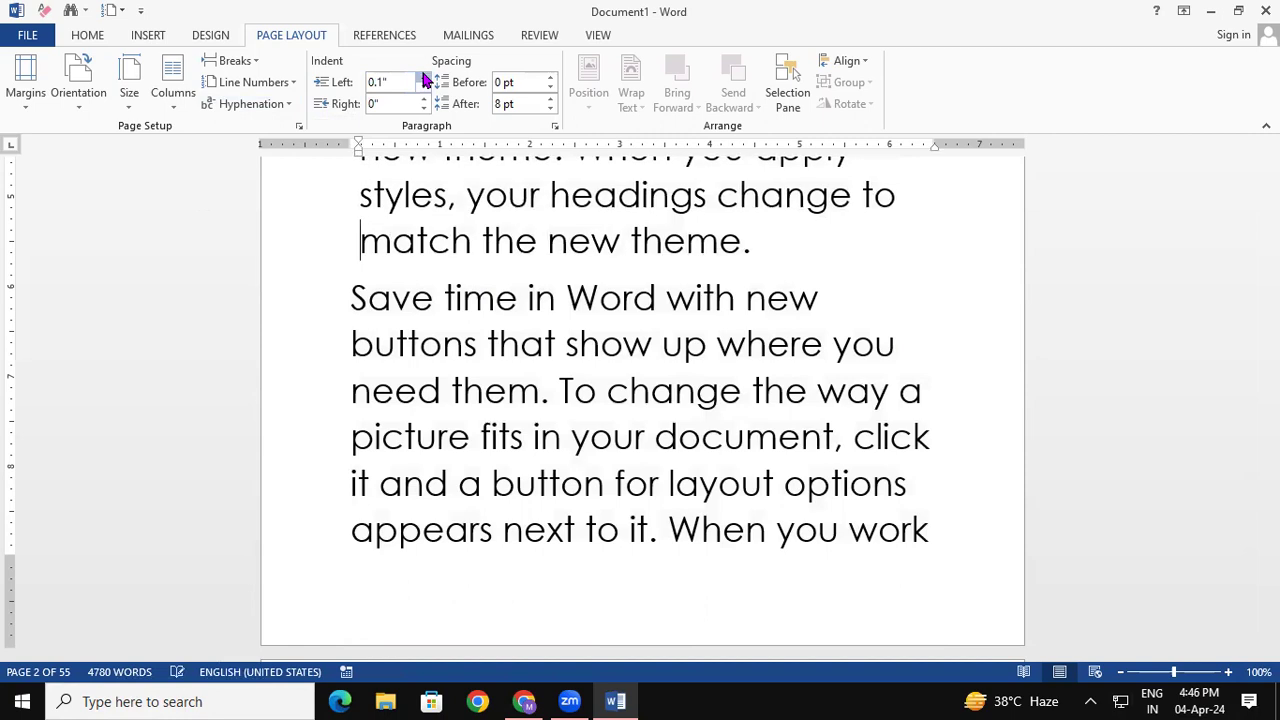
triple_click(424, 77)
triple_click(424, 77)
double_click(424, 77)
double_click(424, 77)
left_click(423, 99)
double_click(423, 99)
double_click(422, 99)
left_click(422, 99)
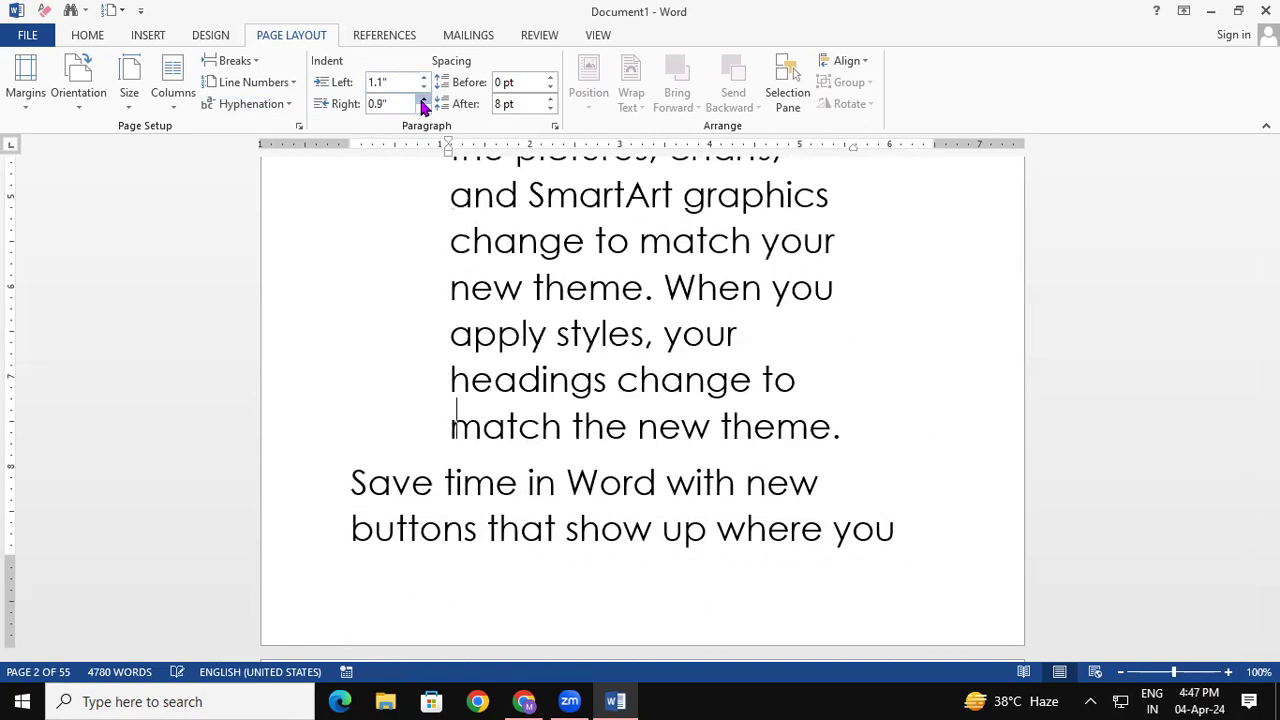
left_click(424, 103)
double_click(424, 108)
left_click(424, 77)
triple_click(424, 88)
triple_click(423, 89)
triple_click(423, 89)
triple_click(423, 89)
Set the paragraph's spacing to 18 pt before and 24 pt after.
left_click(550, 77)
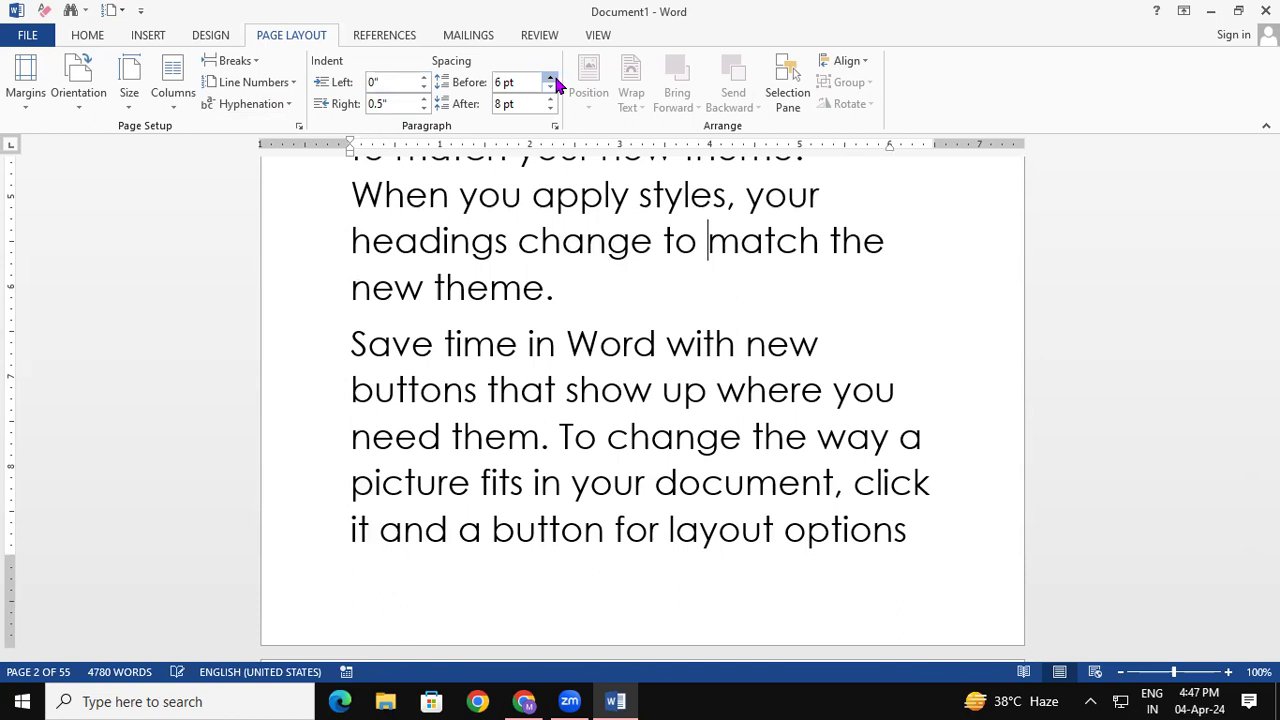
triple_click(550, 77)
double_click(550, 77)
triple_click(550, 77)
triple_click(550, 77)
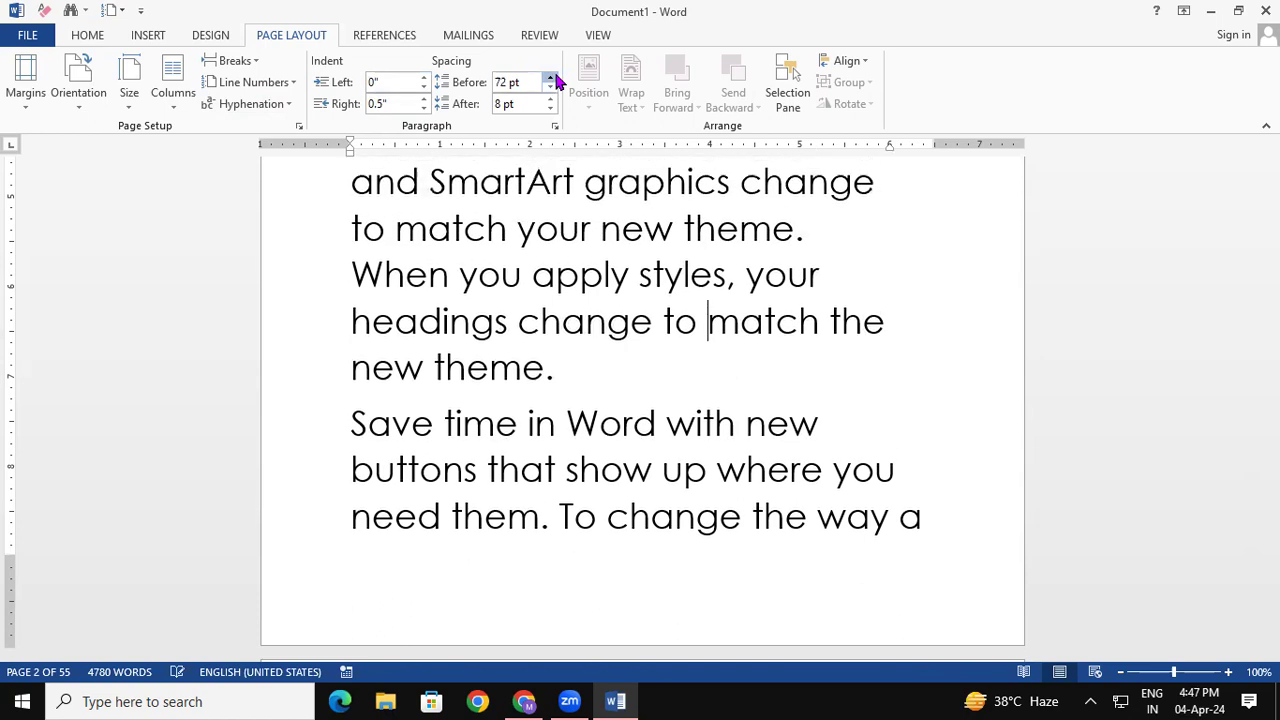
double_click(550, 87)
triple_click(550, 87)
double_click(550, 87)
double_click(551, 87)
double_click(552, 99)
triple_click(552, 99)
triple_click(552, 99)
double_click(552, 99)
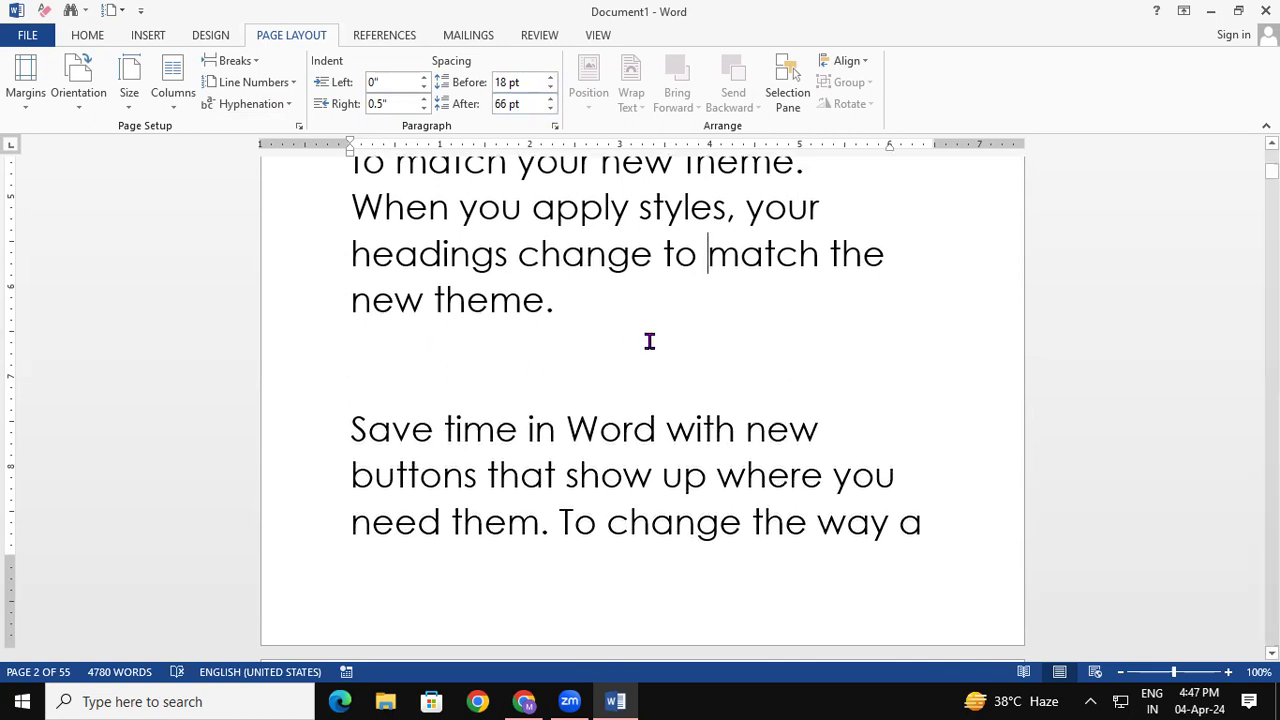
triple_click(550, 108)
double_click(550, 108)
double_click(550, 108)
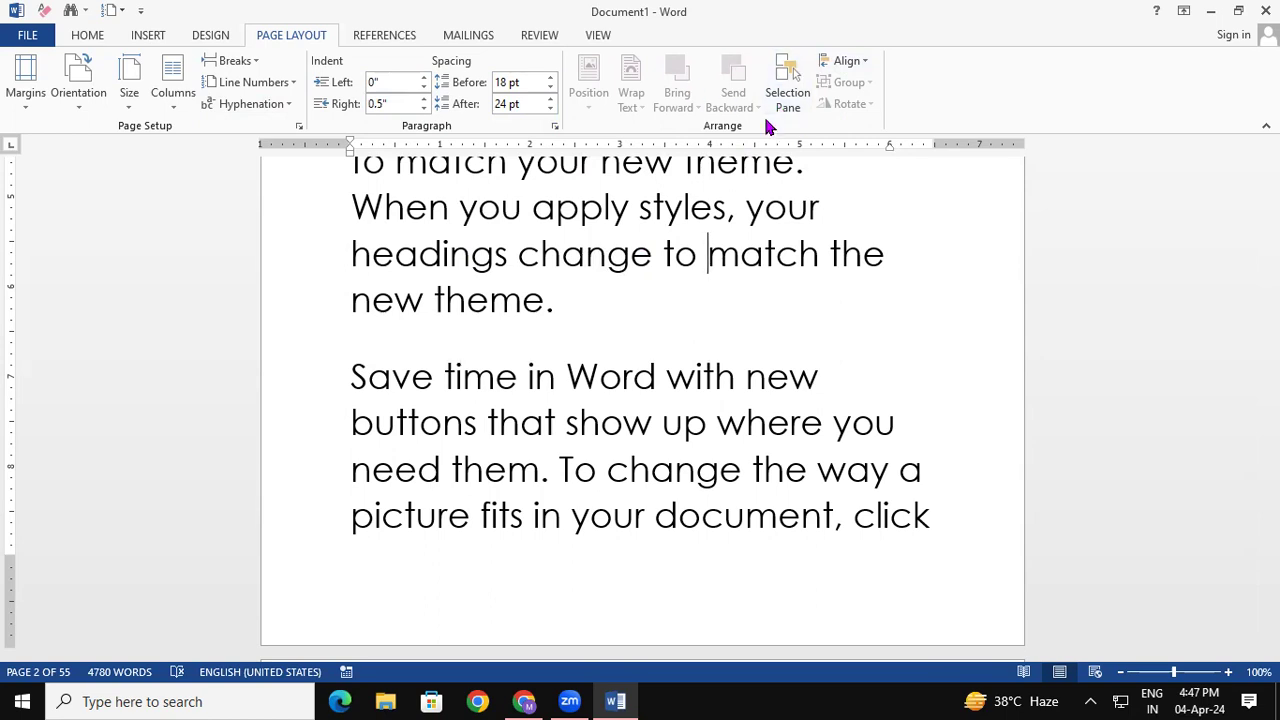
left_click(152, 36)
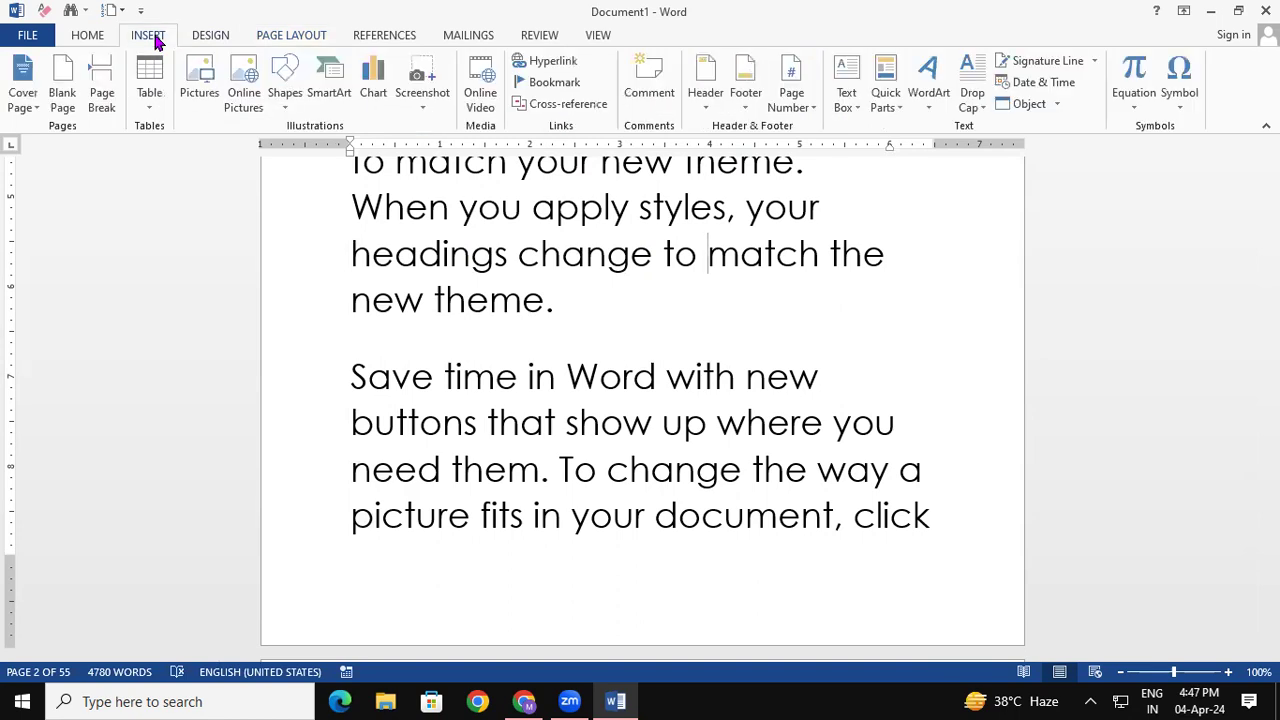
left_click(282, 90)
left_click(352, 147)
mouse_move(711, 272)
left_mouse_down()
mouse_move(752, 337)
mouse_move(818, 378)
left_mouse_up()
left_click(292, 36)
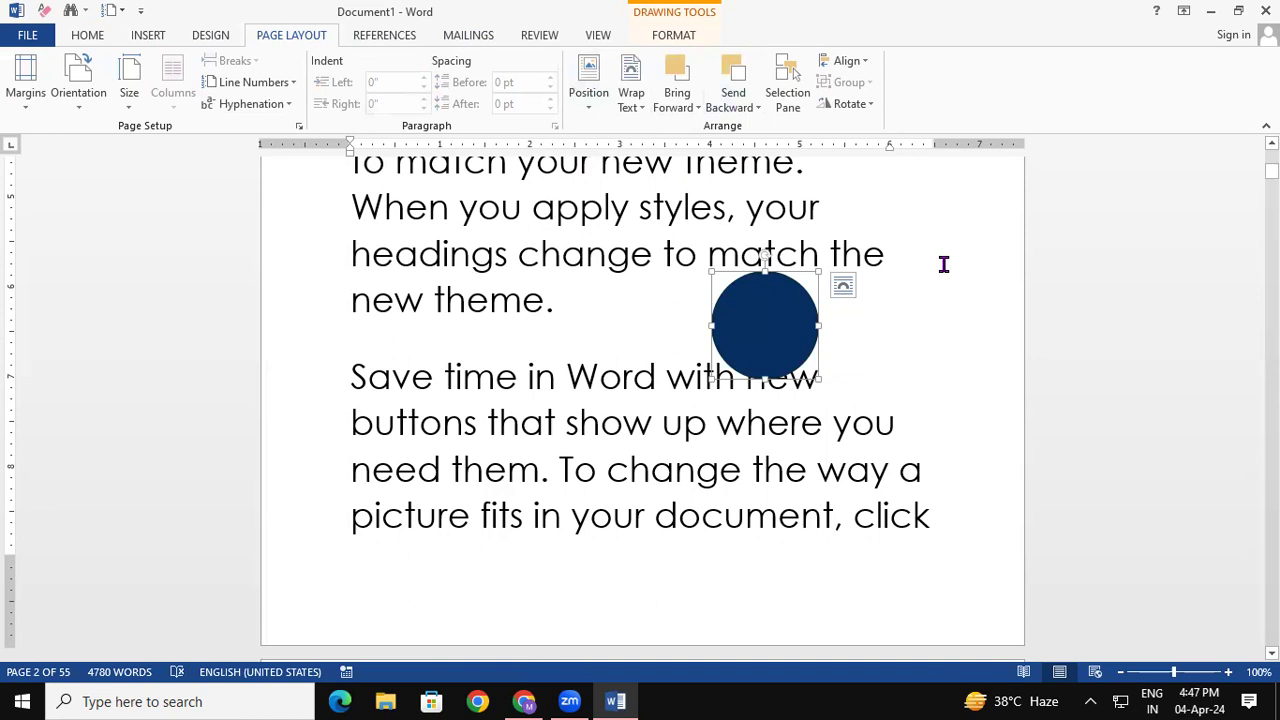
left_click(684, 38)
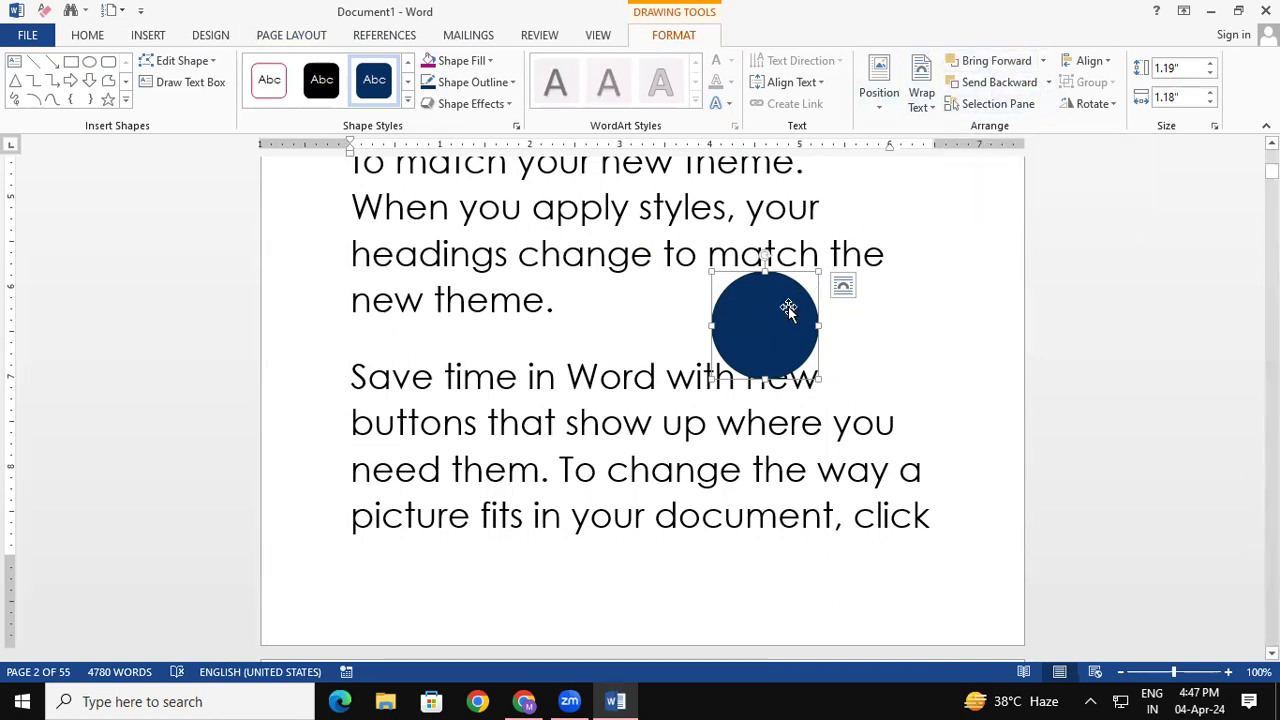
key("Delete")
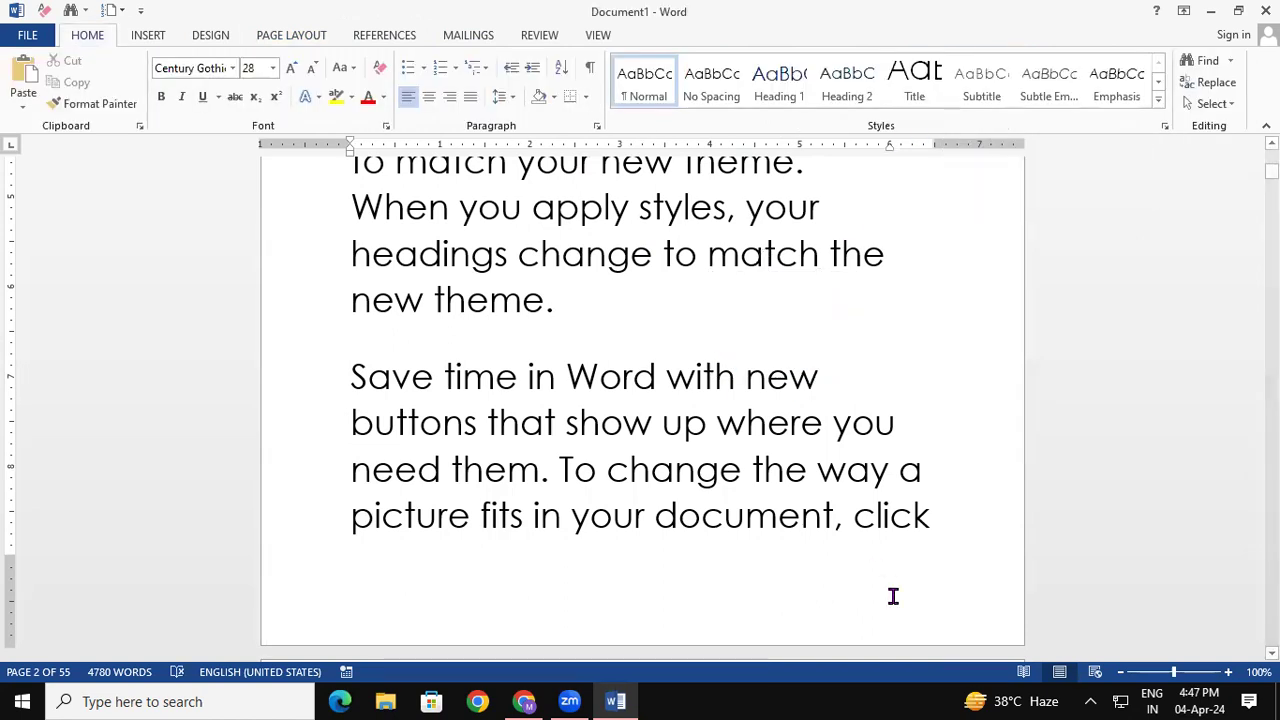